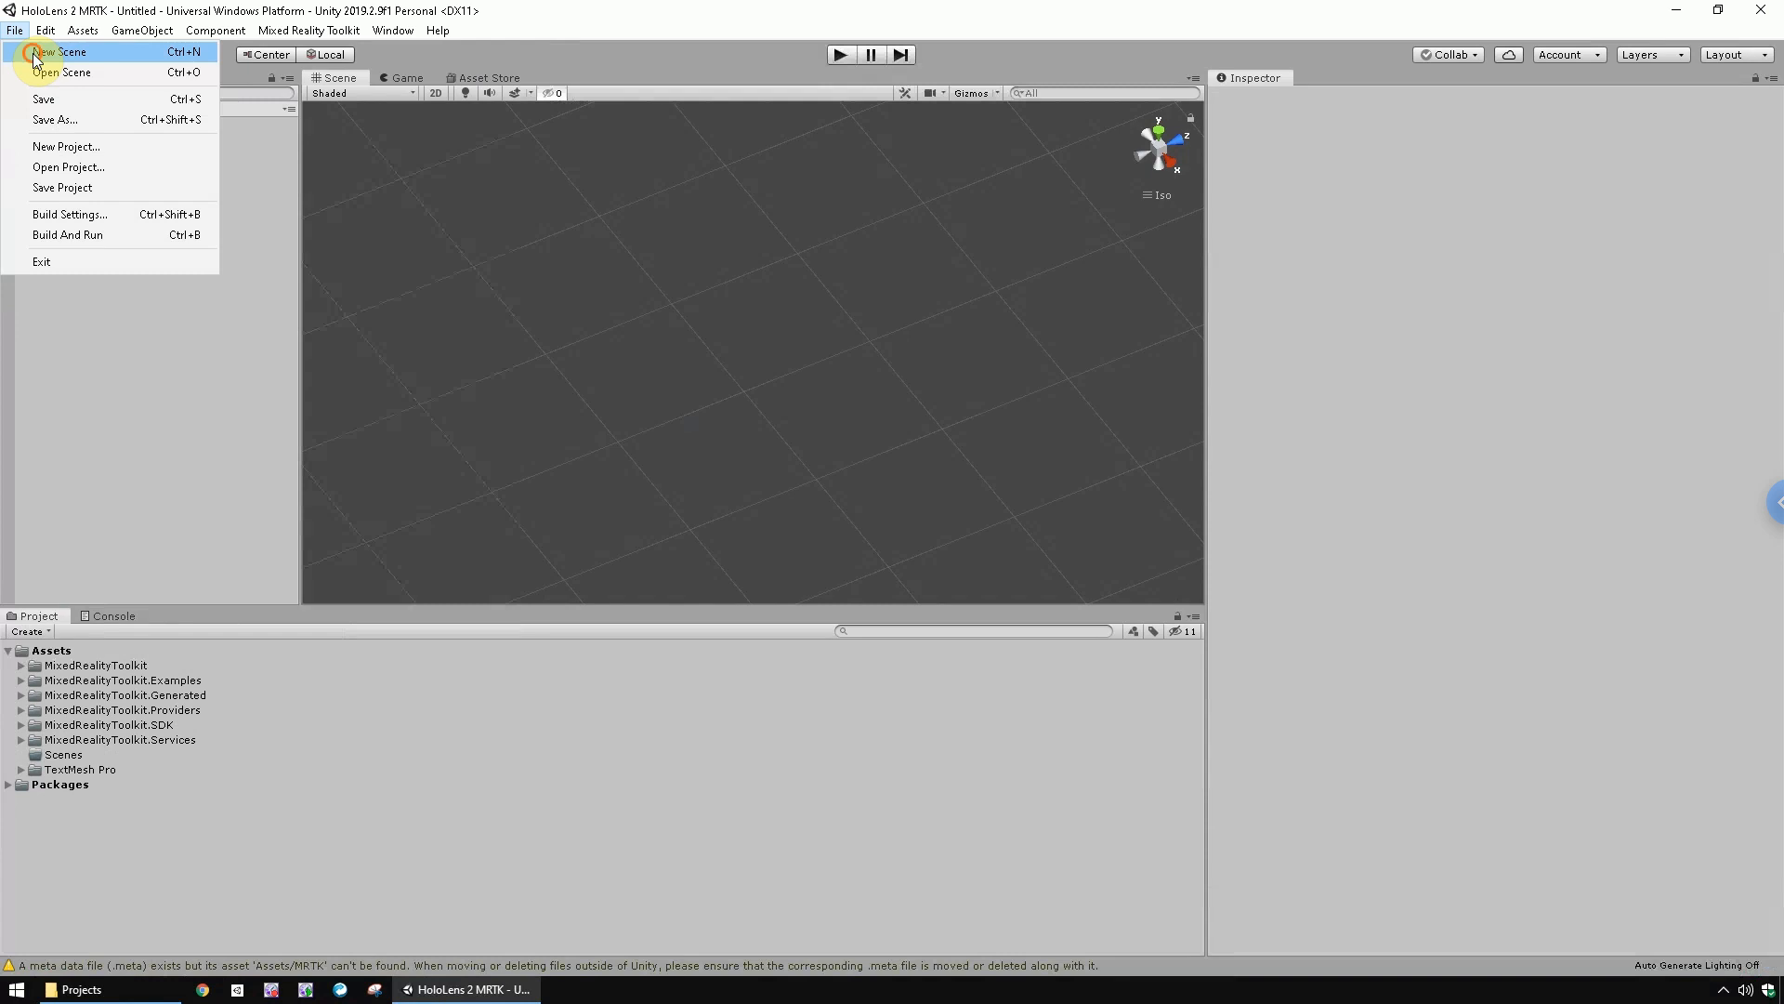
Create a new scene and add the Mixed Reality Toolkit to it with the DefaultHoloLens2ConfigurationProfile
left_click(33, 54)
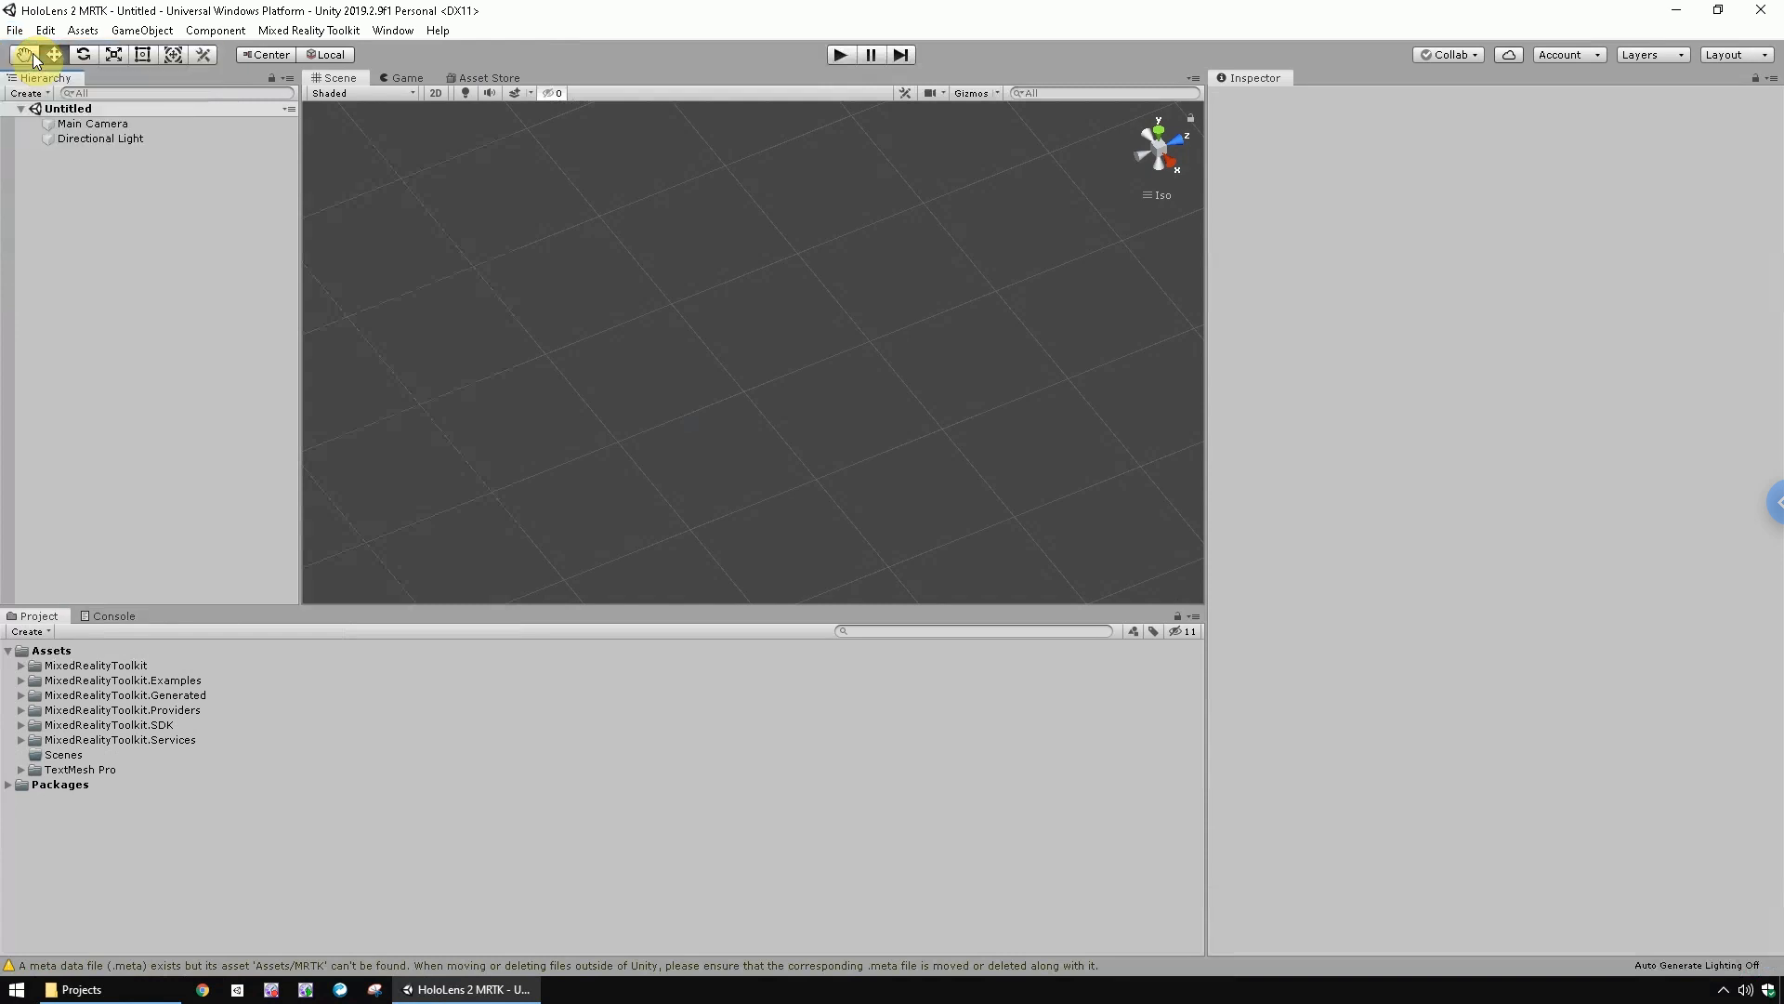
left_click(310, 31)
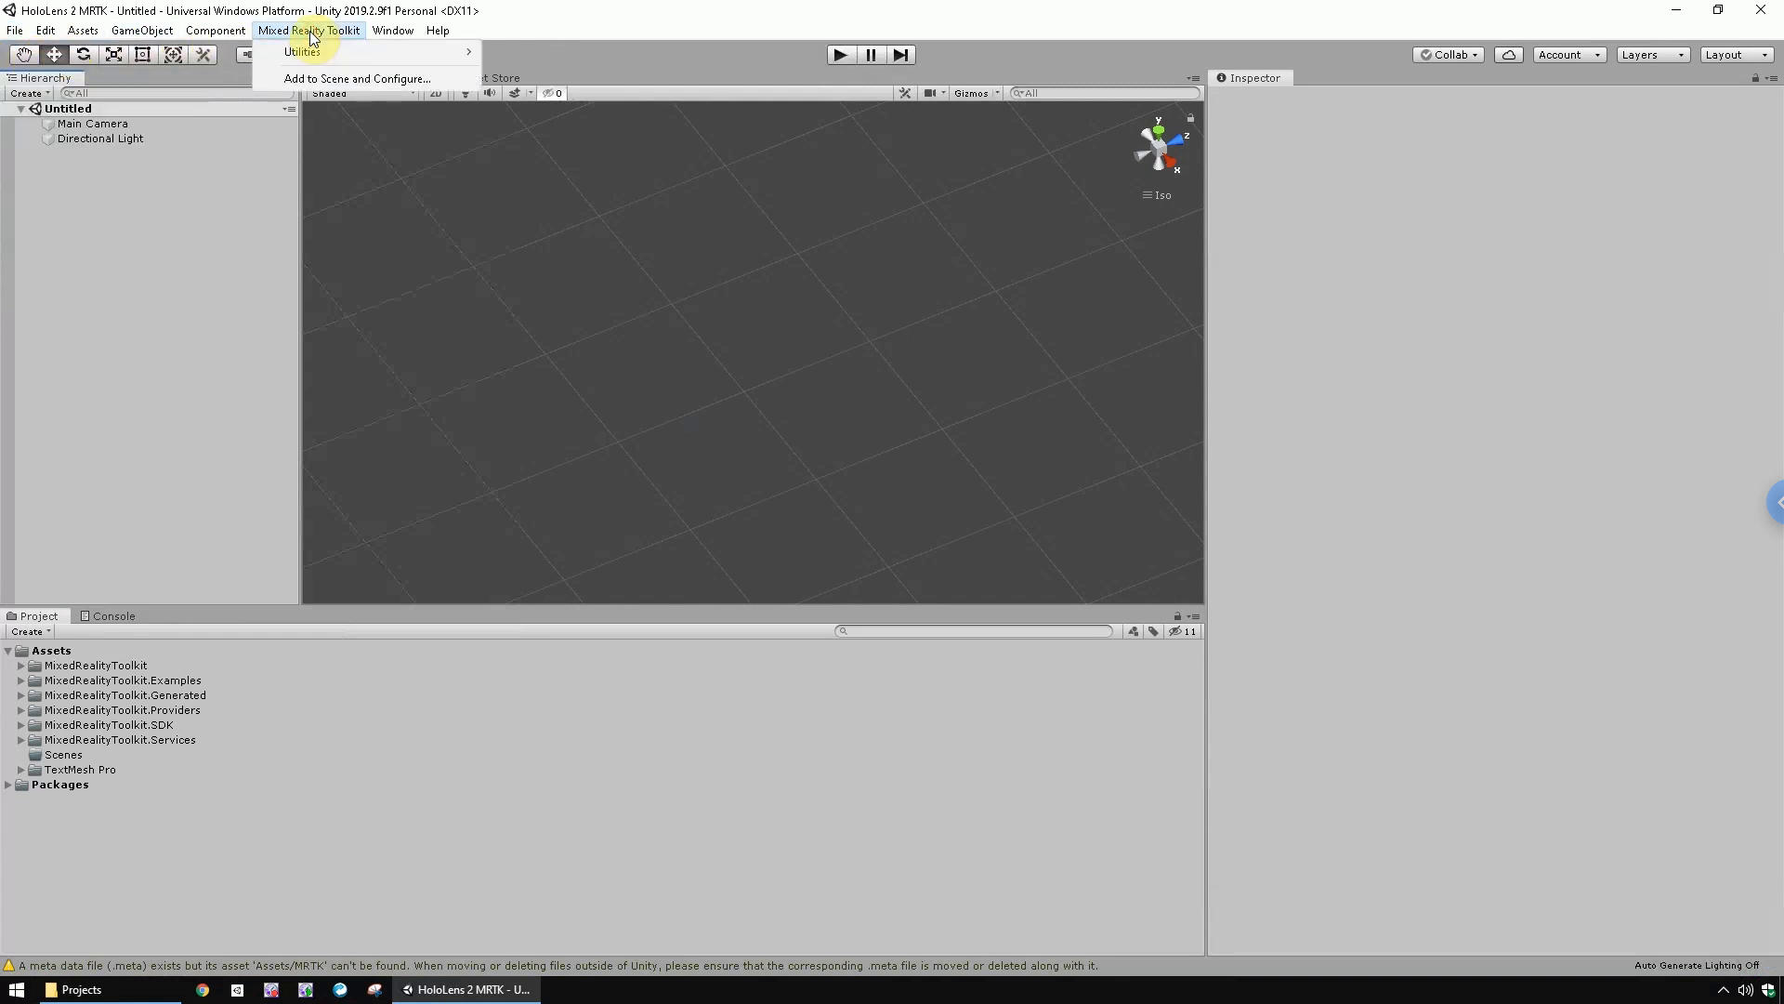
left_click(310, 82)
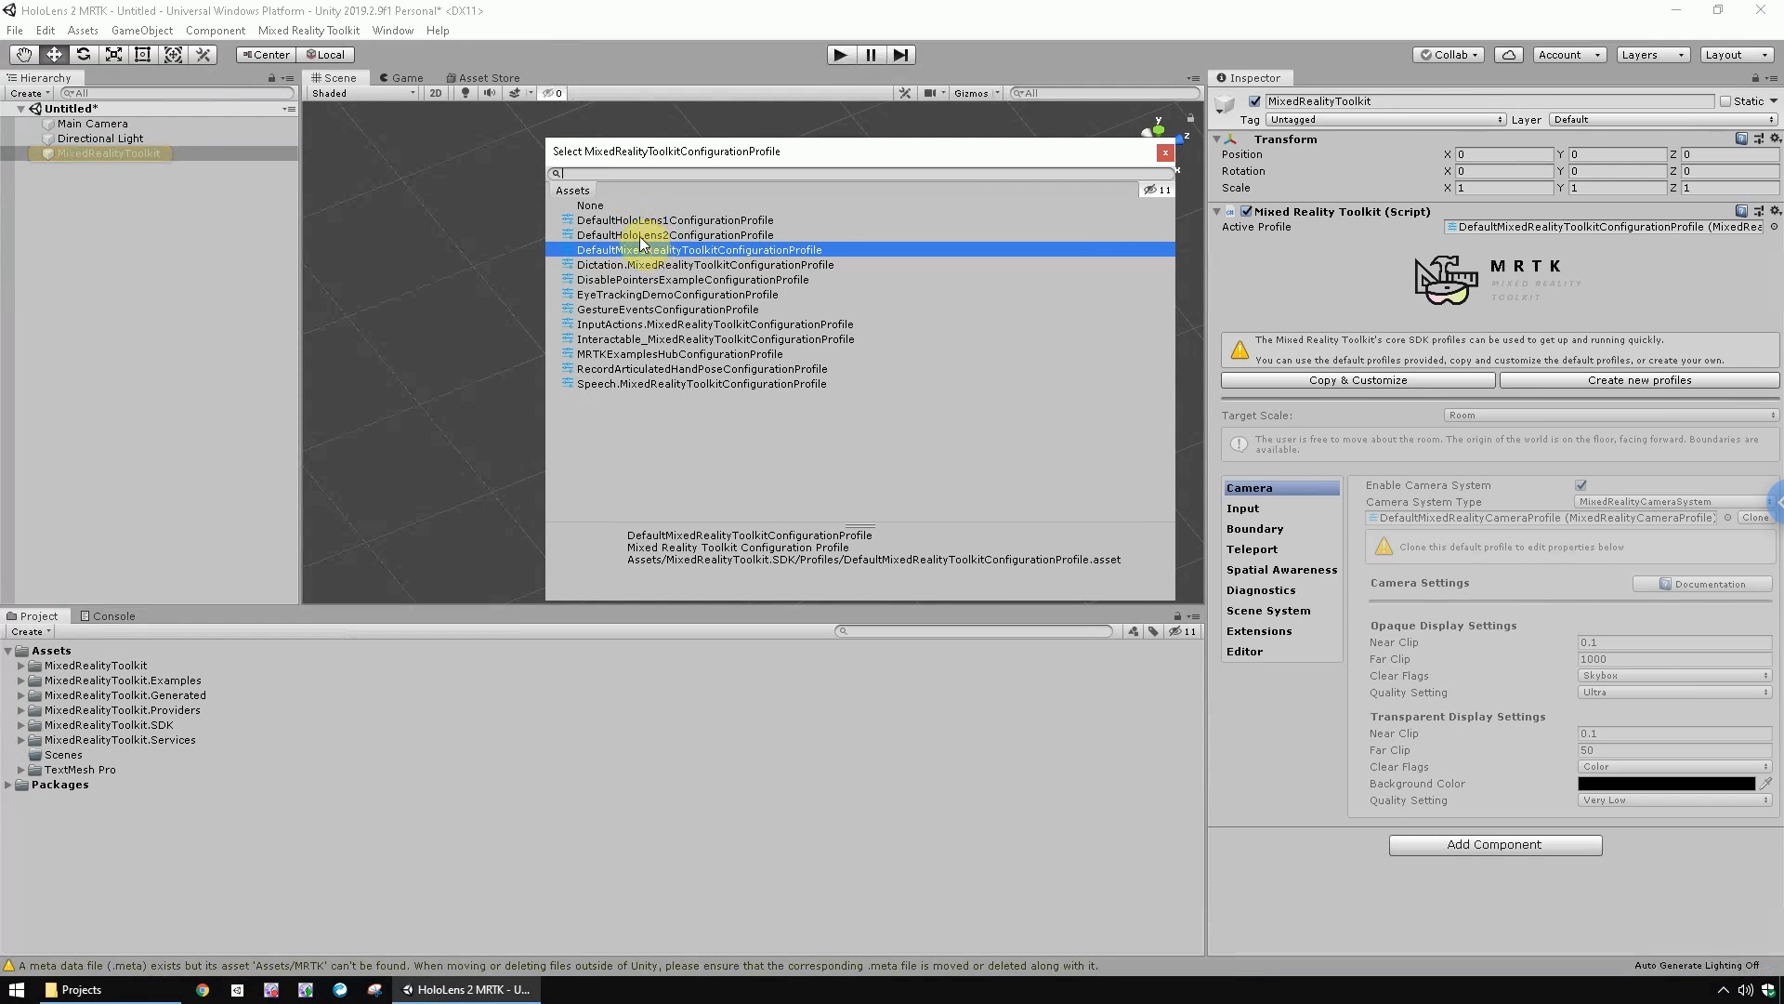
left_click(628, 236)
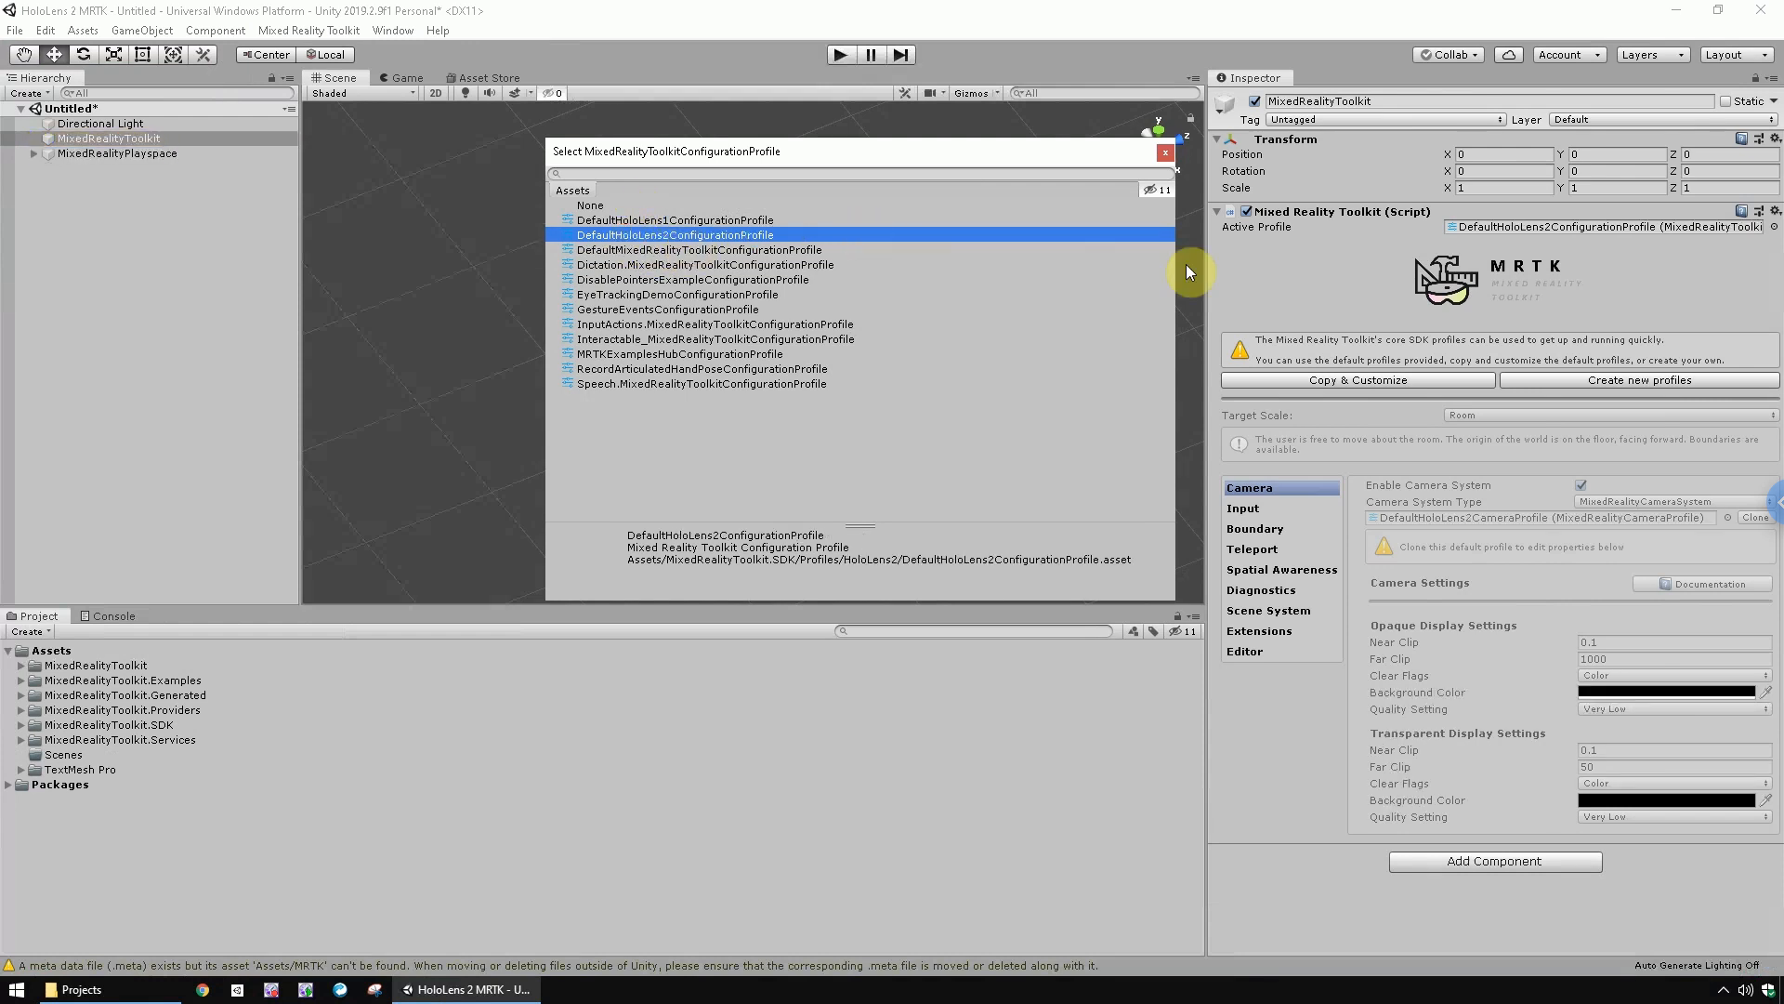
left_click(1164, 160)
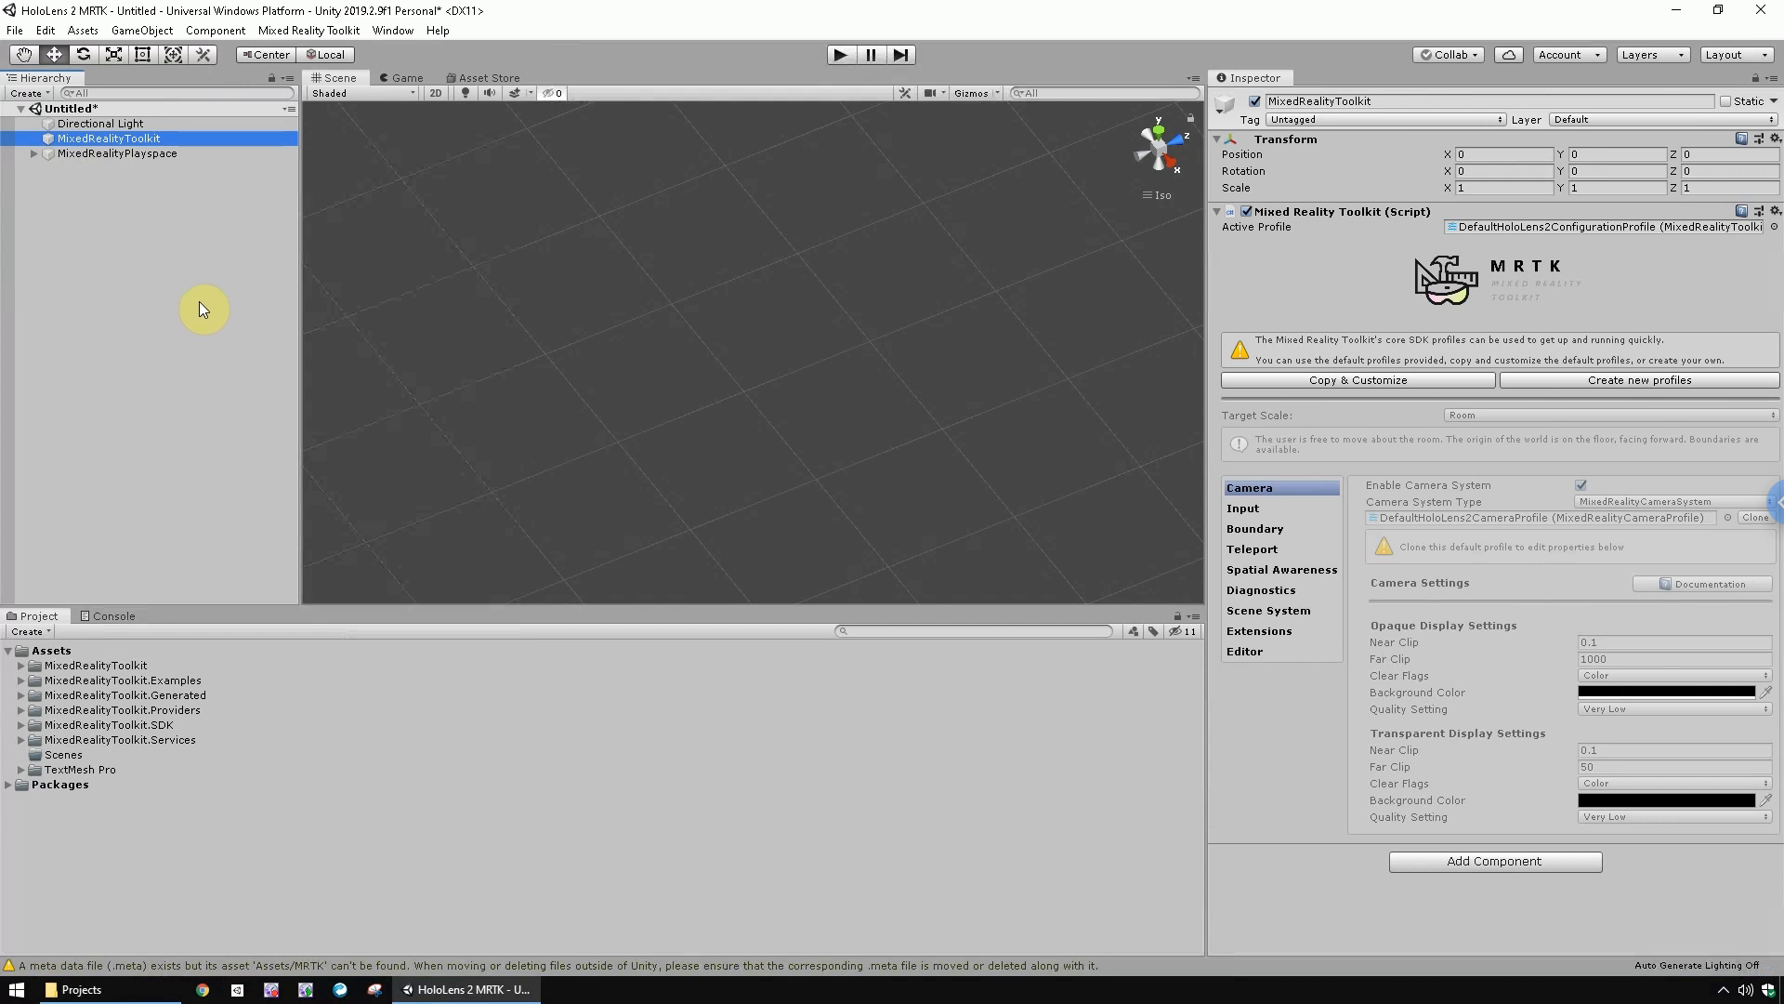
left_click(33, 153)
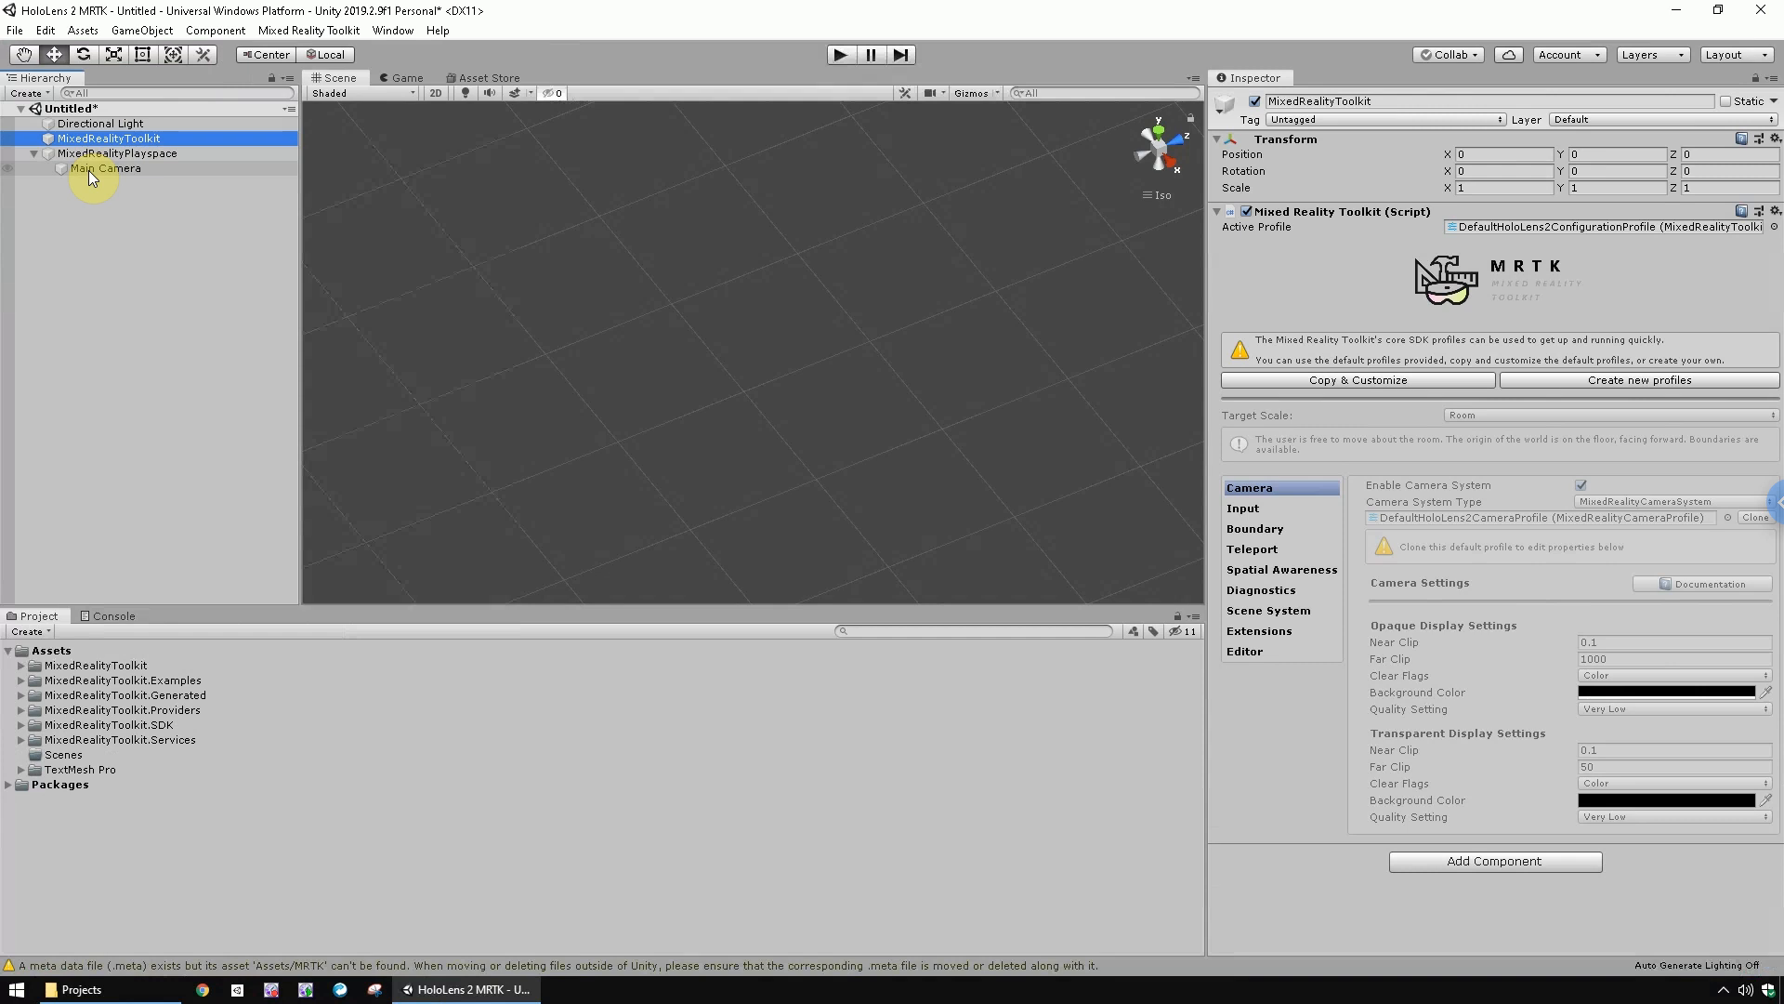
Start saving the scene as a new file and create an MRTK folder inside the project's Assets folder
left_click(13, 31)
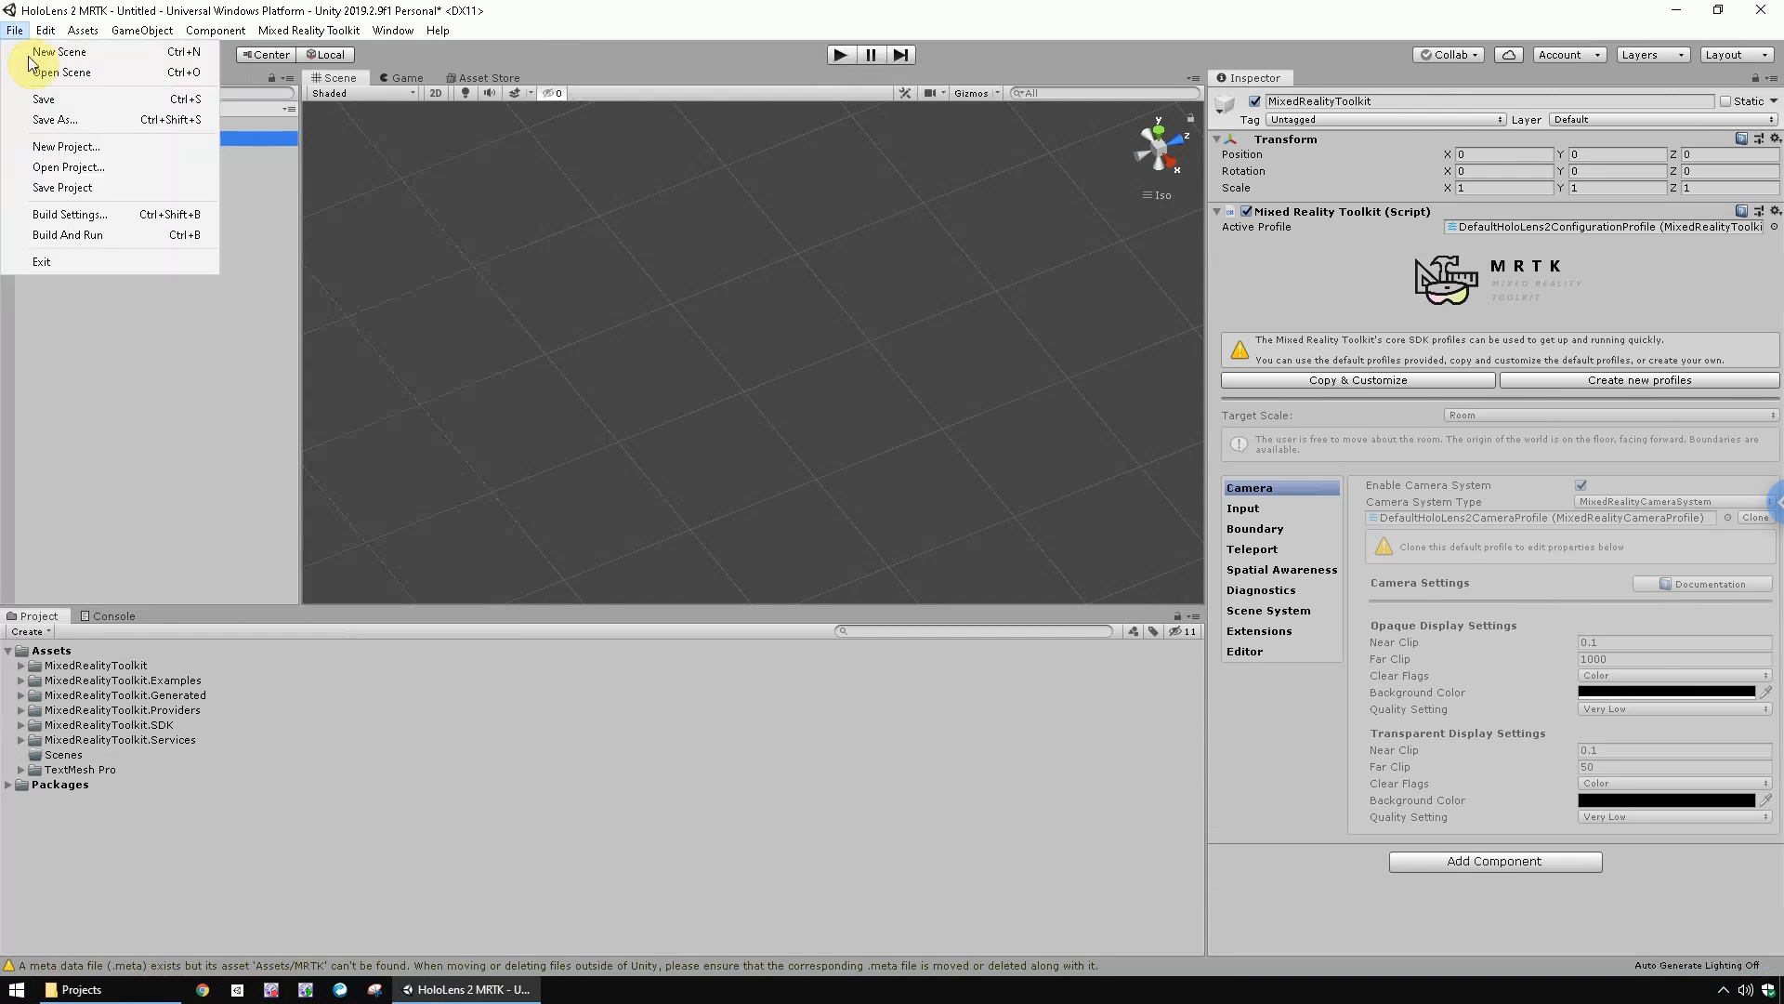
left_click(53, 121)
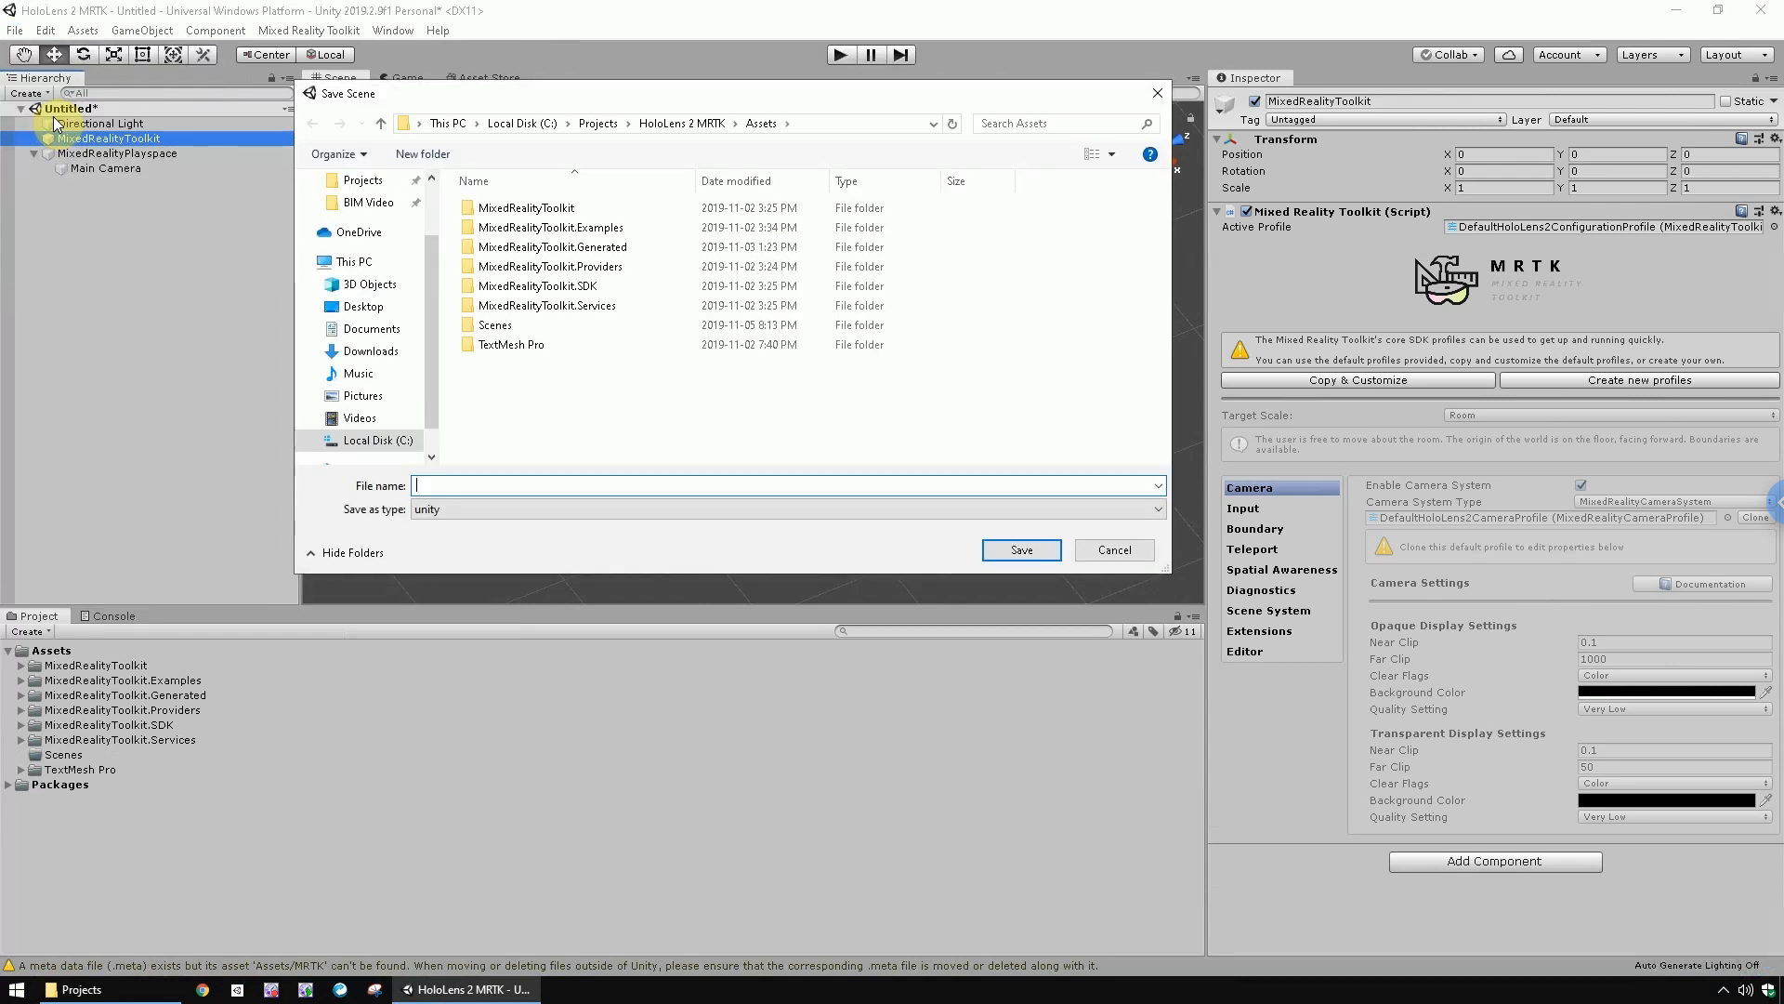
right_click(521, 385)
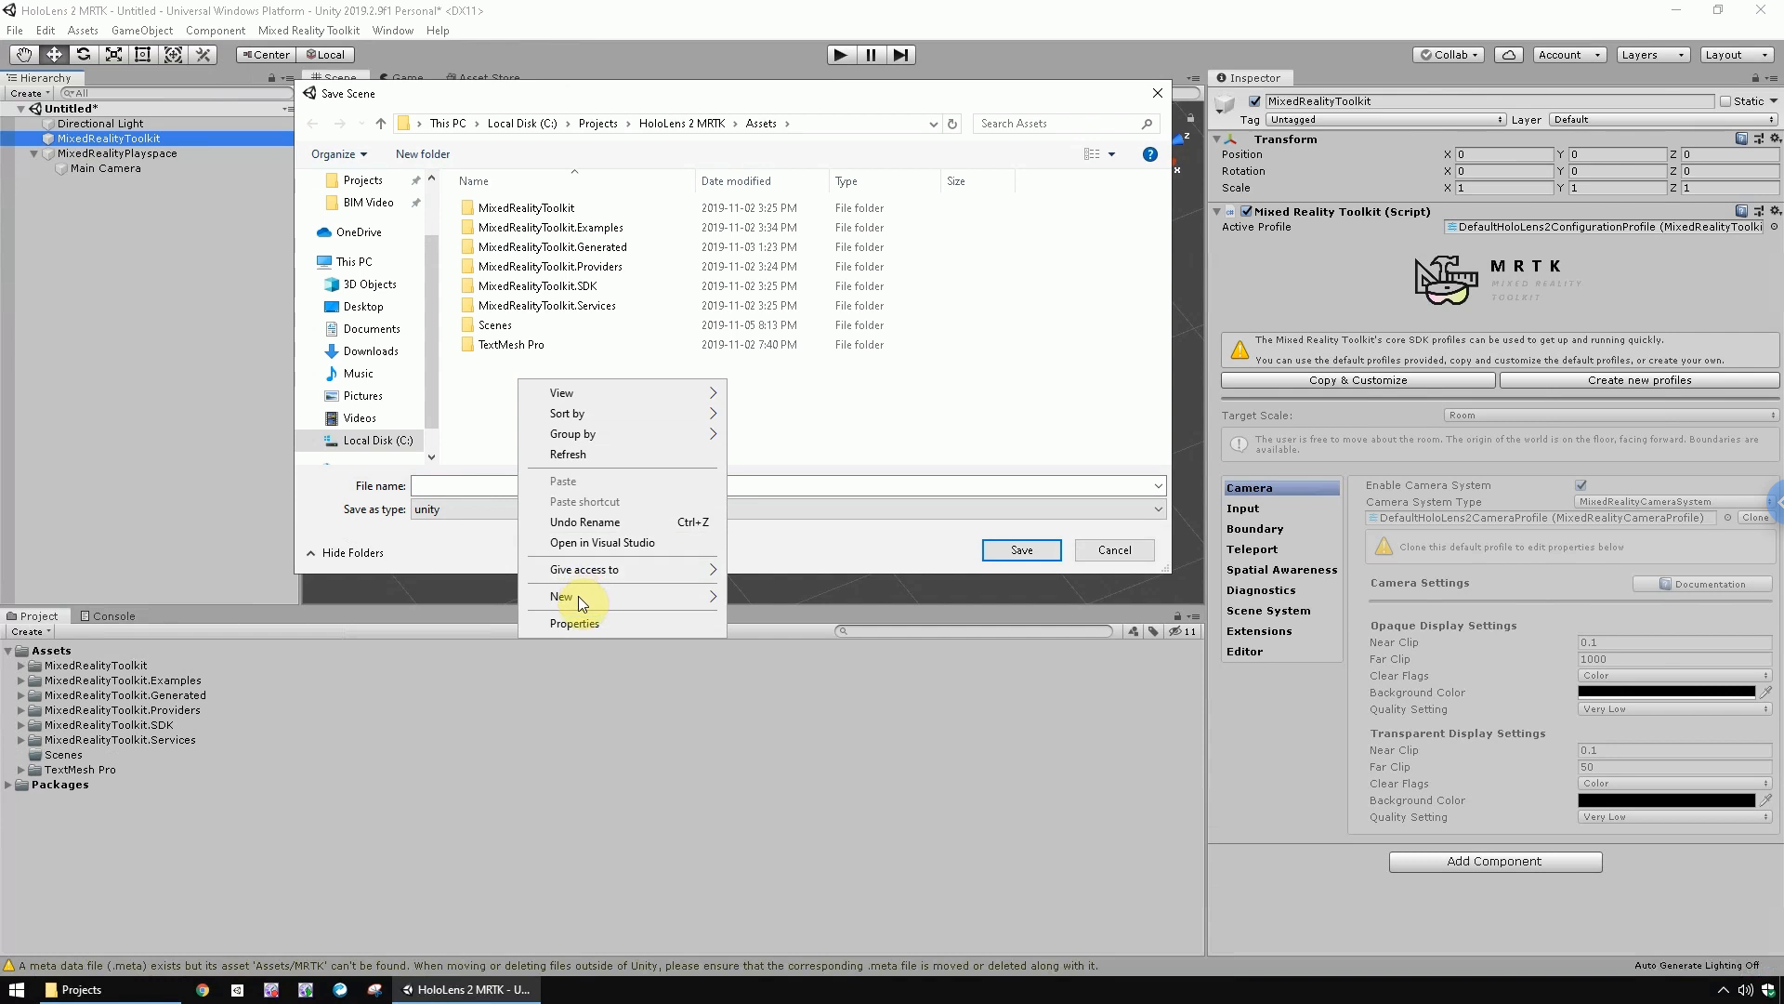
left_click(754, 597)
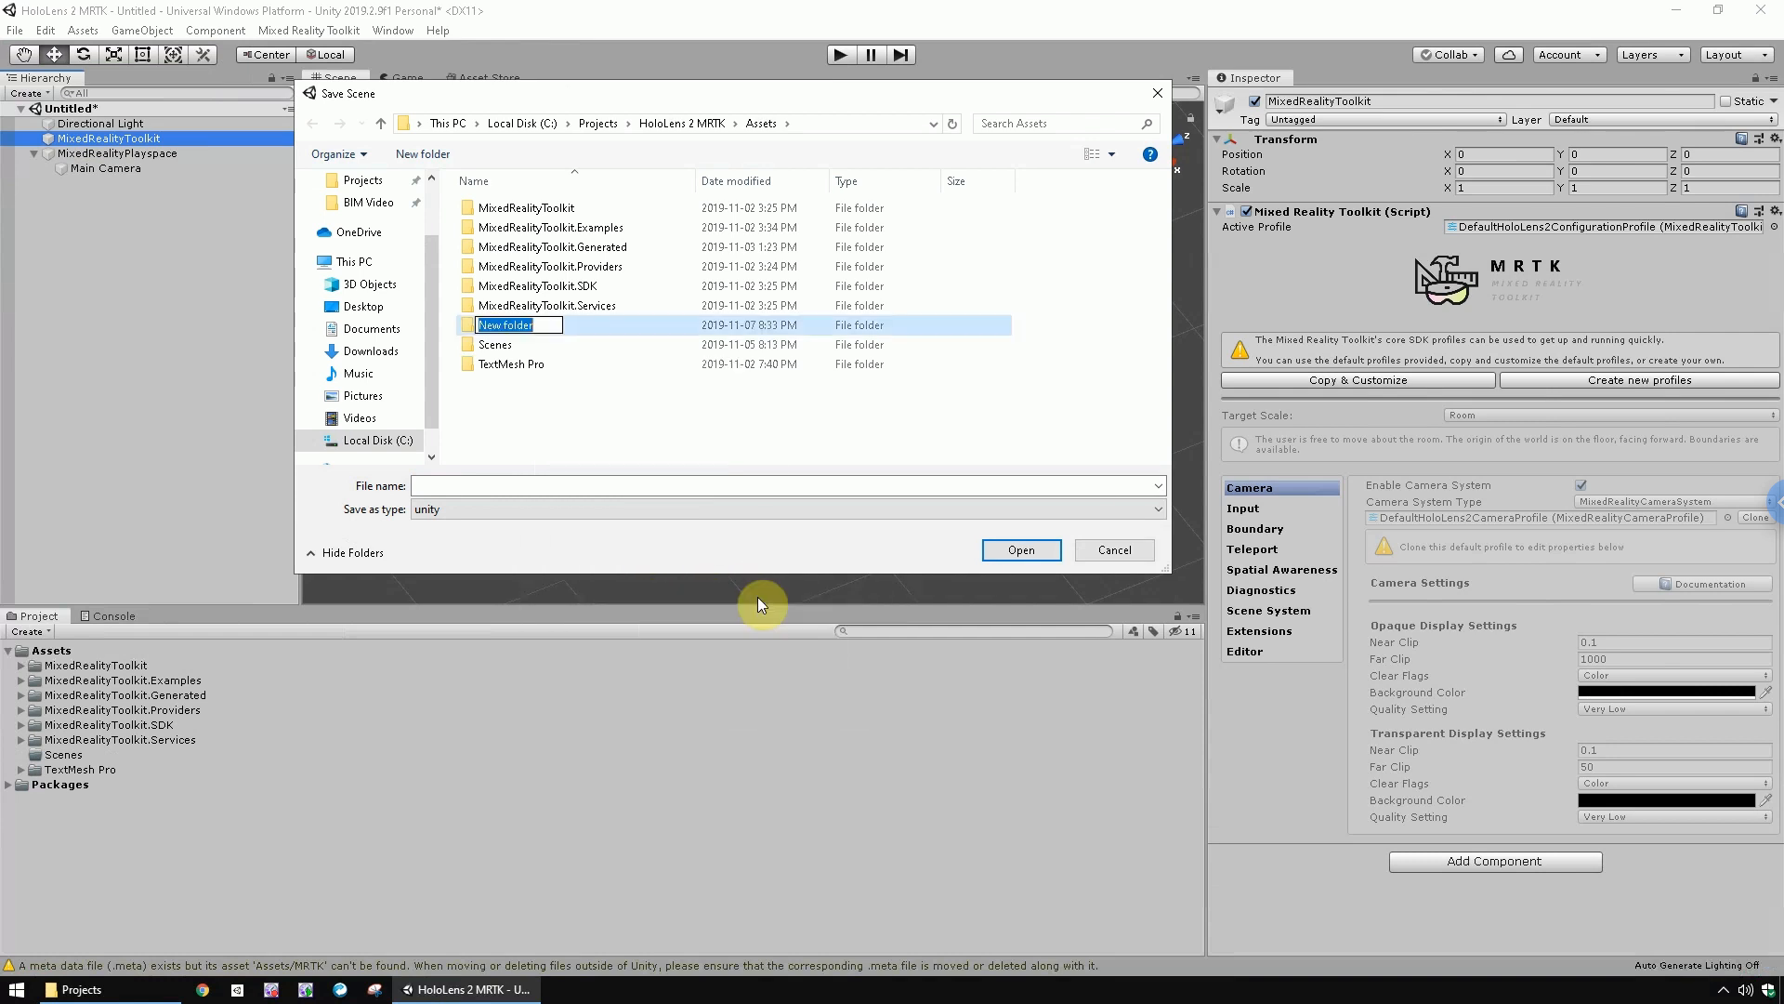
type("MRTK")
key("Return")
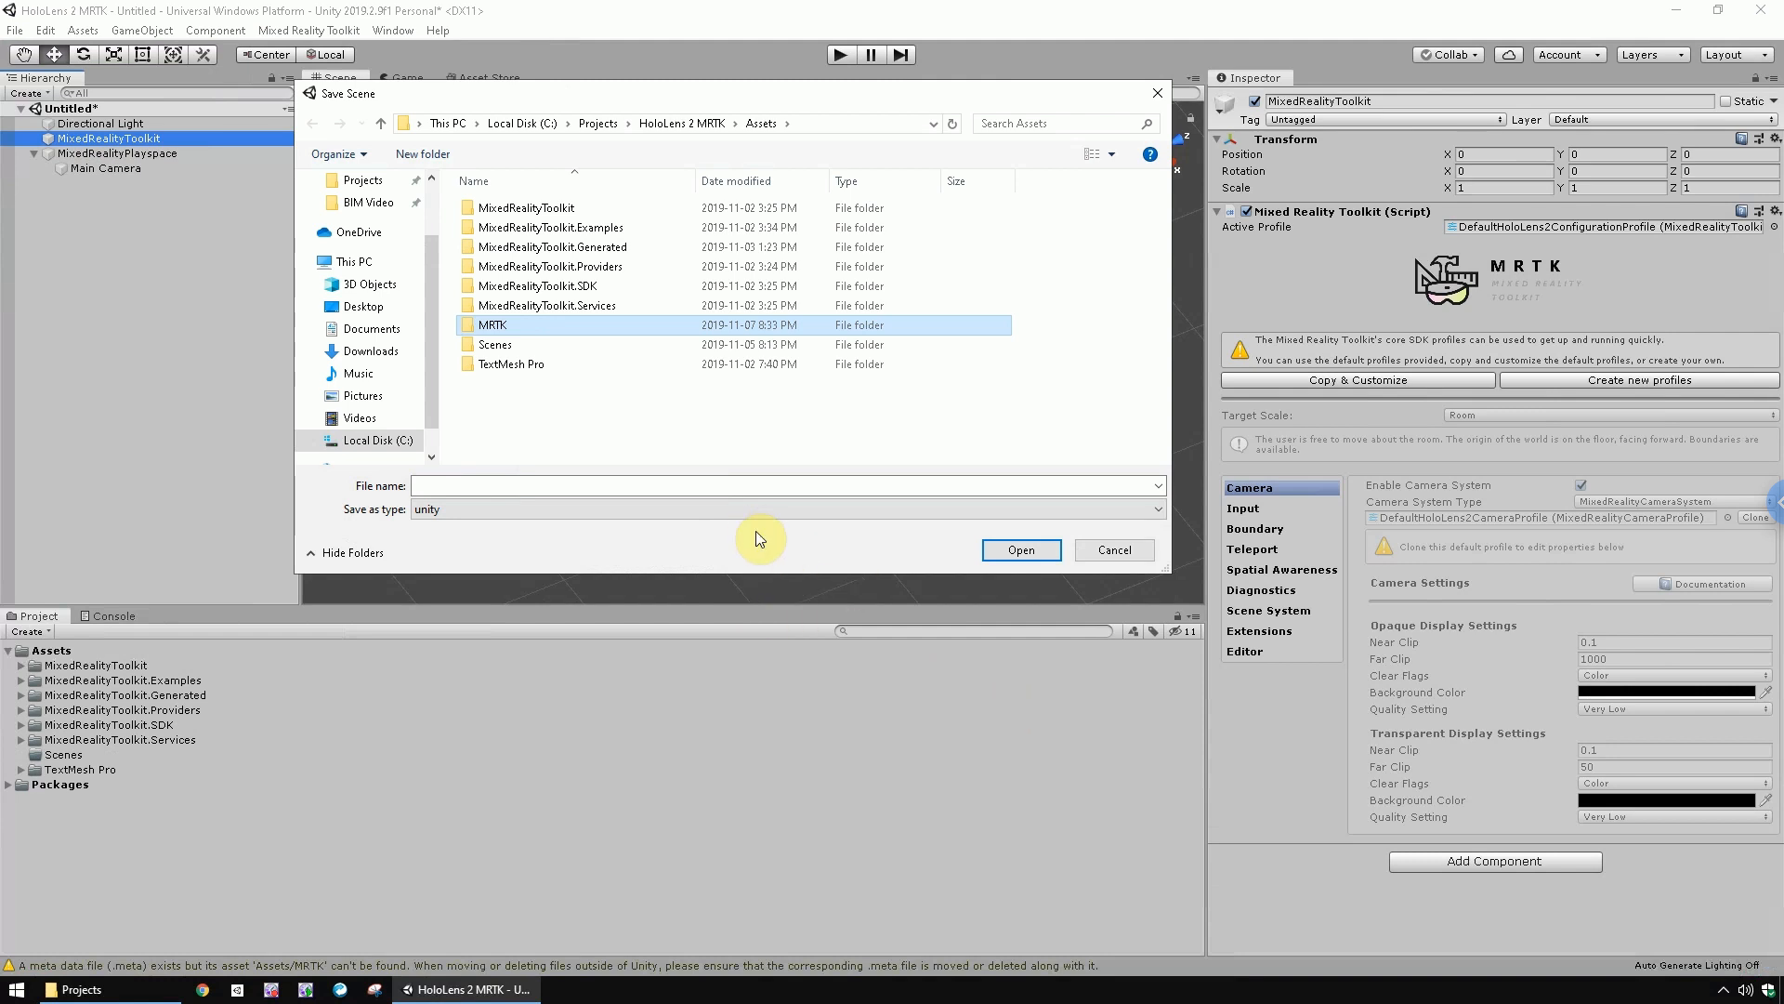
Create a folder named Scene inside the new MRTK folder
double_click(495, 328)
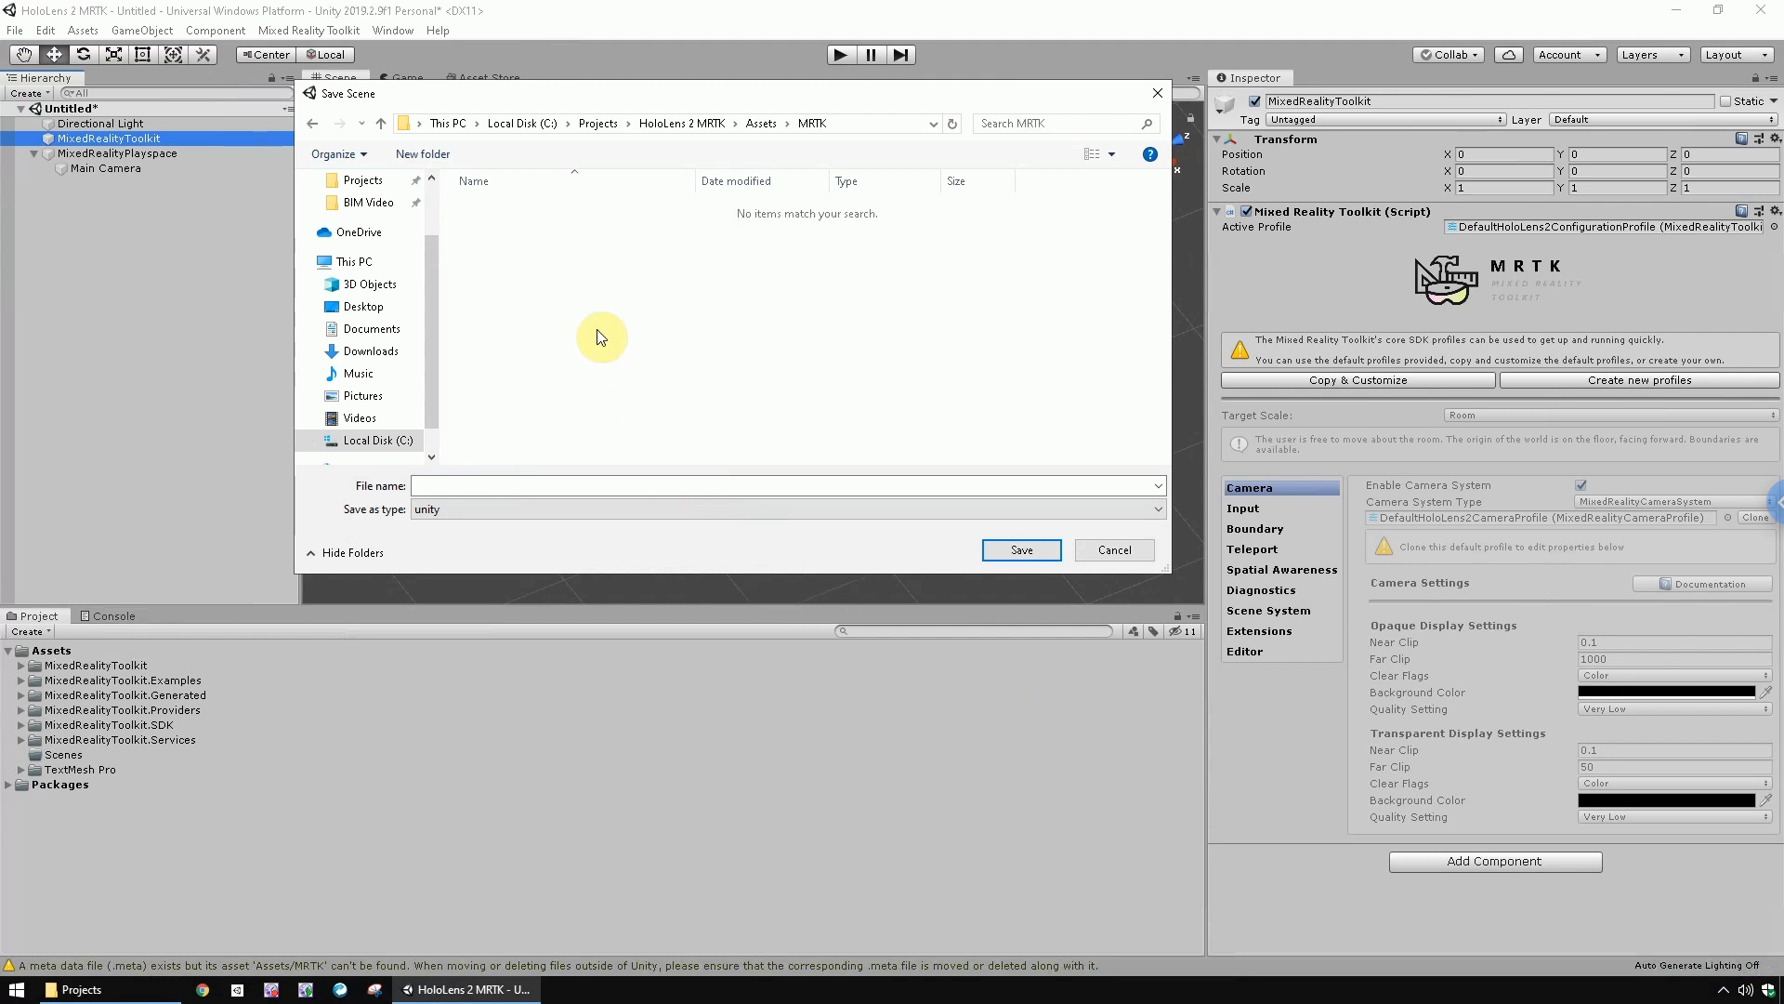
right_click(571, 281)
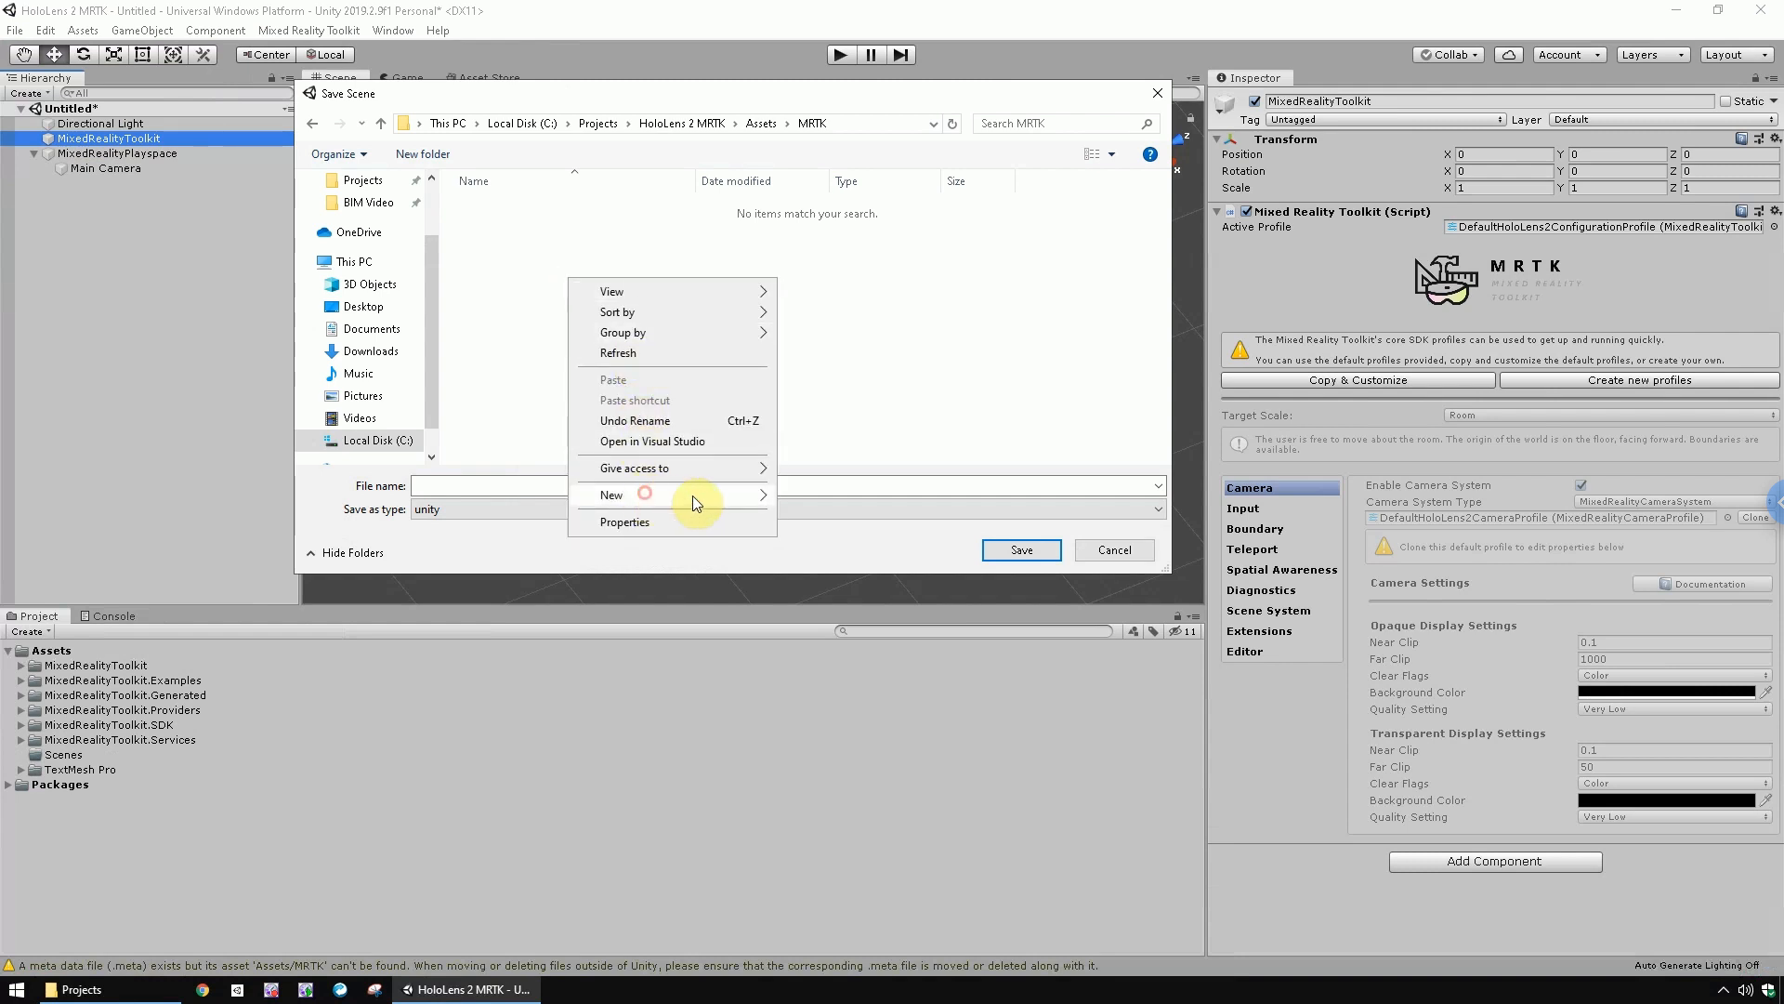
mouse_move(689, 498)
left_click(811, 496)
type("Scene")
key("Return")
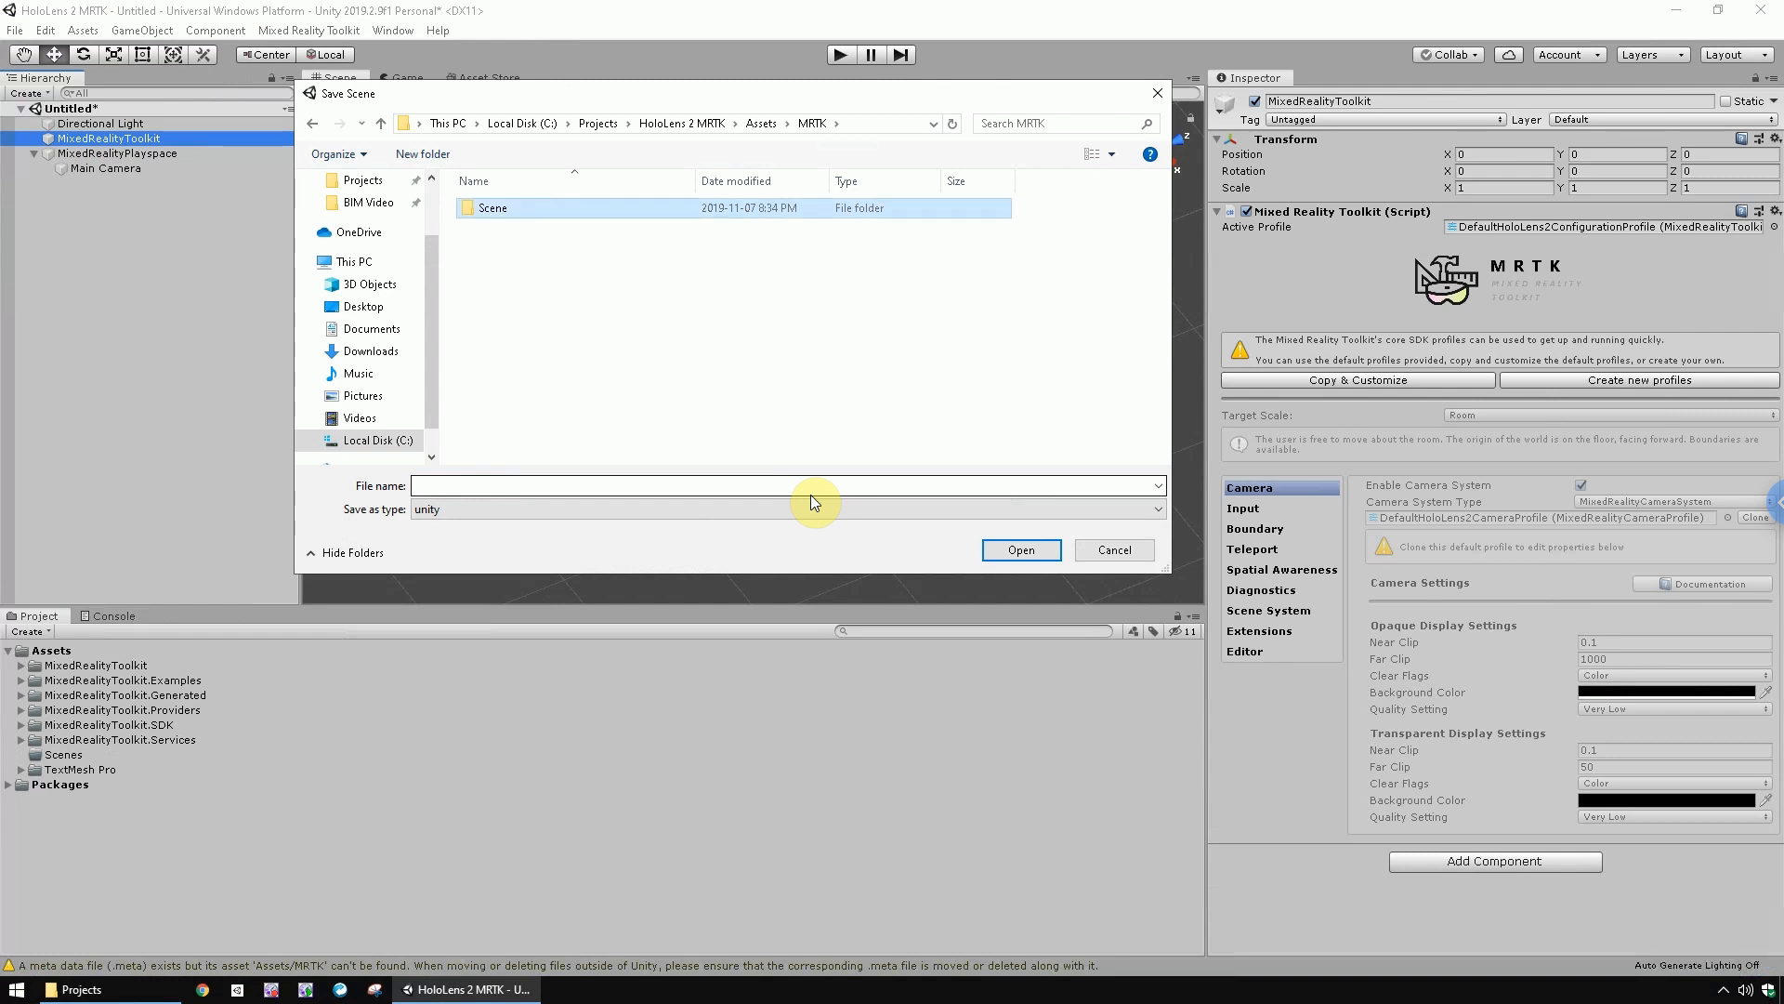
Save the scene as Pressable Button in the MRTK/Scene folder
double_click(499, 210)
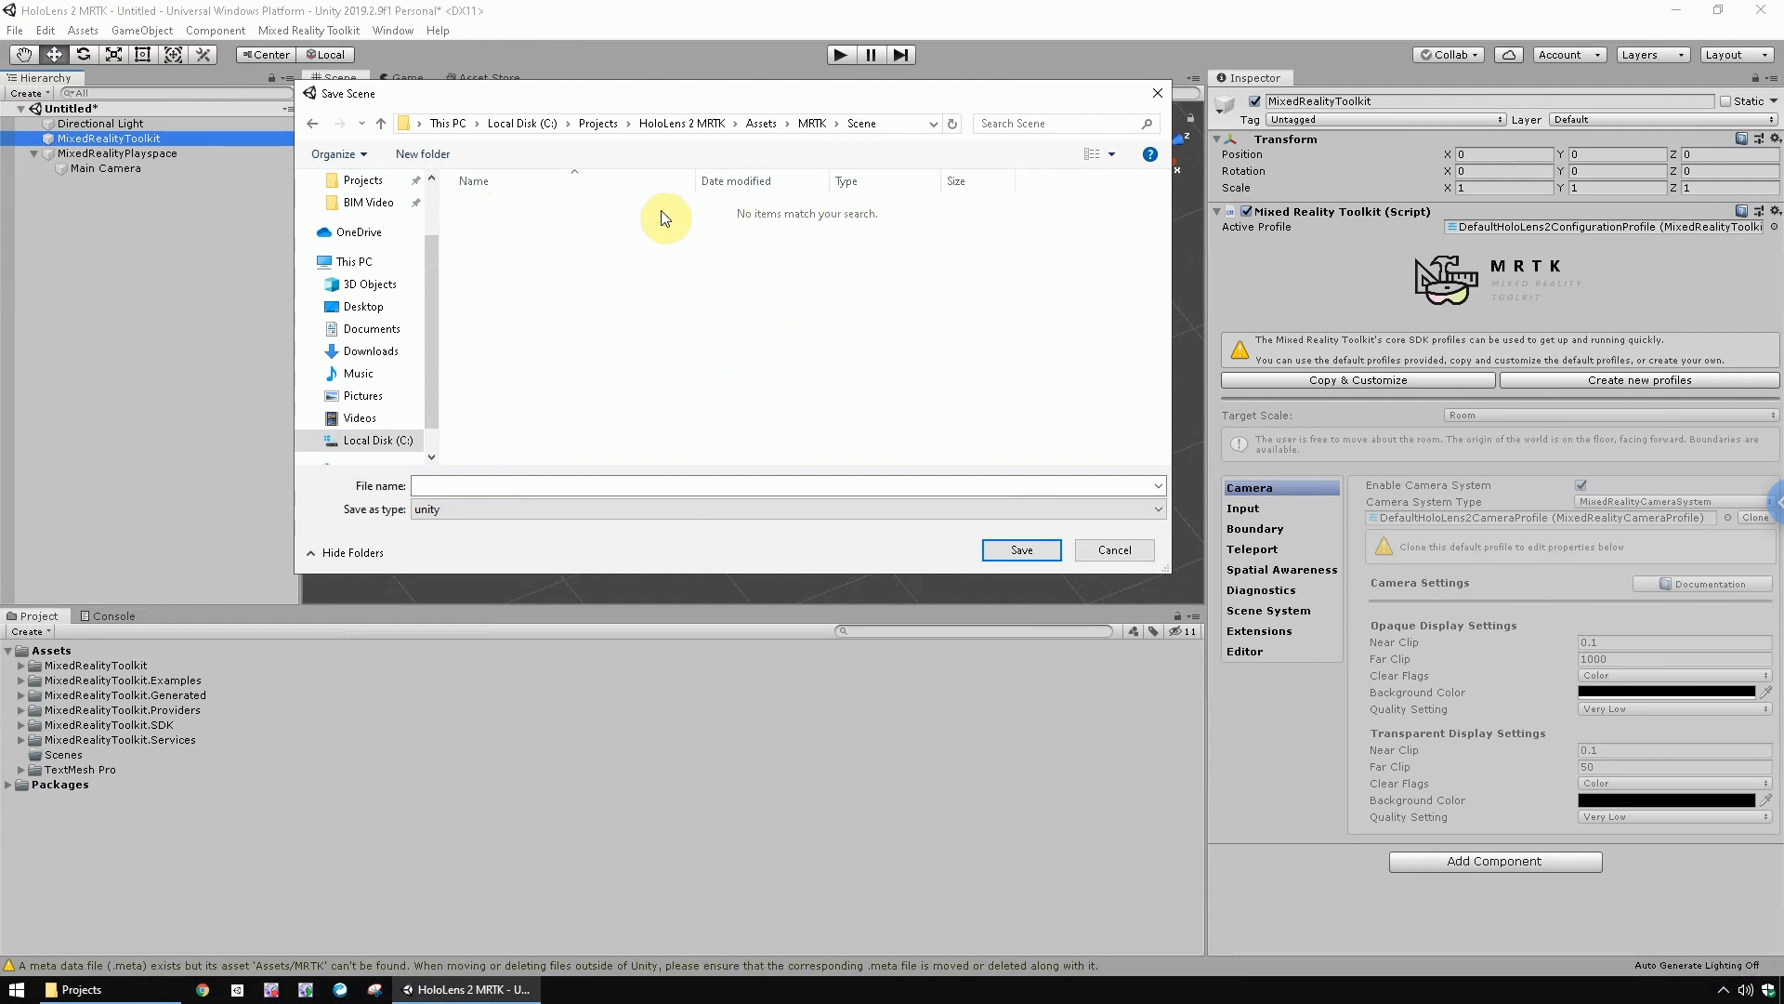
left_click(455, 484)
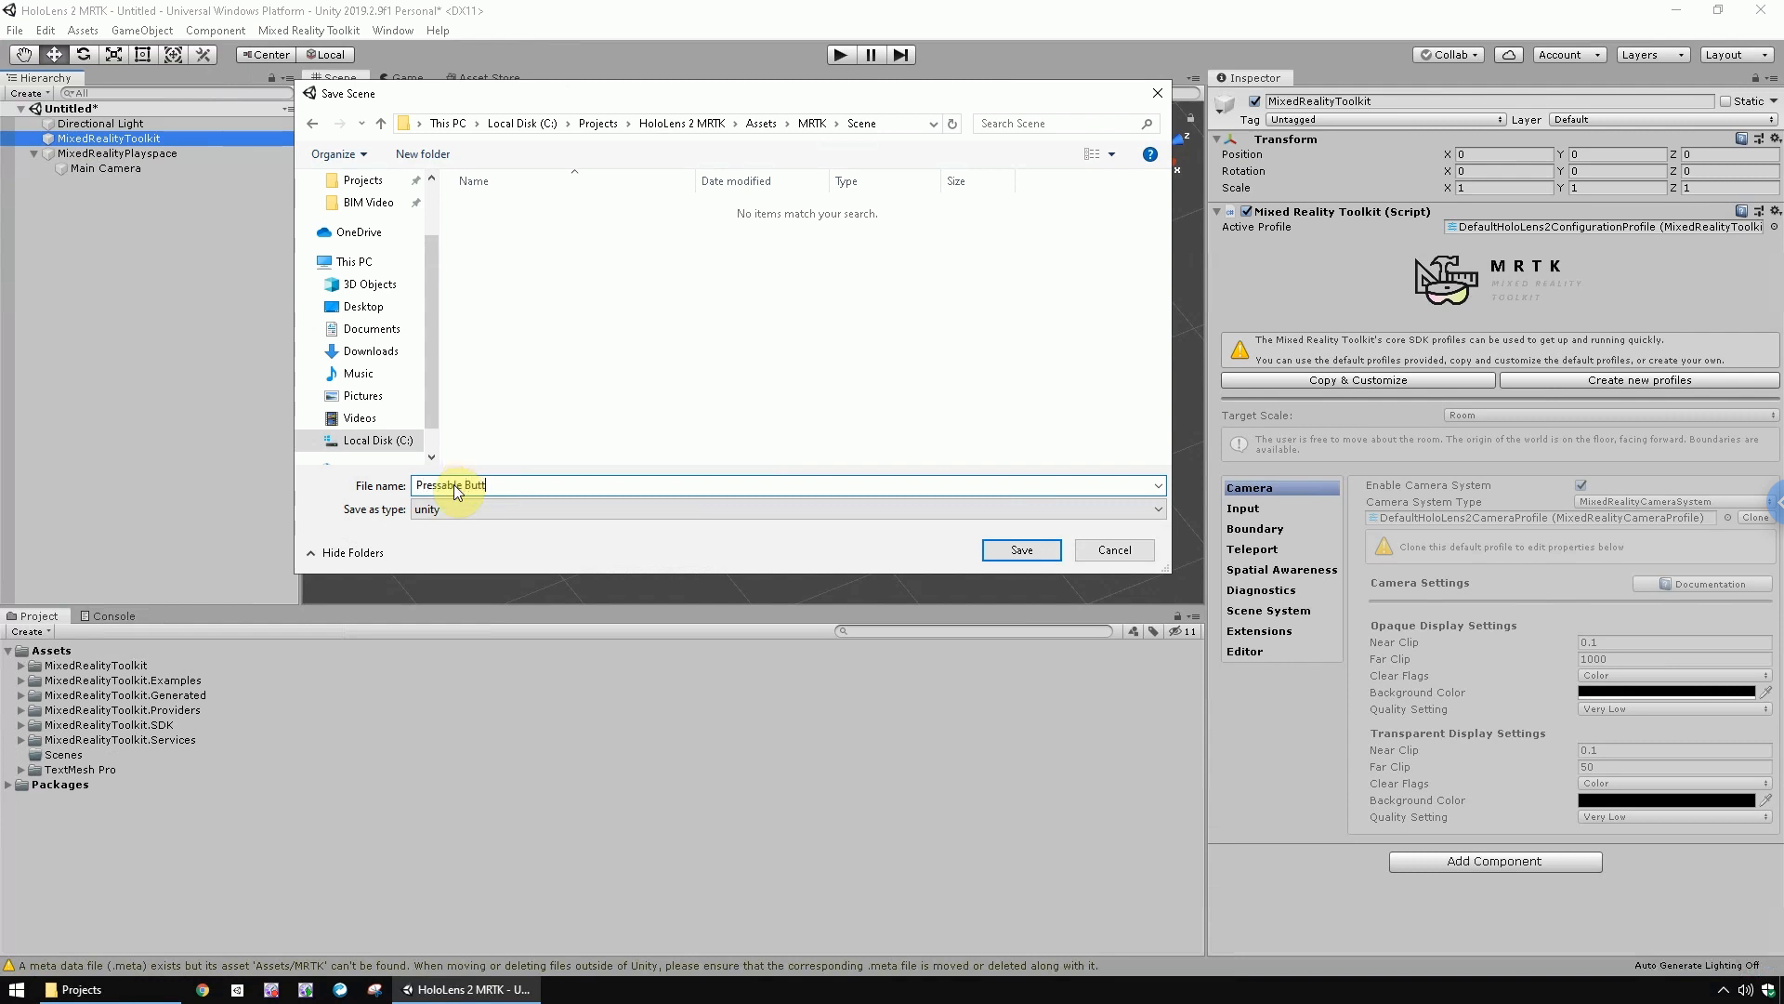
type("Pressable Butt")
key("Return")
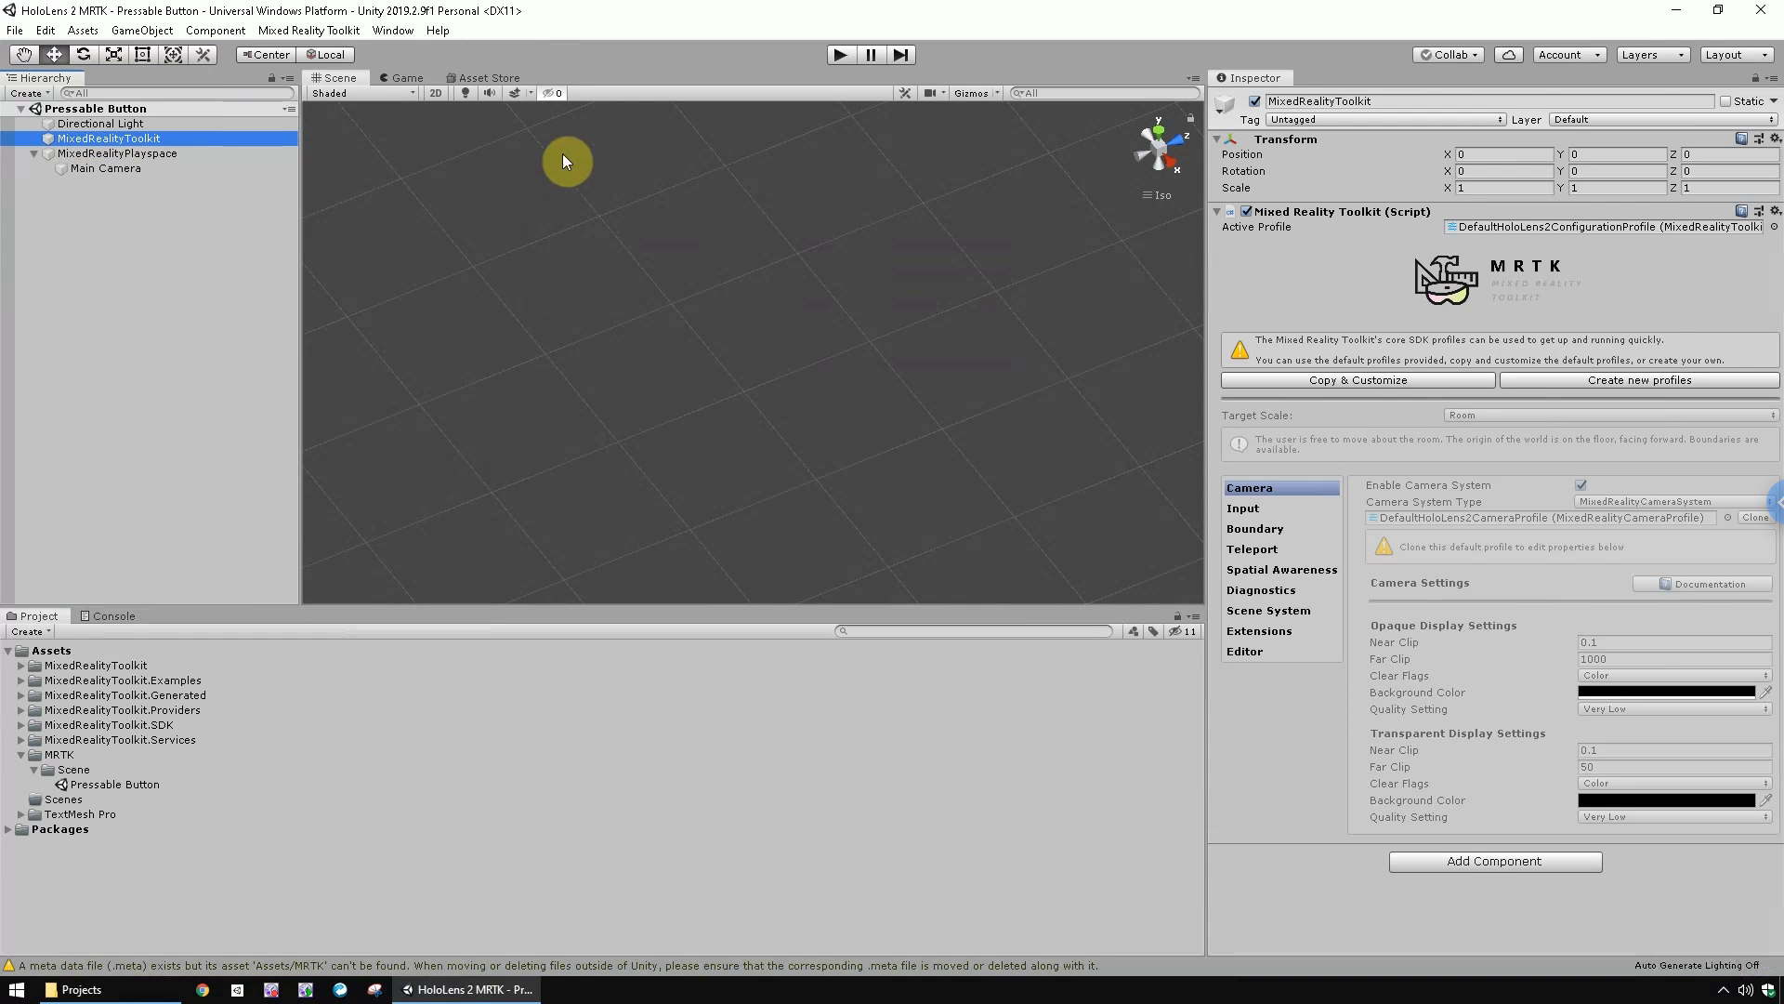
Run the scene in play mode, try out the simulated left hand, and stop the run
left_click(838, 55)
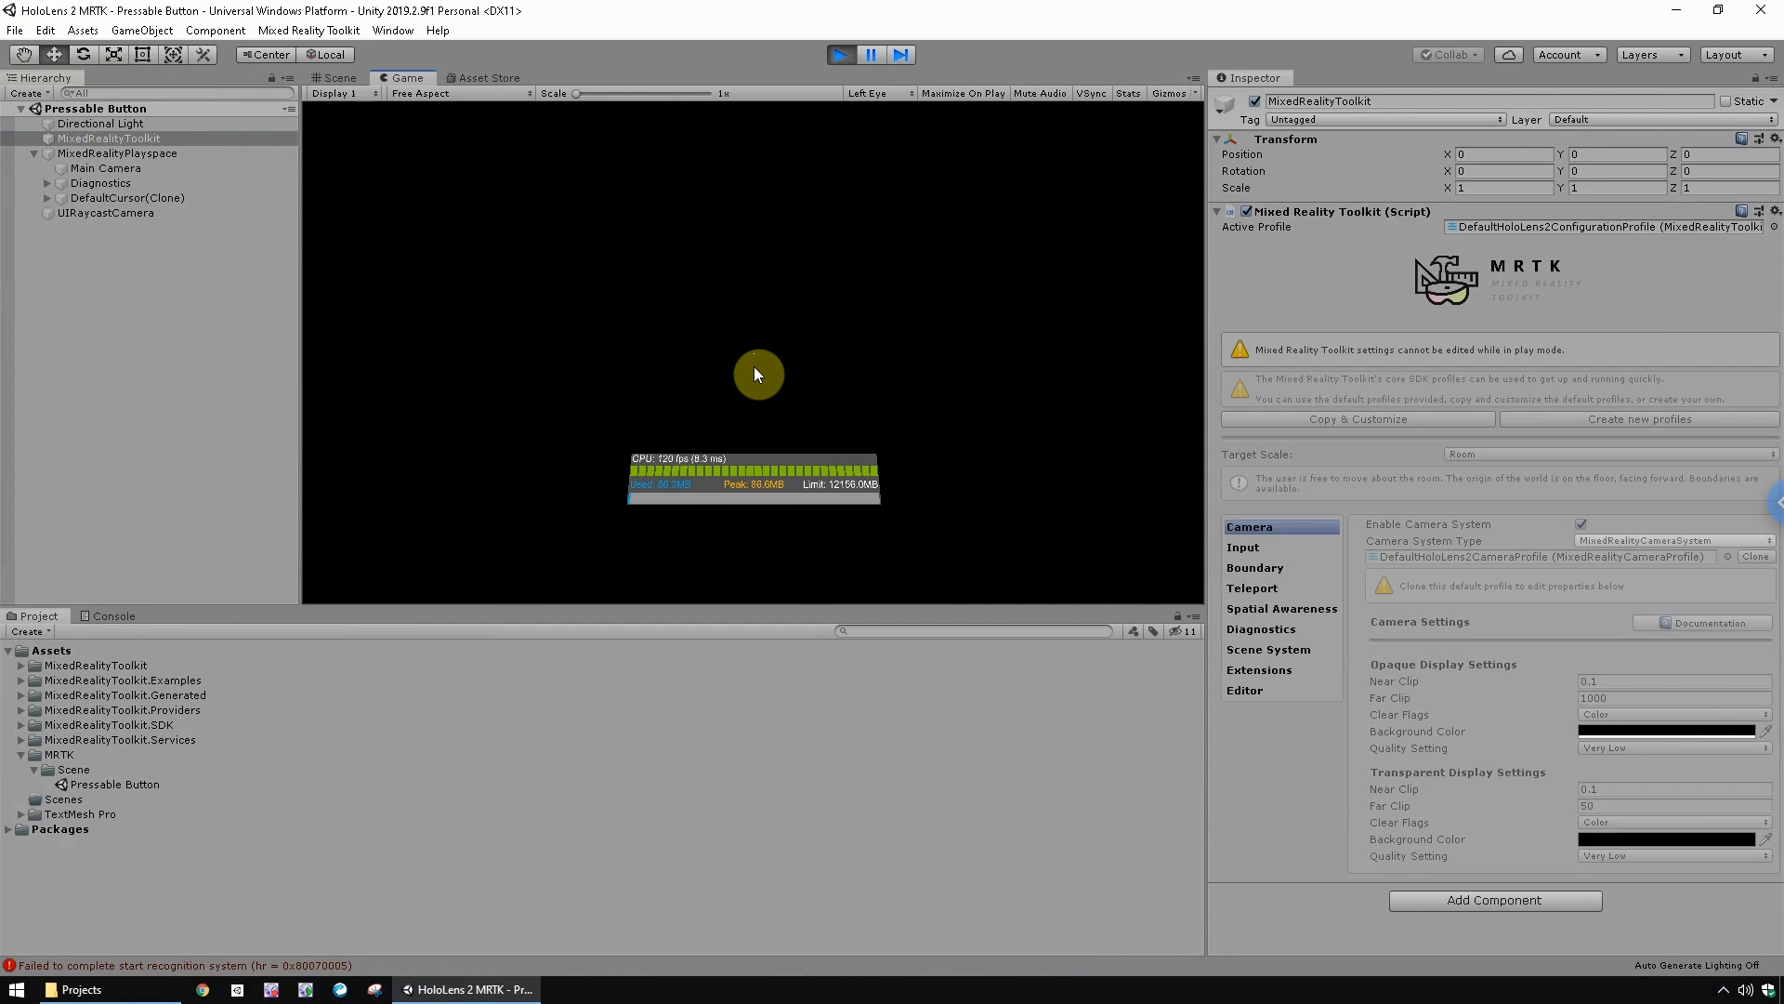
key("space")
key("shift")
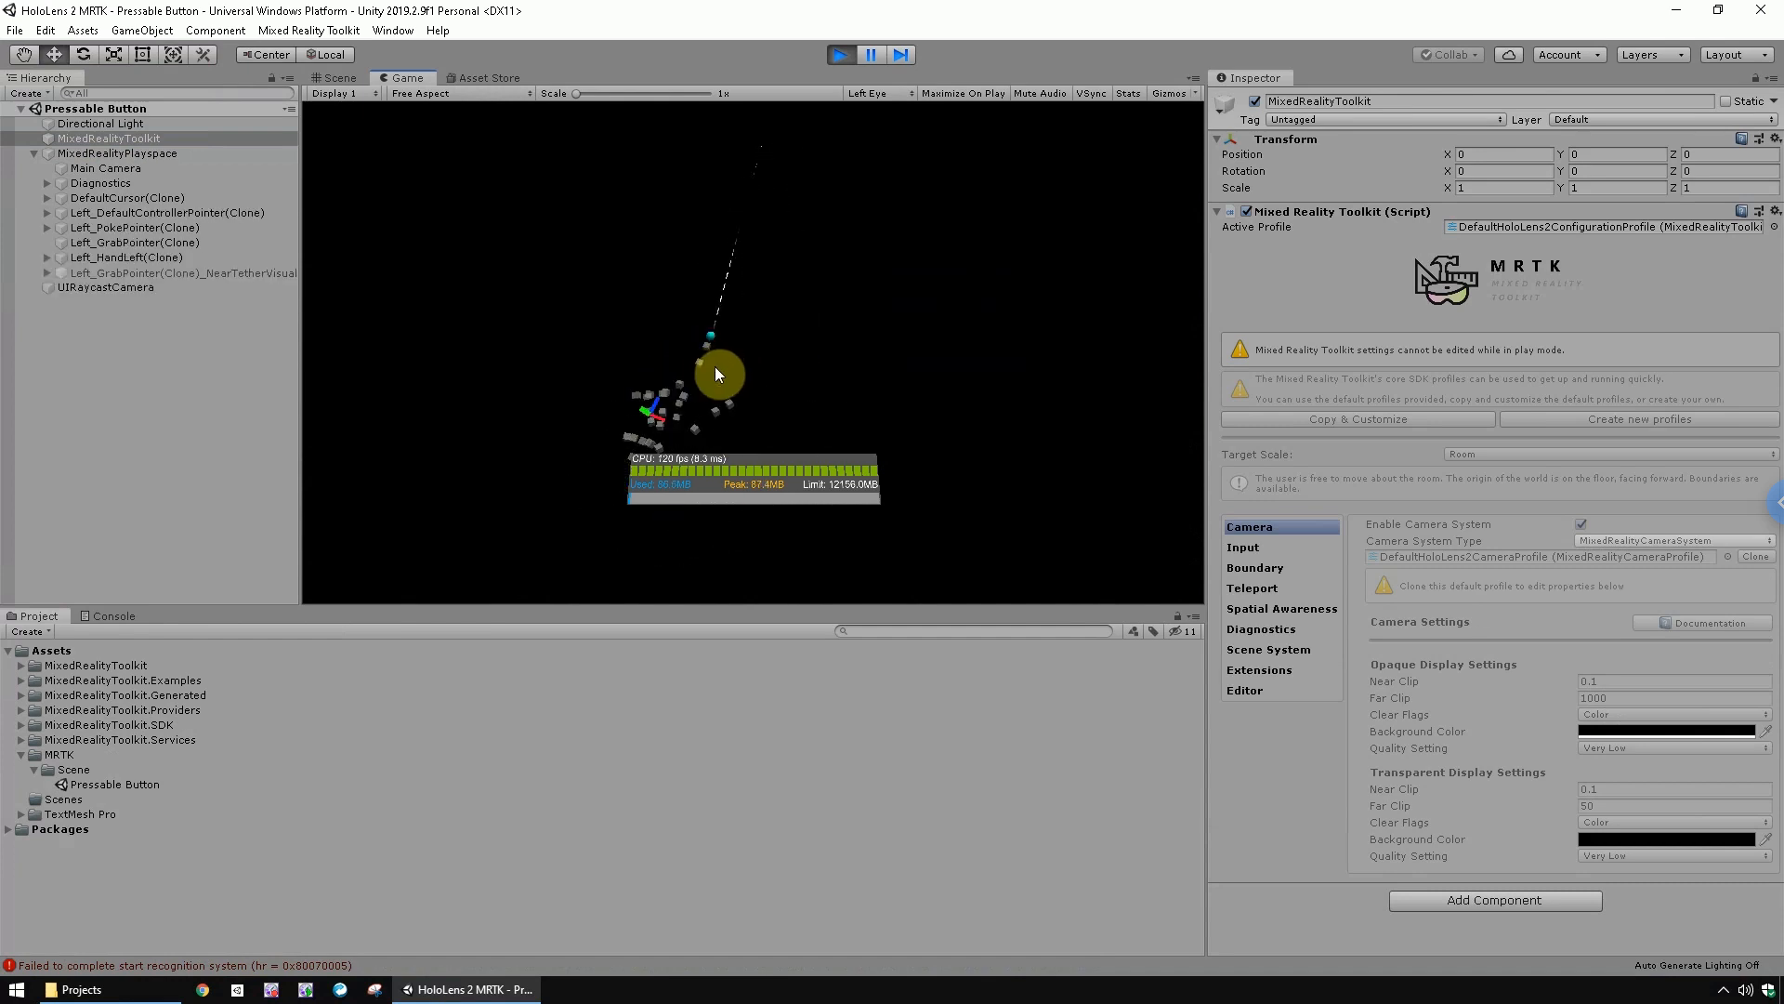
key("shift+d")
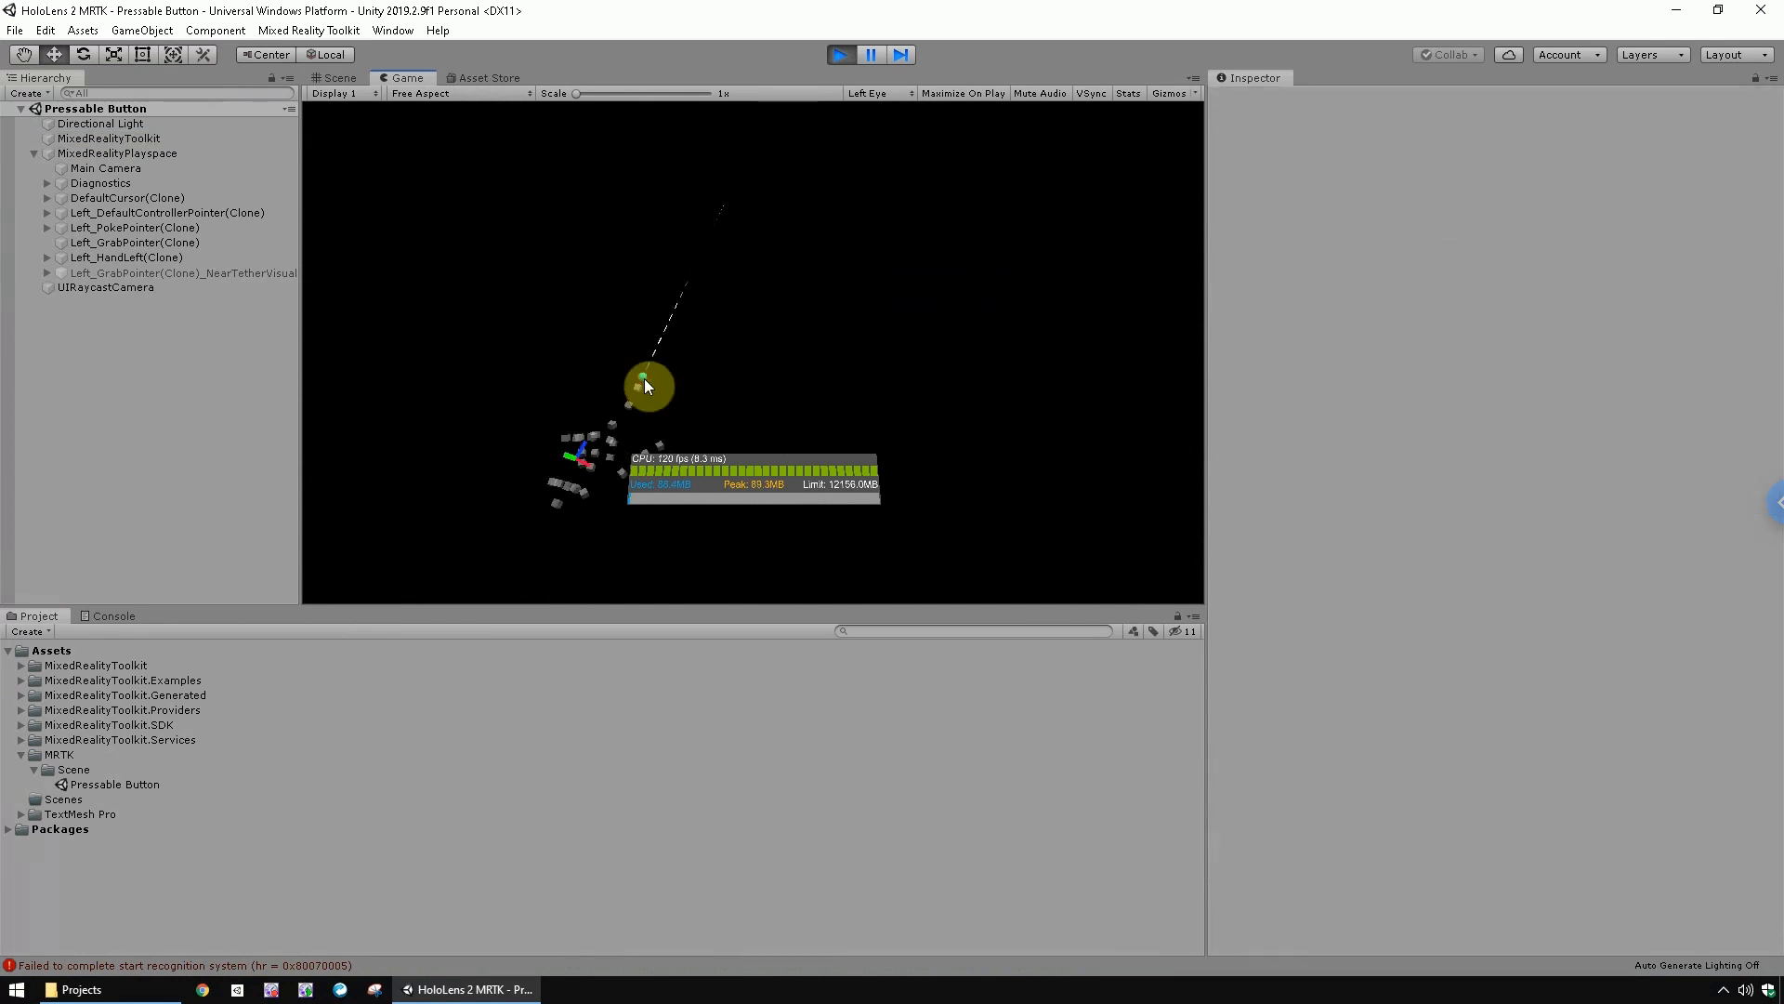
left_click(644, 377)
left_click(644, 377)
left_click(835, 55)
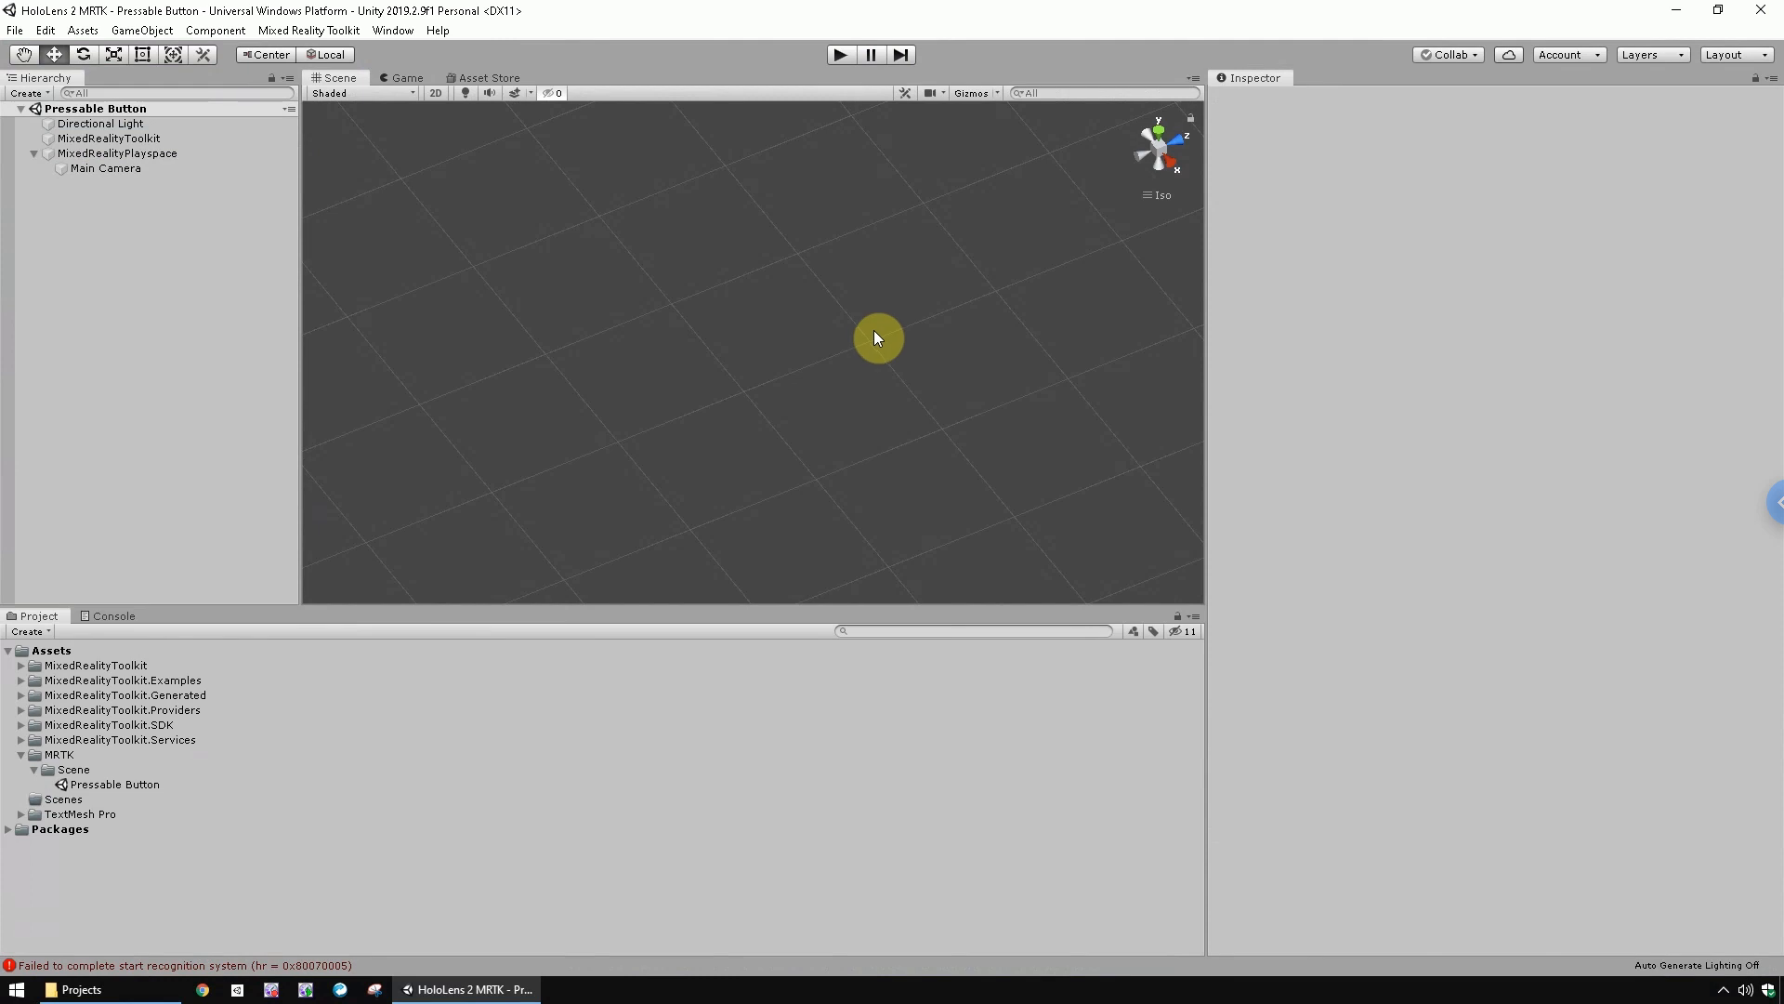
Create a folder named MRTK Profile inside the MRTK assets folder
right_click(59, 755)
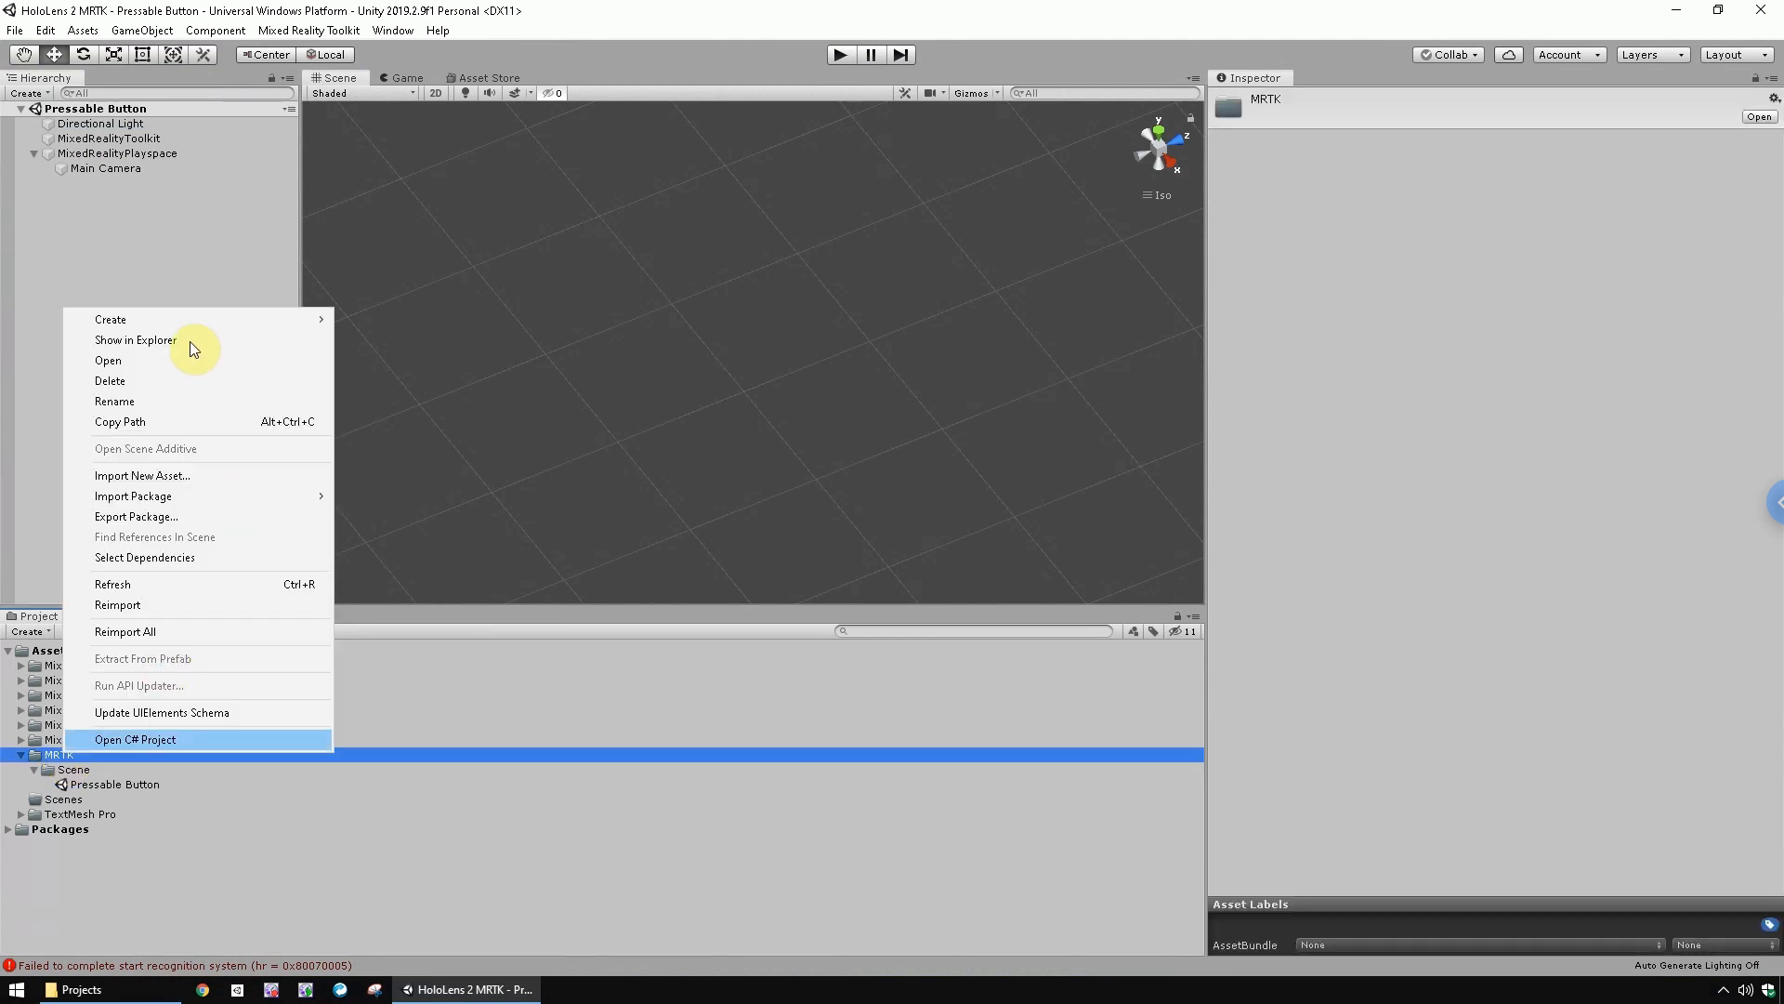
mouse_move(179, 321)
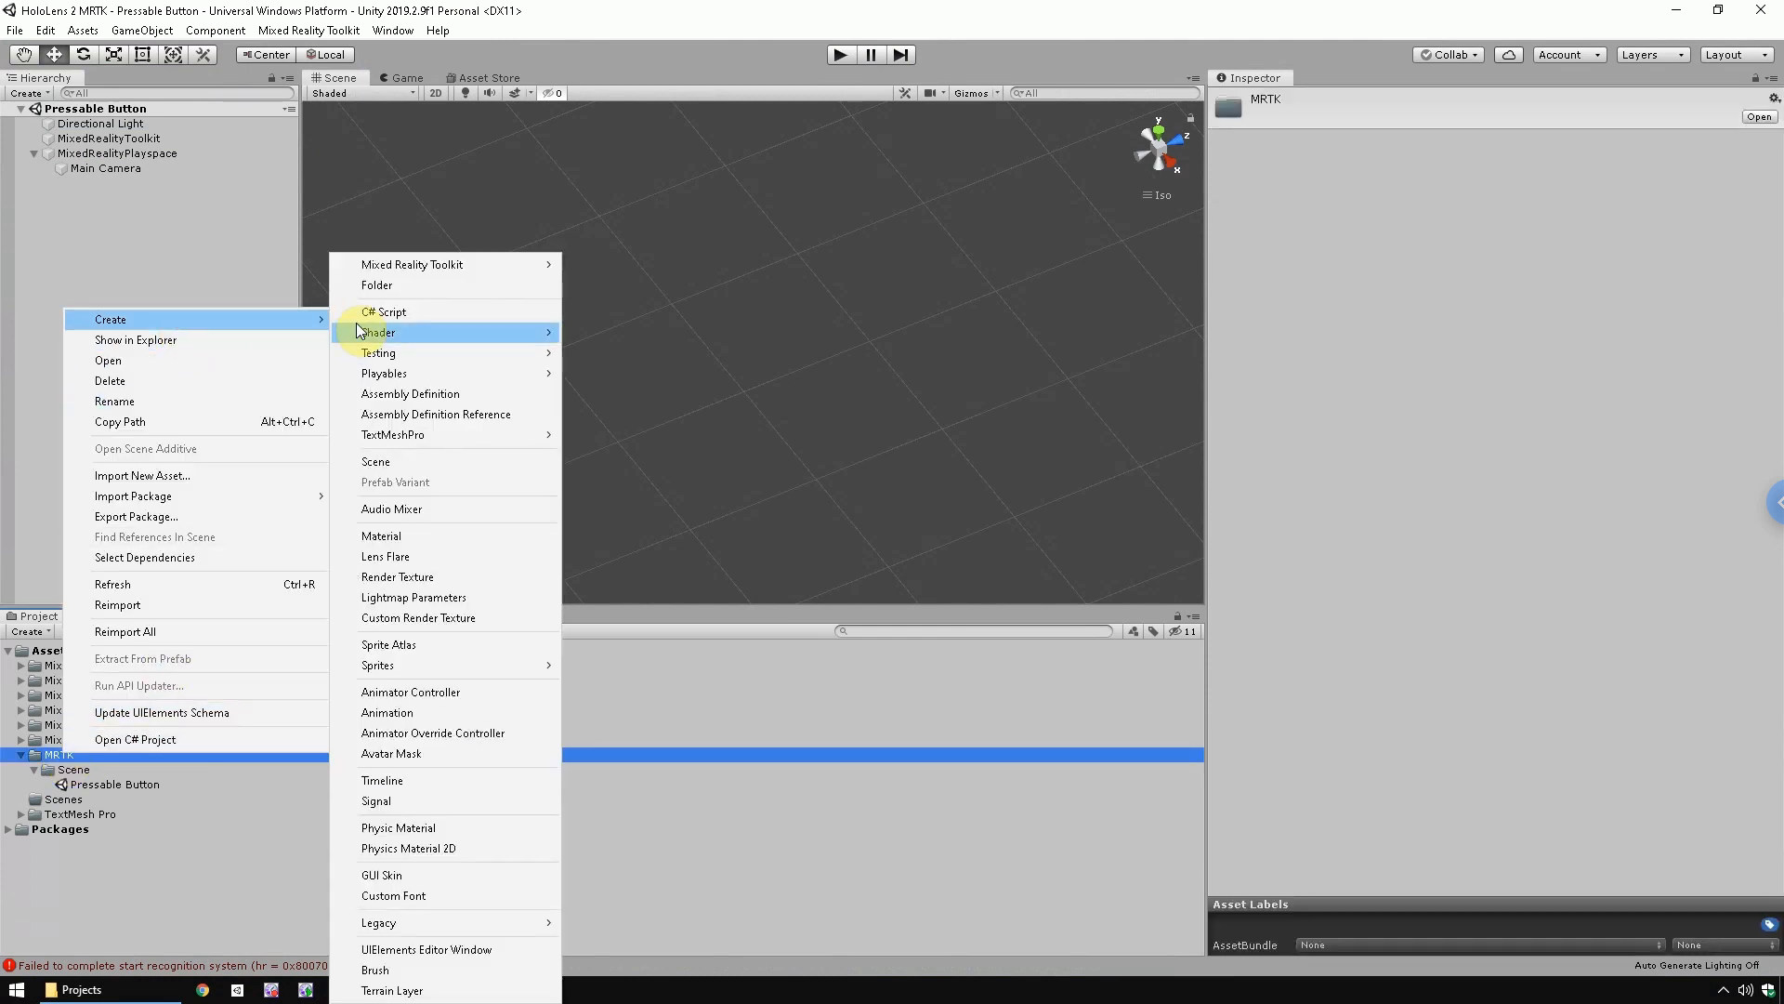
left_click(390, 284)
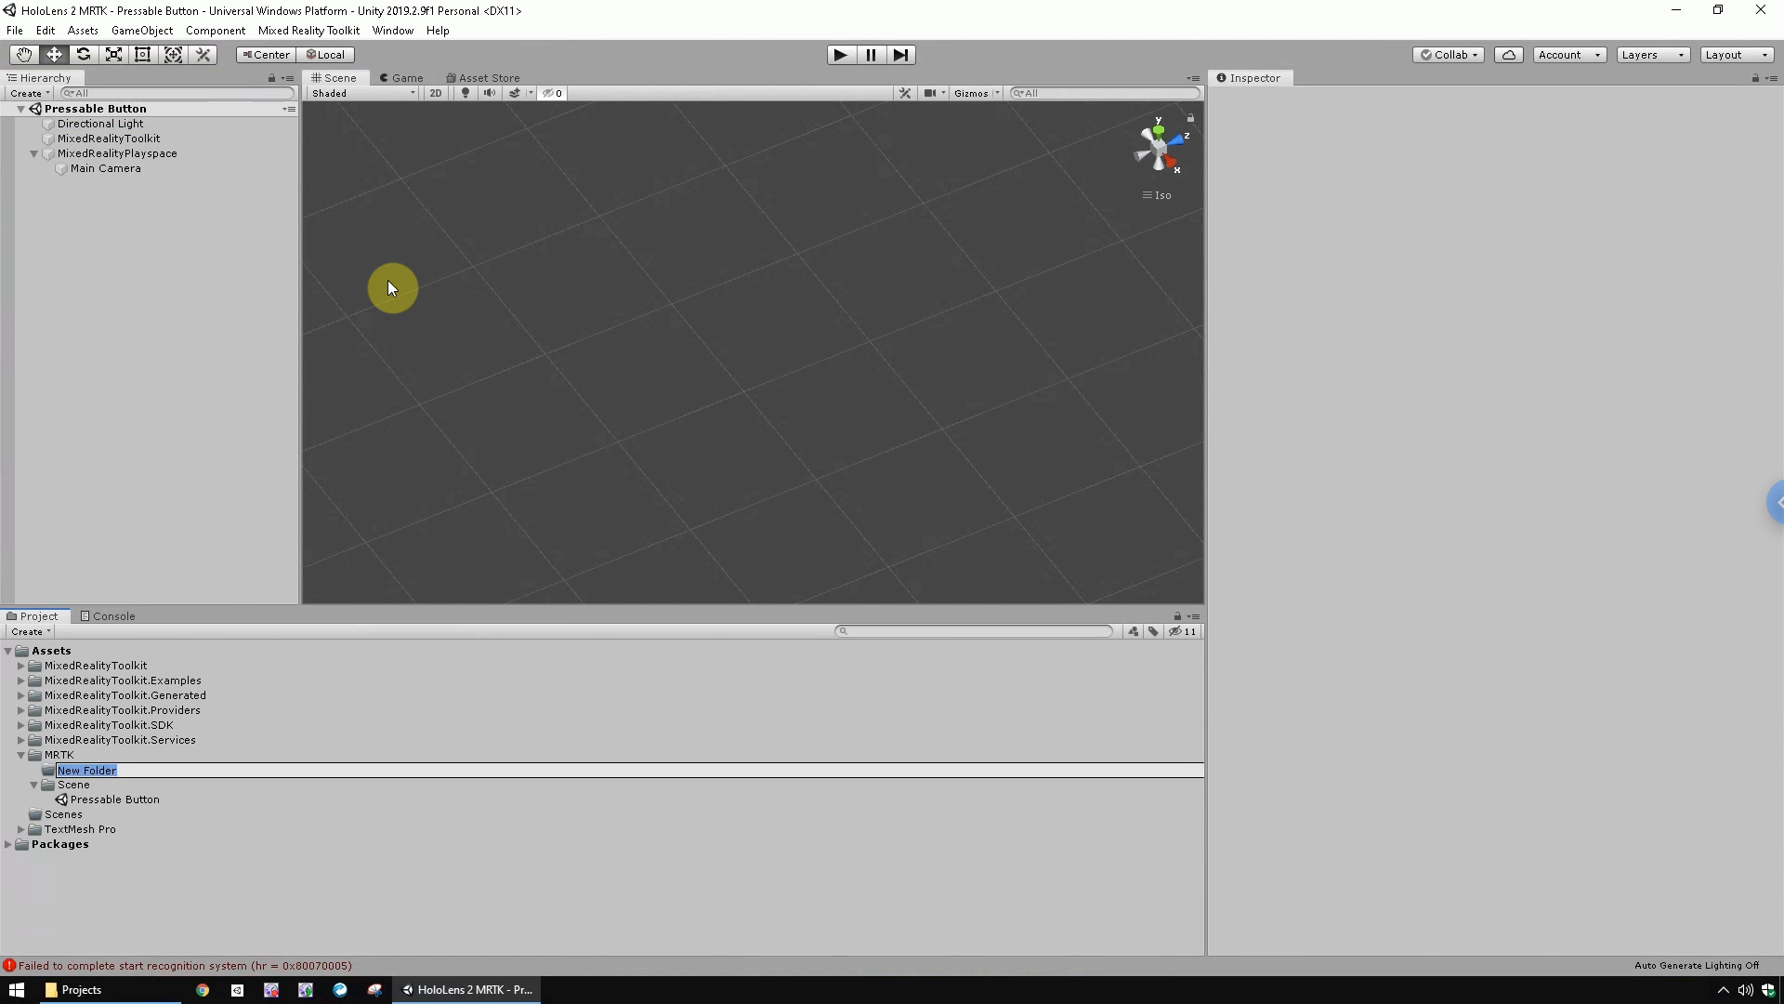
type("MRTK Profile")
key("Return")
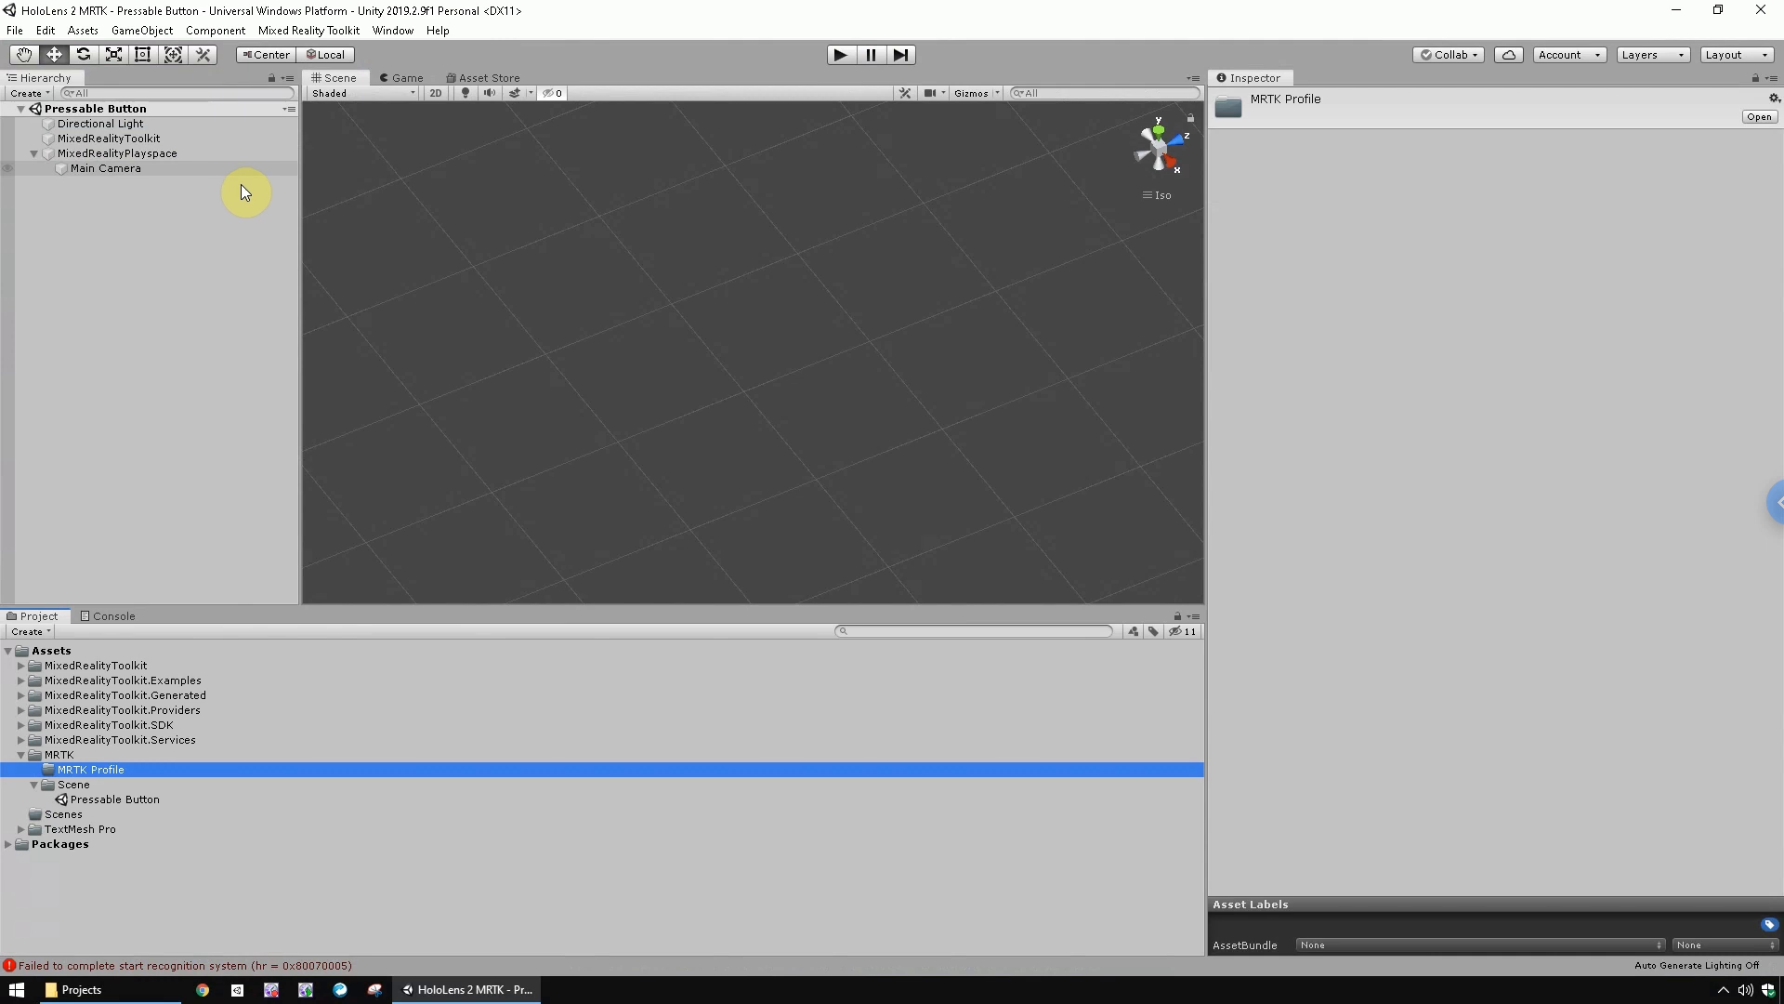
Start cloning the MixedRealityToolkit object's active configuration profile and name the copy MRTK MixedRealityToolkitConfigurationProfile
left_click(100, 140)
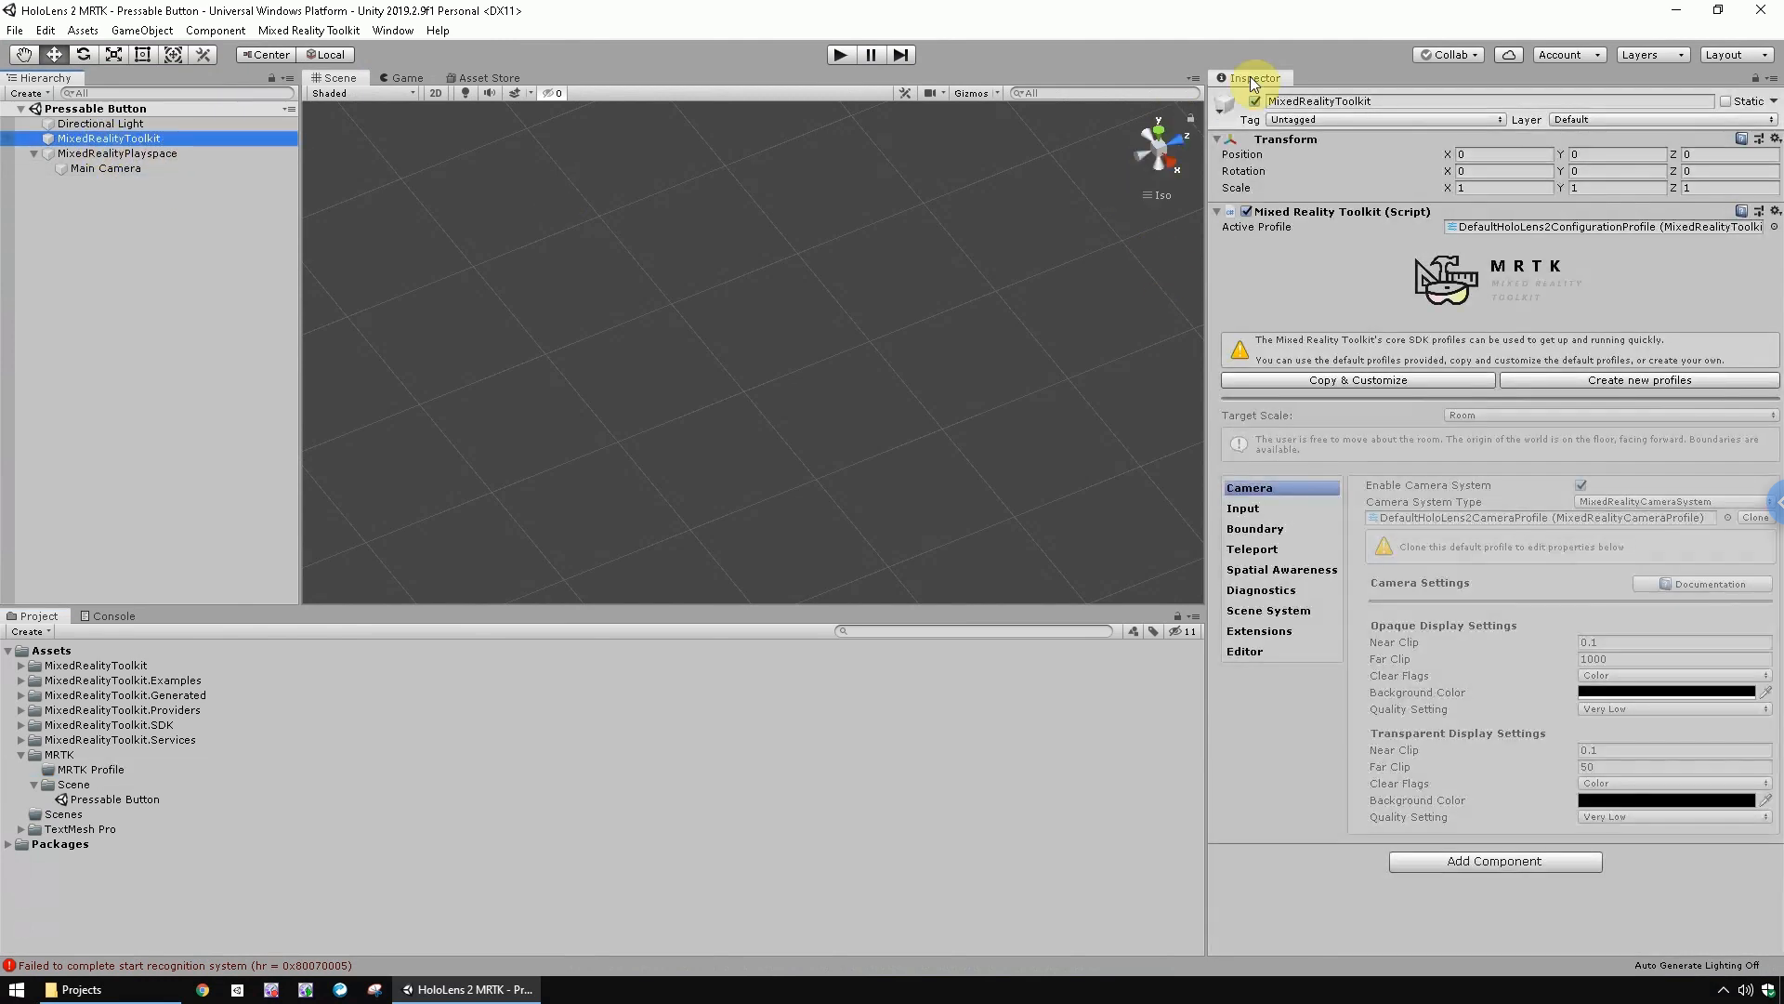
left_click(1331, 381)
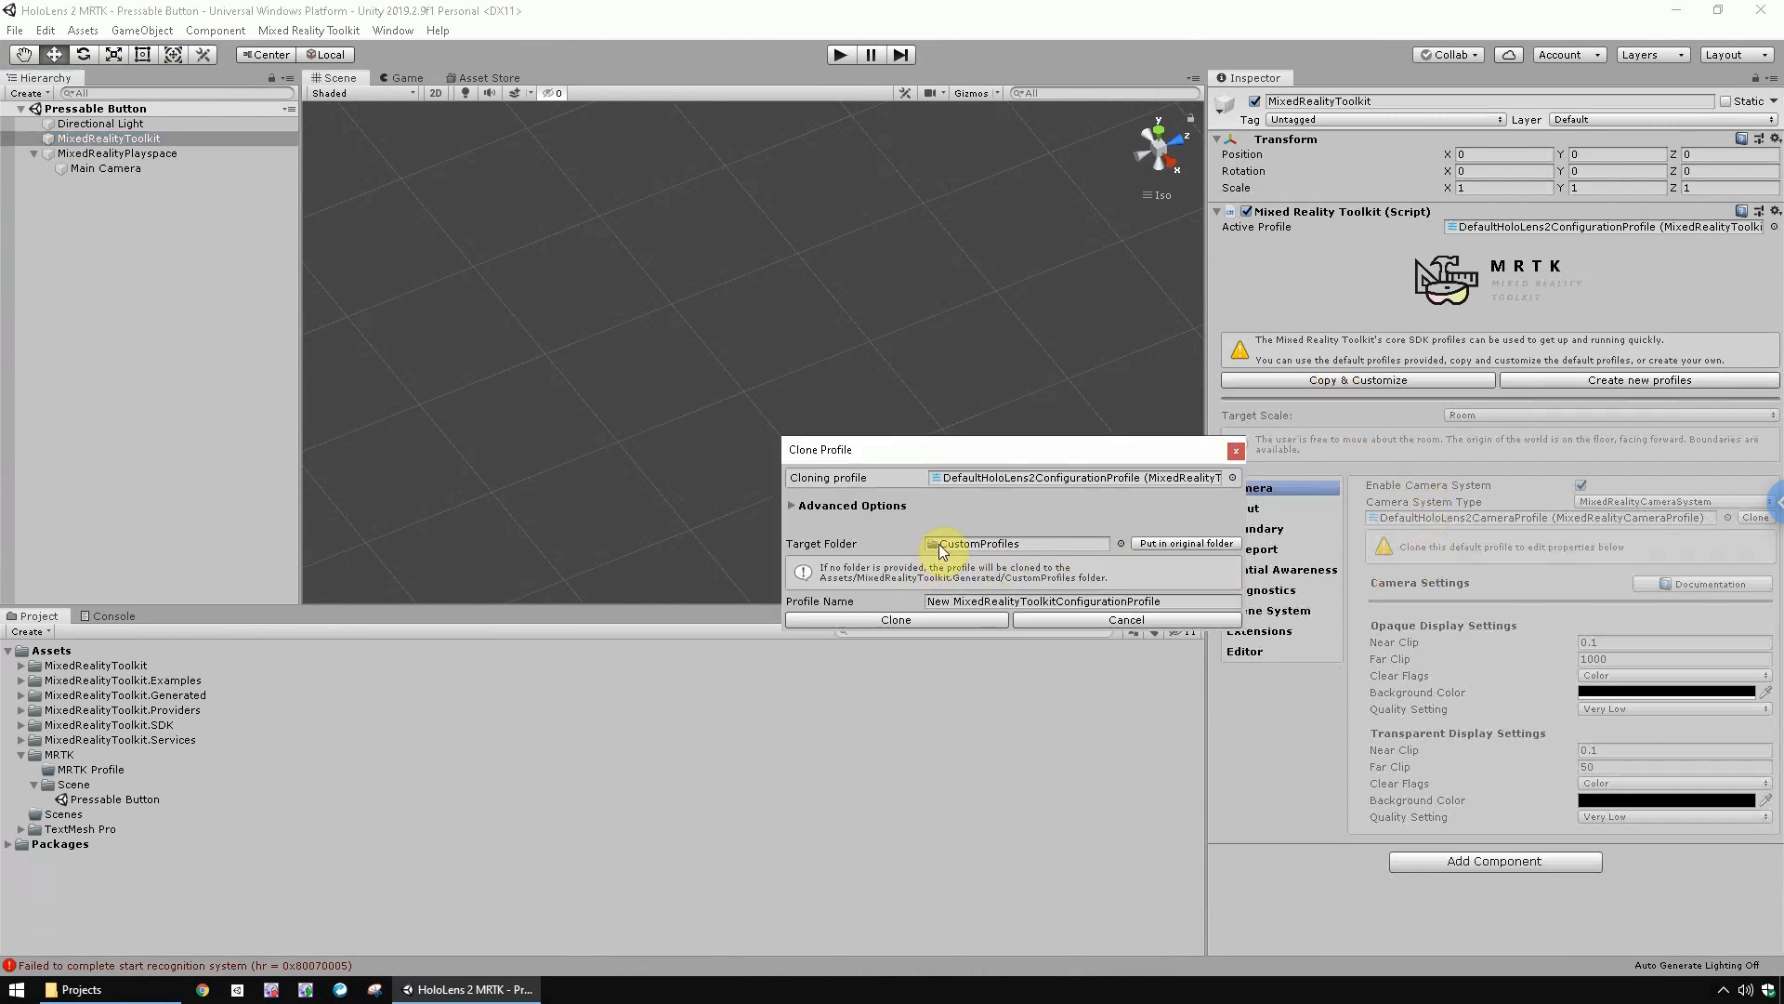
left_click(949, 604)
key("BackSpace")
key("BackSpace")
key("BackSpace")
key("BackSpace")
type("MRTK")
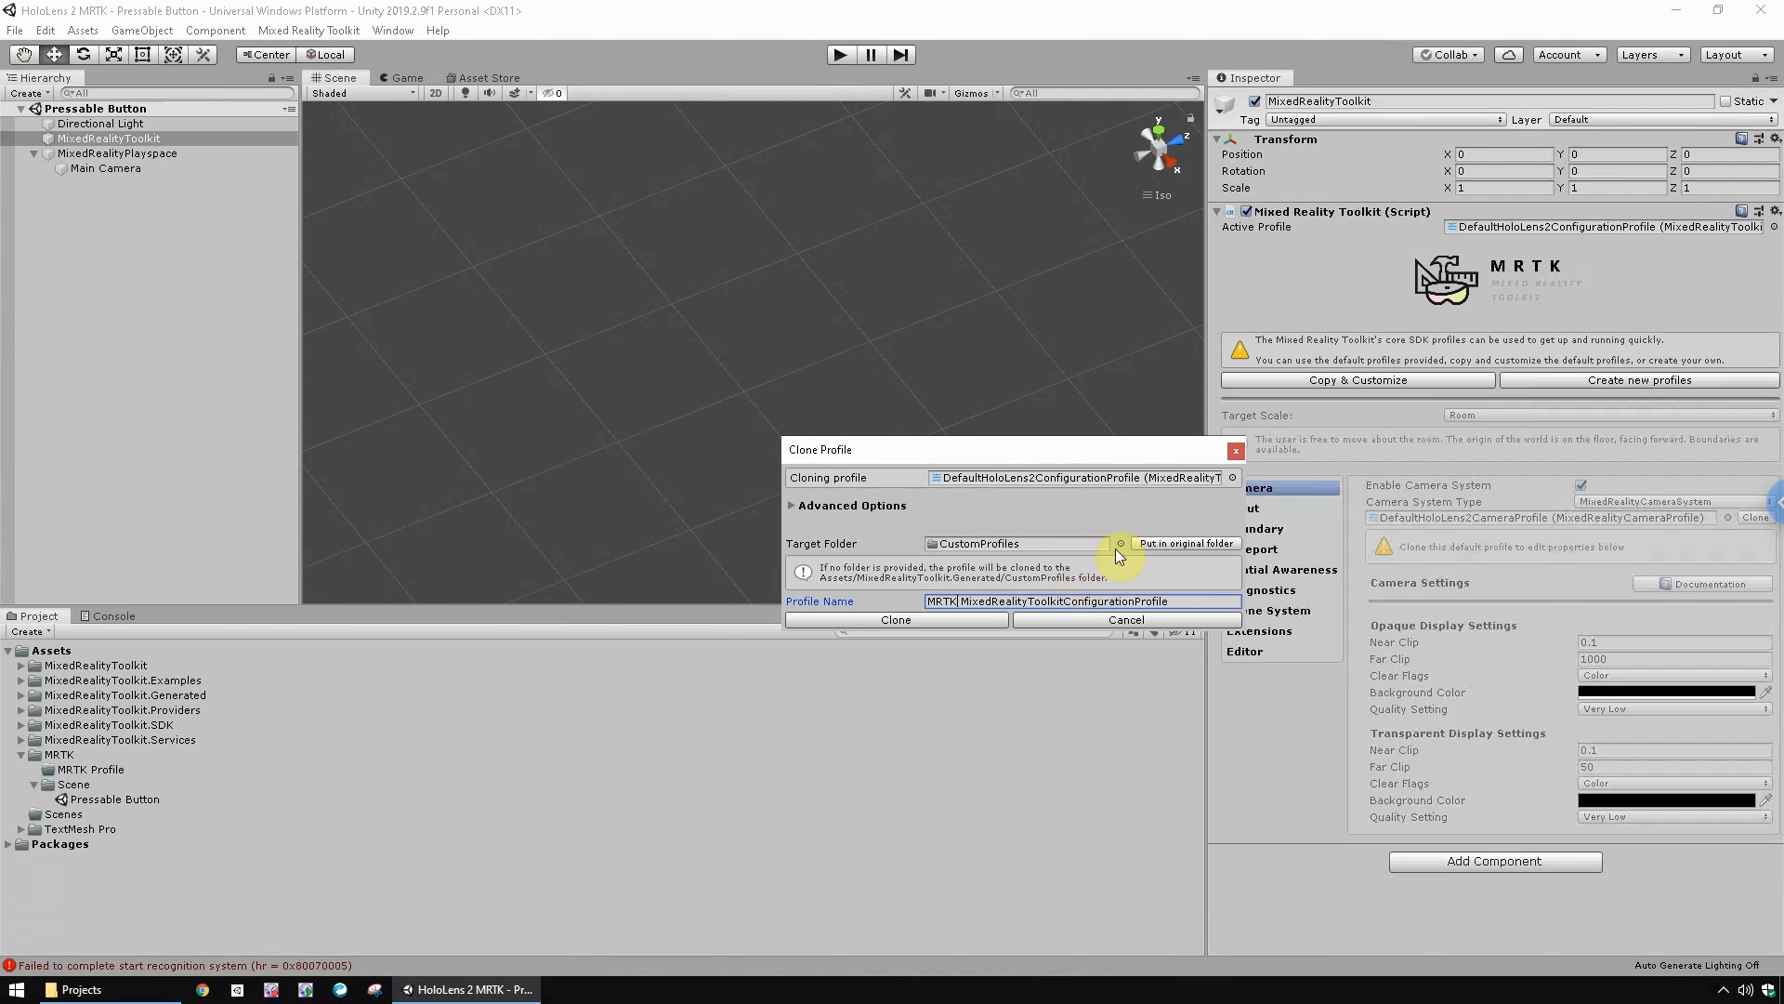
Choose MRTK Profile as the target folder and create the cloned configuration profile
left_click(1120, 544)
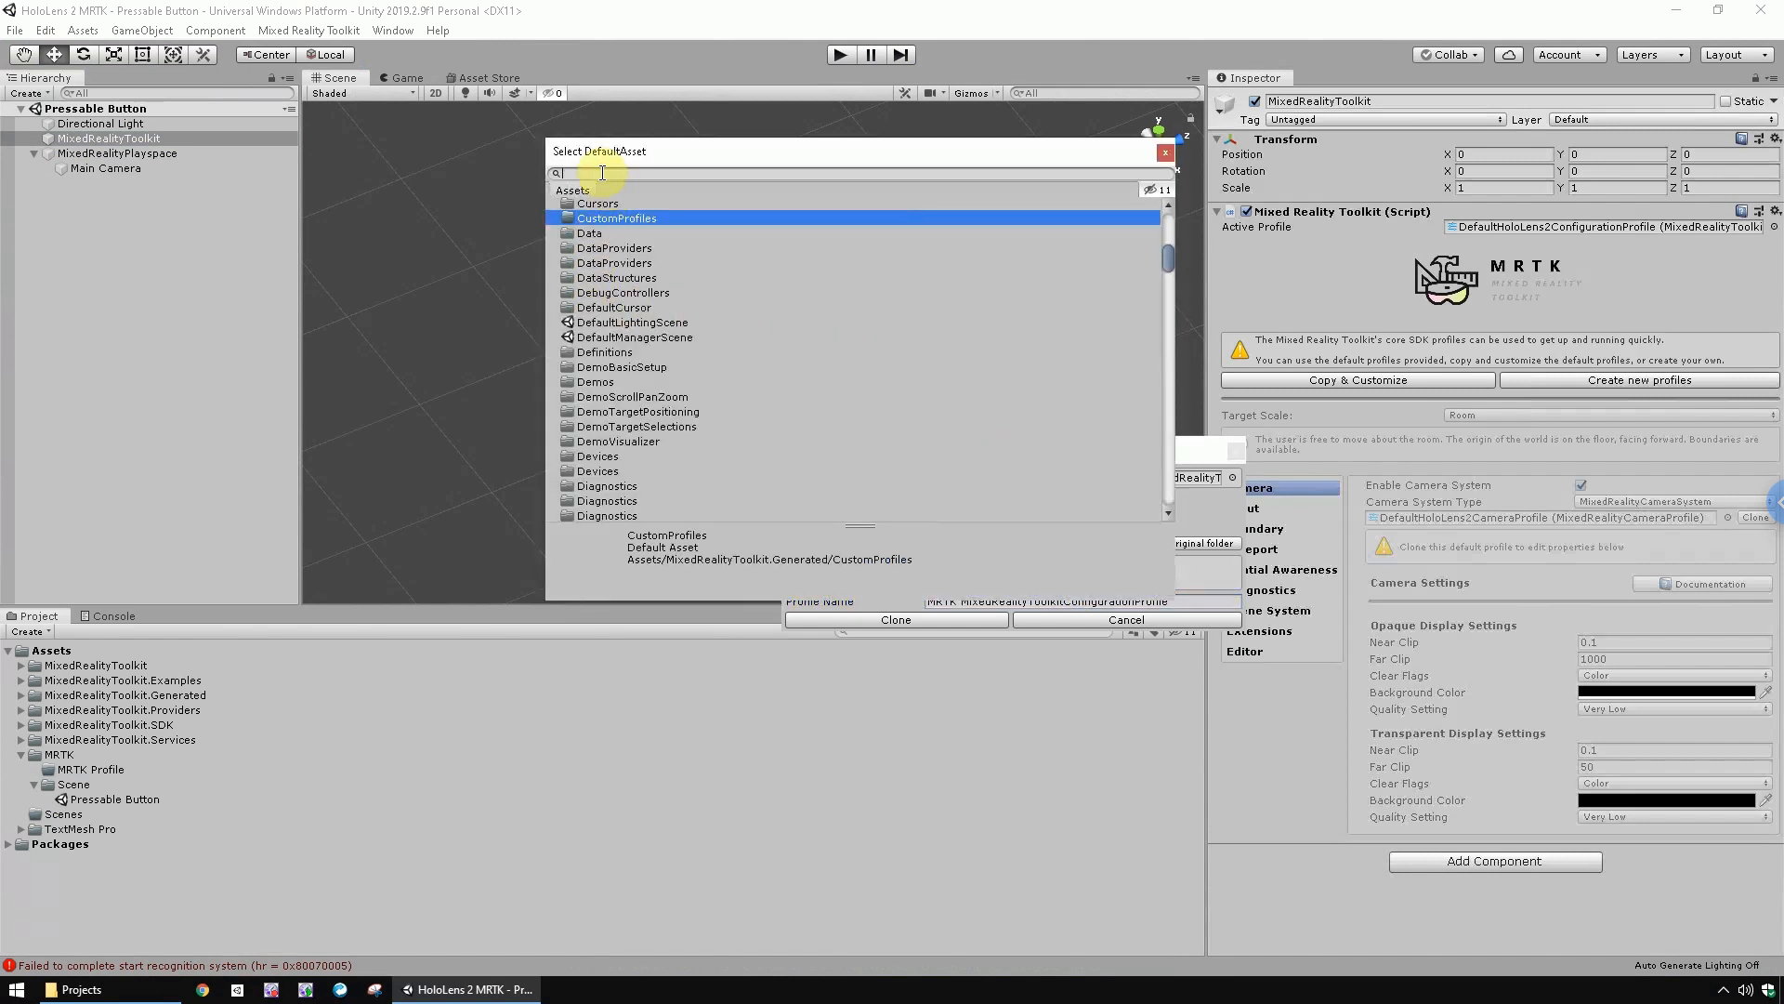
type("mrtk")
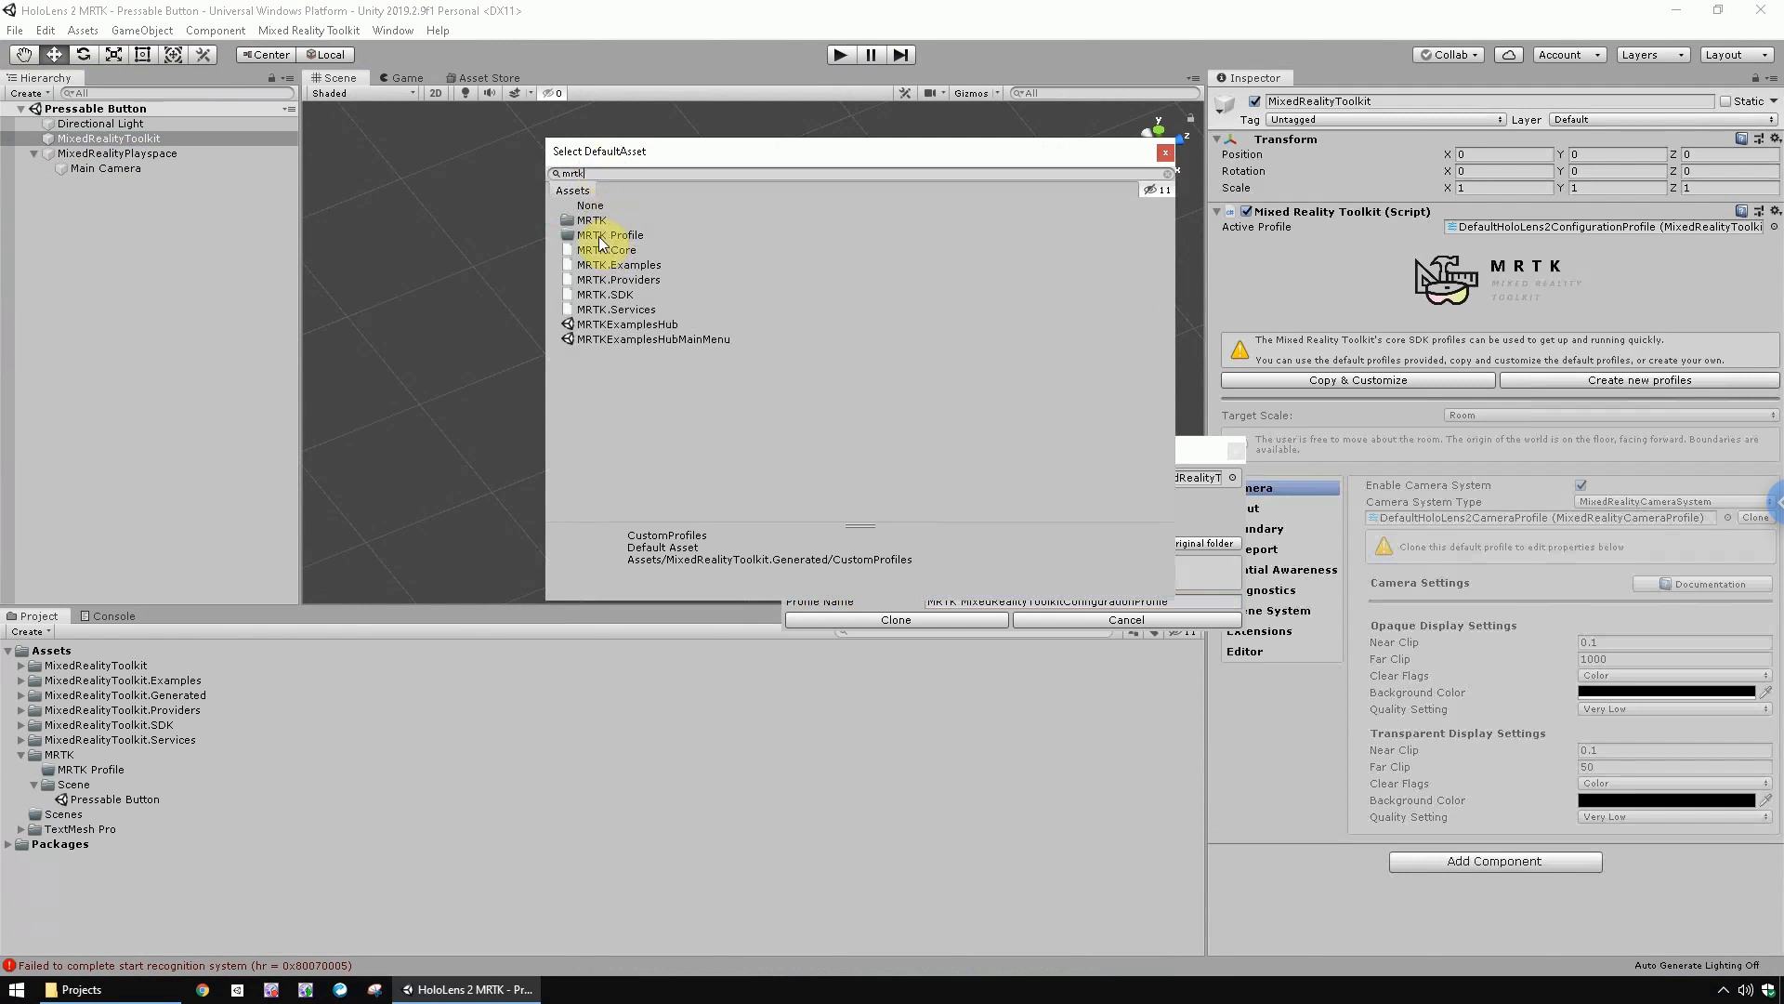
left_click(609, 236)
left_click(1165, 152)
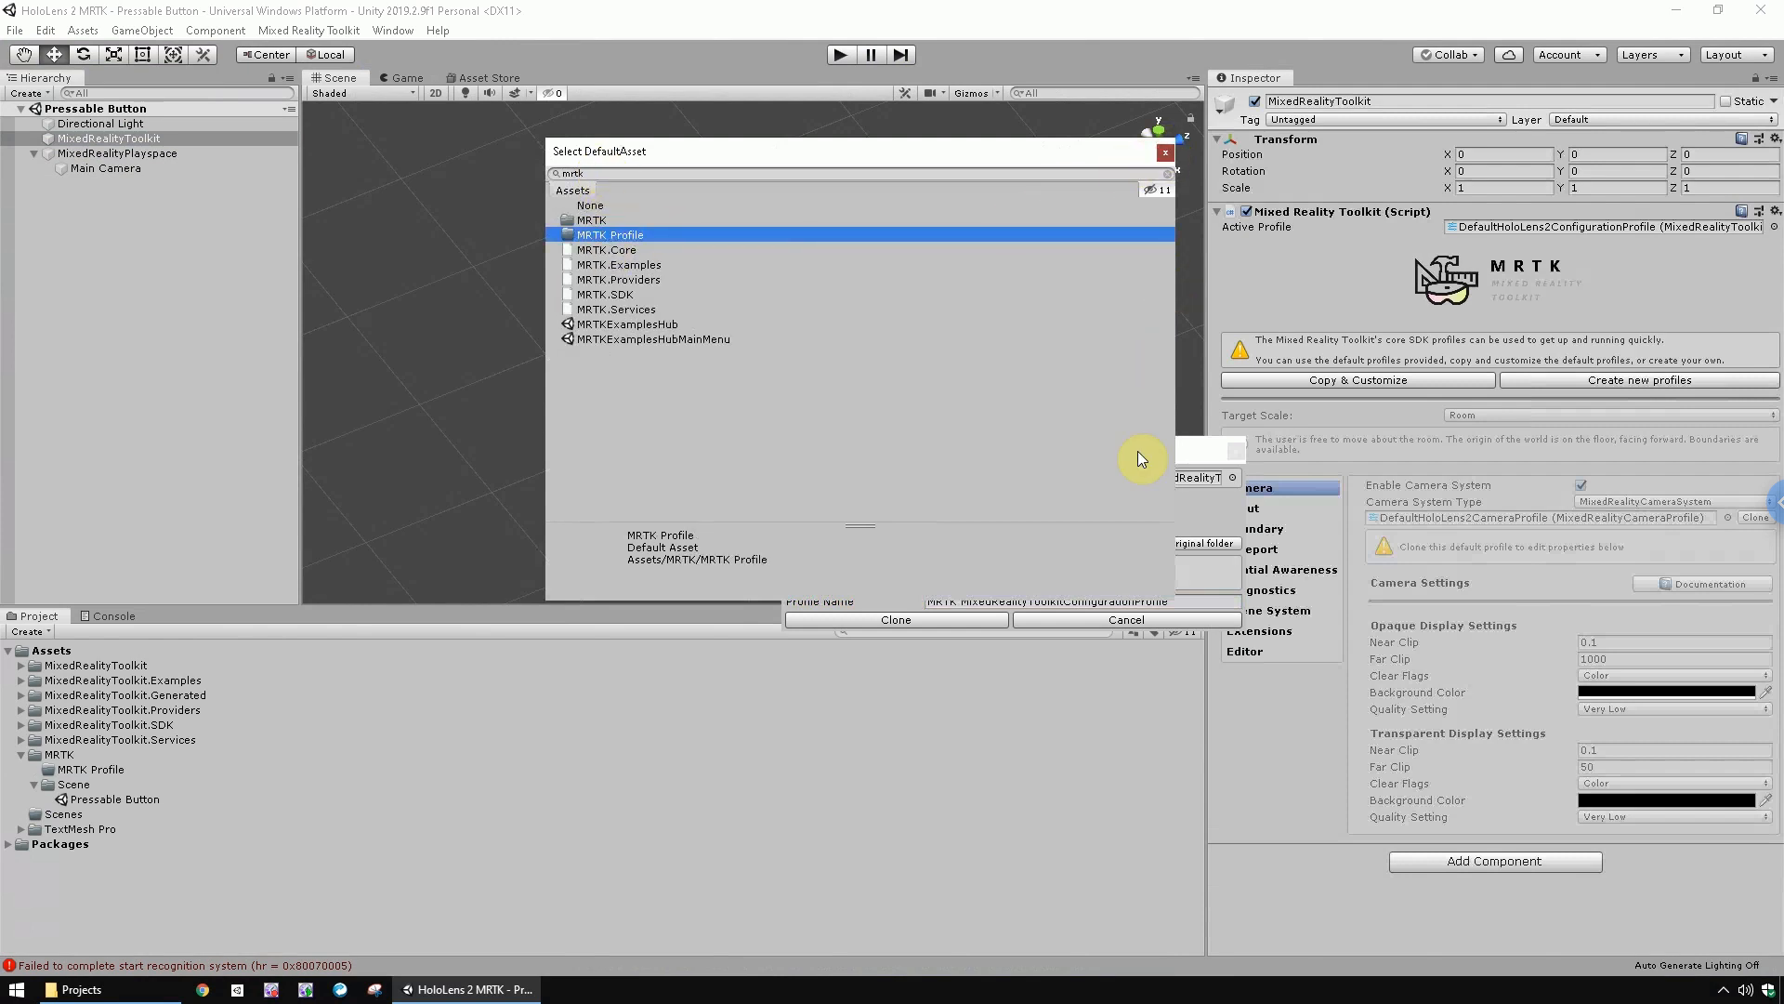
left_click(898, 619)
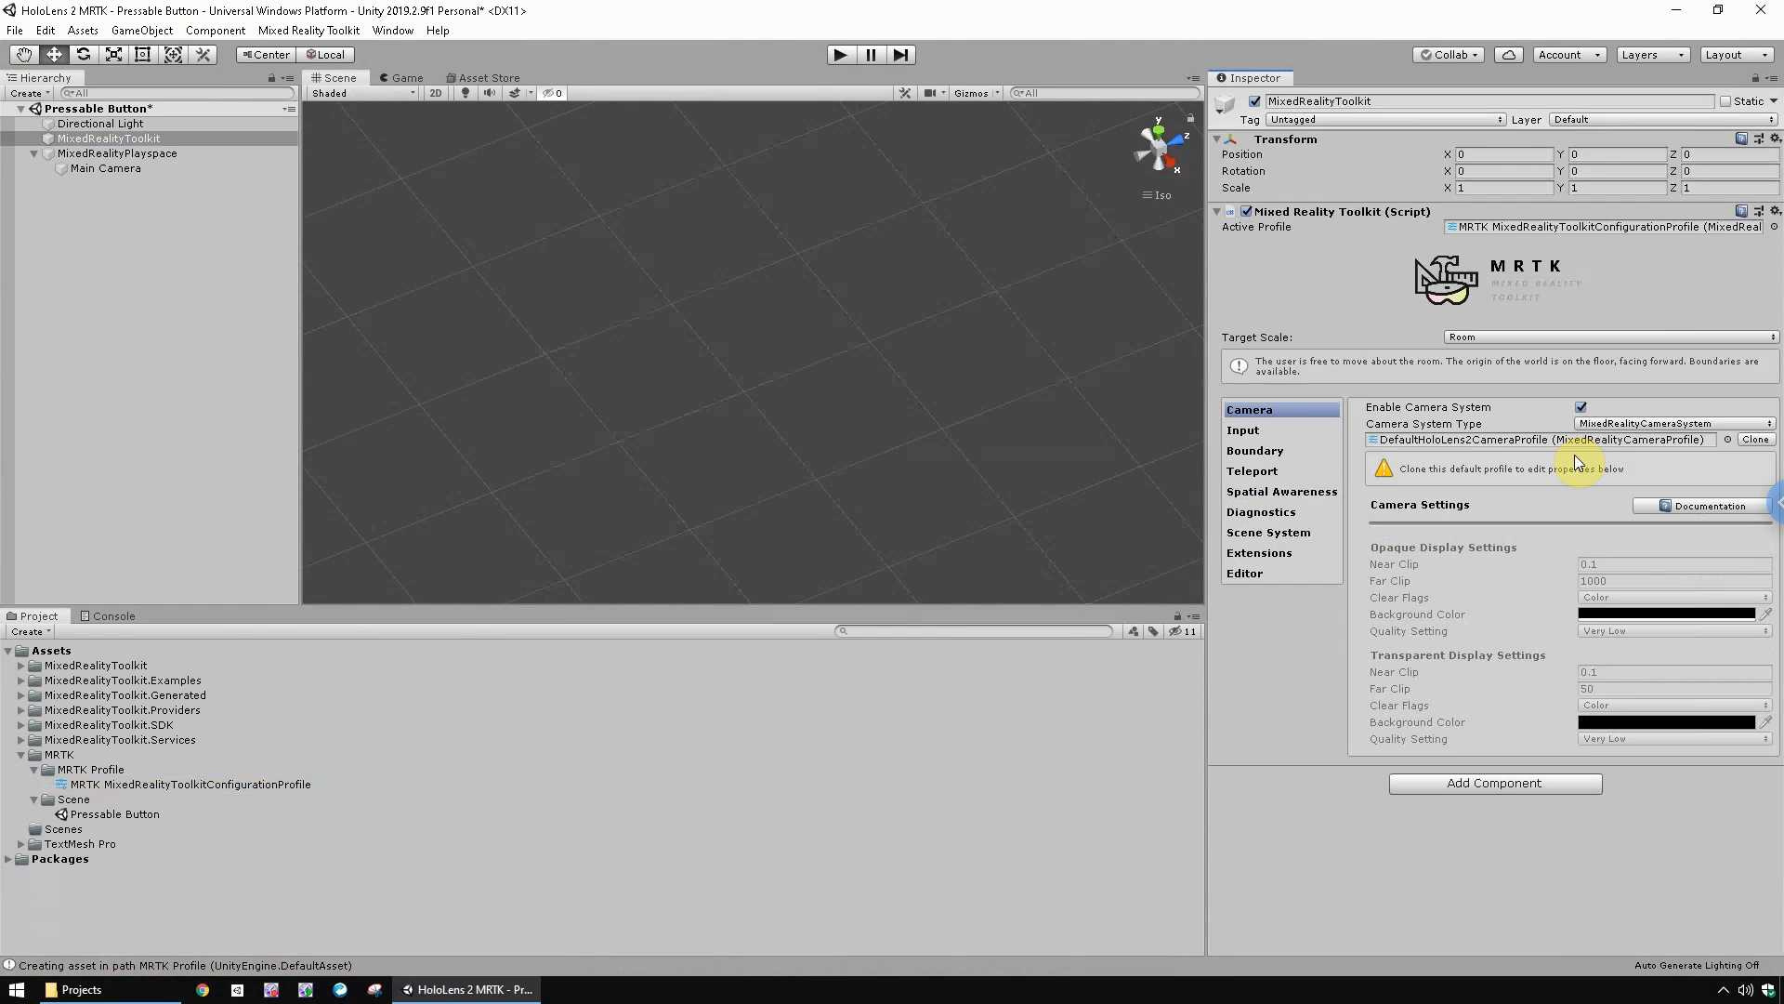
Start cloning the default diagnostics profile and name the copy MRTK MixedRealityDiagnosticsProfile
left_click(1257, 511)
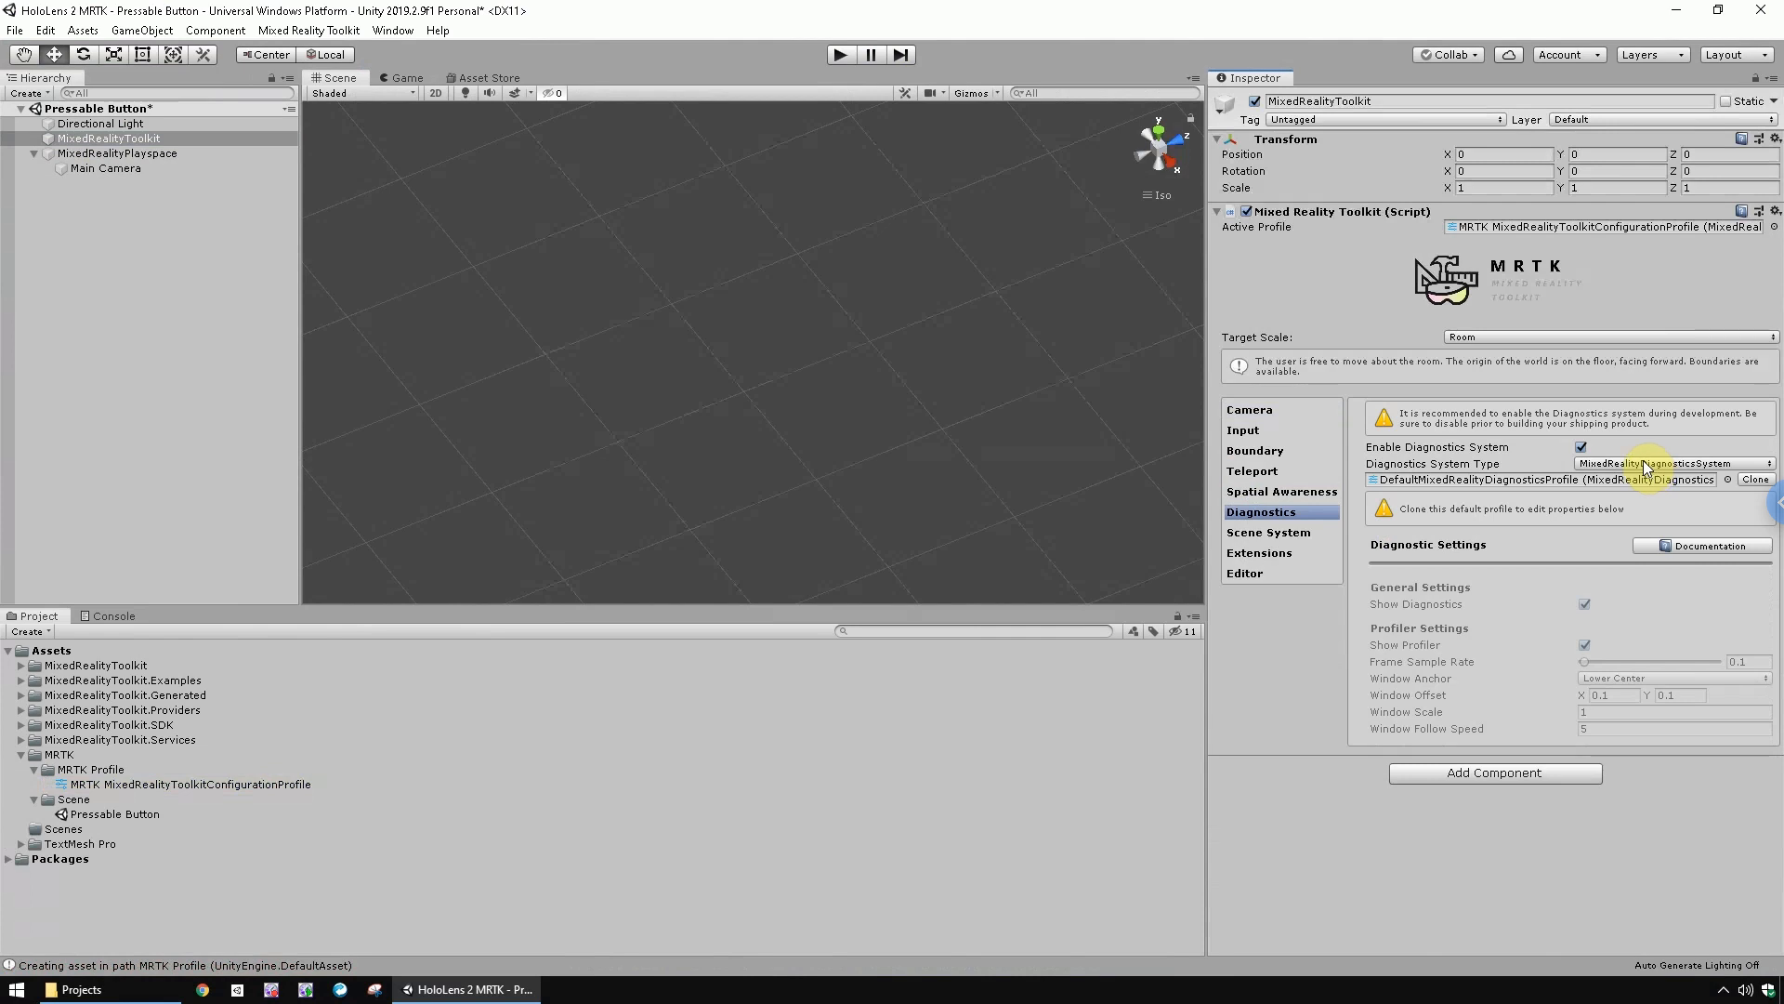
left_click(1755, 479)
left_click(949, 603)
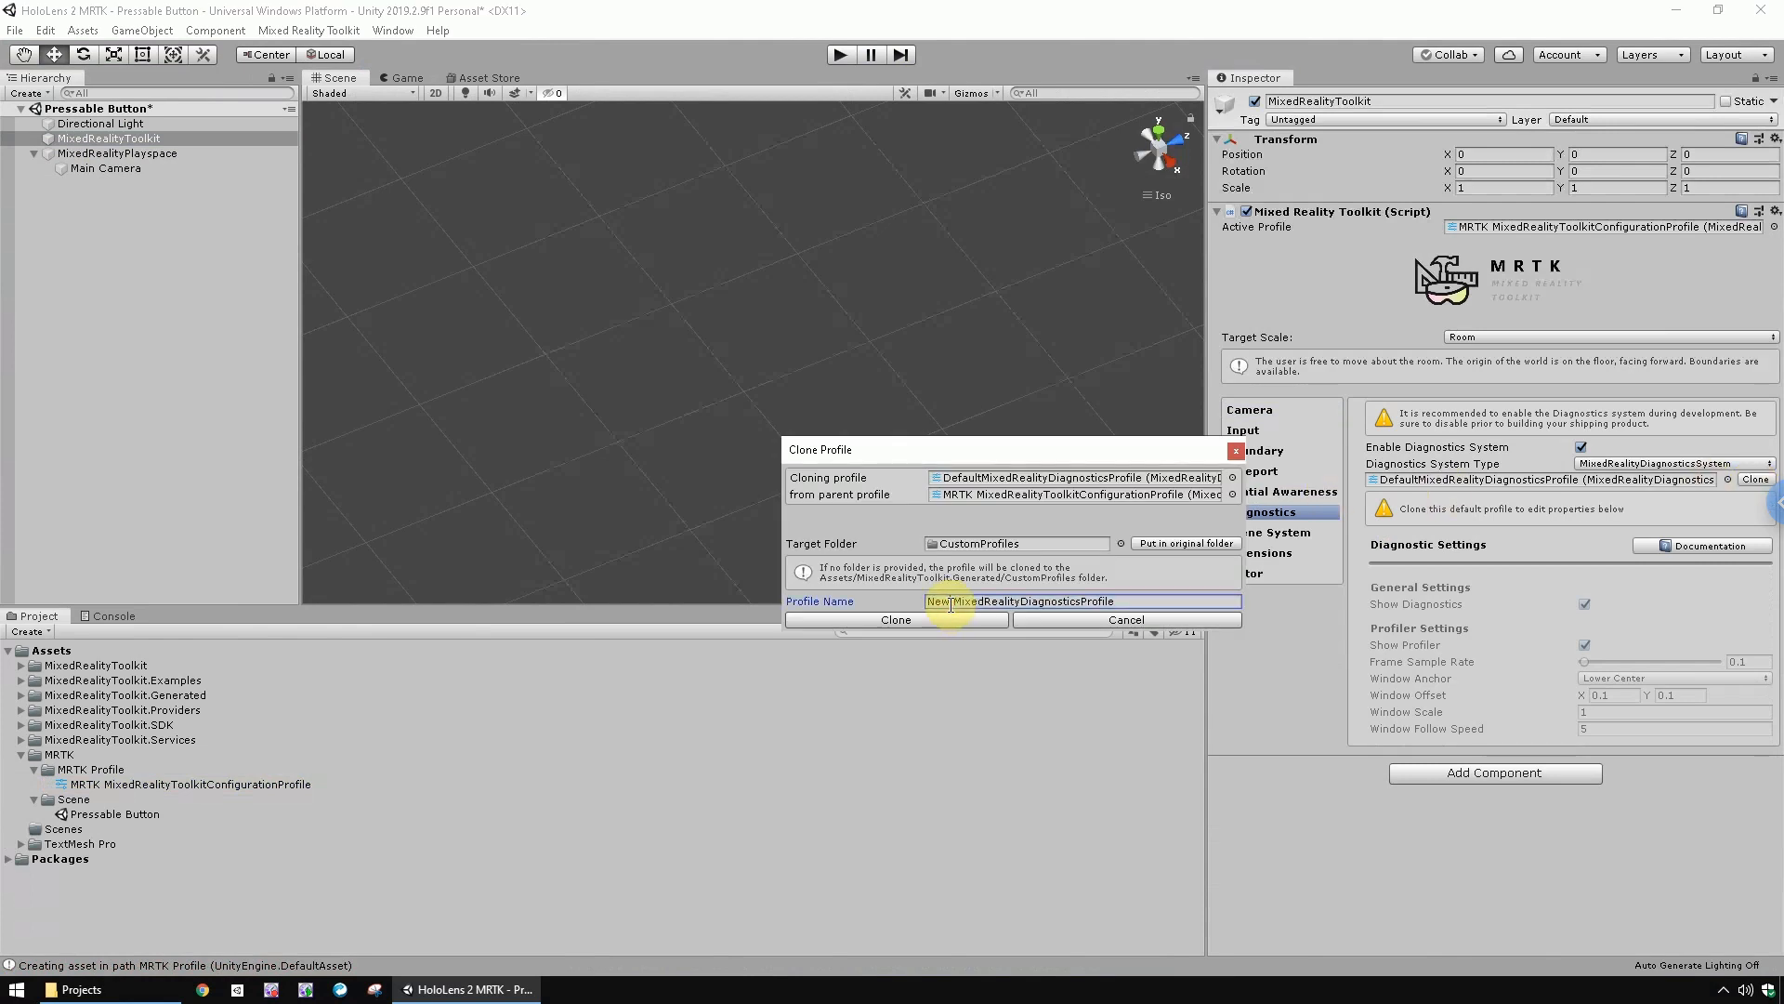
key("BackSpace")
key("BackSpace")
key("BackSpace")
type("MRTK")
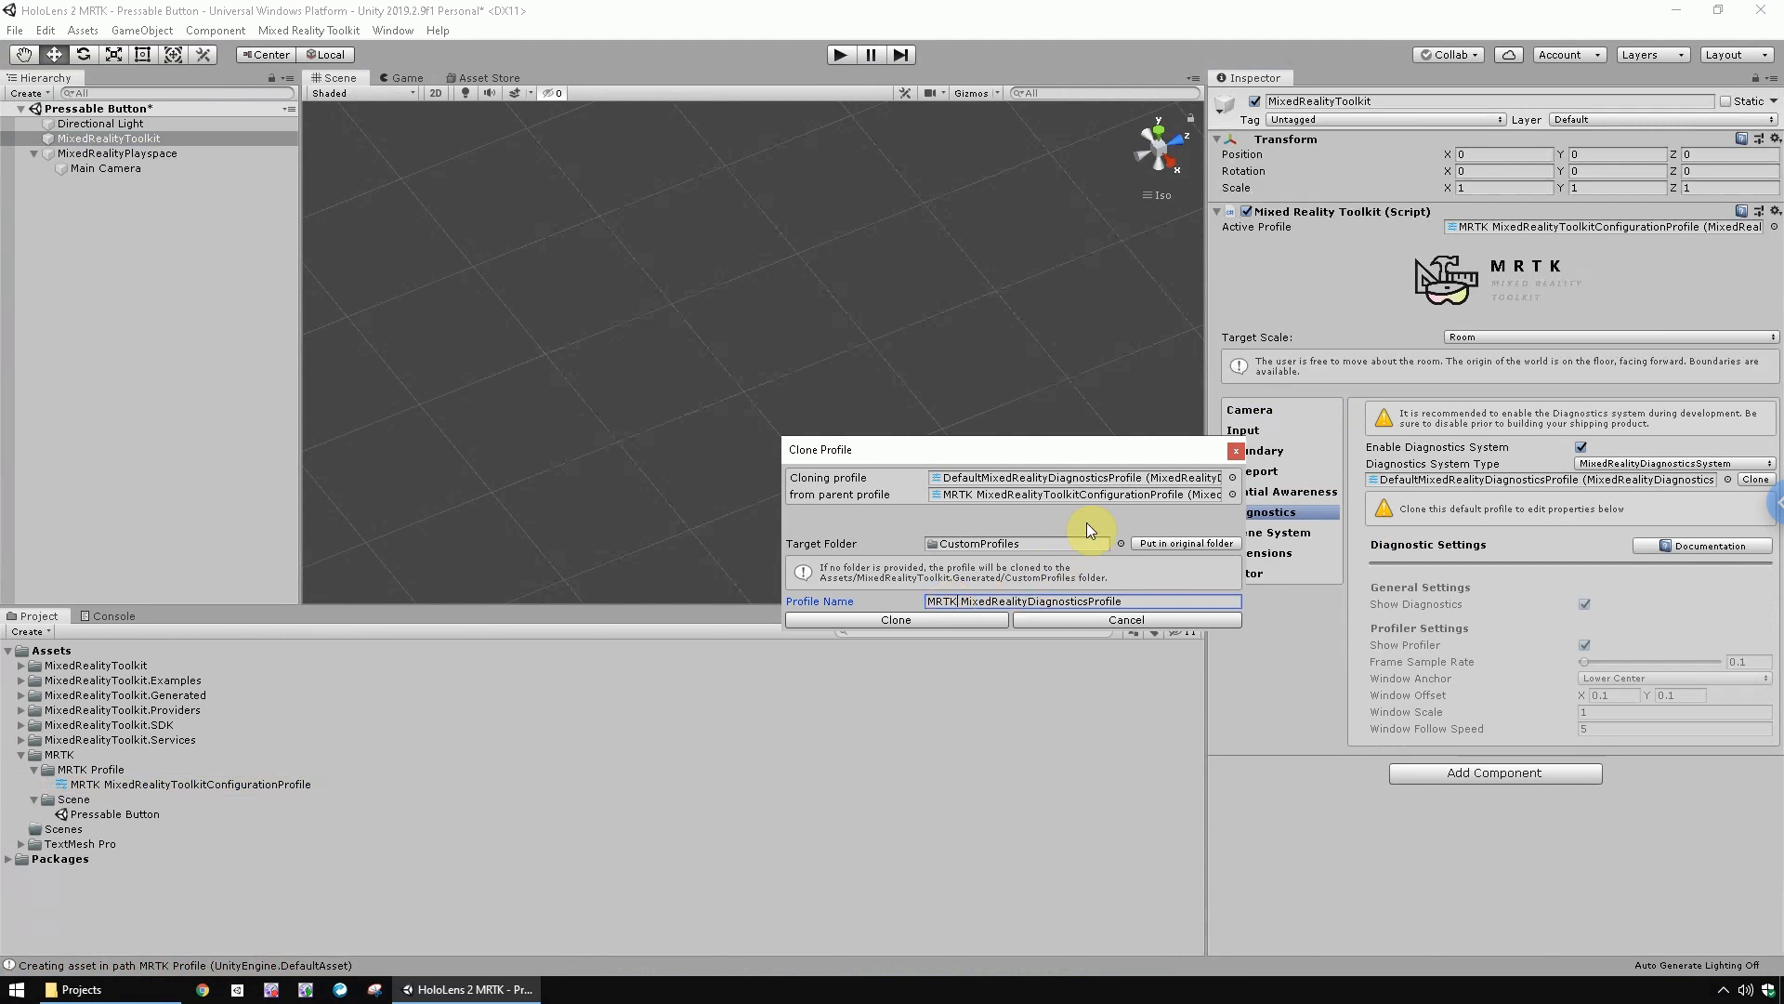
Create the diagnostics profile clone in the MRTK Profile folder and turn off Show Profiler in it
left_click(1121, 544)
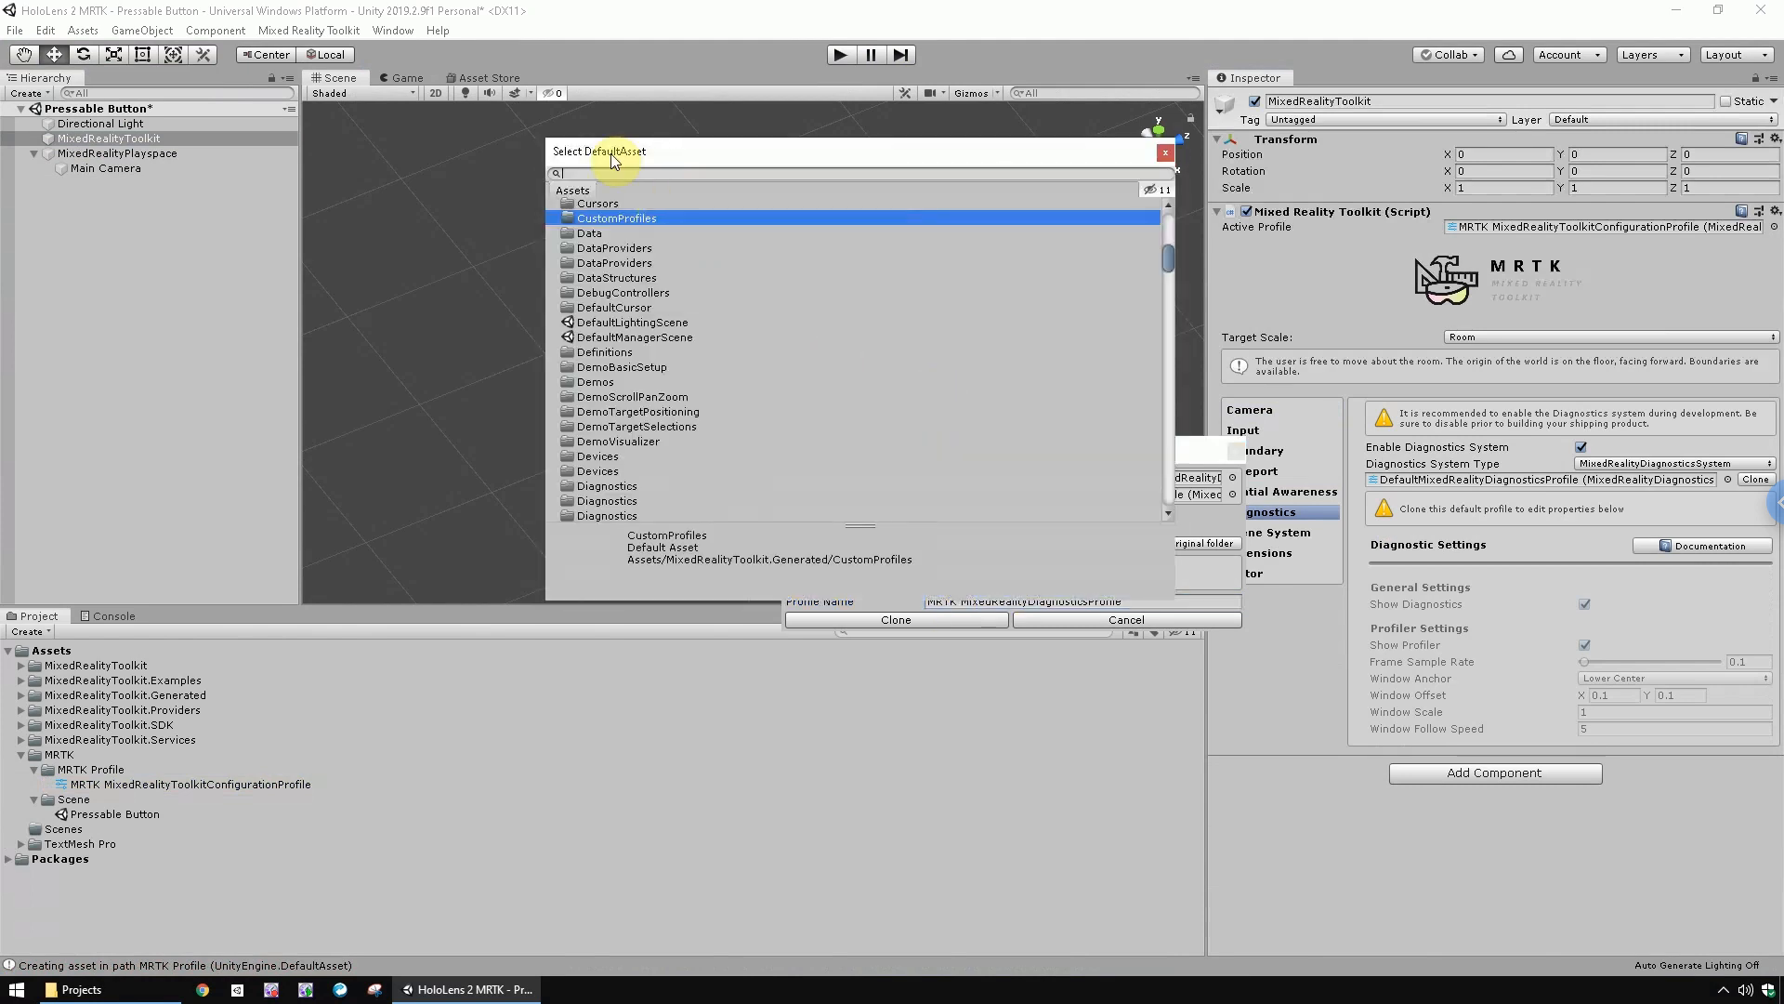
type("mrtk")
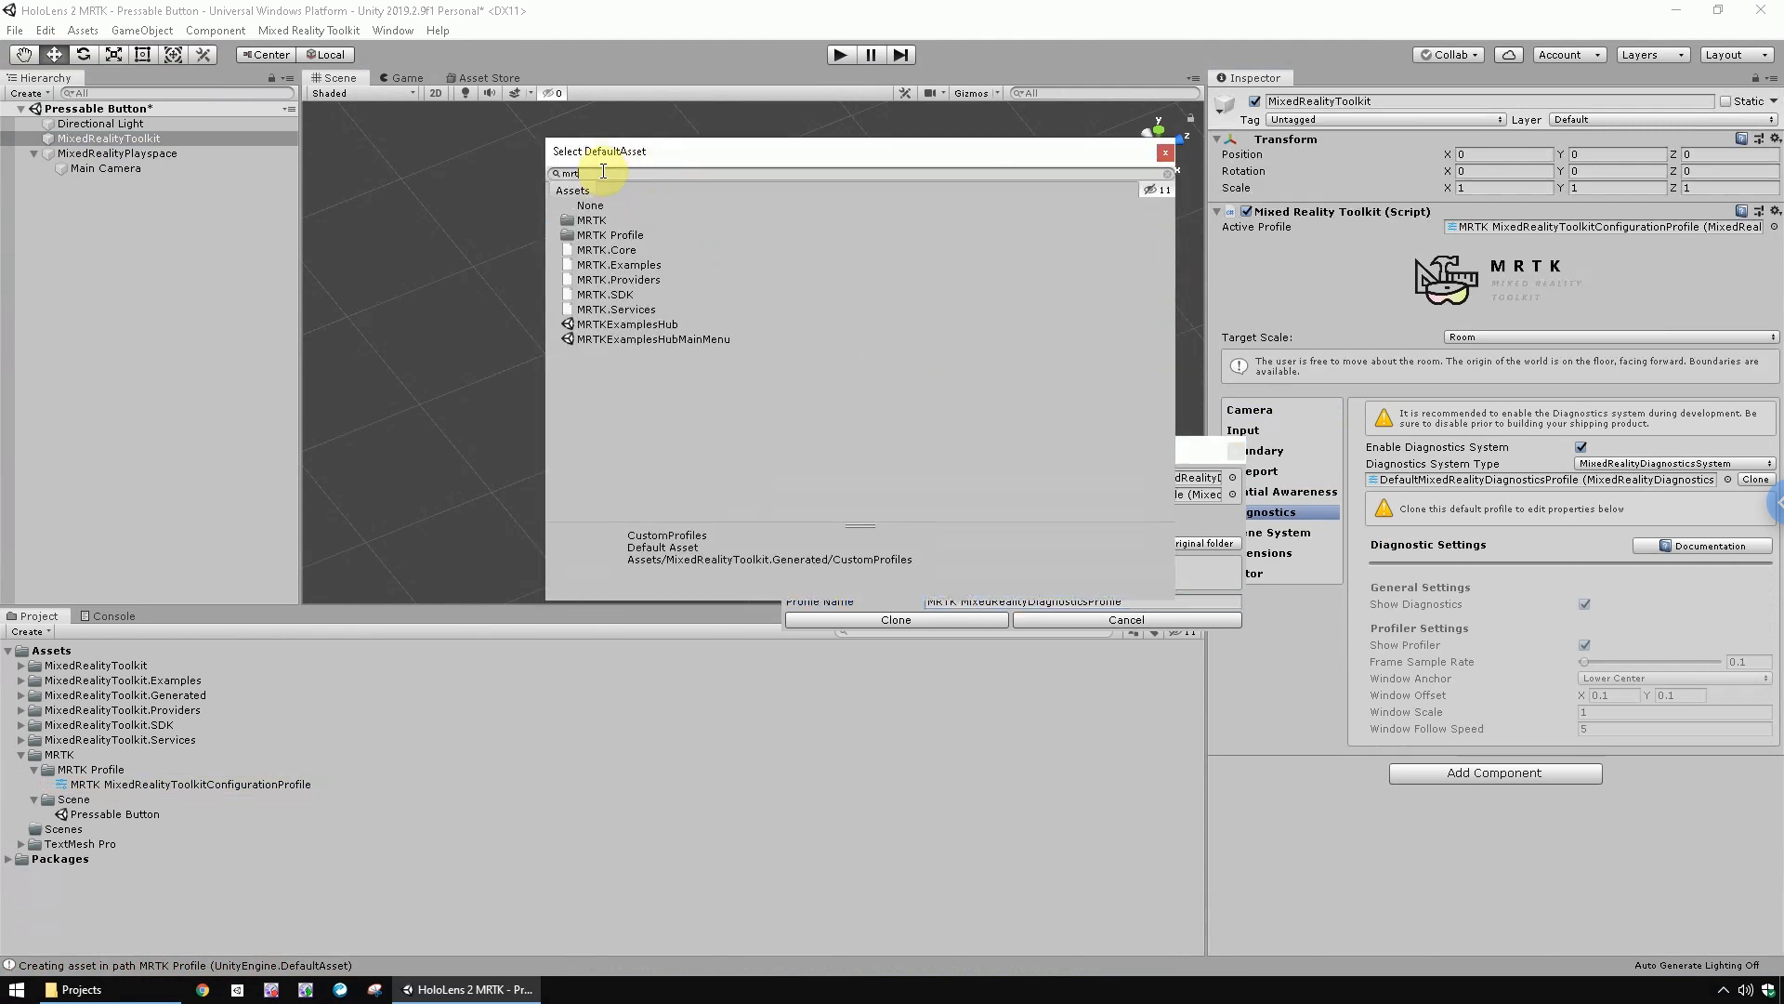
left_click(613, 235)
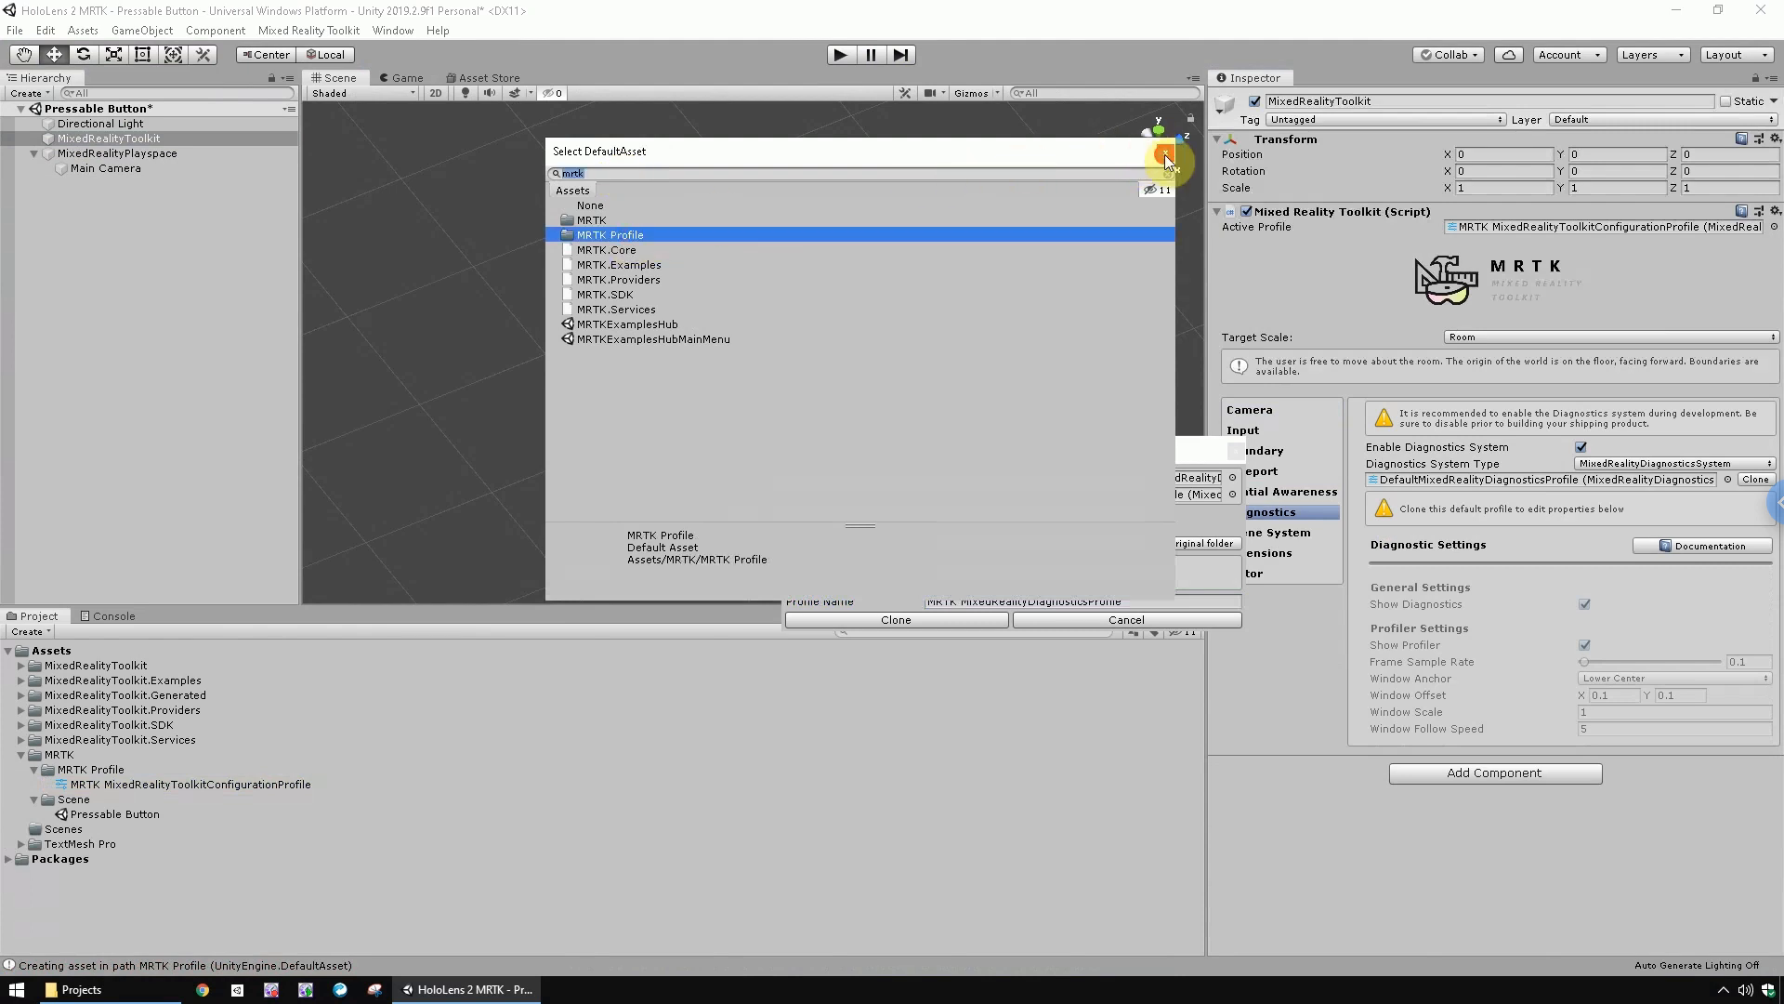
left_click(889, 619)
left_click(888, 619)
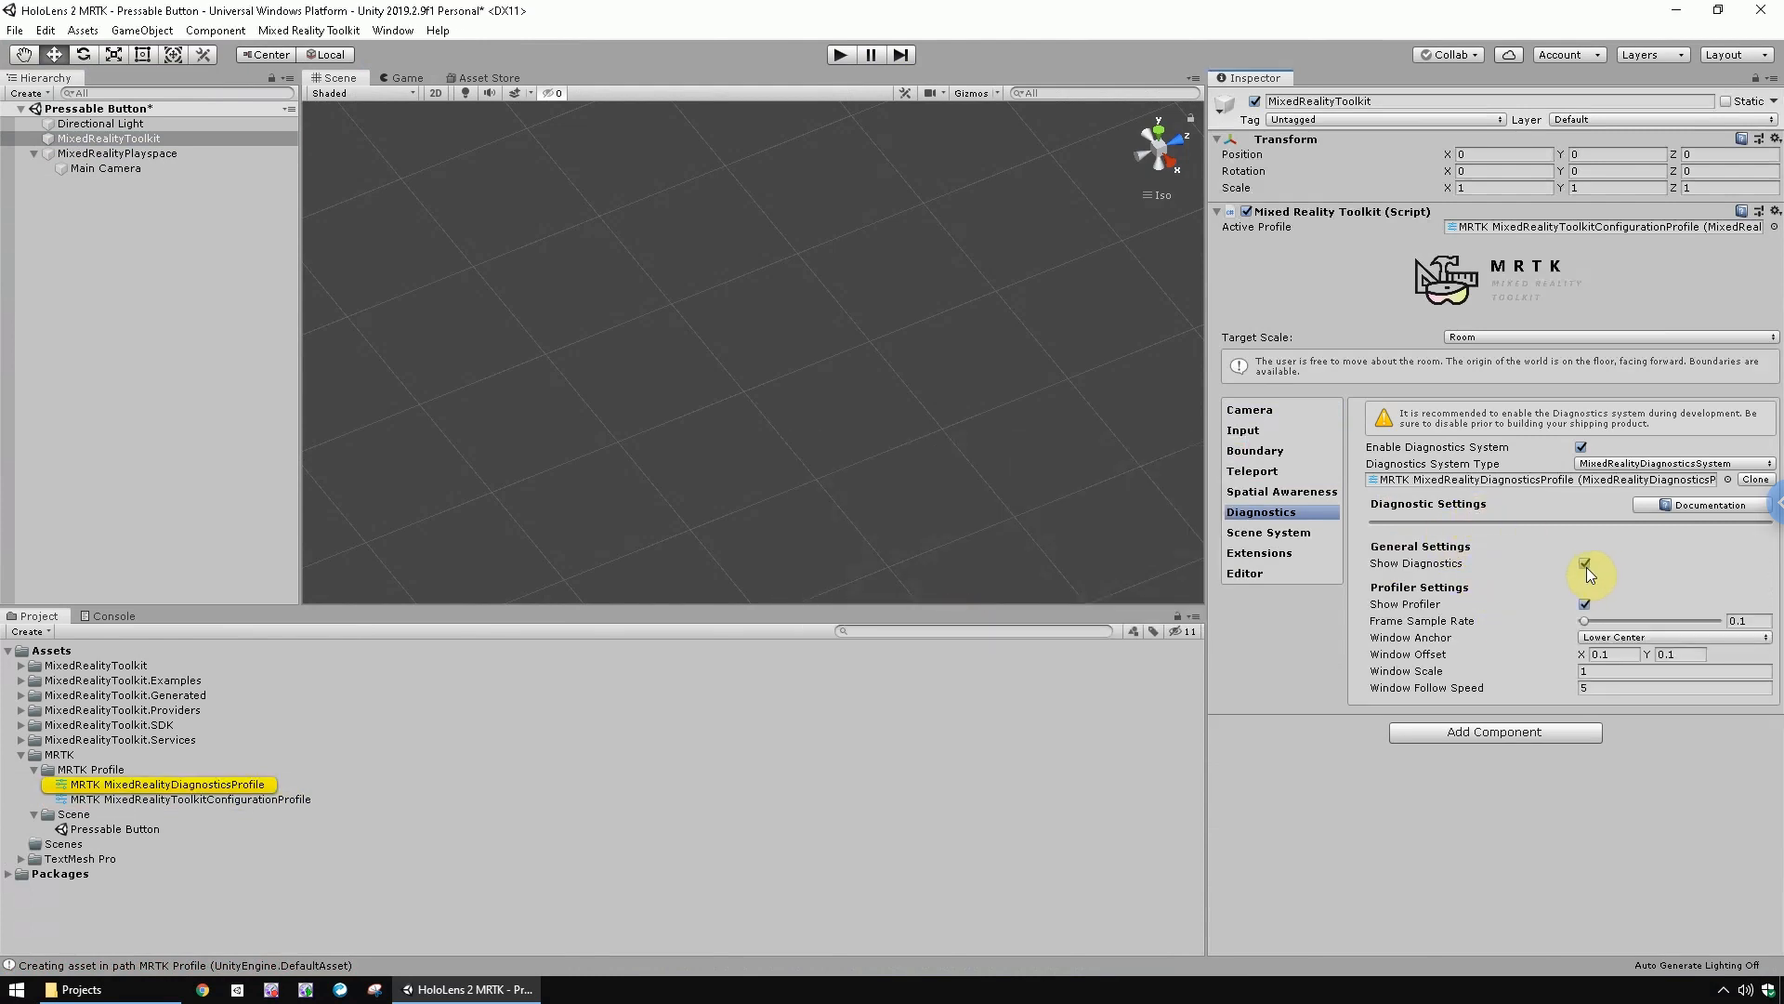
left_click(1583, 604)
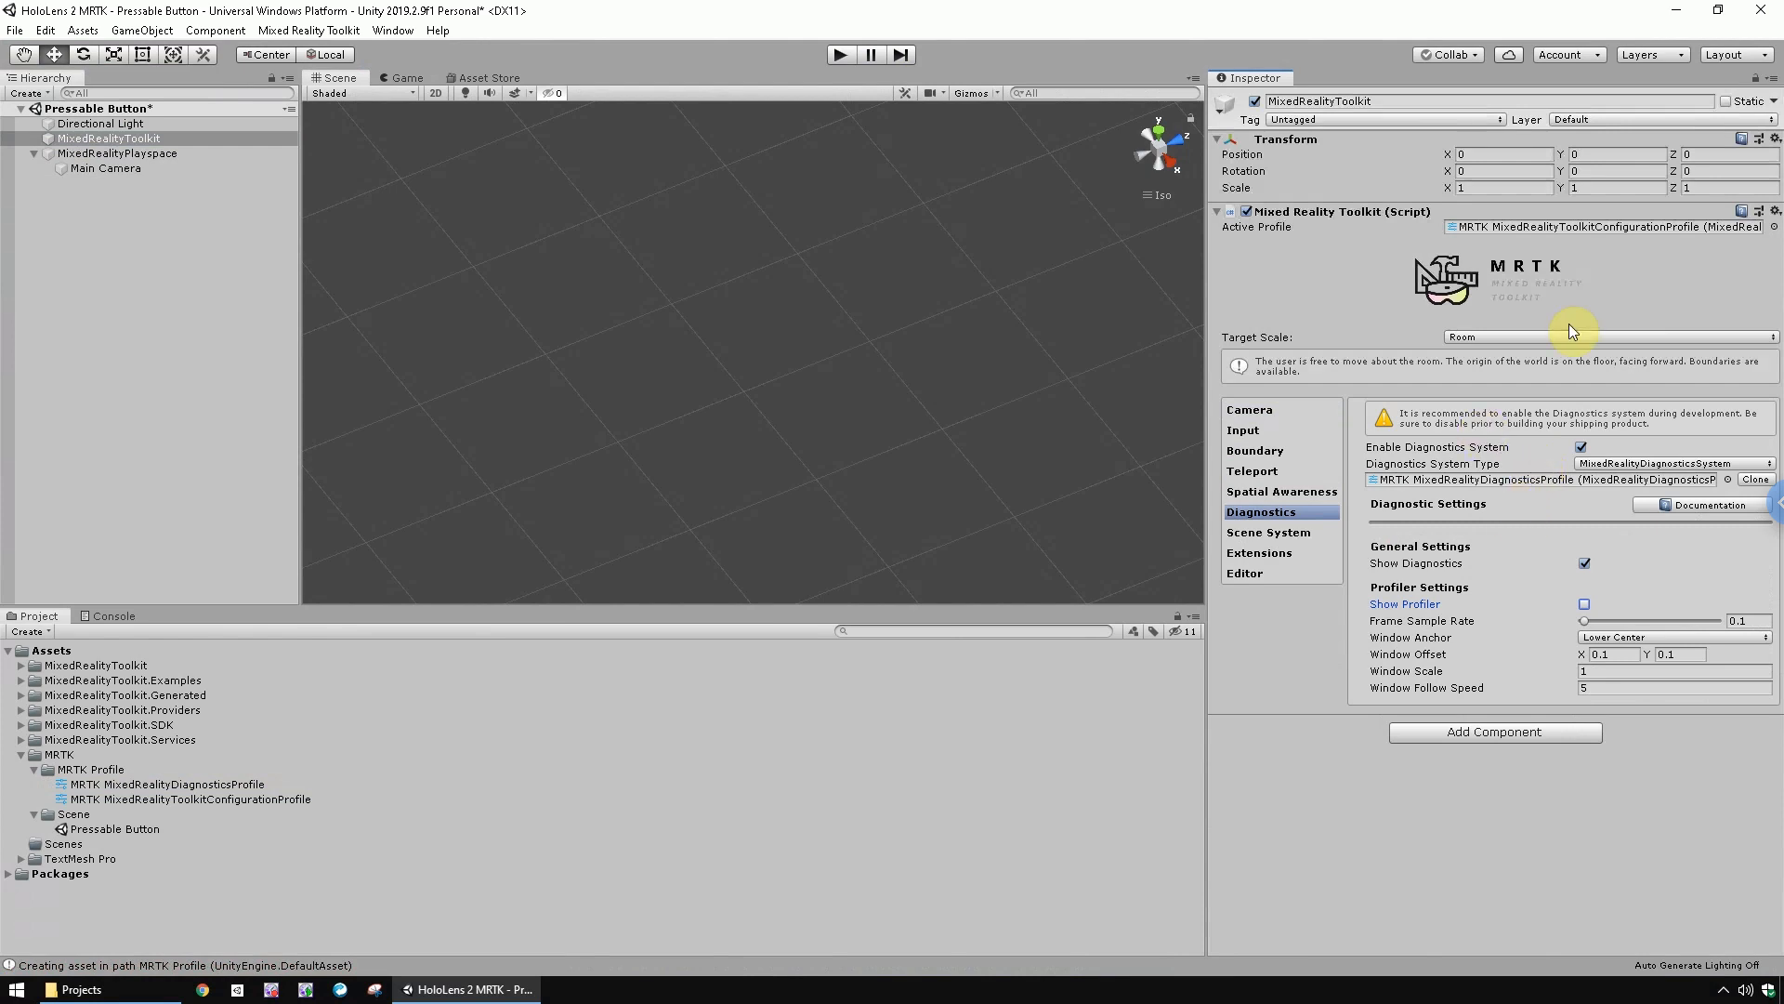
Start cloning the default HoloLens 2 input system profile and name the copy MRTK MixedRealityInputSystemProfile
left_click(1262, 432)
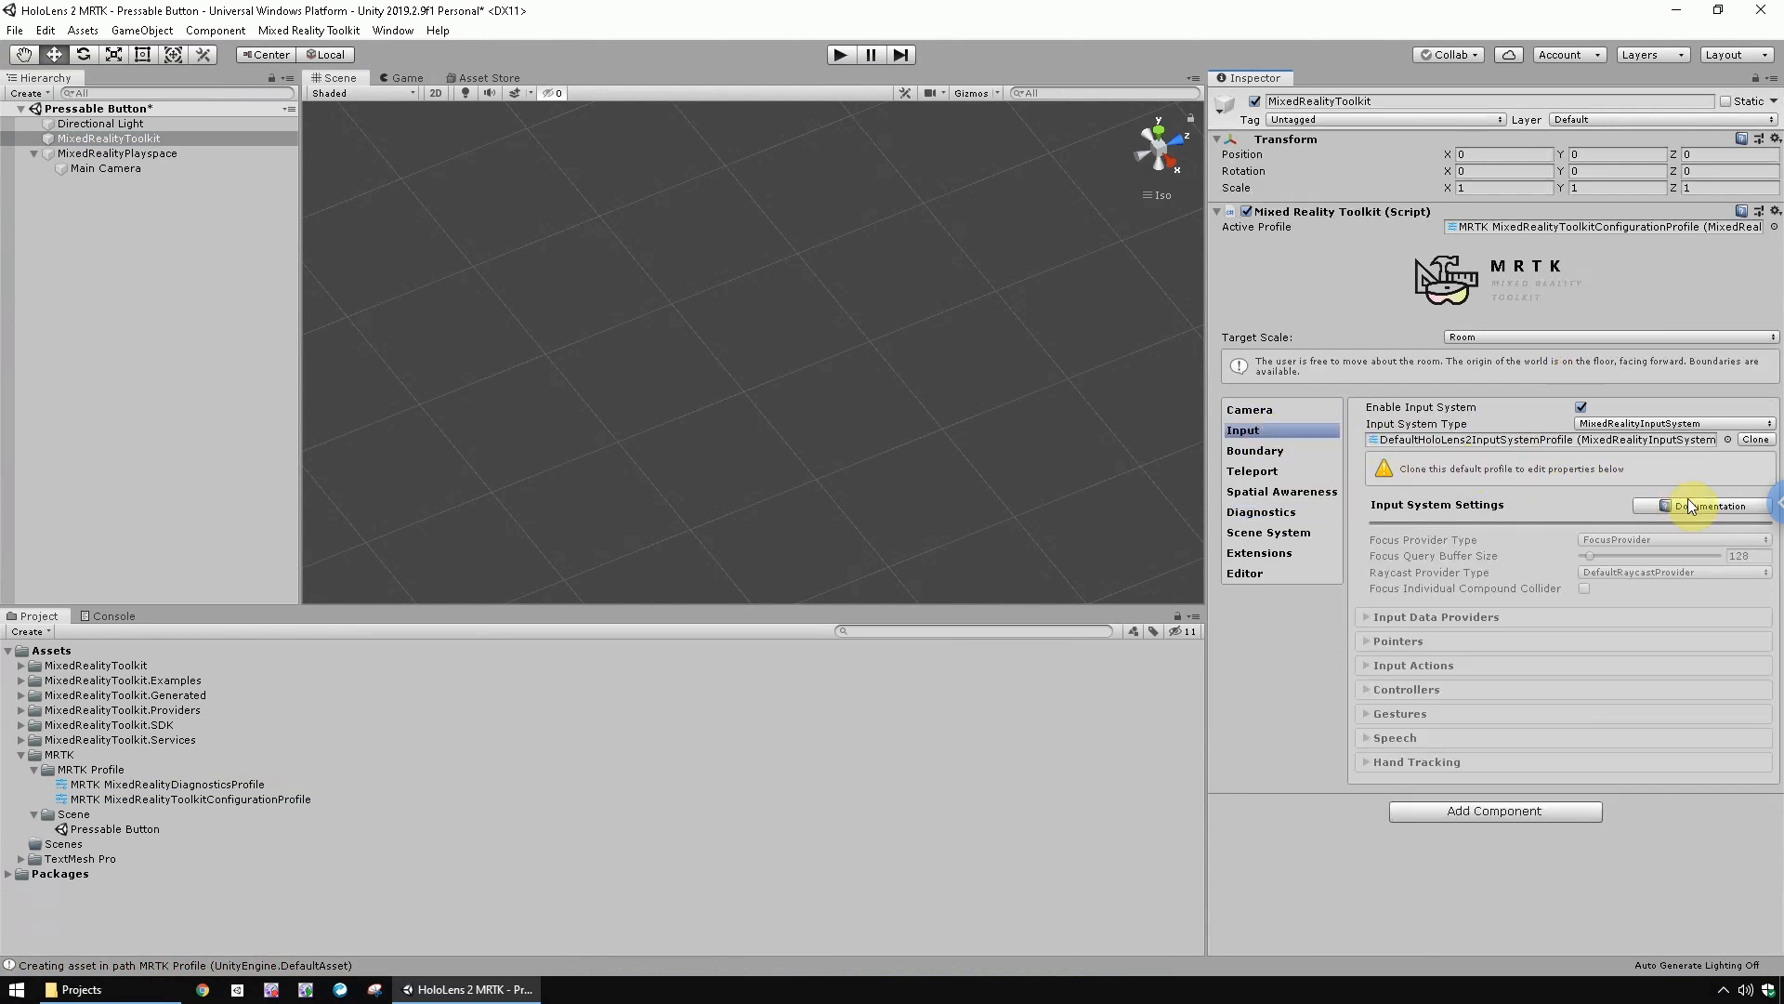
left_click(1755, 441)
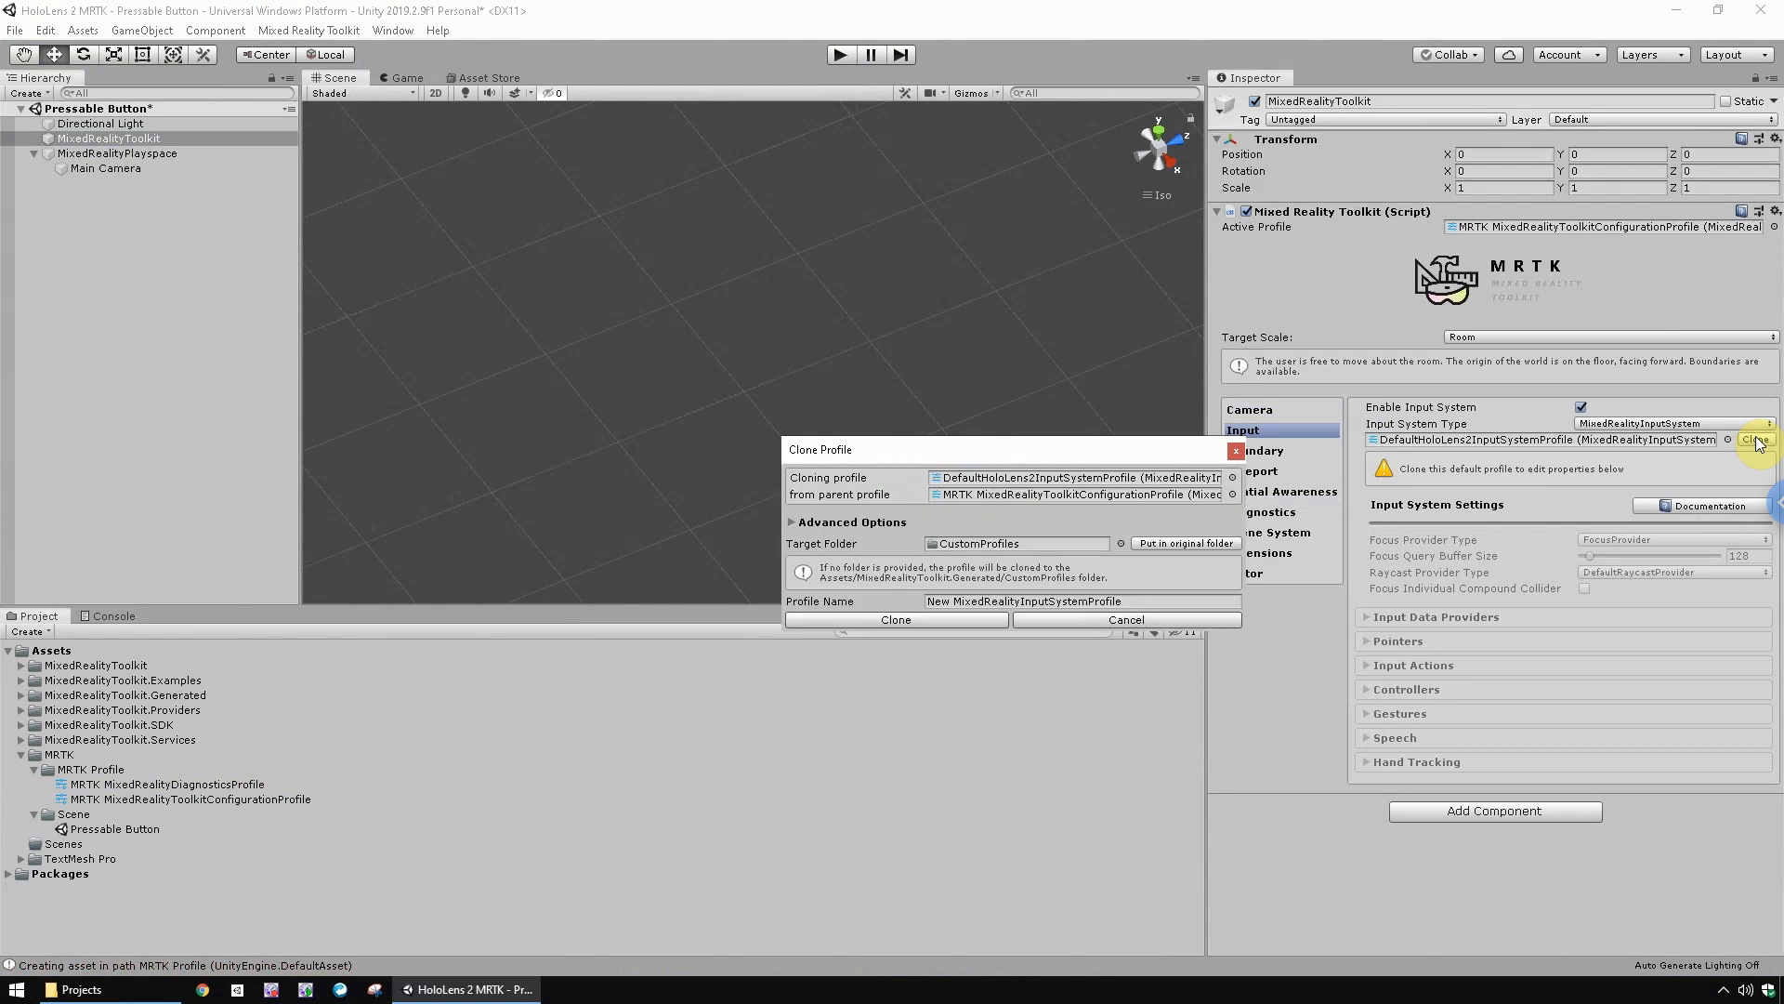
double_click(951, 601)
left_click(978, 604)
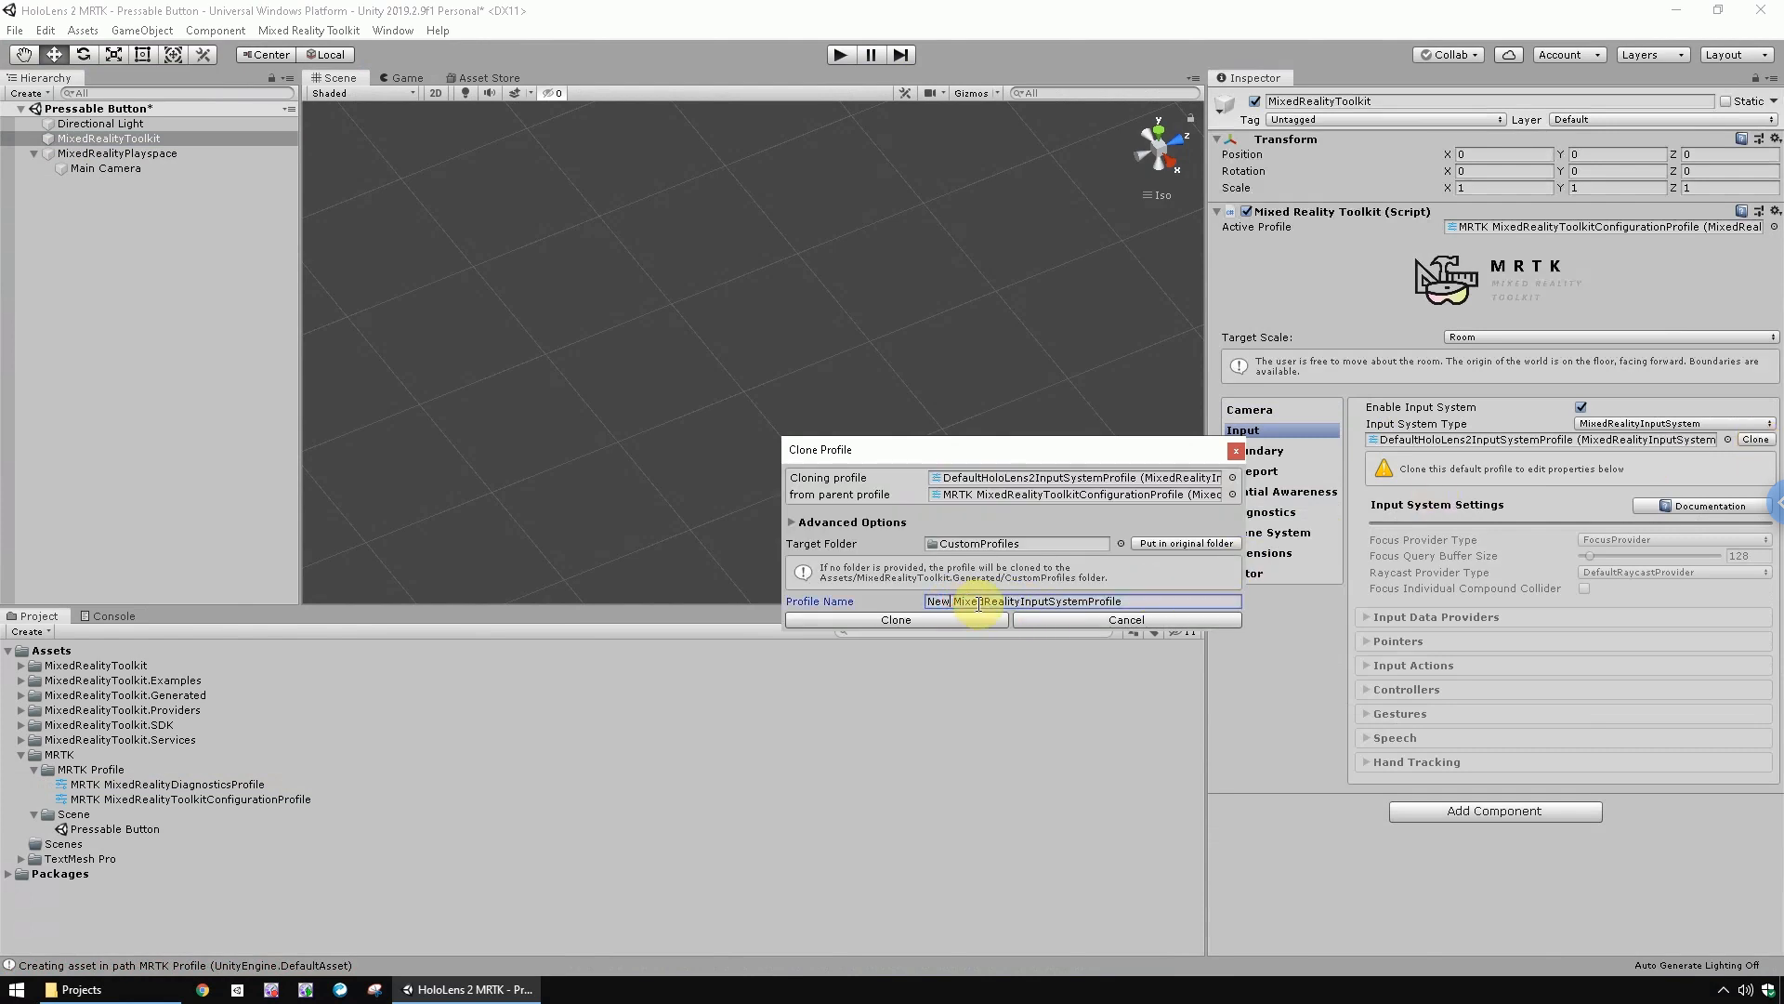
type("MRTK")
key("BackSpace")
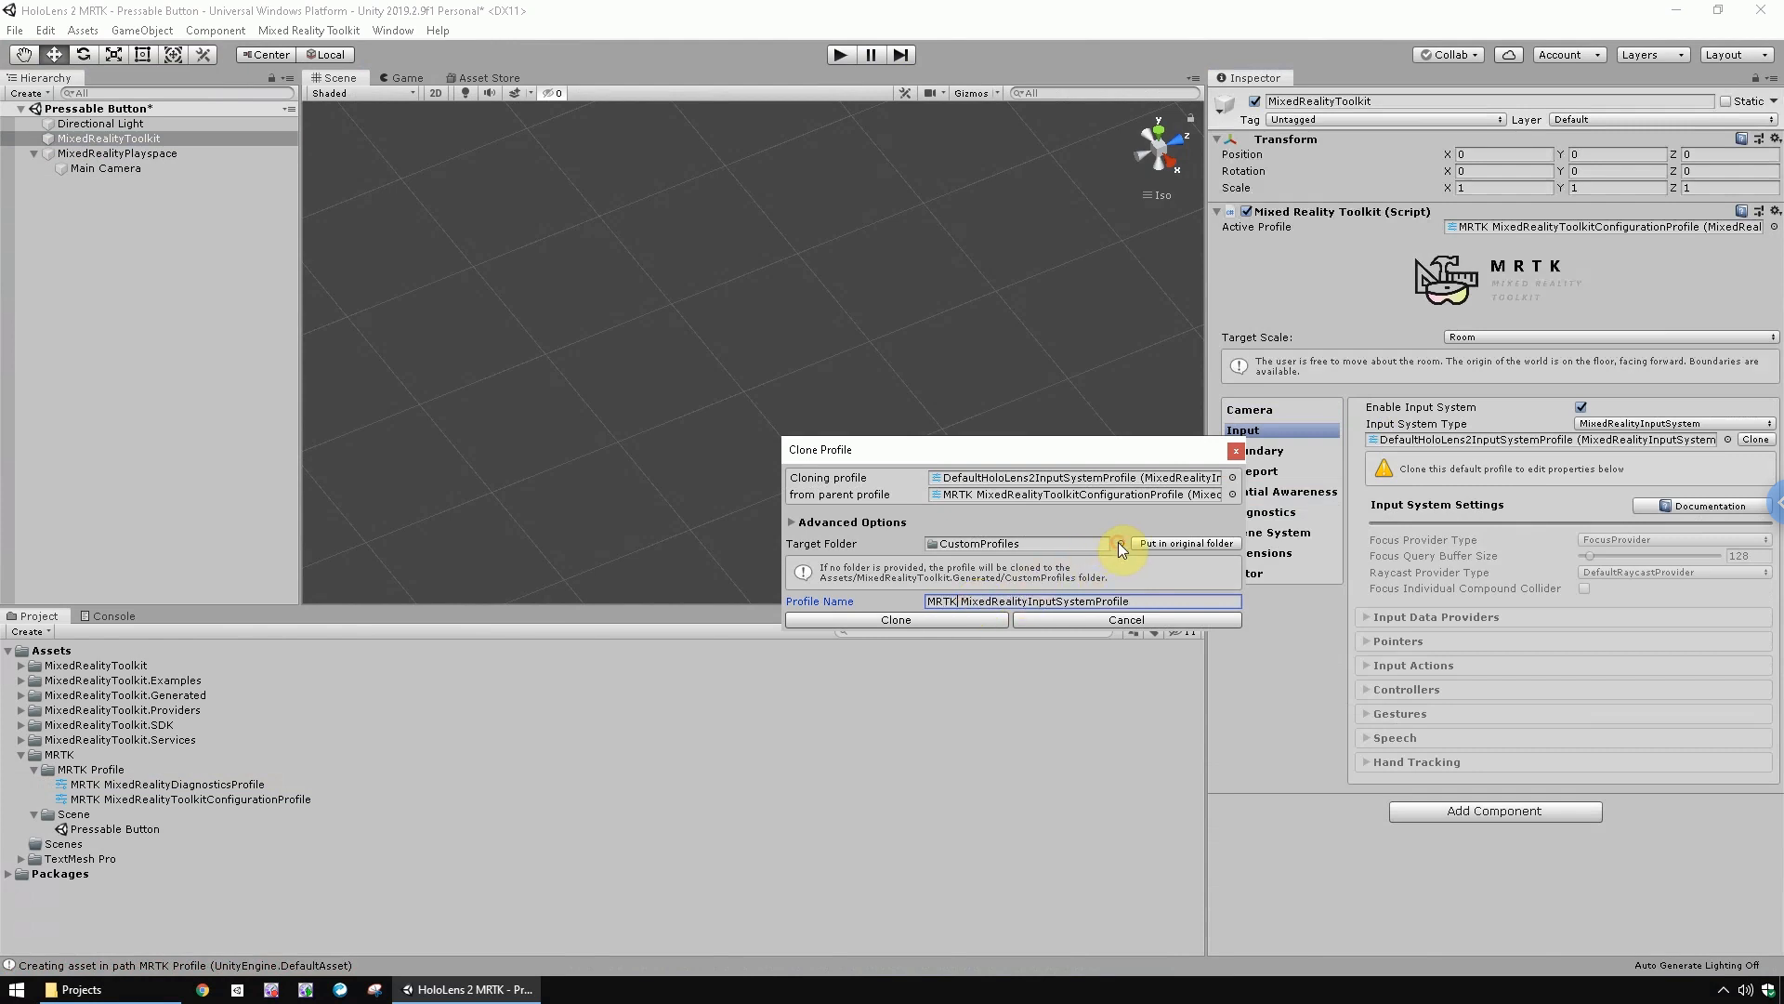
Choose MRTK Profile as the target folder and create the cloned input system profile
left_click(1120, 543)
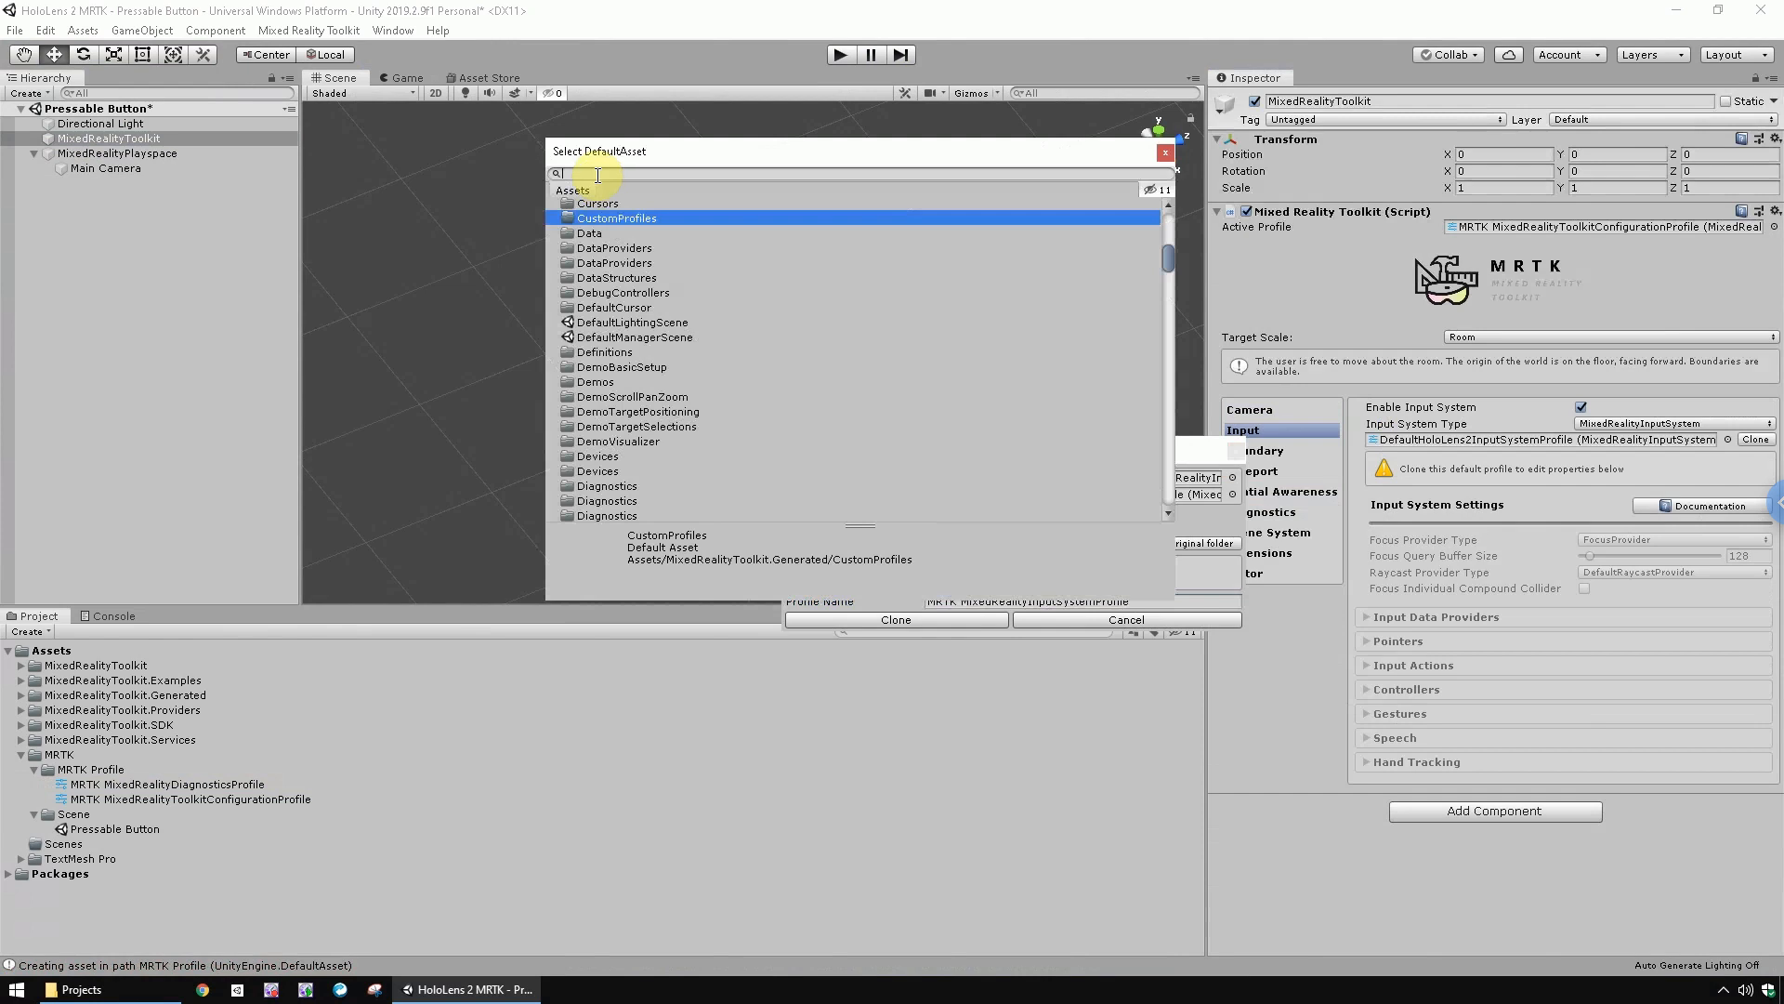
type("mrtk")
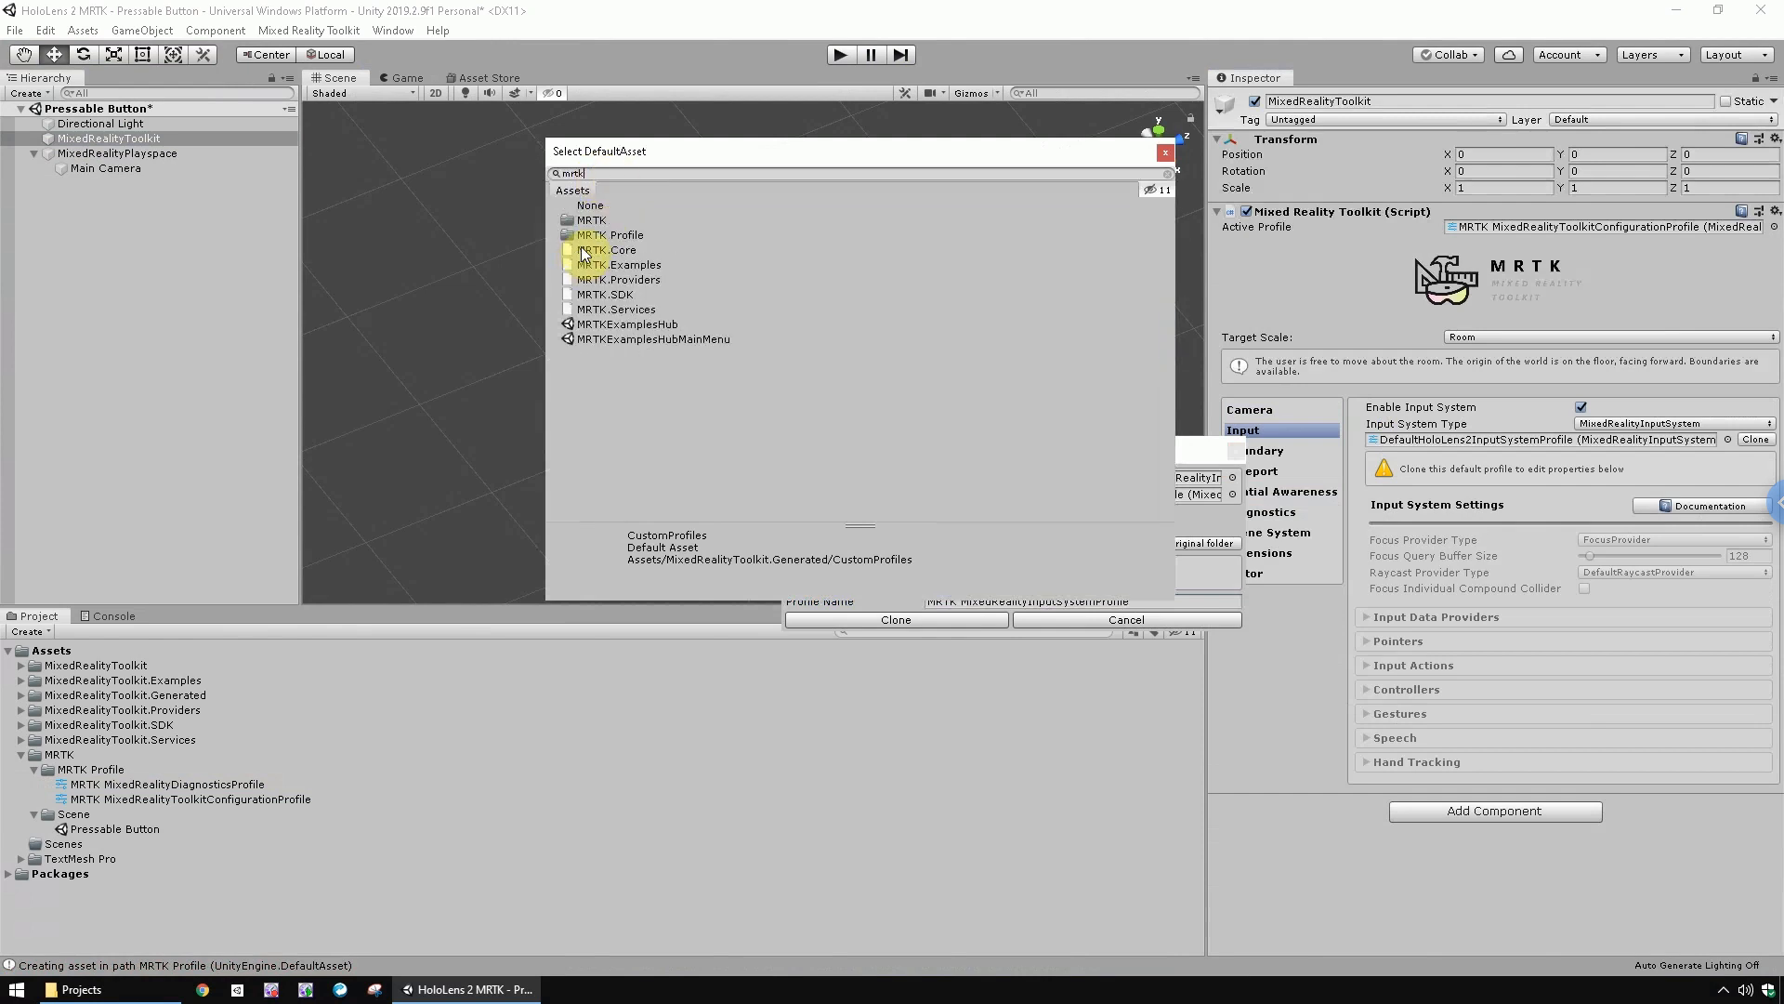
left_click(584, 236)
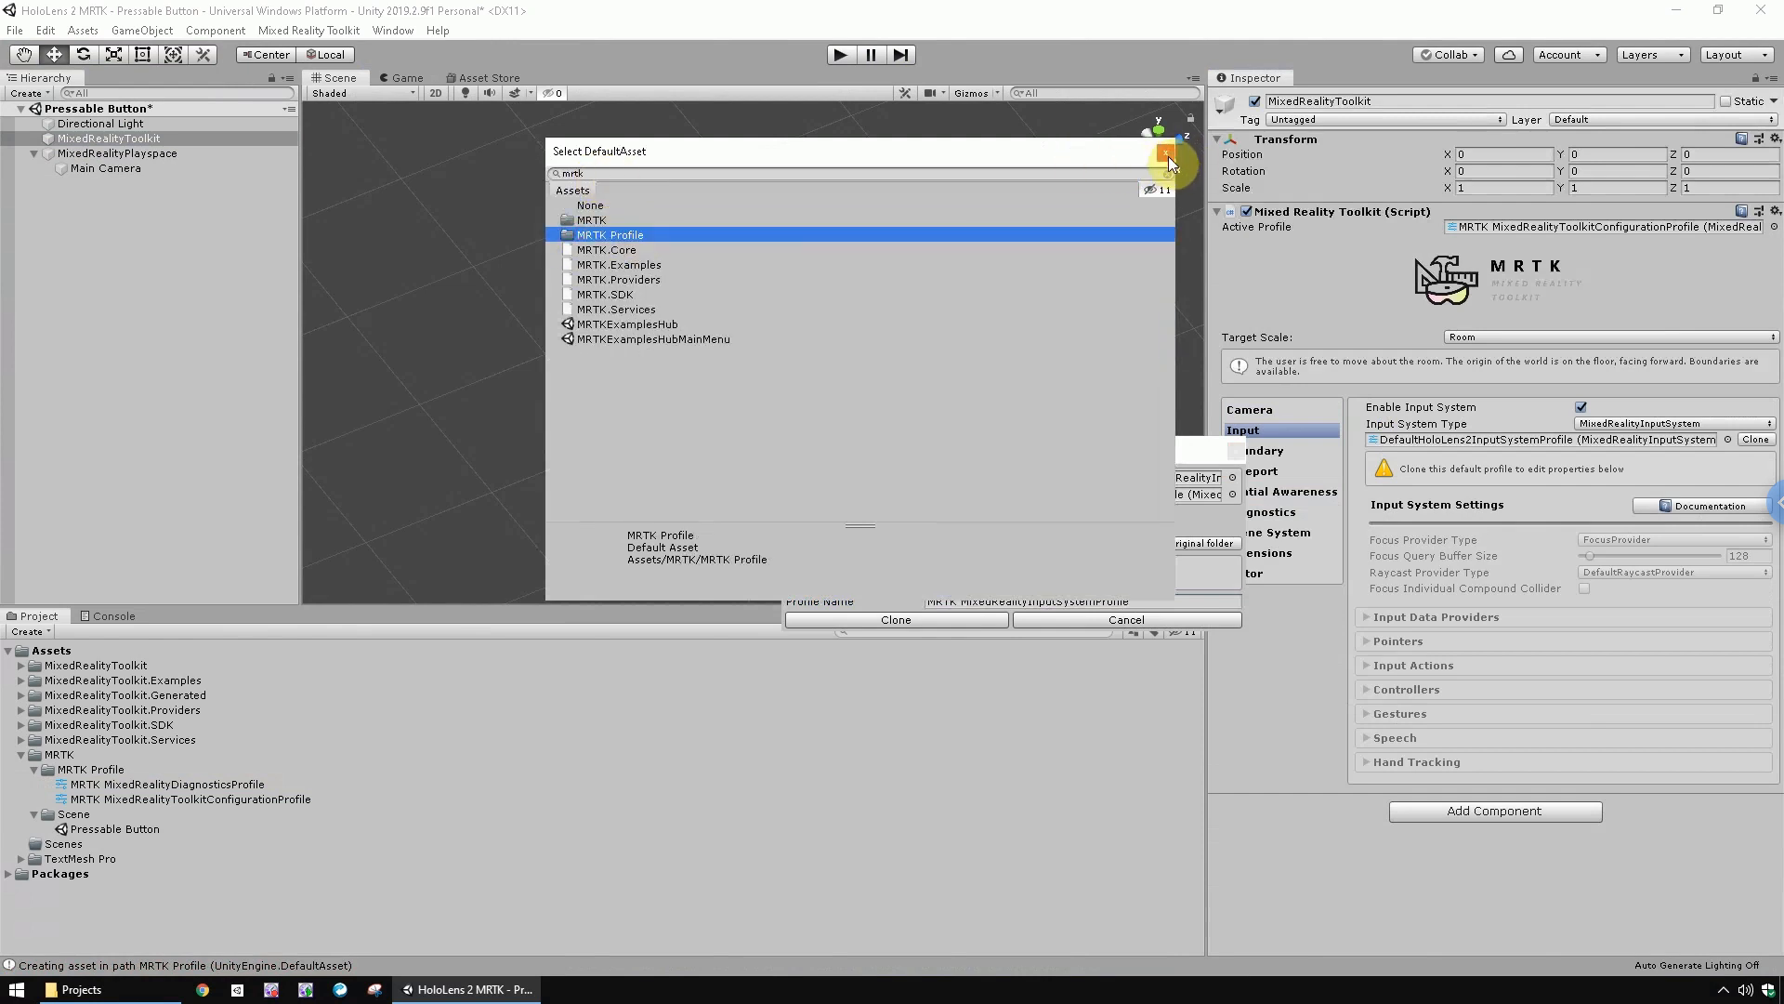
left_click(1168, 156)
left_click(855, 619)
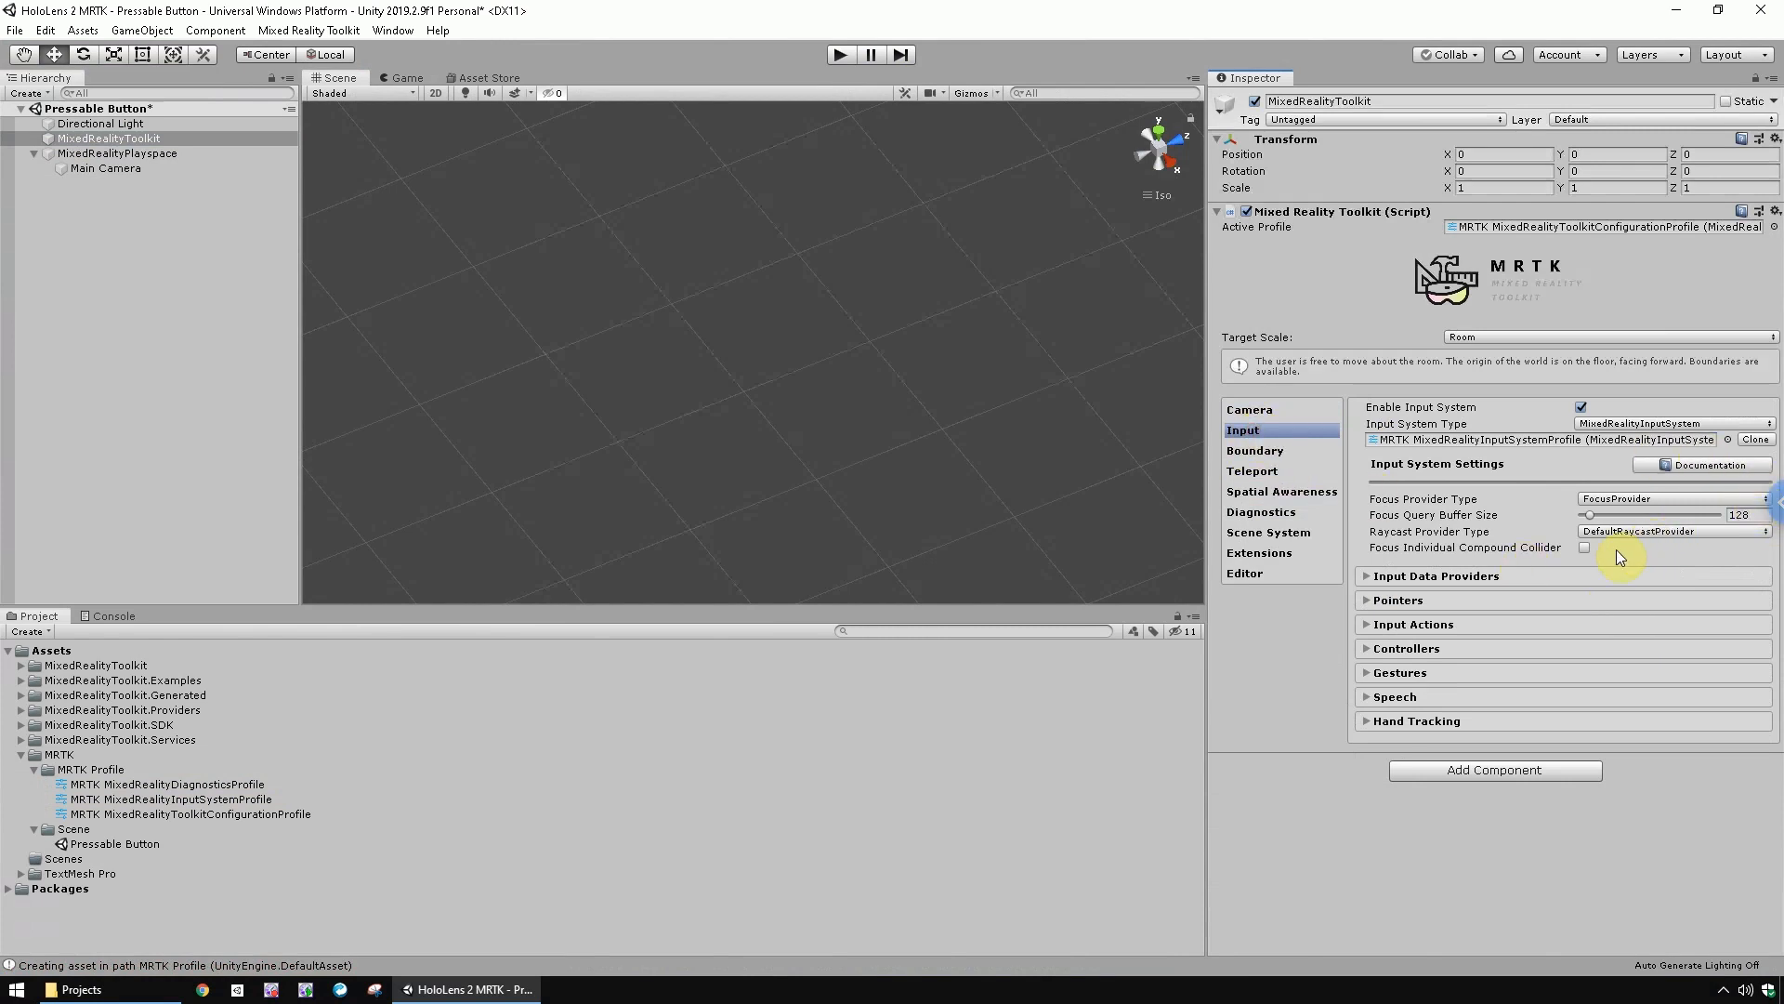
Remove the Windows Speech Input and Windows Dictation Input entries from the input data providers
left_click(1369, 576)
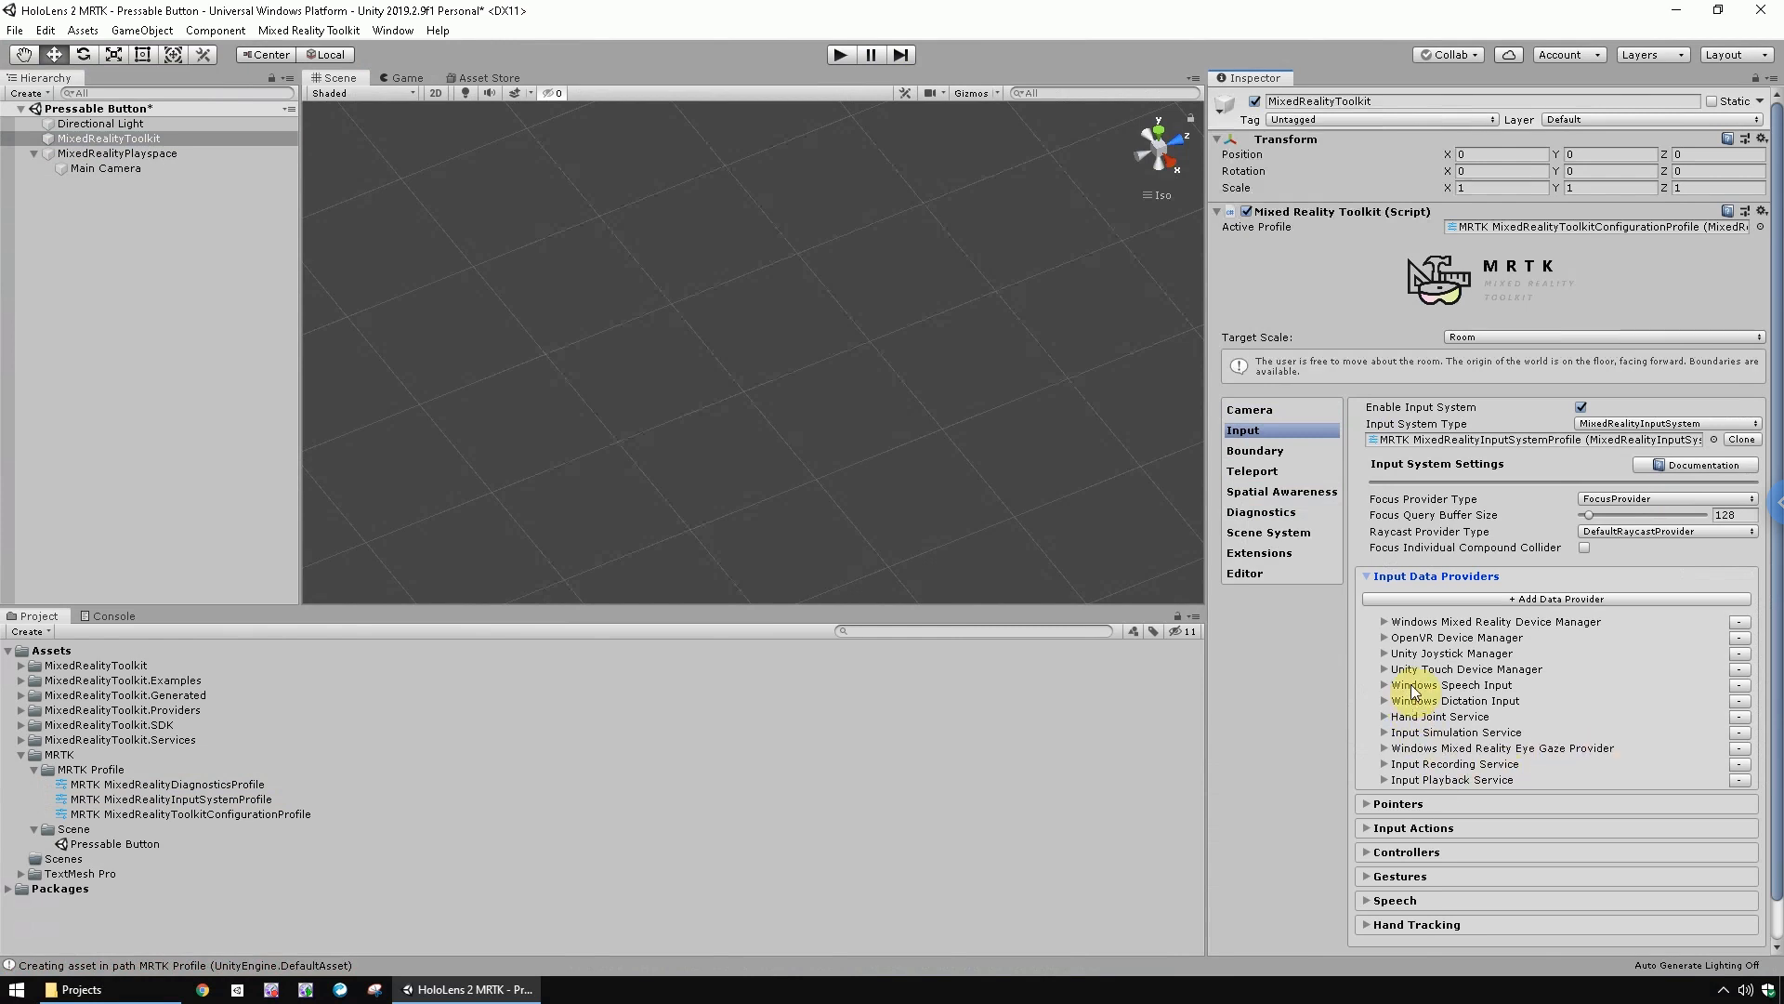
left_click(1742, 690)
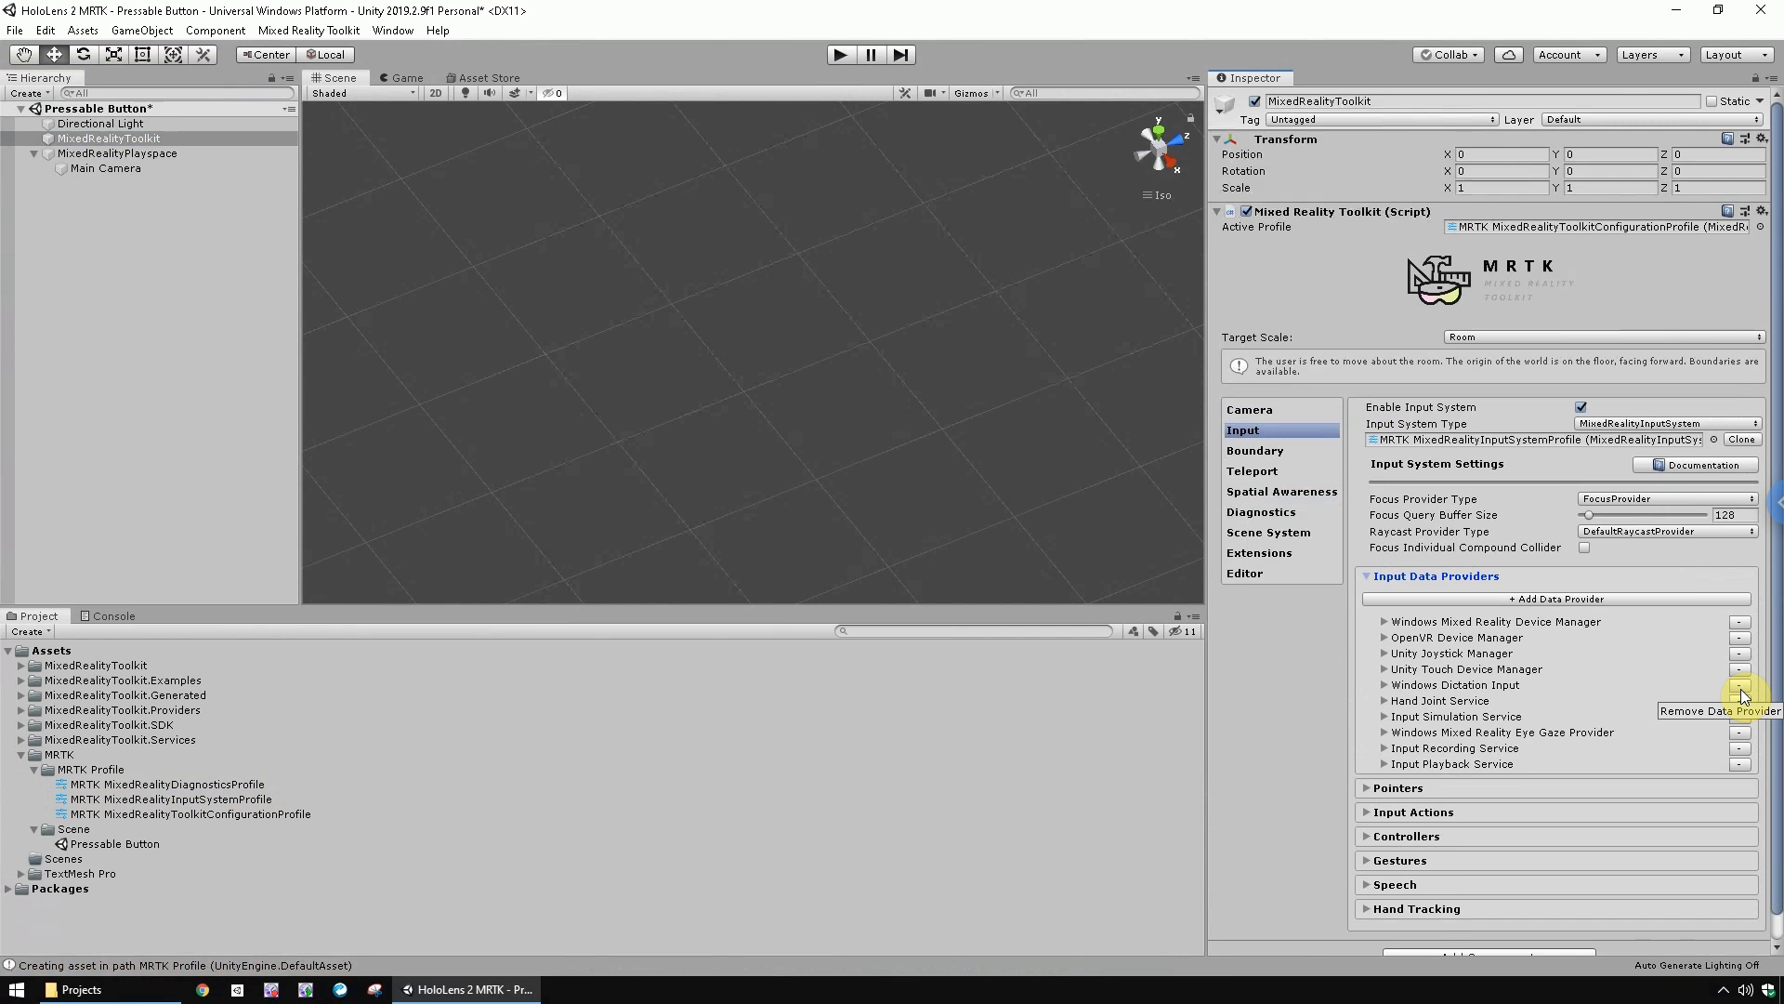
left_click(1742, 683)
left_click(895, 346)
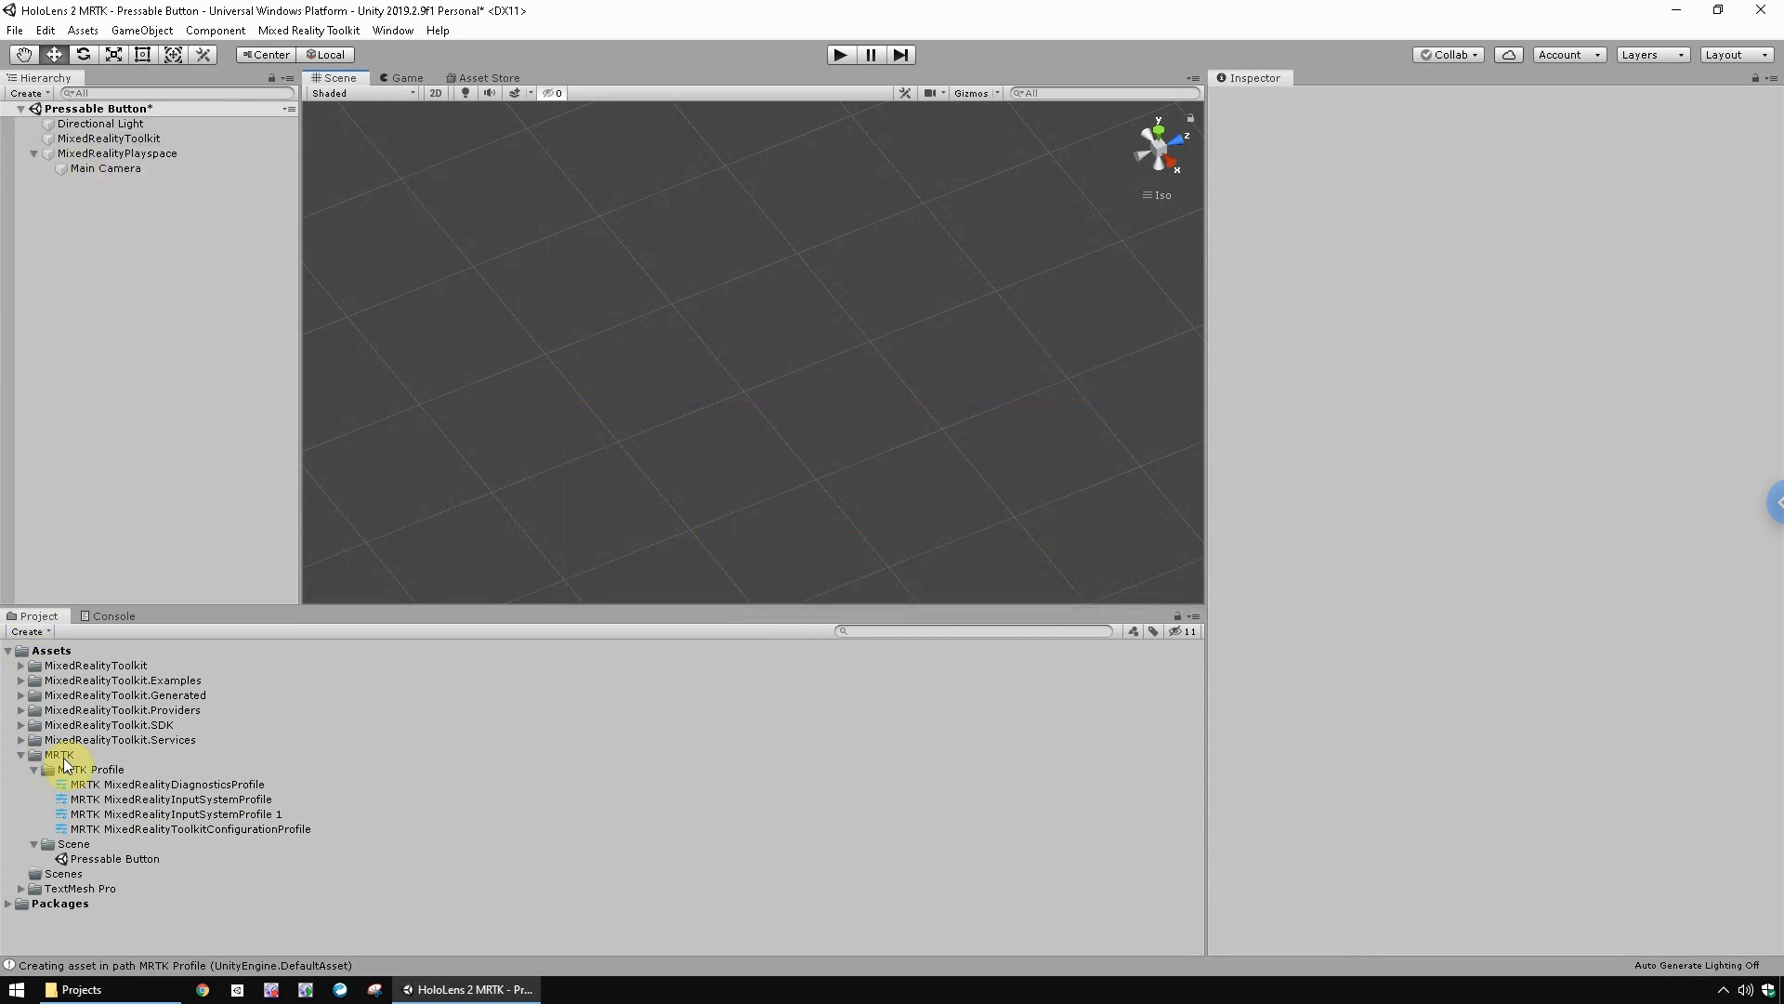
Locate the pressable button prefabs in the MixedRealityToolkit.SDK assets under Features, UX, Interactable, Prefabs
left_click(84, 727)
left_click(20, 725)
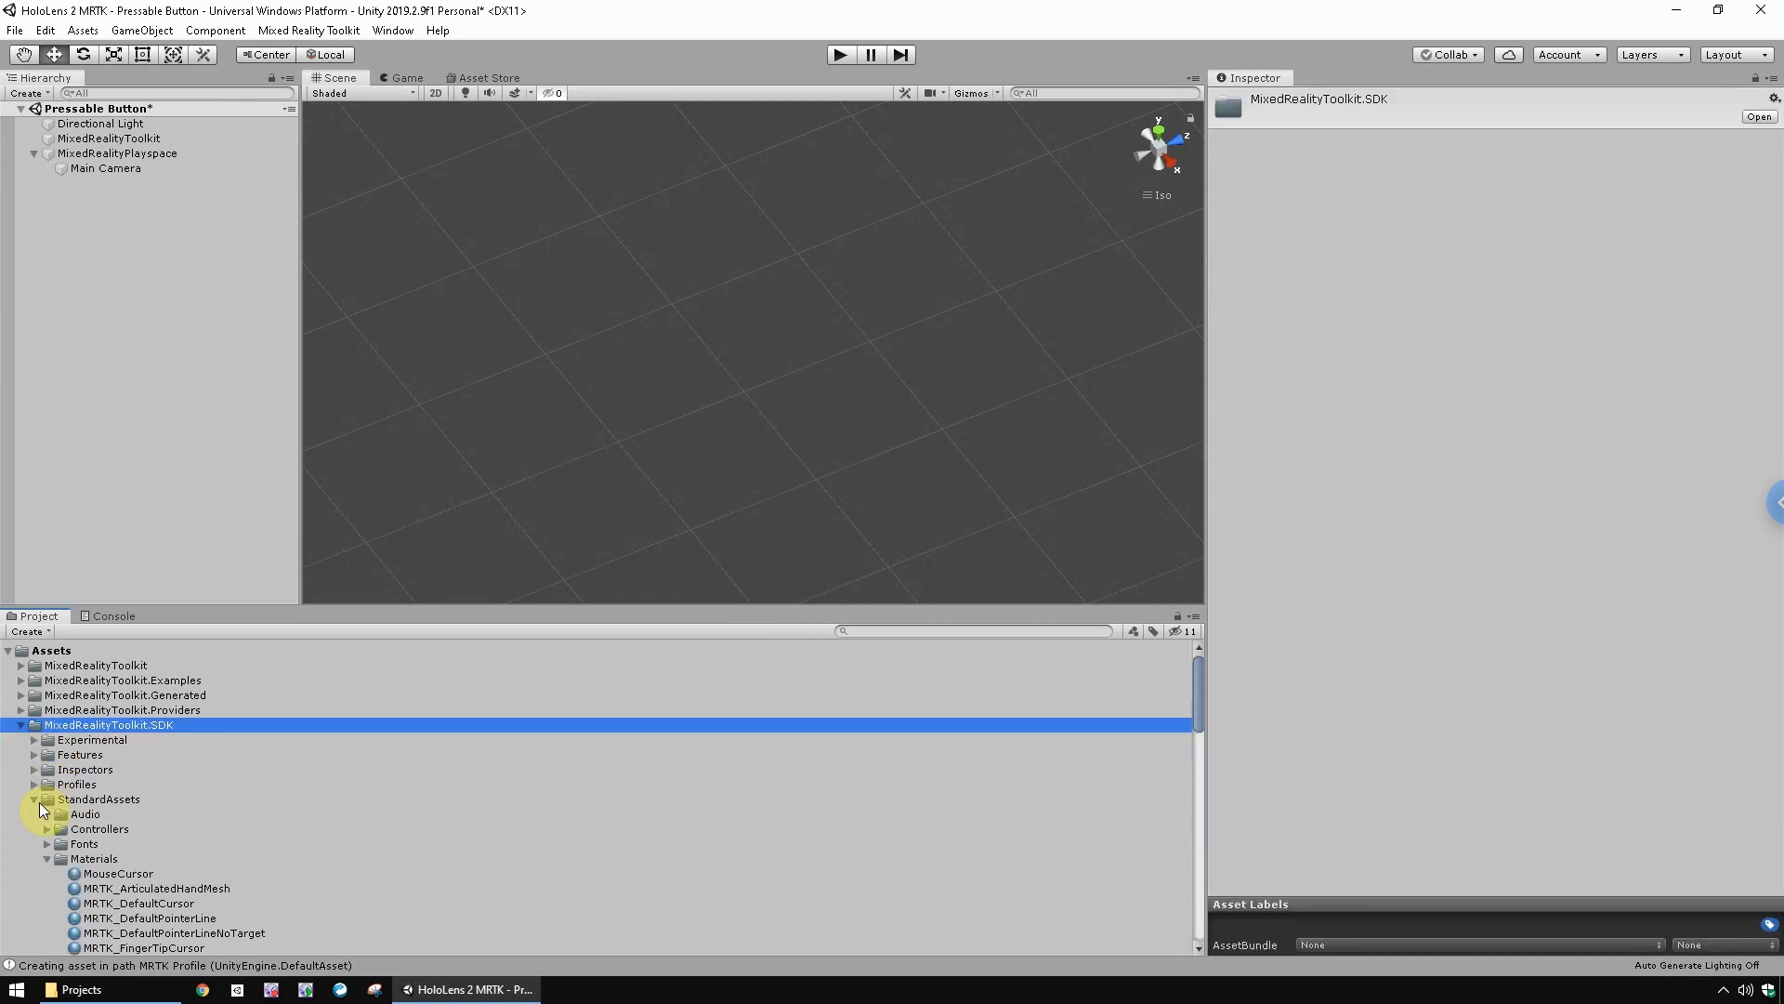
left_click(34, 800)
left_click(35, 755)
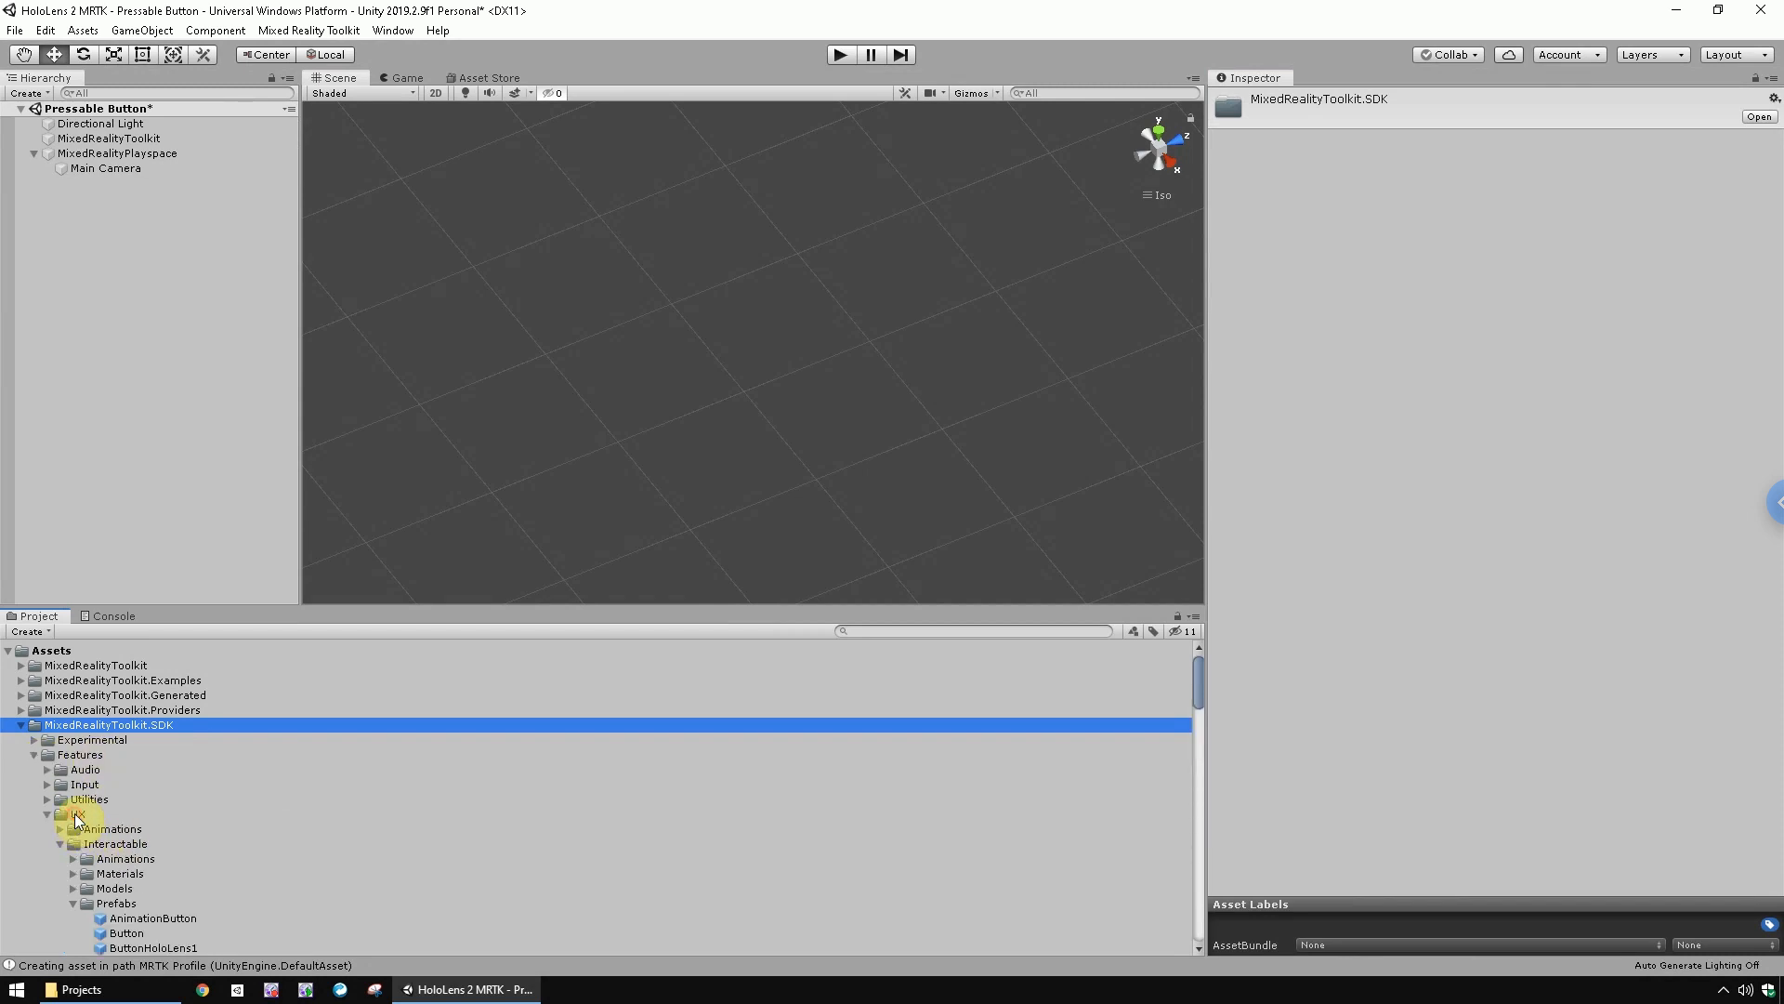
left_click(78, 814)
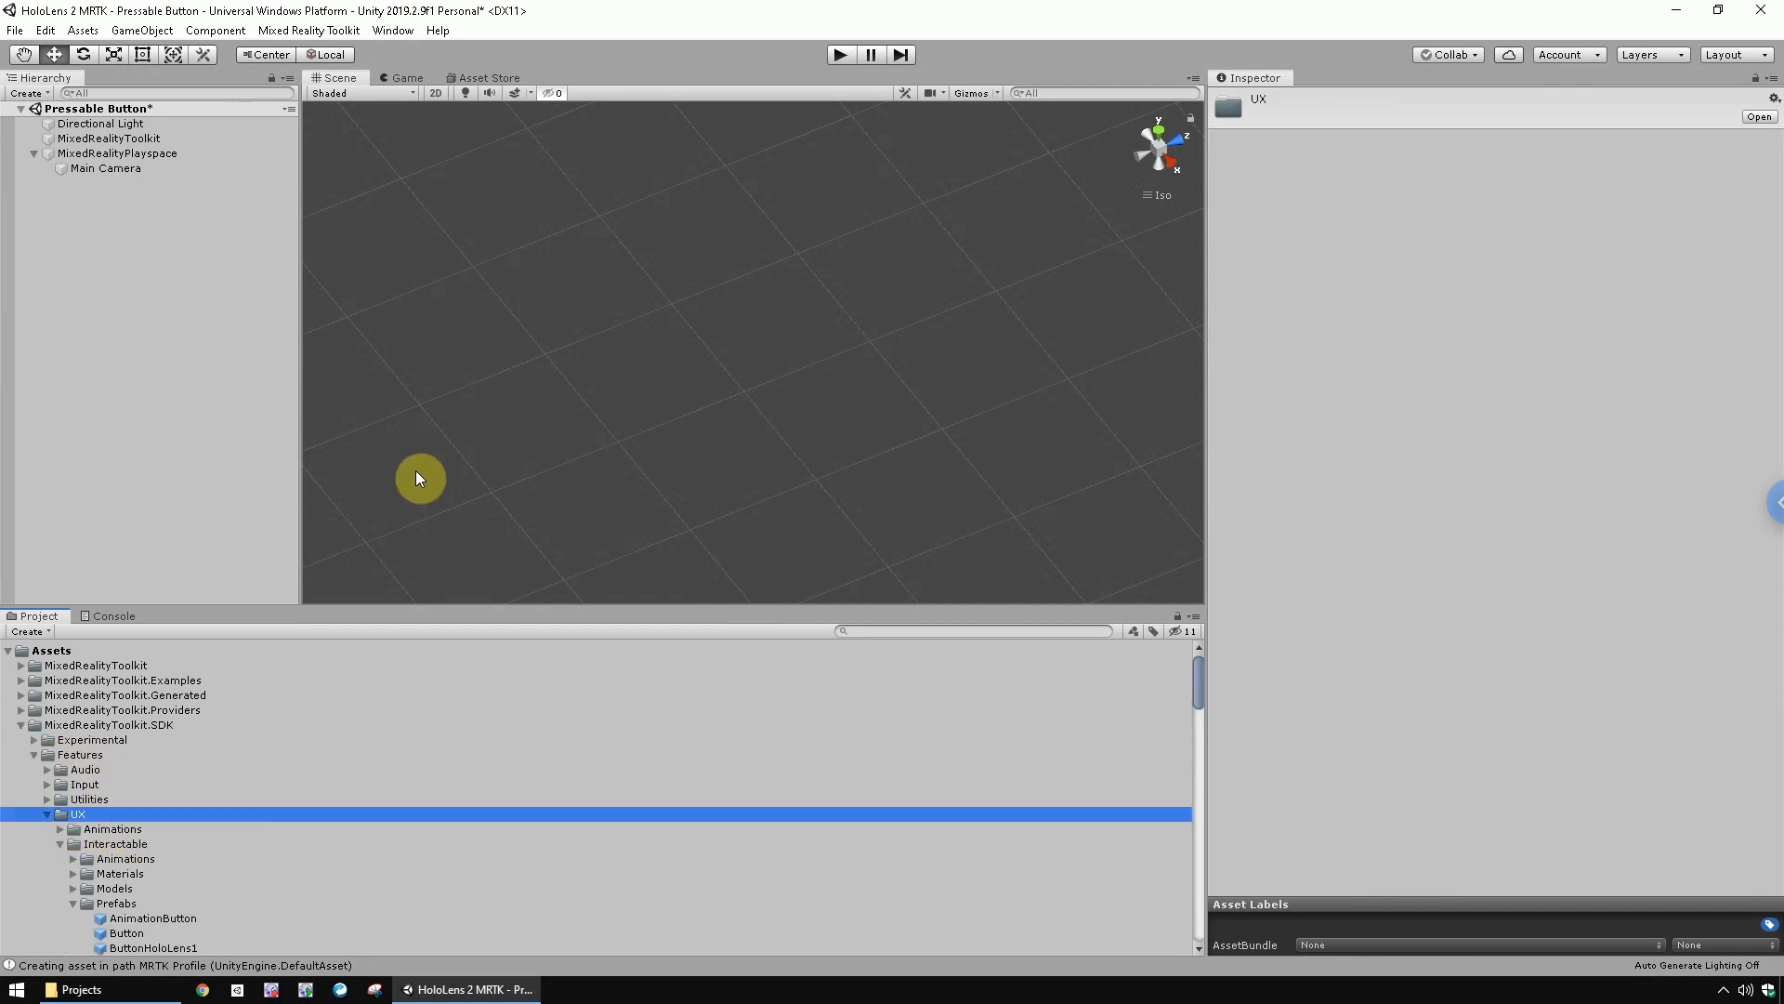
left_click(117, 846)
left_click(109, 906)
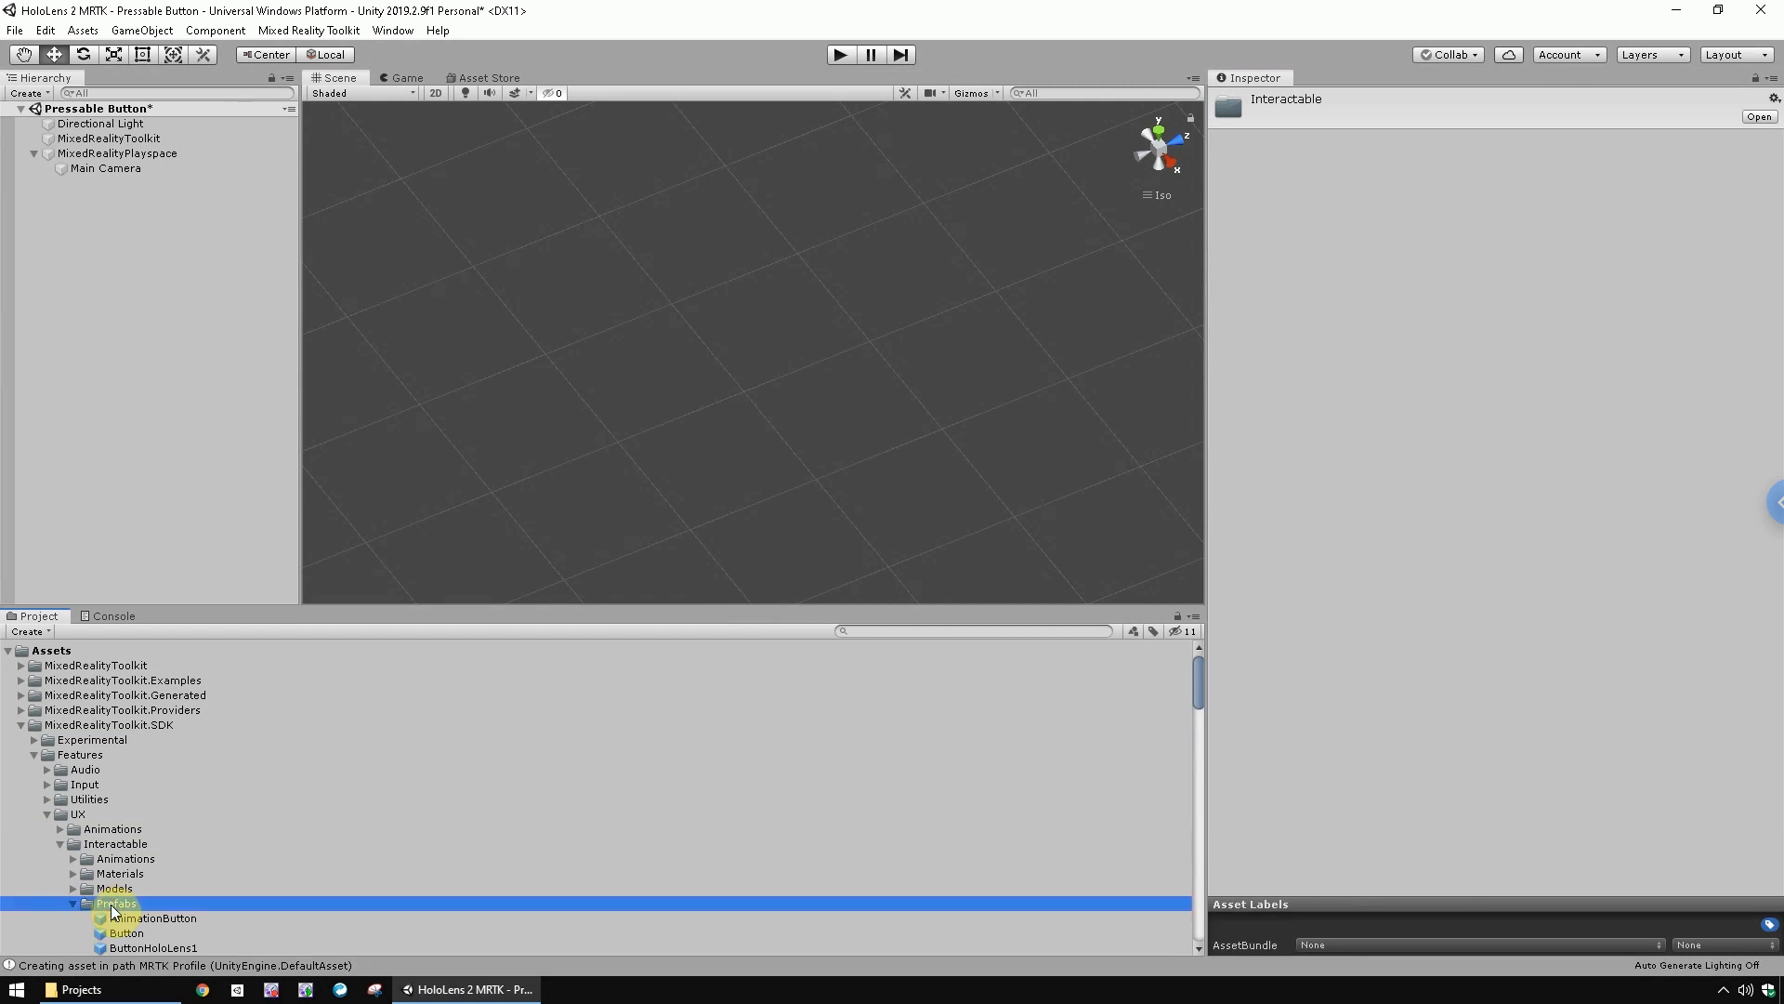
scroll(139, 898, "down", 6)
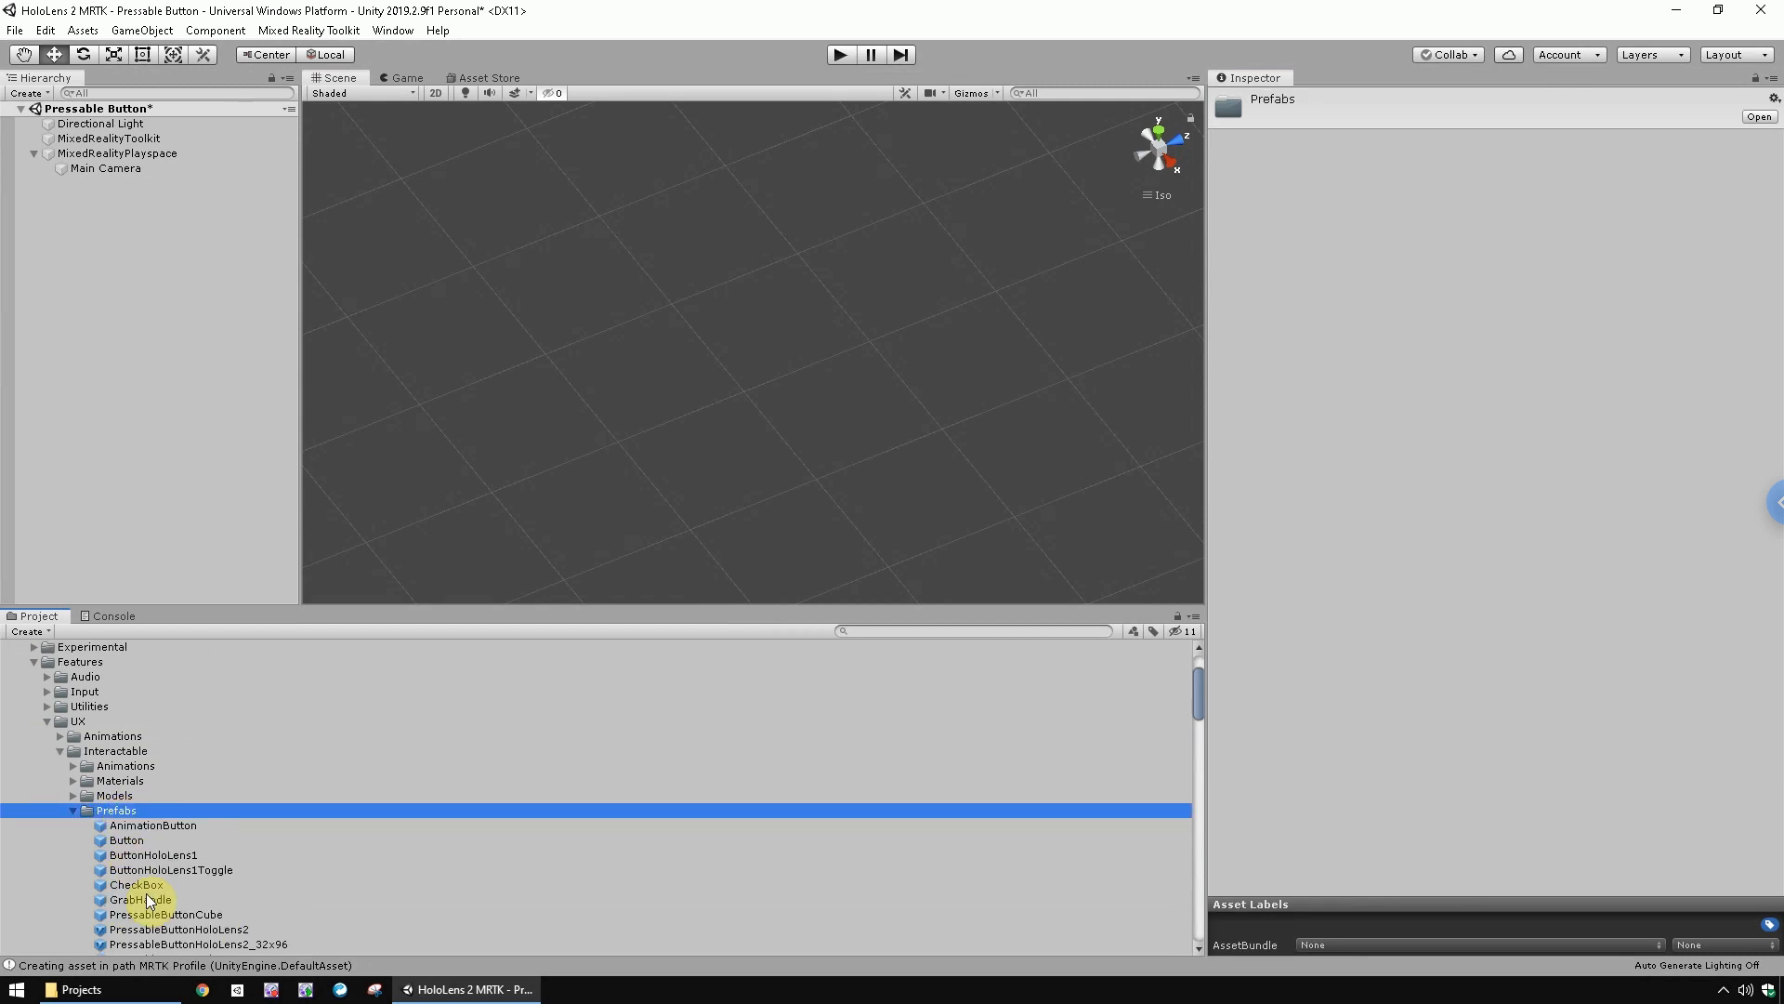
left_click(878, 564)
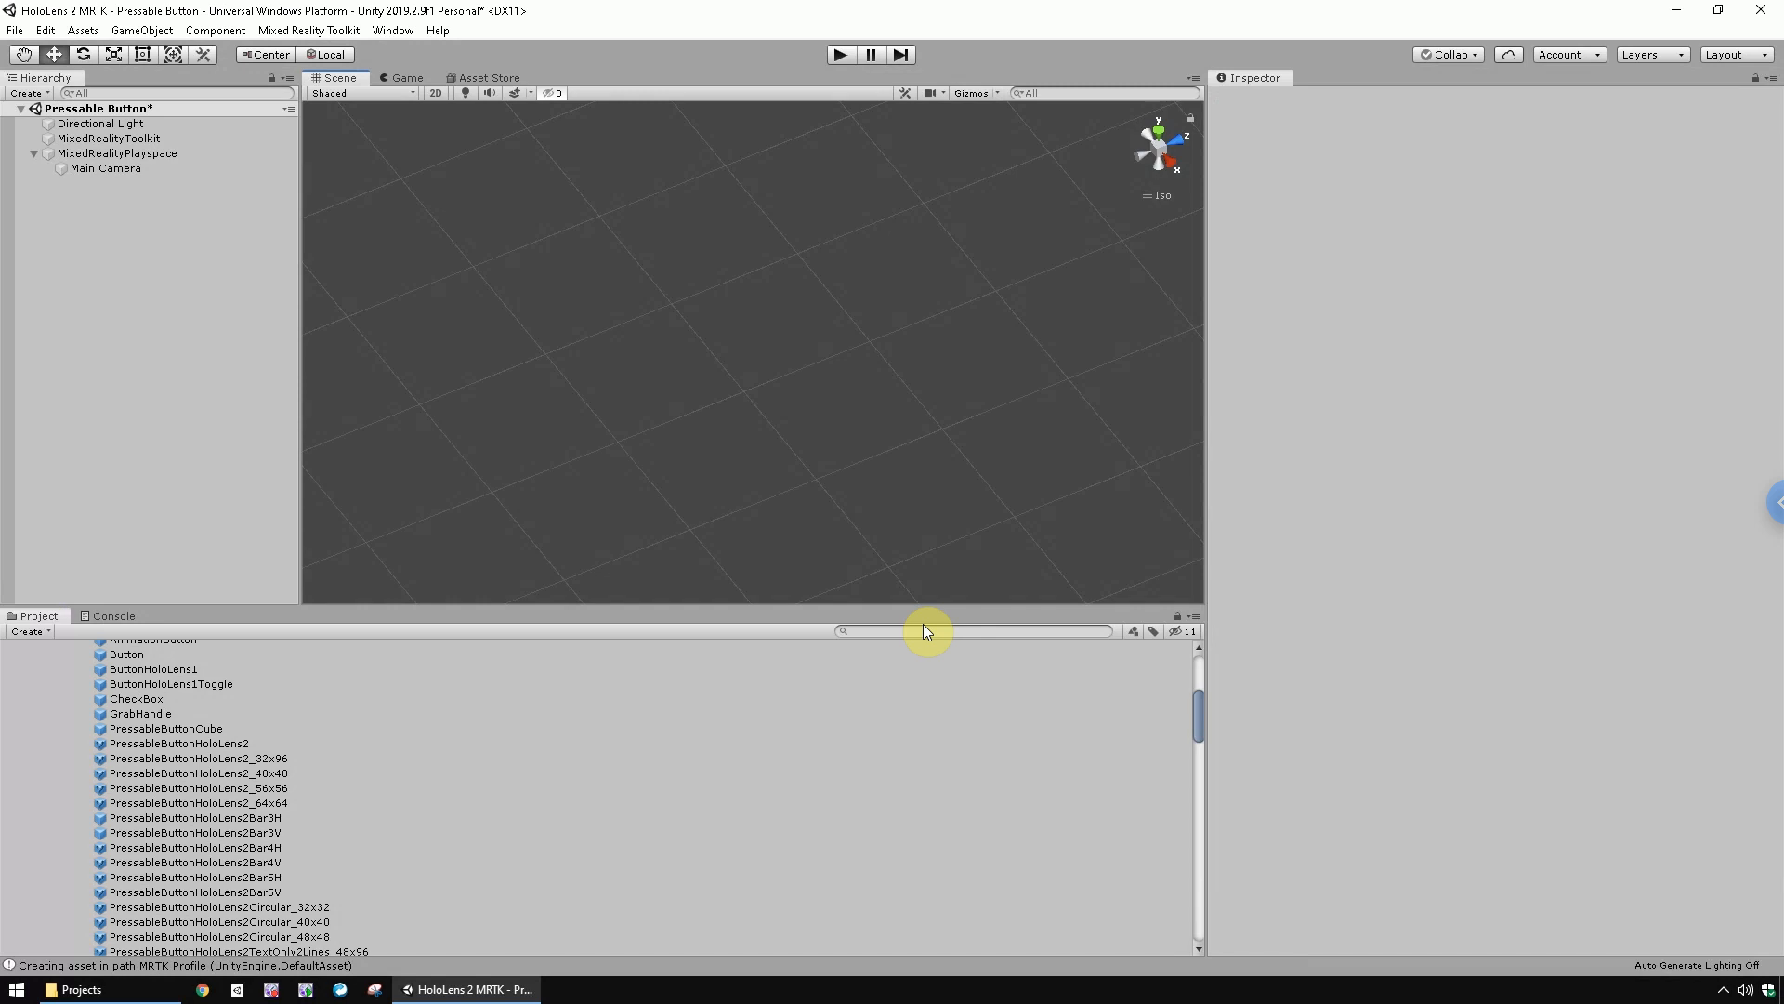
Add the PressableButtonHoloLens2 prefab to the scene and set its Z position to 0.5
left_click_drag(327, 743, 202, 708)
left_click_drag(179, 365, 180, 351)
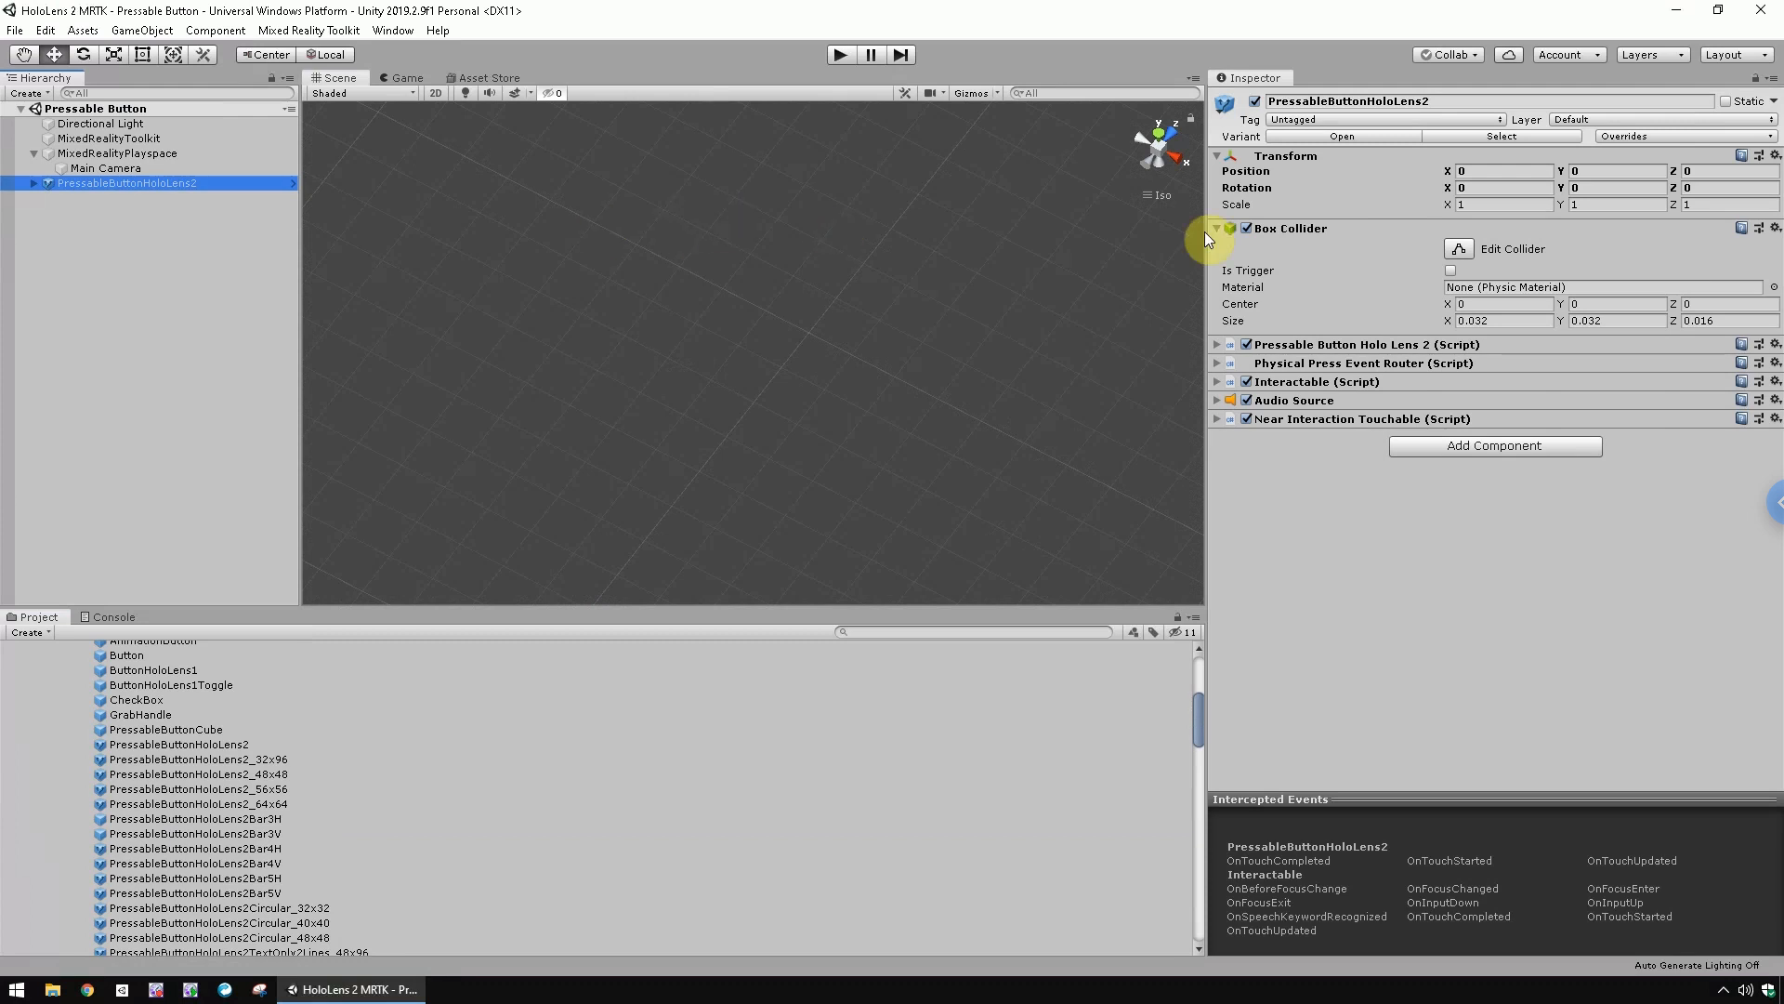
left_click(1524, 171)
left_click(1613, 171)
left_click(1708, 171)
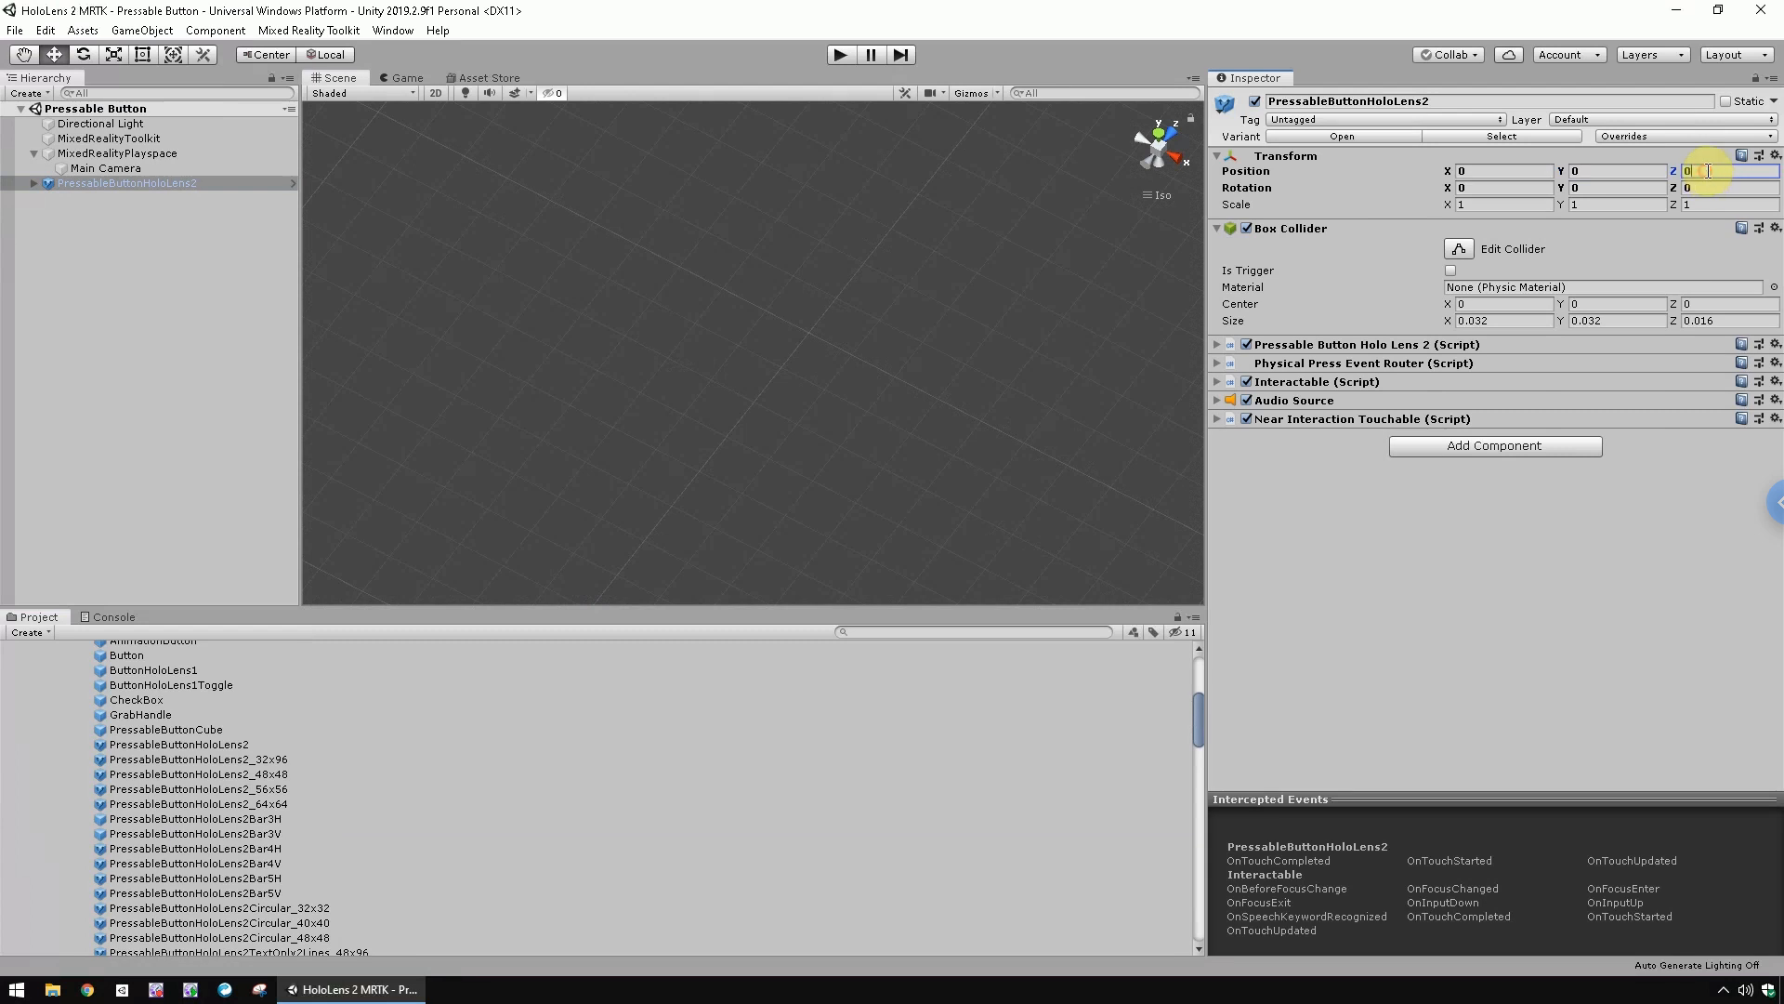
type("0.5")
Open the Mixed Reality Toolkit Input Simulation utility window
left_click(295, 31)
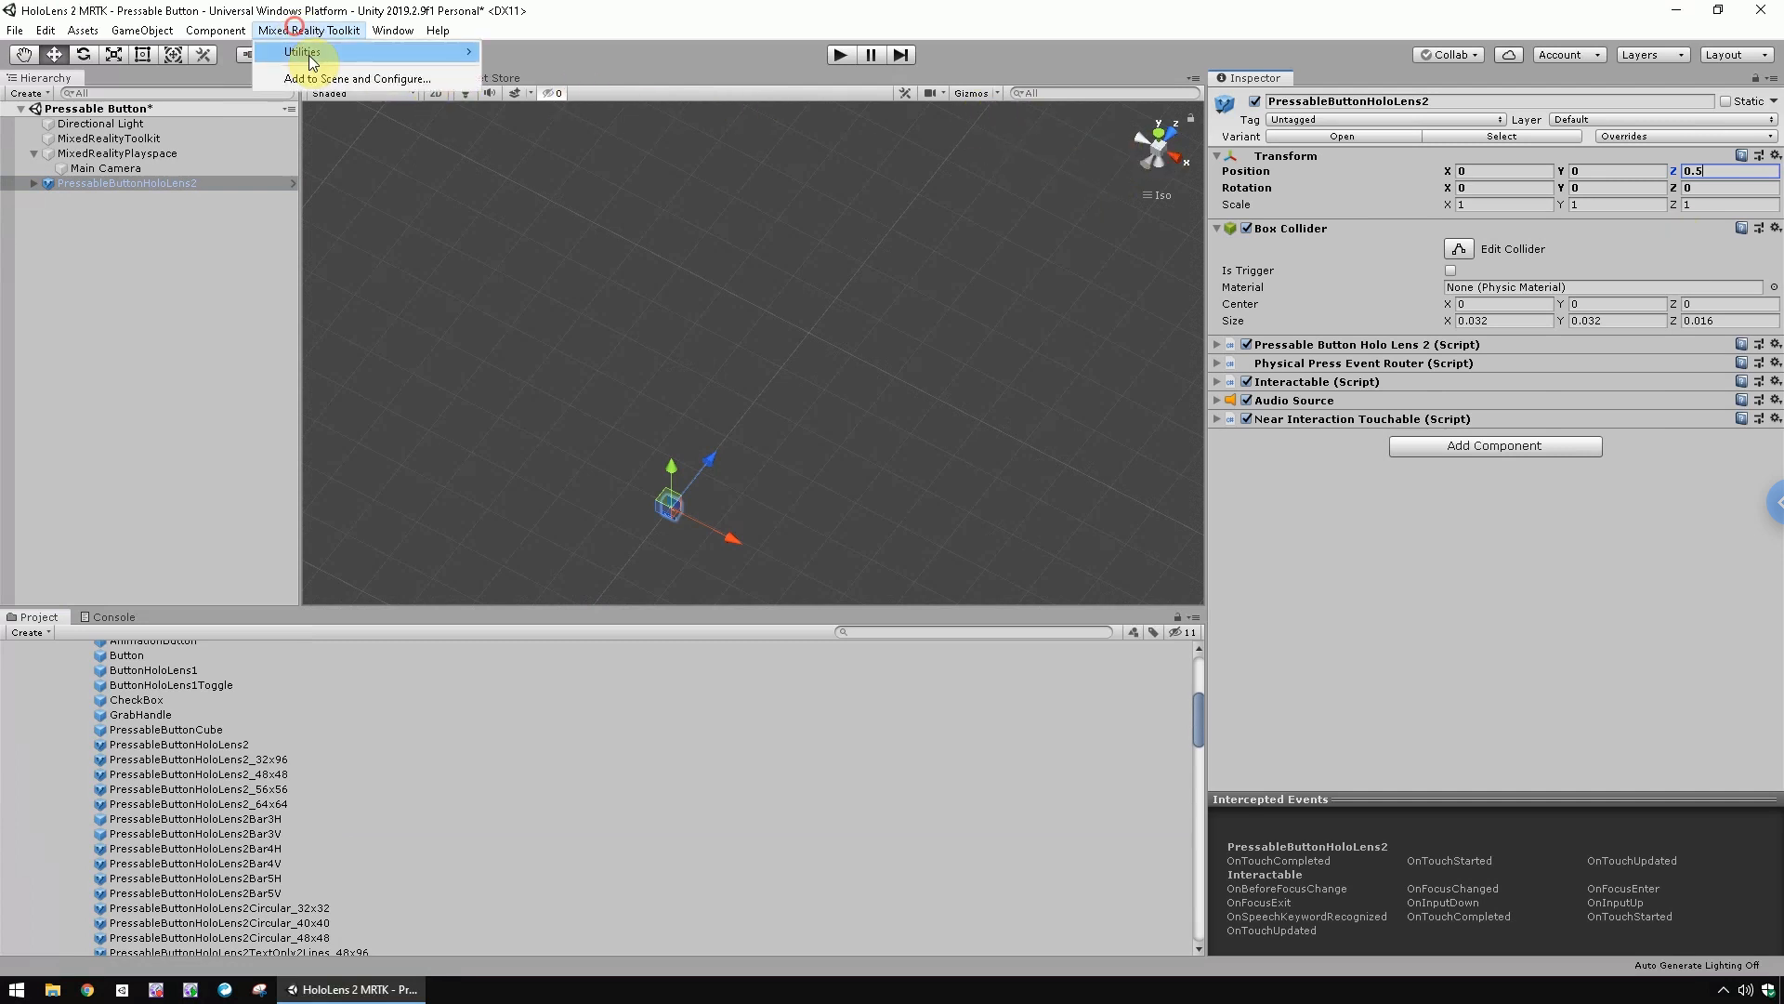
mouse_move(307, 52)
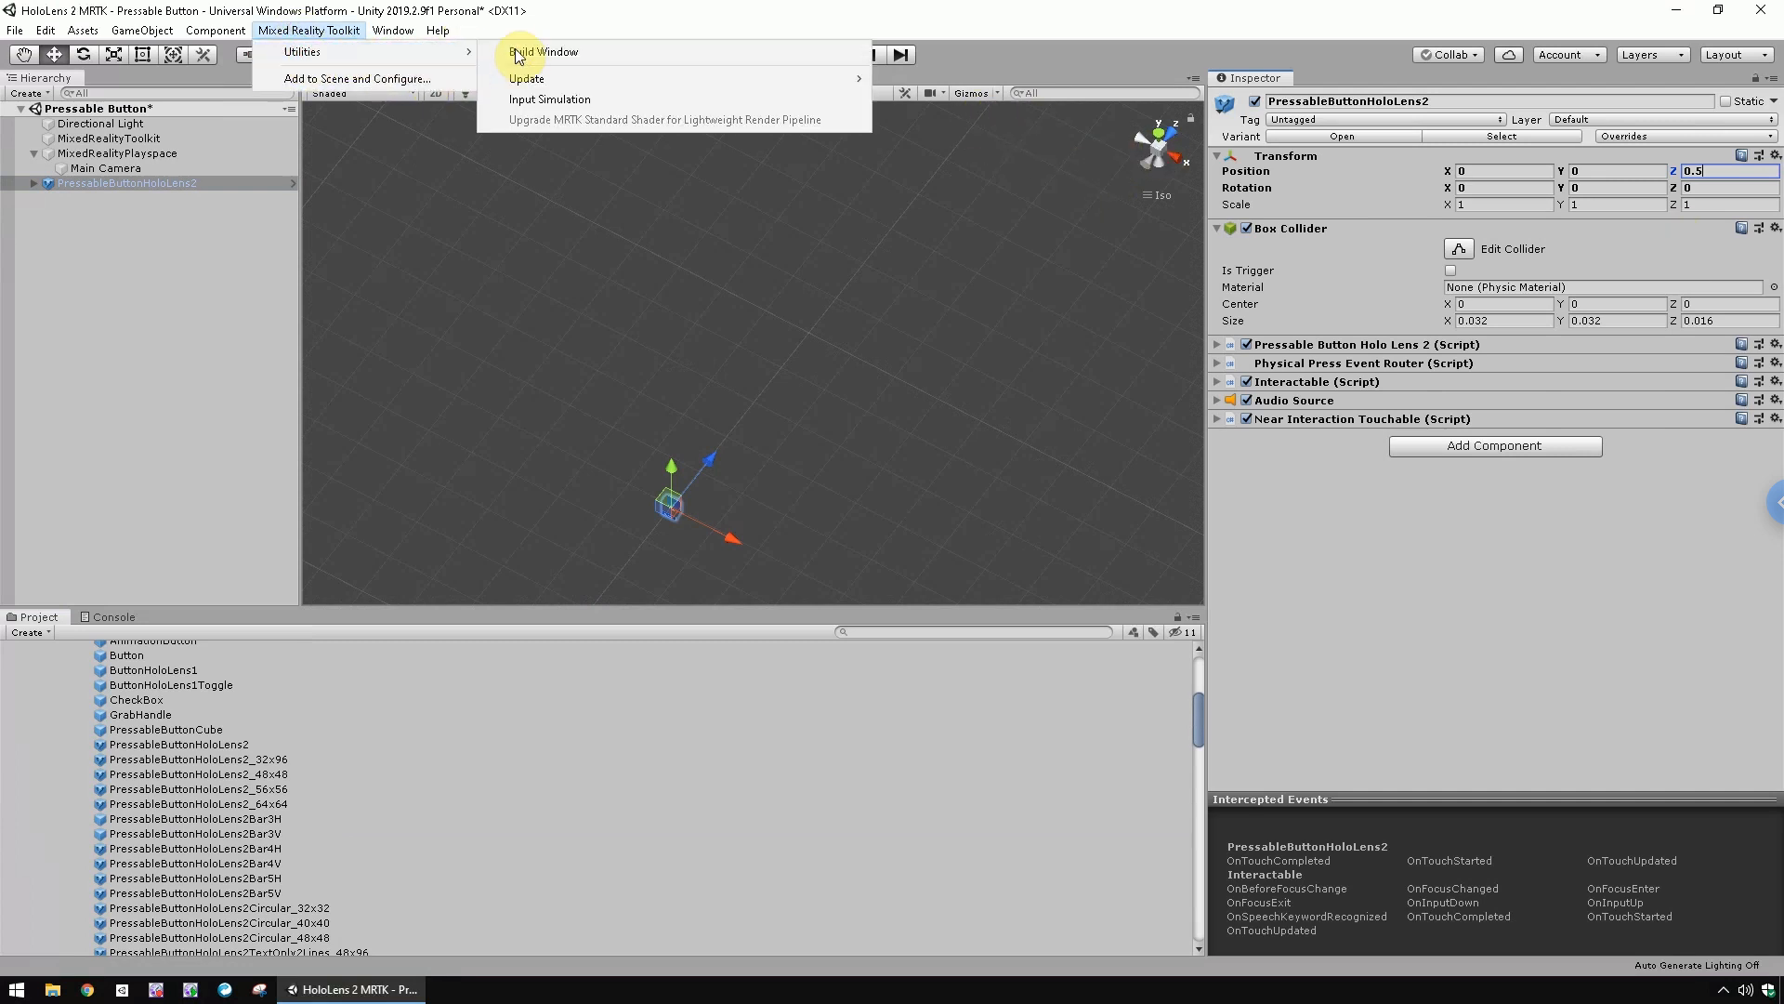
left_click(523, 98)
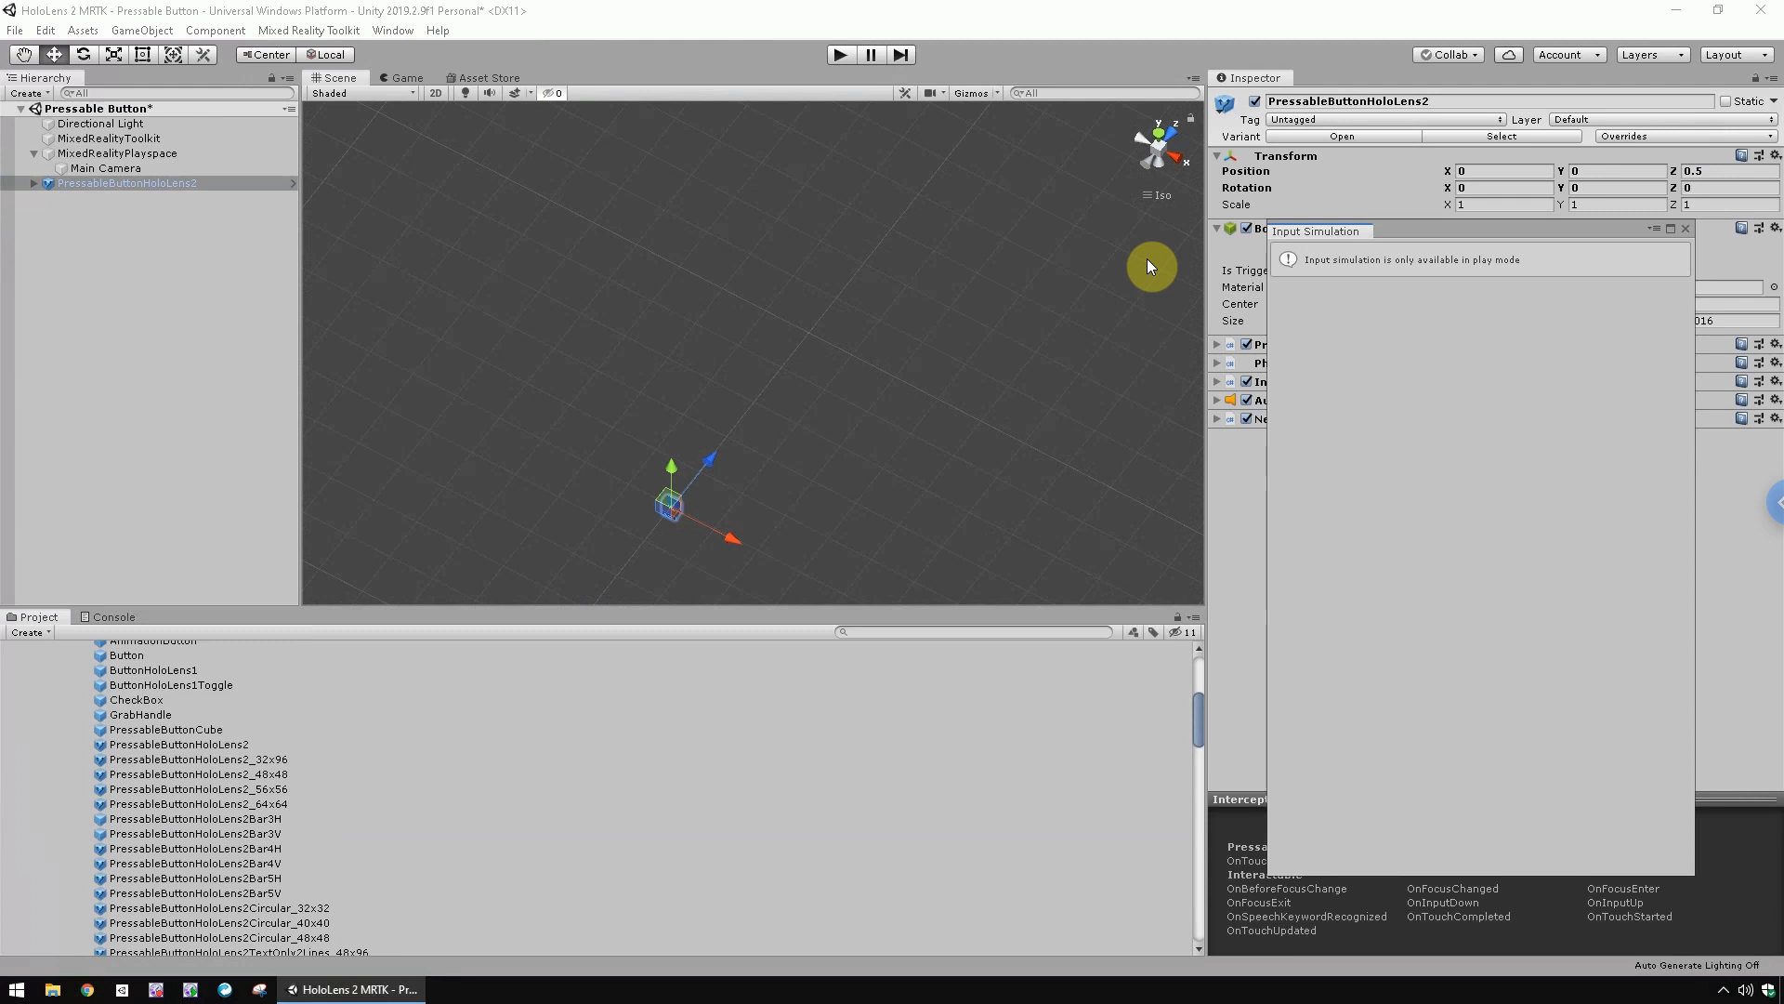
Run the scene in play mode and repeatedly push the HoloLens 2 button in and out with the simulated right hand
left_click(839, 56)
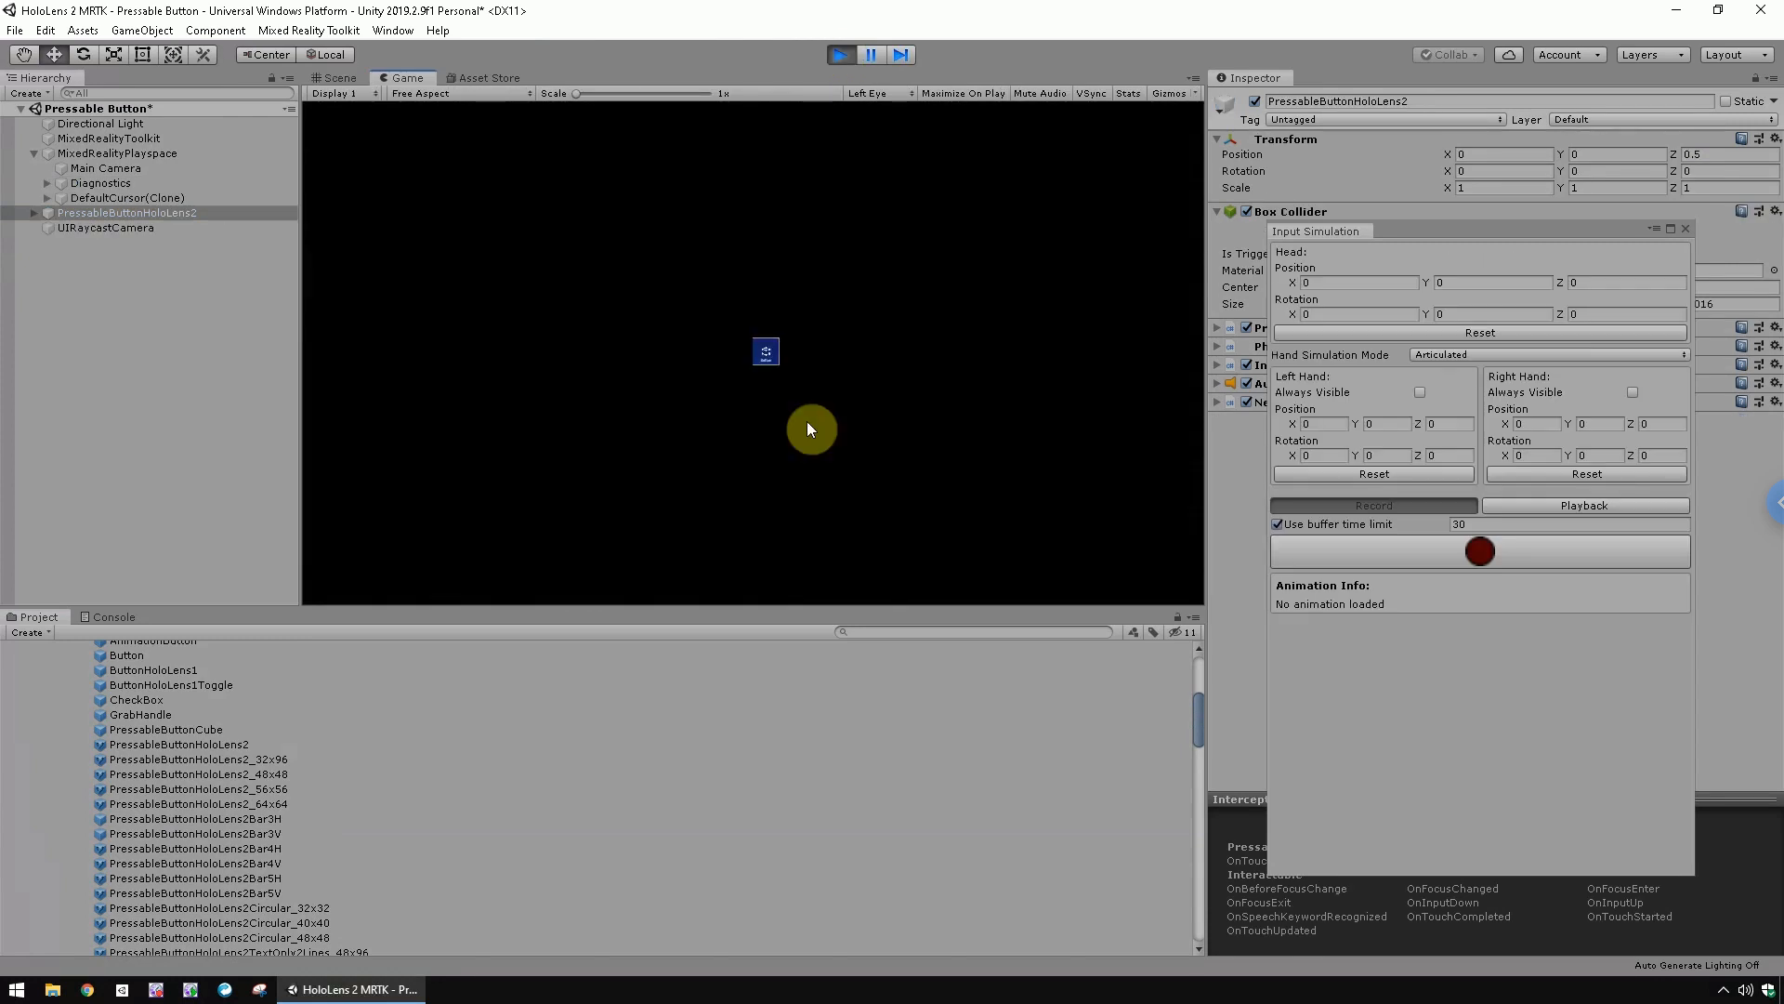
key("space")
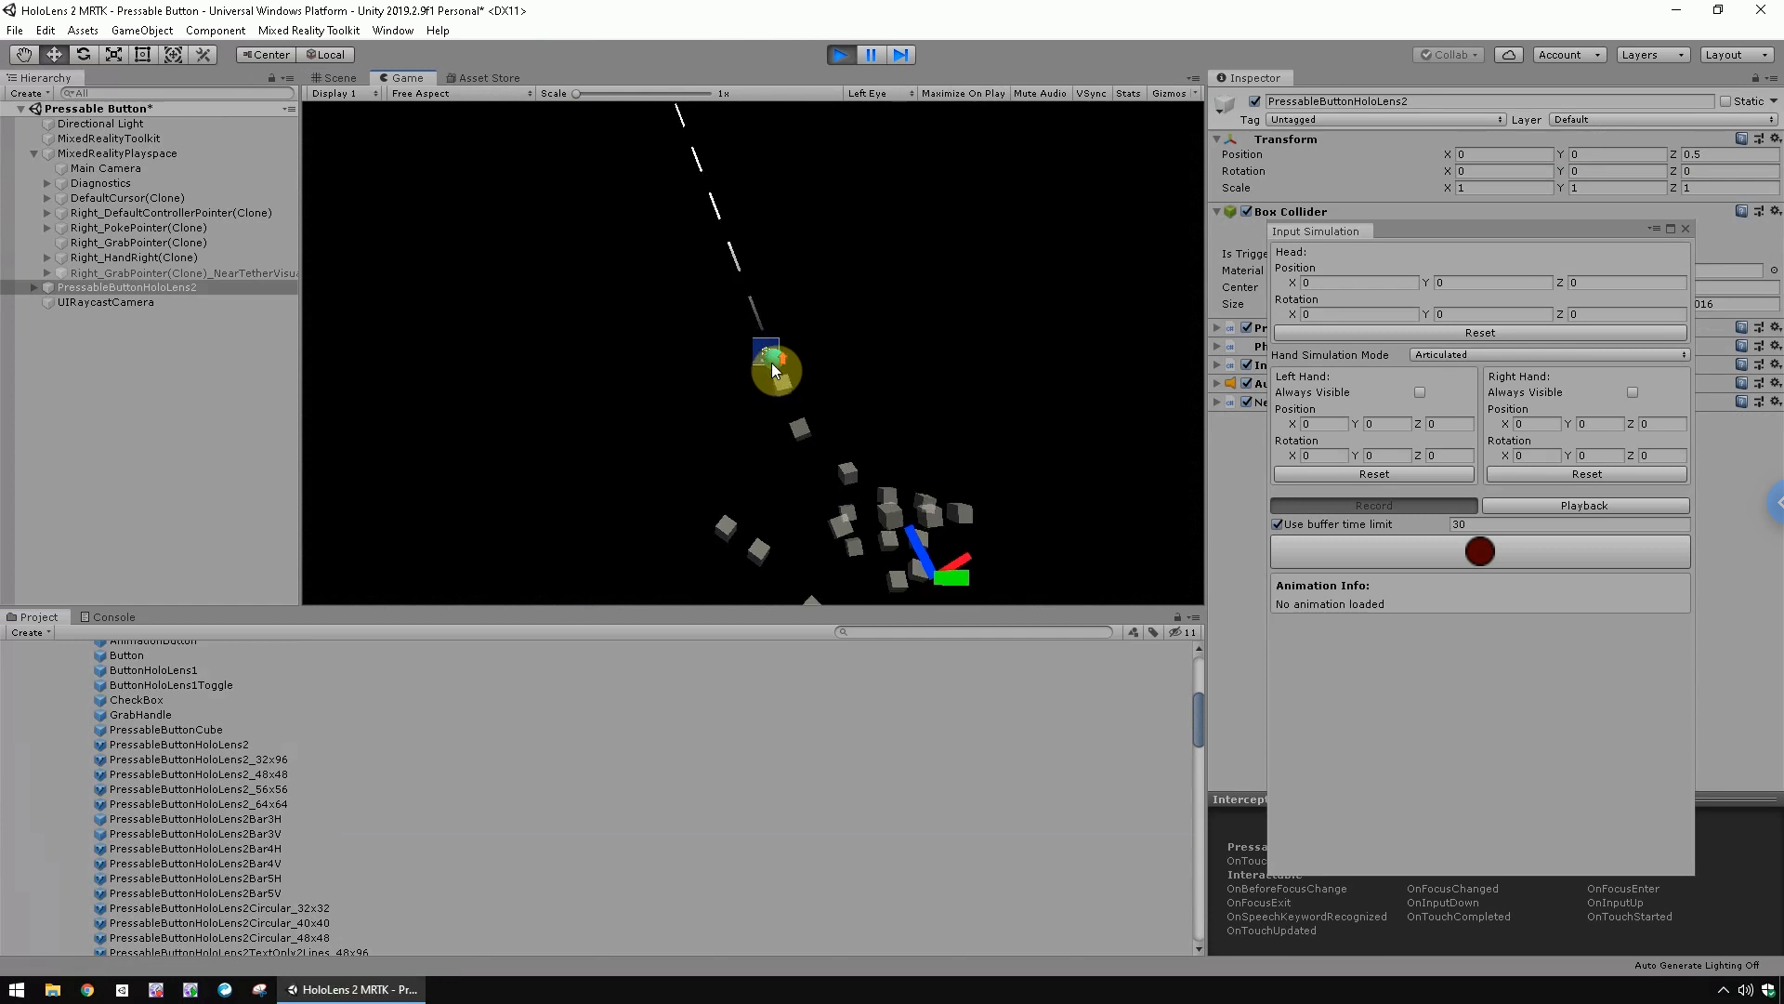
scroll(772, 362, "up", 5)
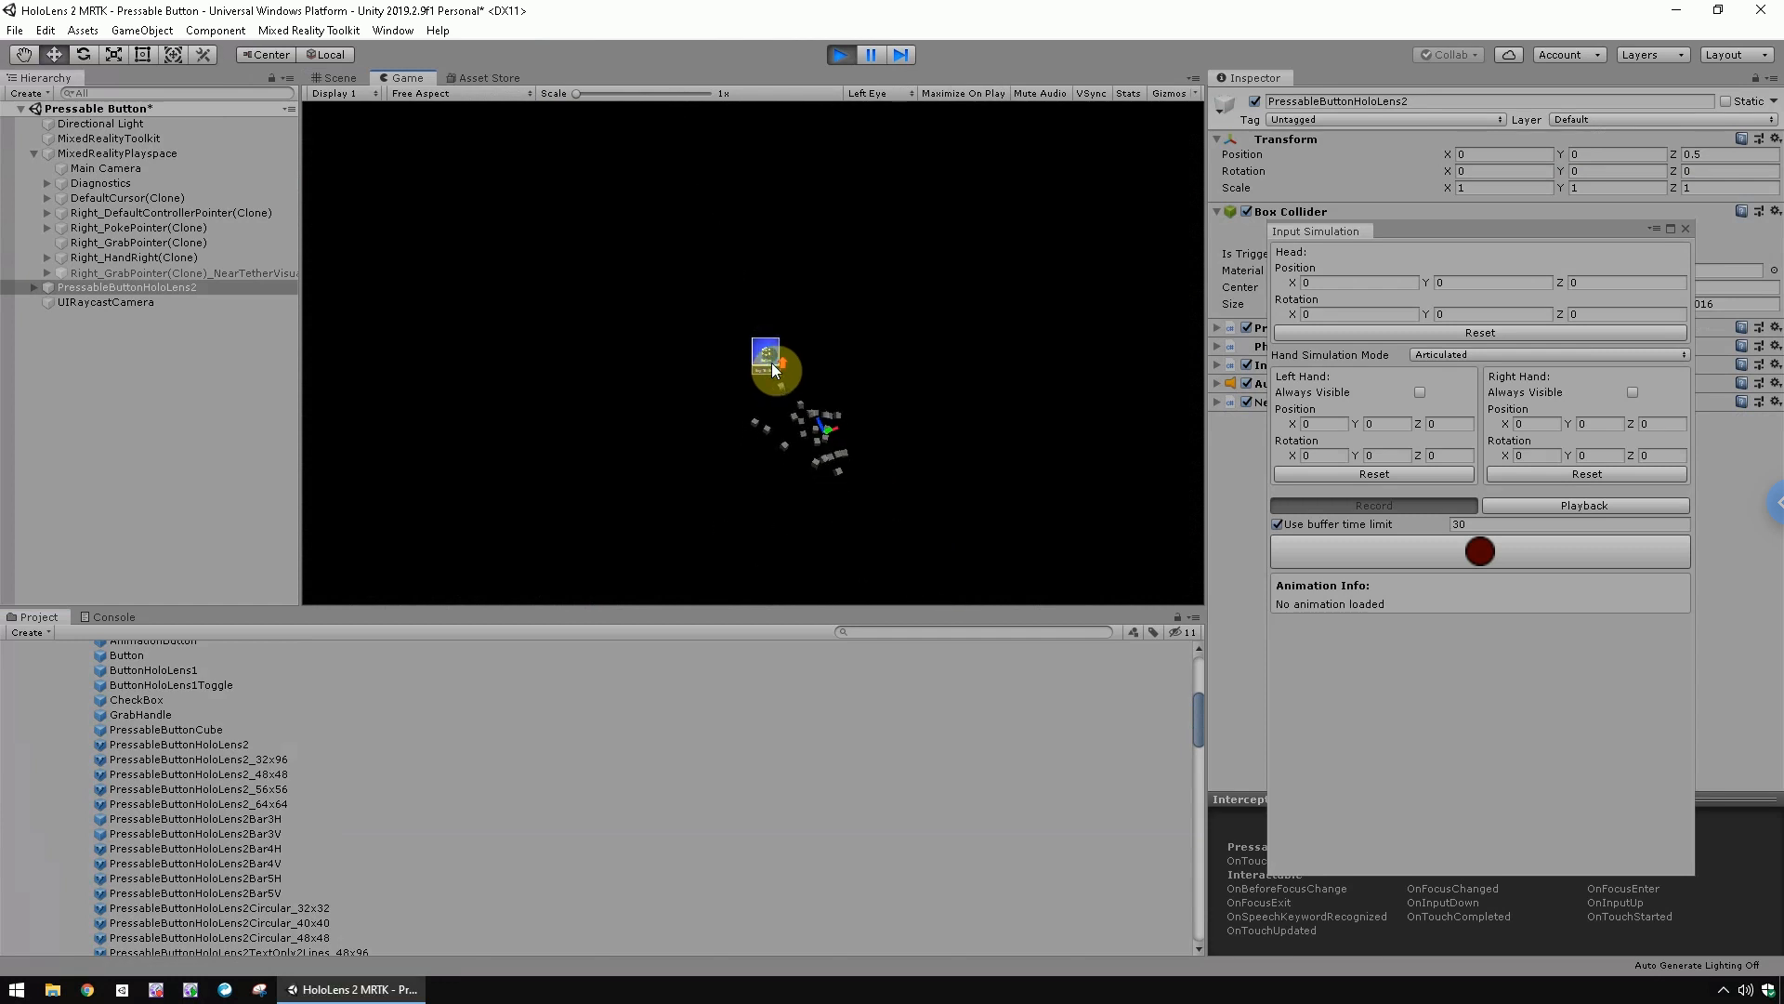
scroll(772, 363, "down", 4)
scroll(771, 363, "up", 4)
scroll(772, 363, "down", 3)
scroll(772, 362, "up", 2)
scroll(771, 362, "down", 4)
scroll(771, 362, "up", 3)
scroll(771, 362, "up", 2)
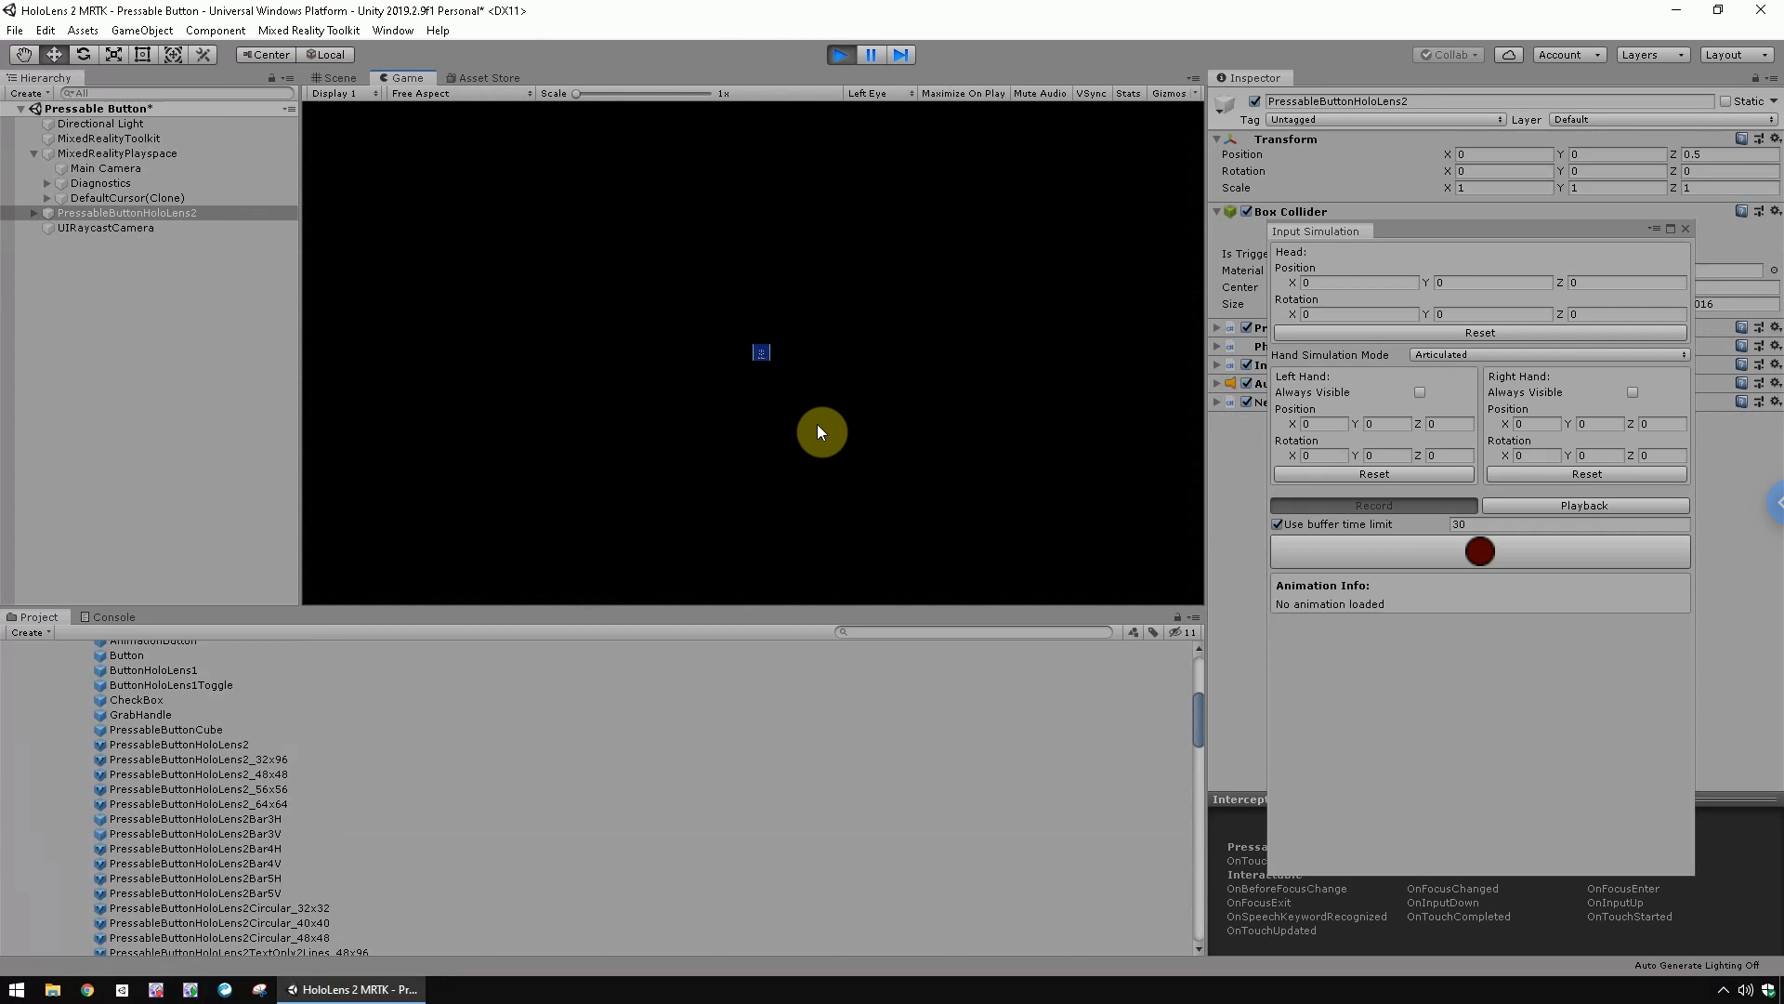
Test the button from a distance by aiming the simulated right hand's ray at it and making pinch selections
key("space")
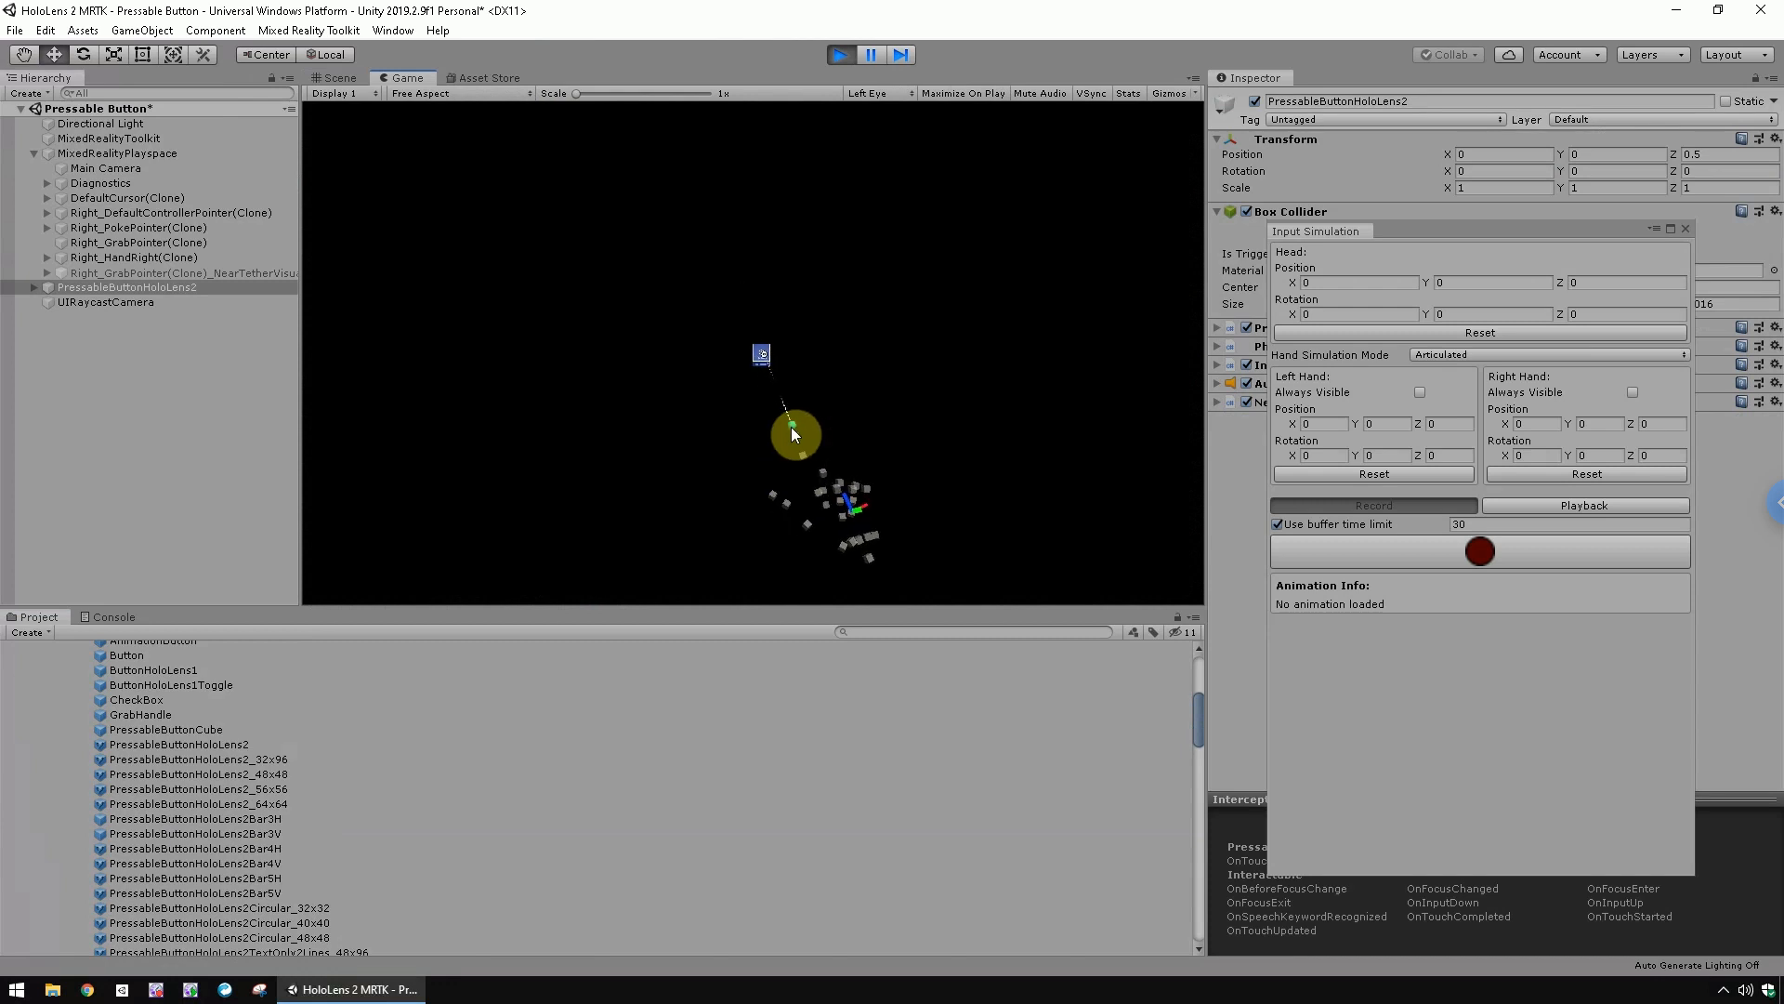
left_click(790, 427)
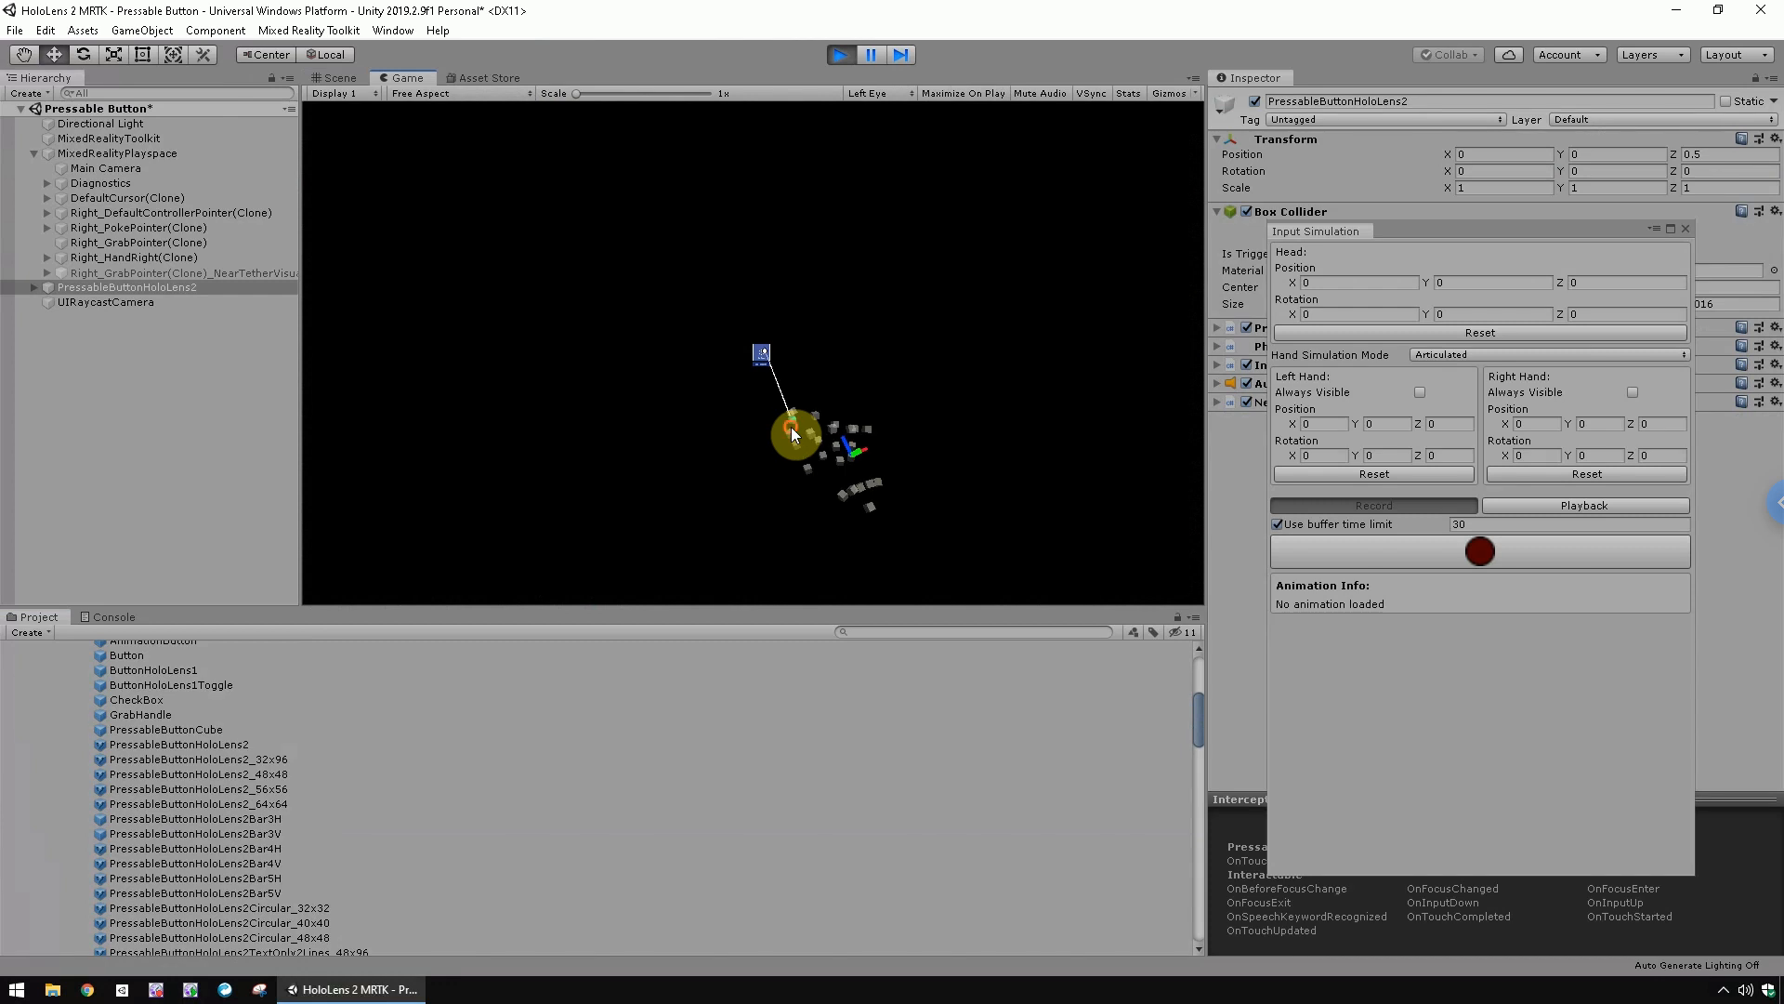
left_click(791, 428)
left_click(791, 427)
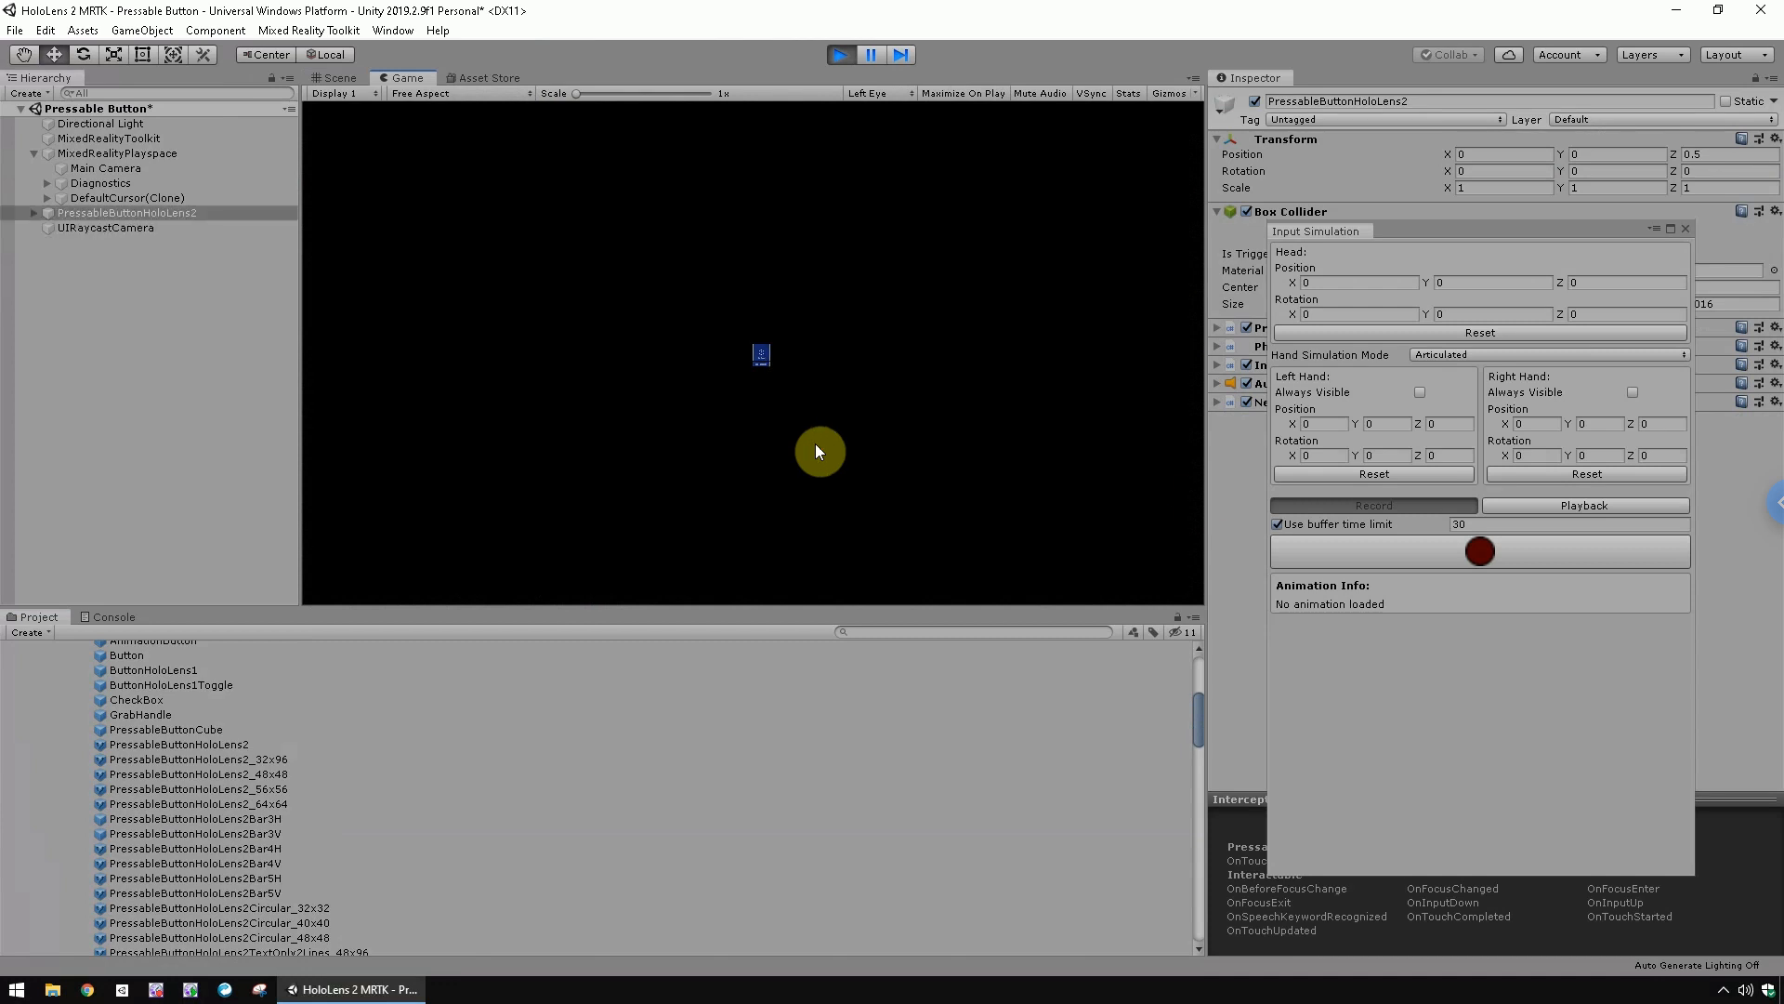
Switch the hand simulation mode to Gestures, try the simulated hand in the running scene, and exit play mode
left_click(1452, 354)
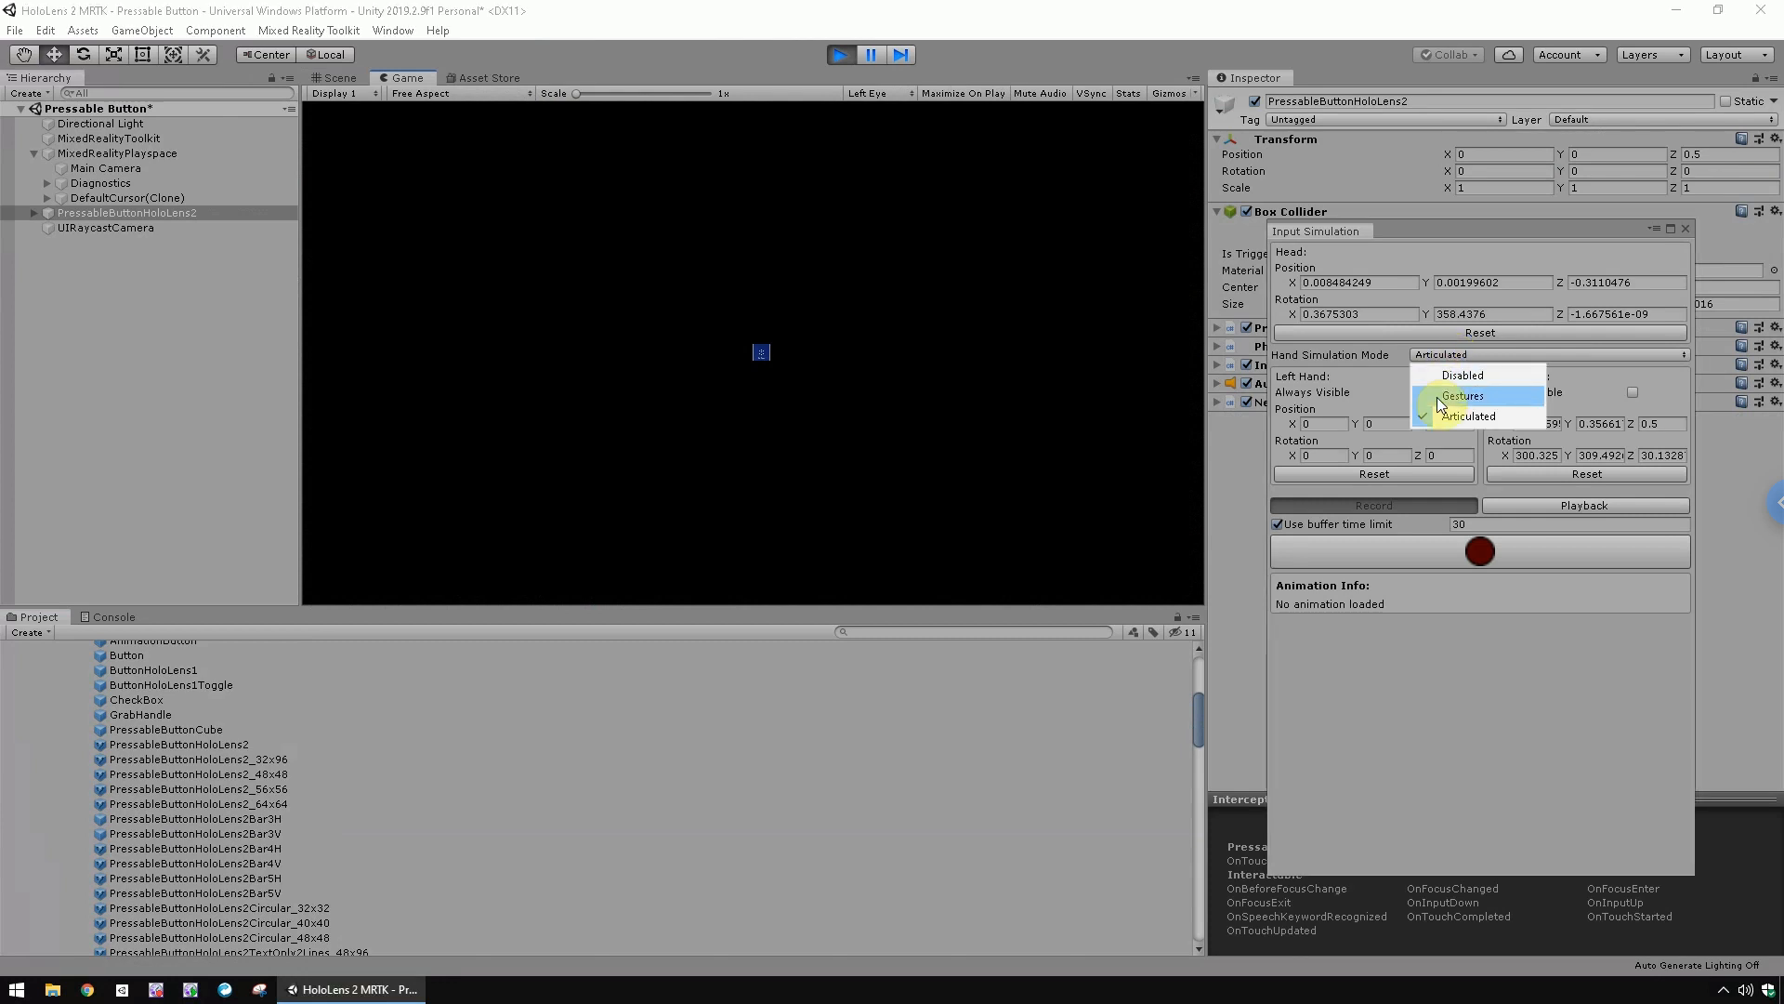
left_click(1437, 396)
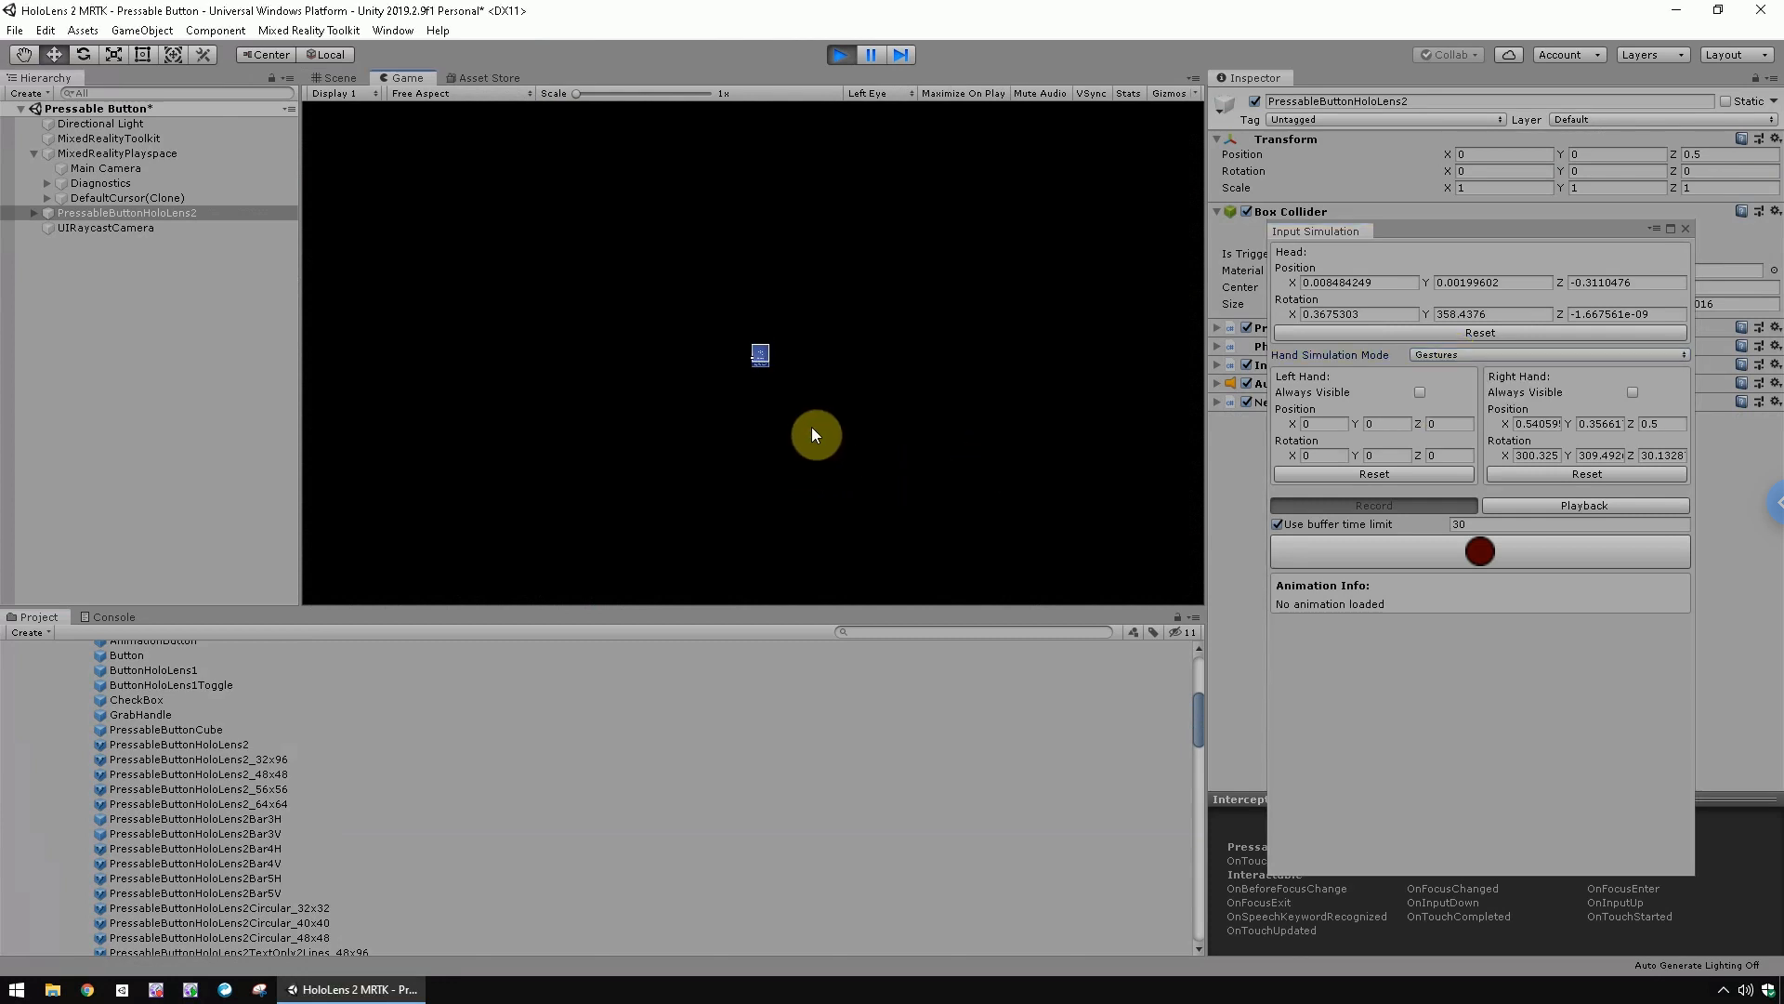
mouse_move(810, 426)
right_mouse_down()
mouse_move(837, 415)
mouse_move(805, 428)
right_mouse_up()
key("space")
left_click(839, 54)
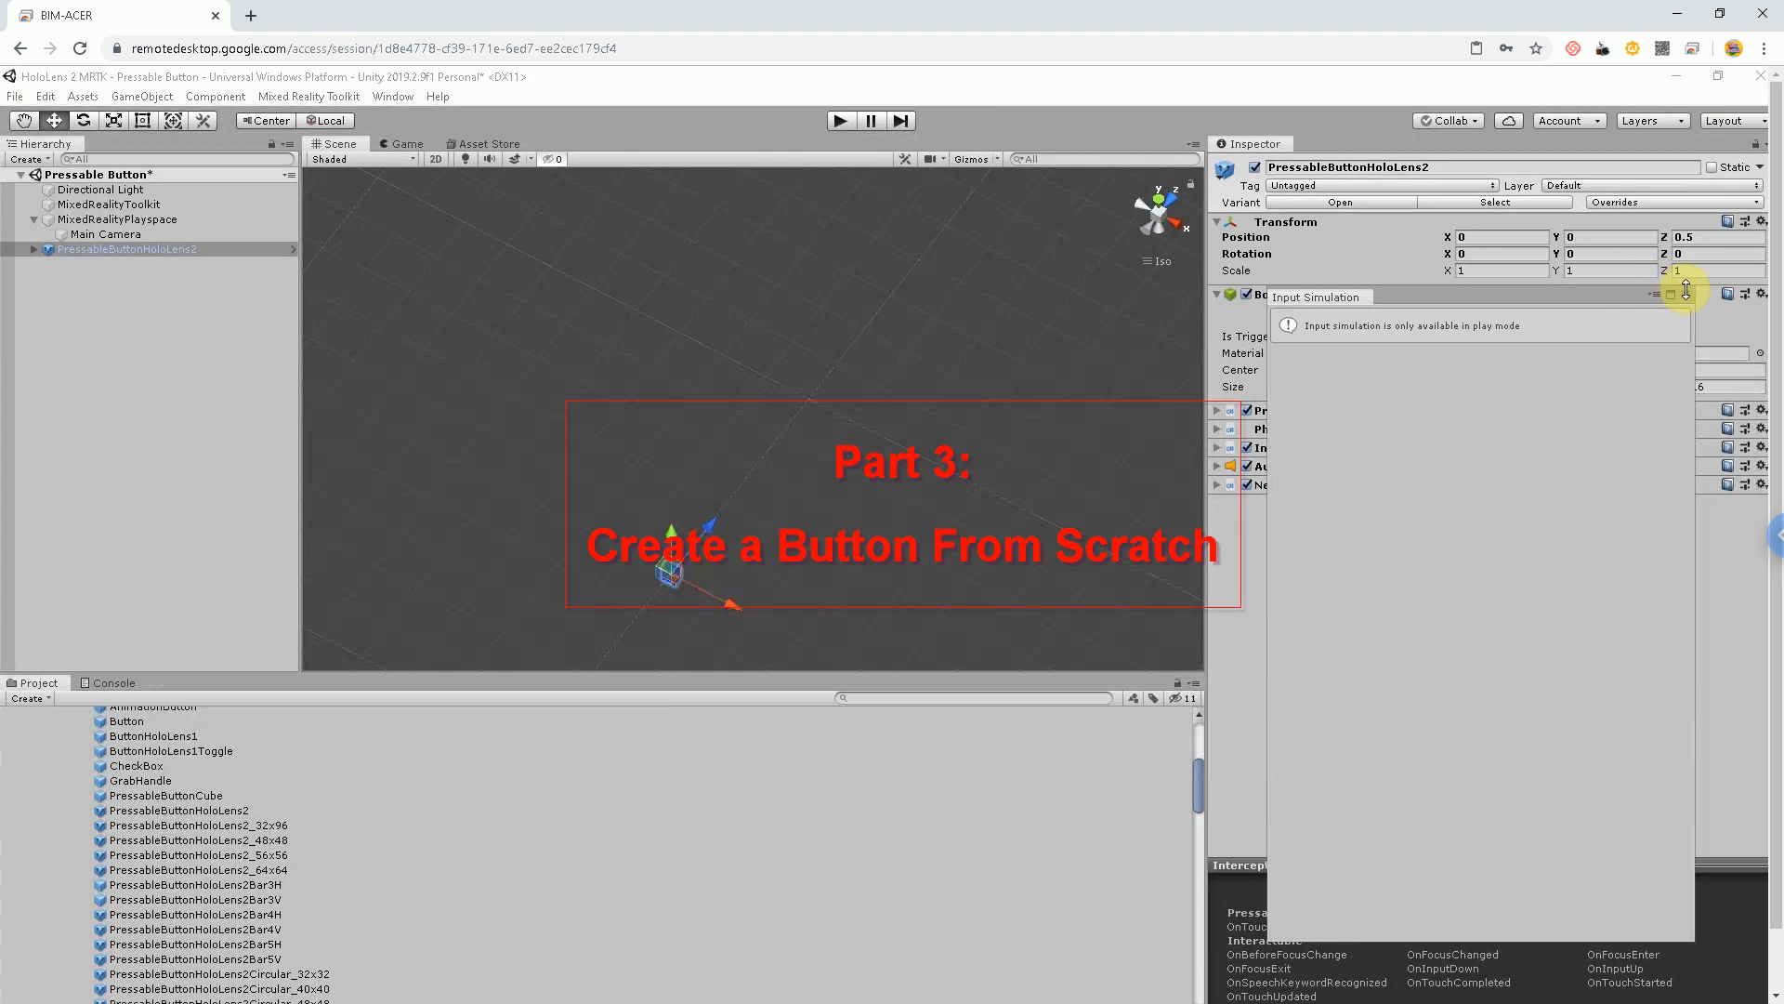
Close the Input Simulation window and set the X position of PressableButtonHoloLens2 to 0.5
left_click(1686, 294)
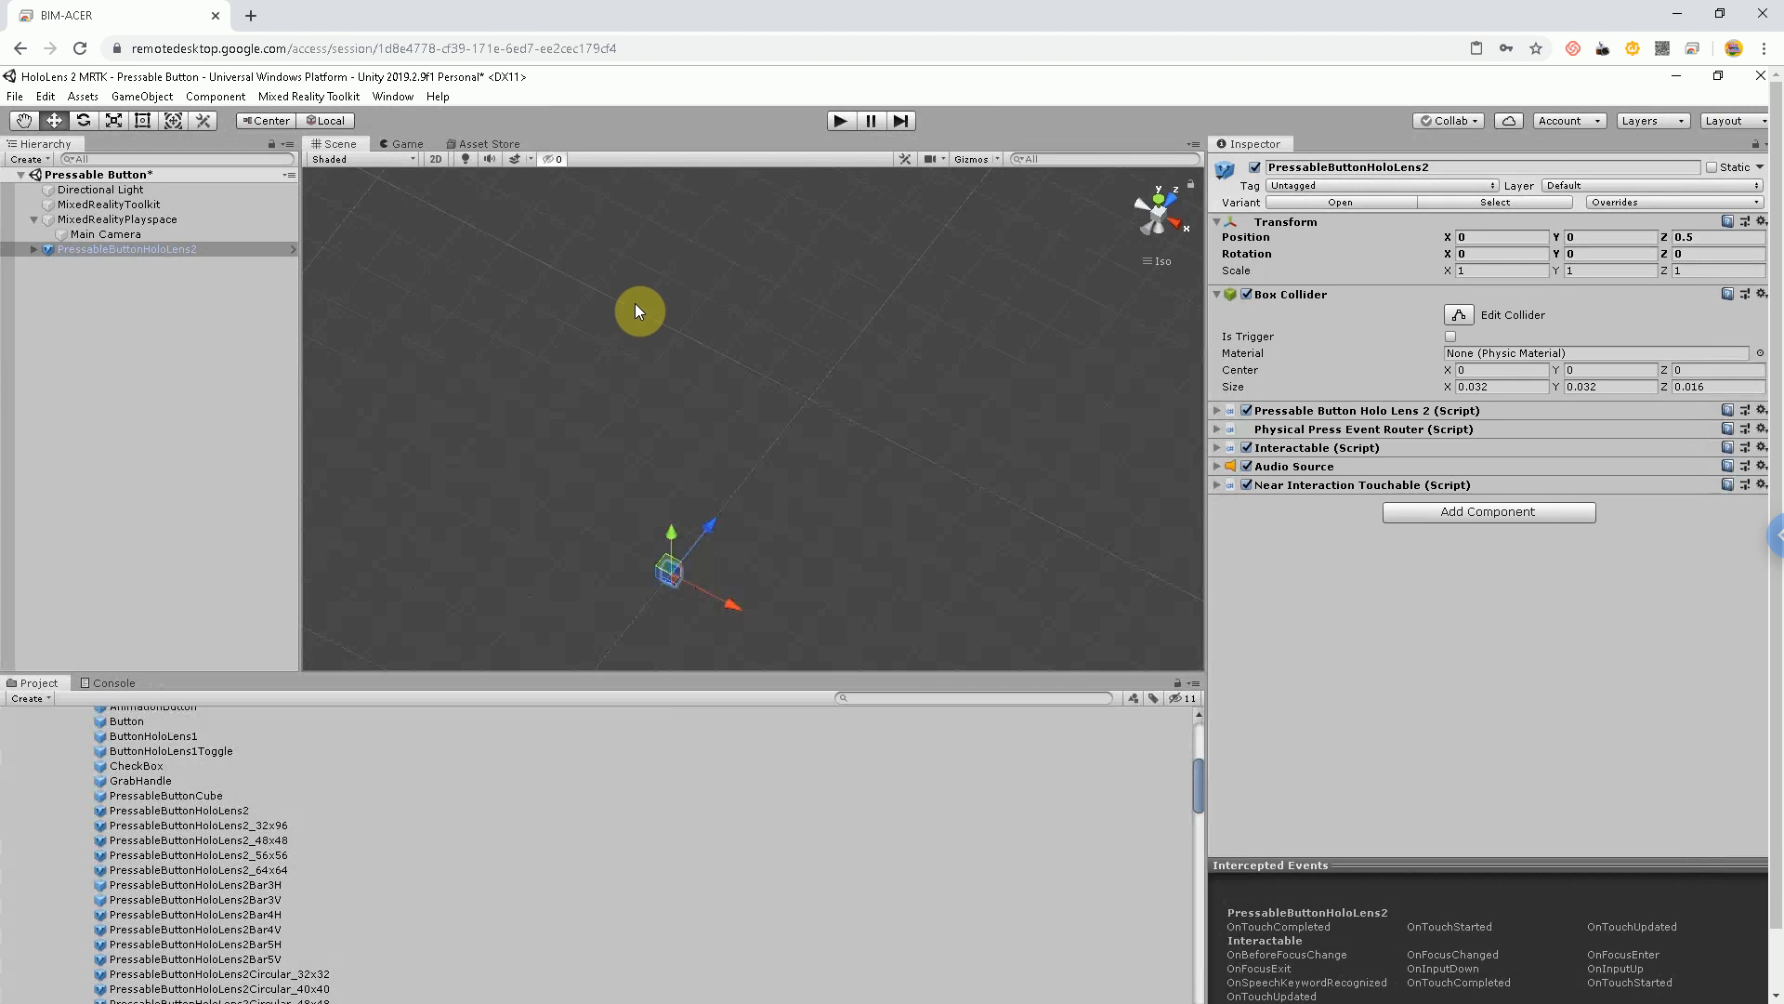
left_click(129, 250)
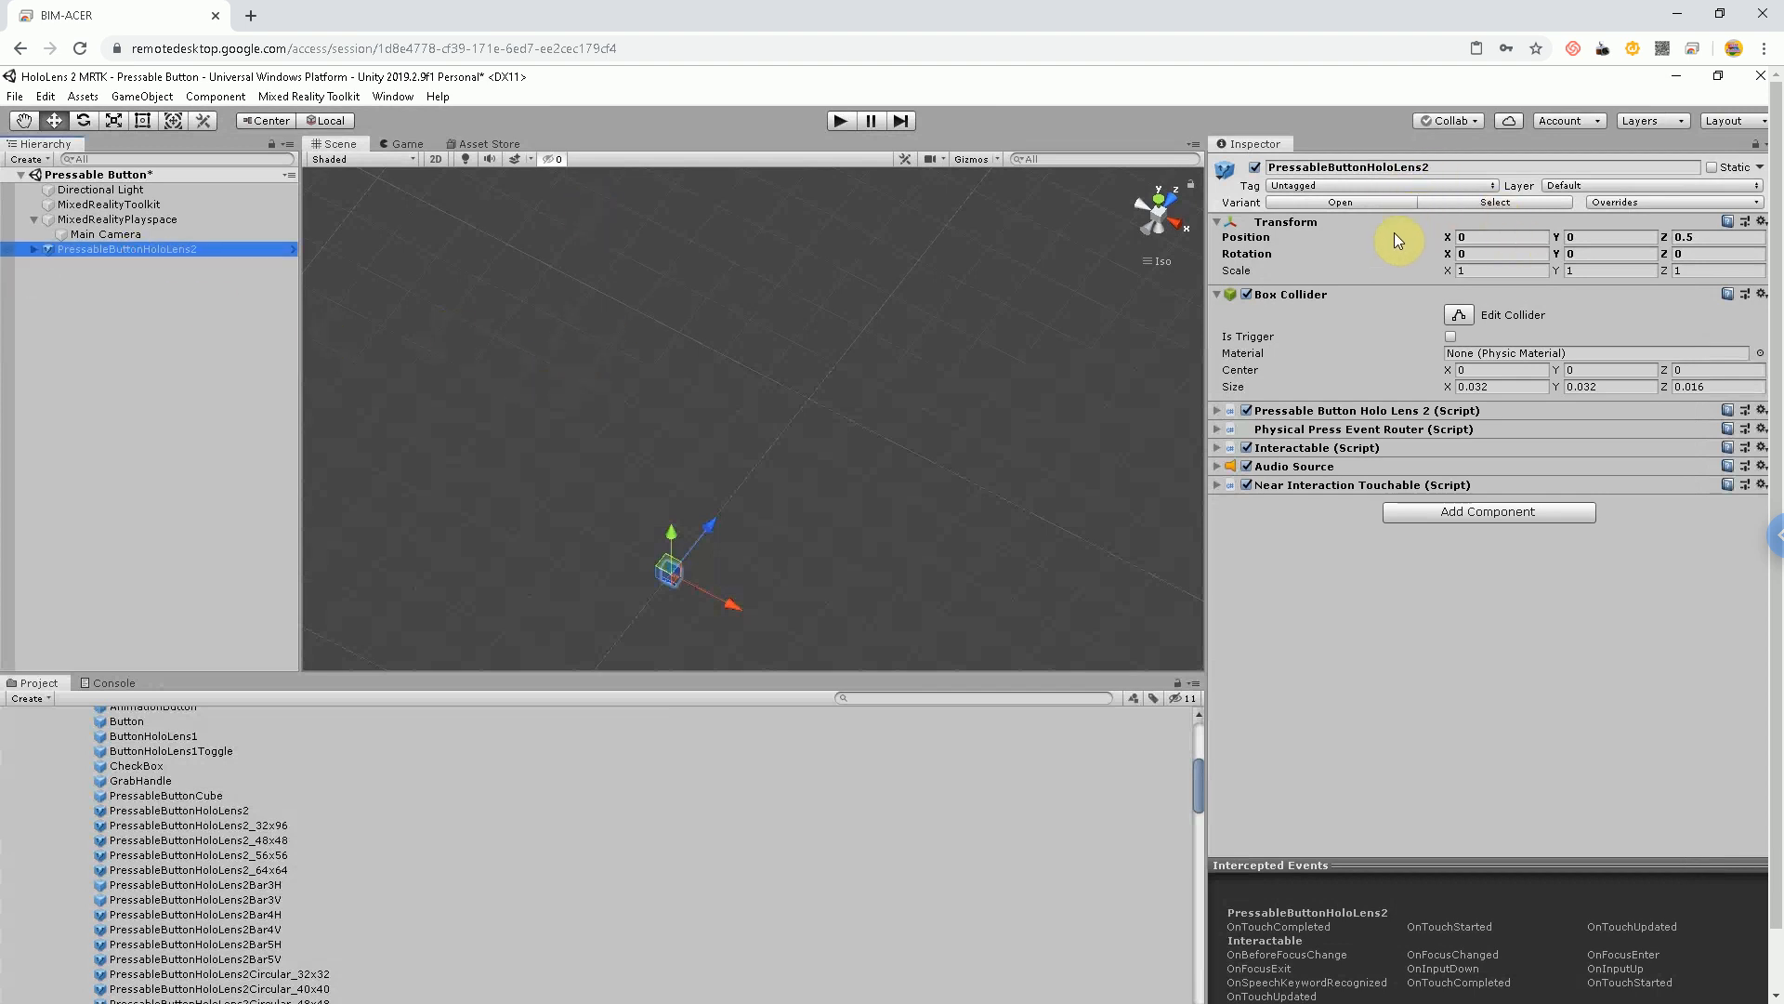
left_click(1487, 238)
type("0.5")
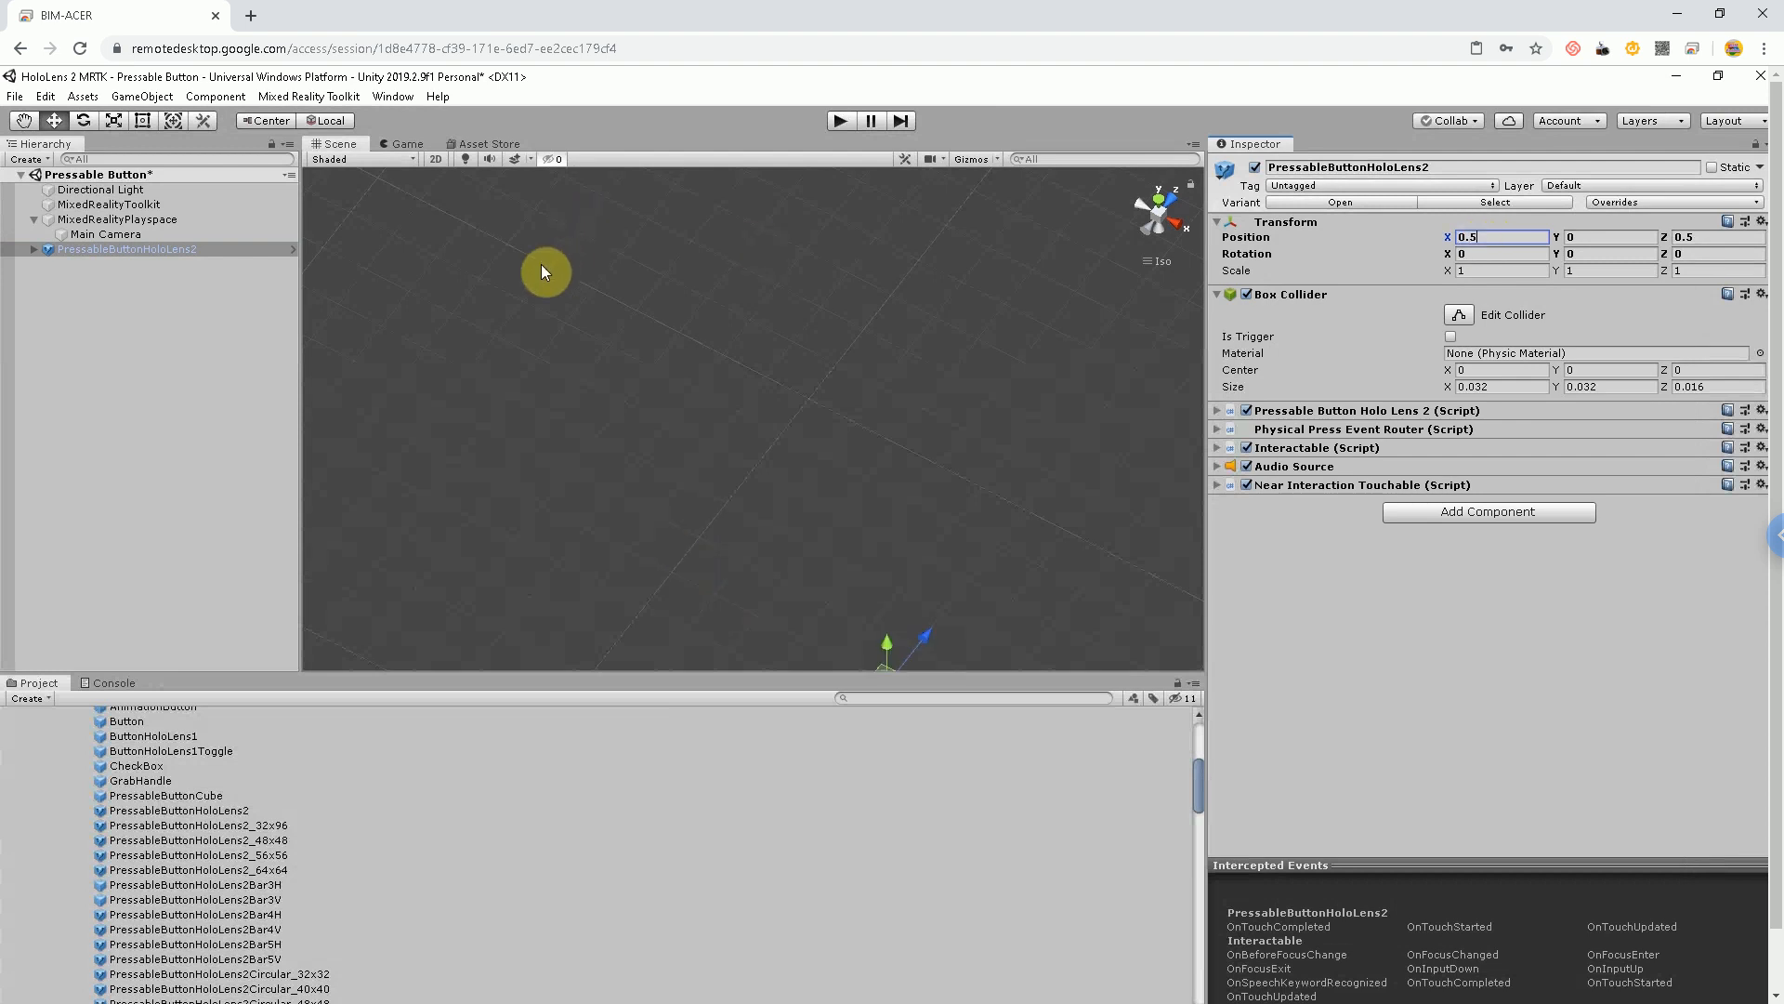
Create an empty game object at the scene's root level and rename it Pressable Button
right_click(212, 339)
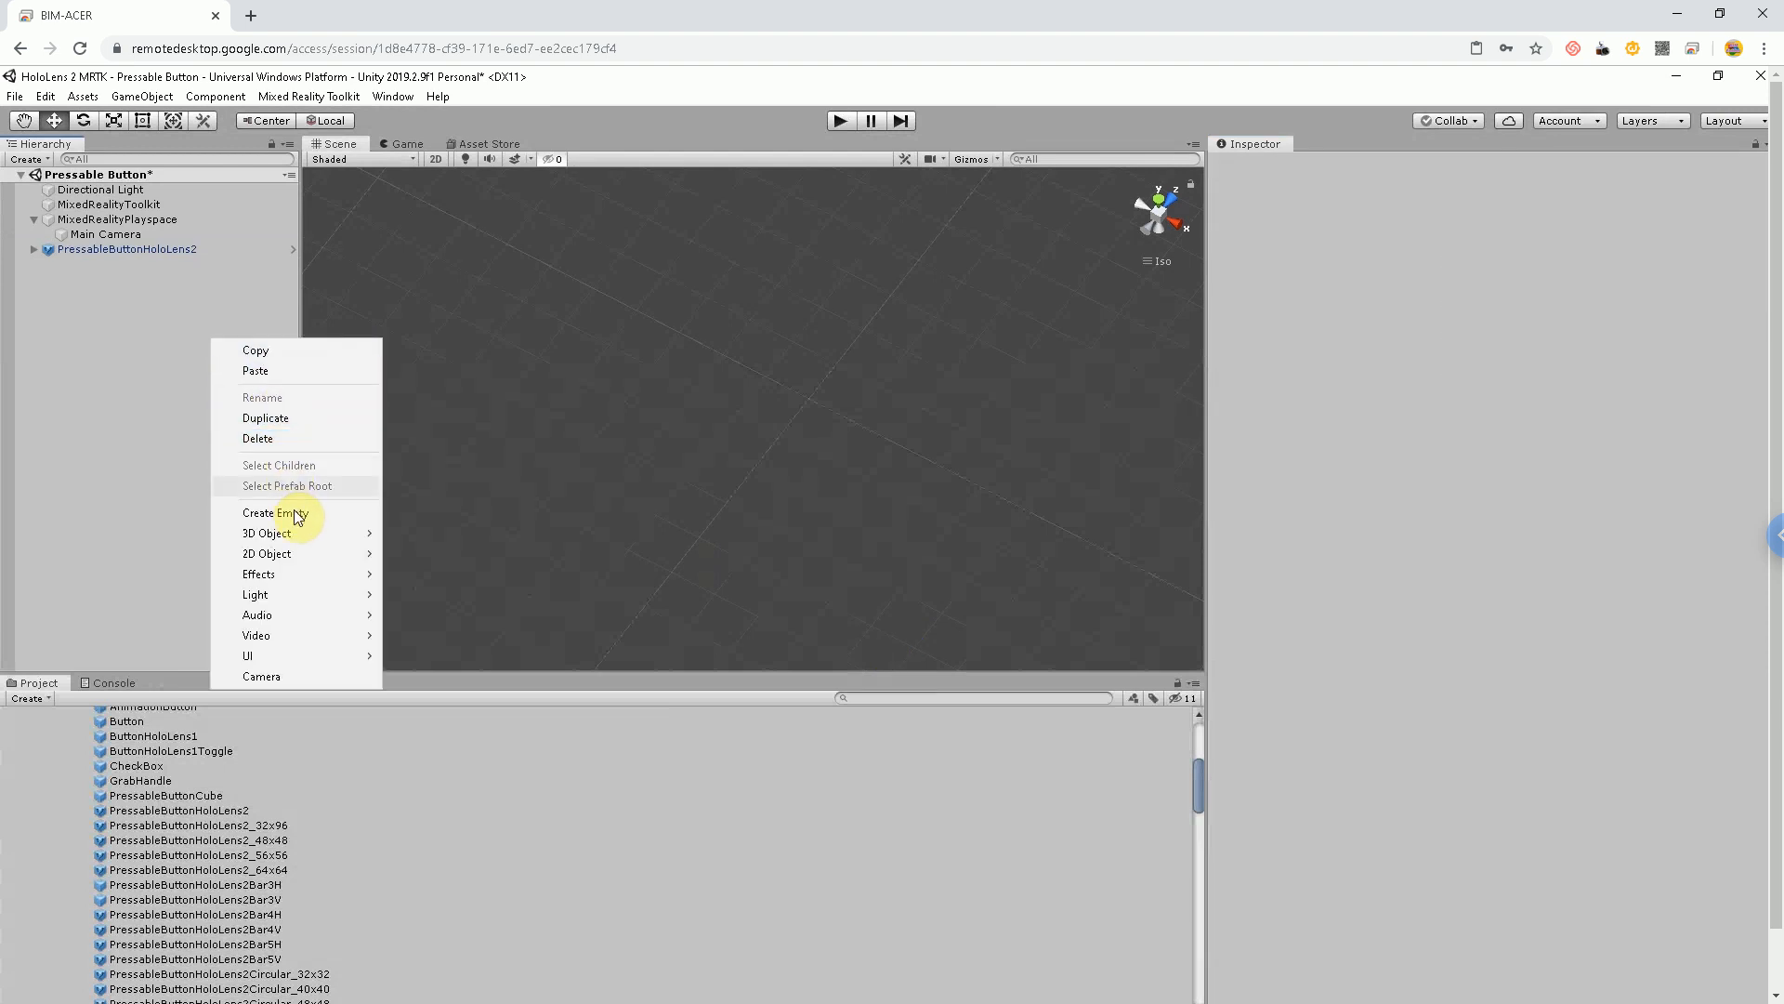
left_click(283, 512)
right_click(76, 264)
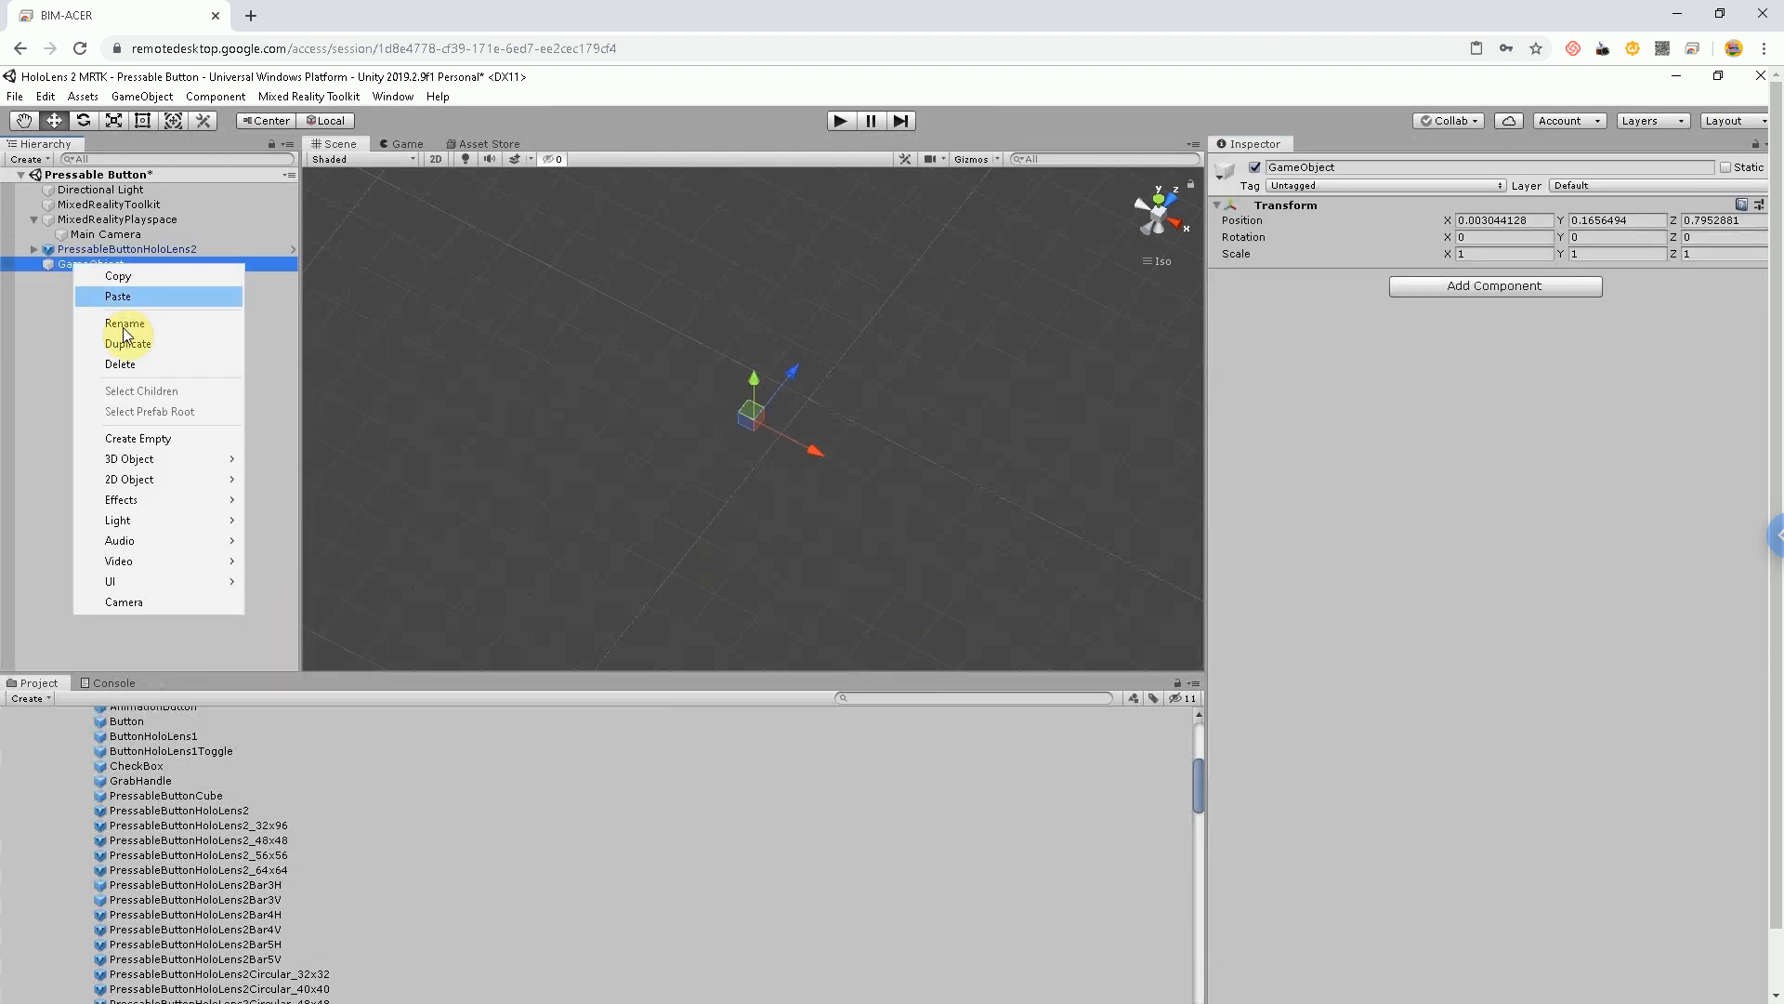
left_click(120, 321)
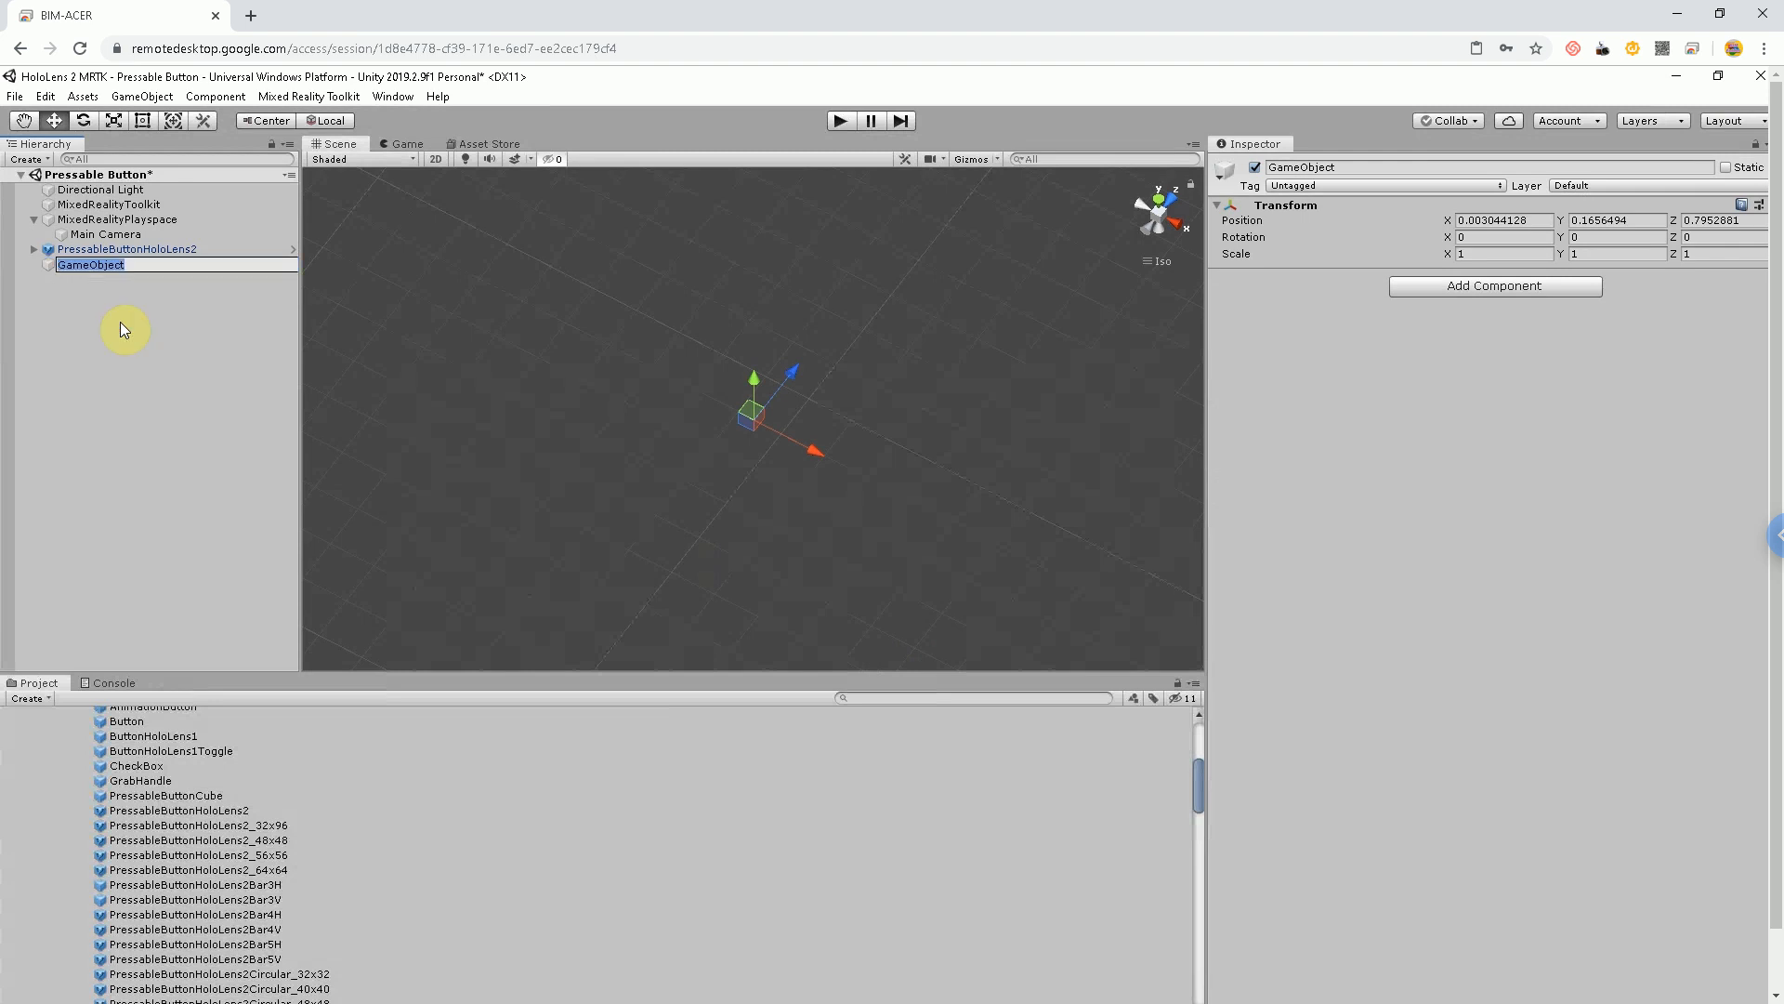
type("Pressable Button")
key("Return")
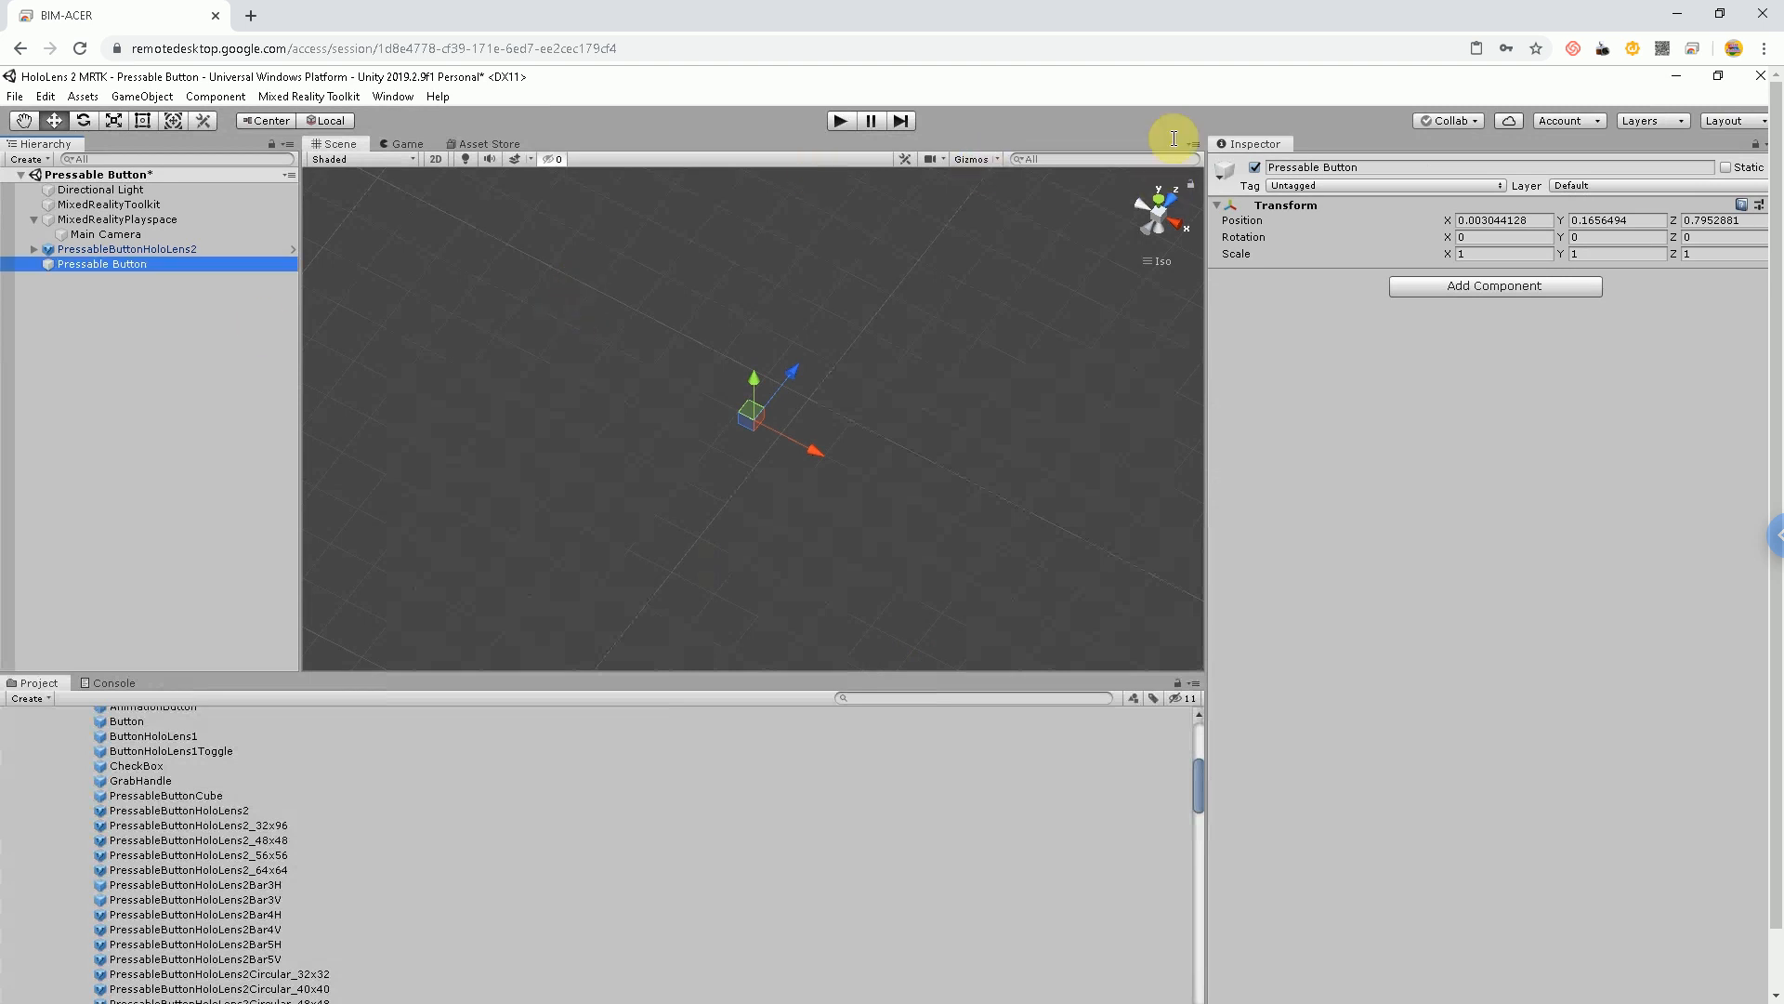
Set the Pressable Button object's position to X 0, Y 0, Z 0.7
left_click(1476, 217)
type("0")
key("Tab")
type("0")
key("Tab")
type("0.7")
Create a 3D cube and make it a child of the Pressable Button object
left_click(83, 389)
right_click(104, 367)
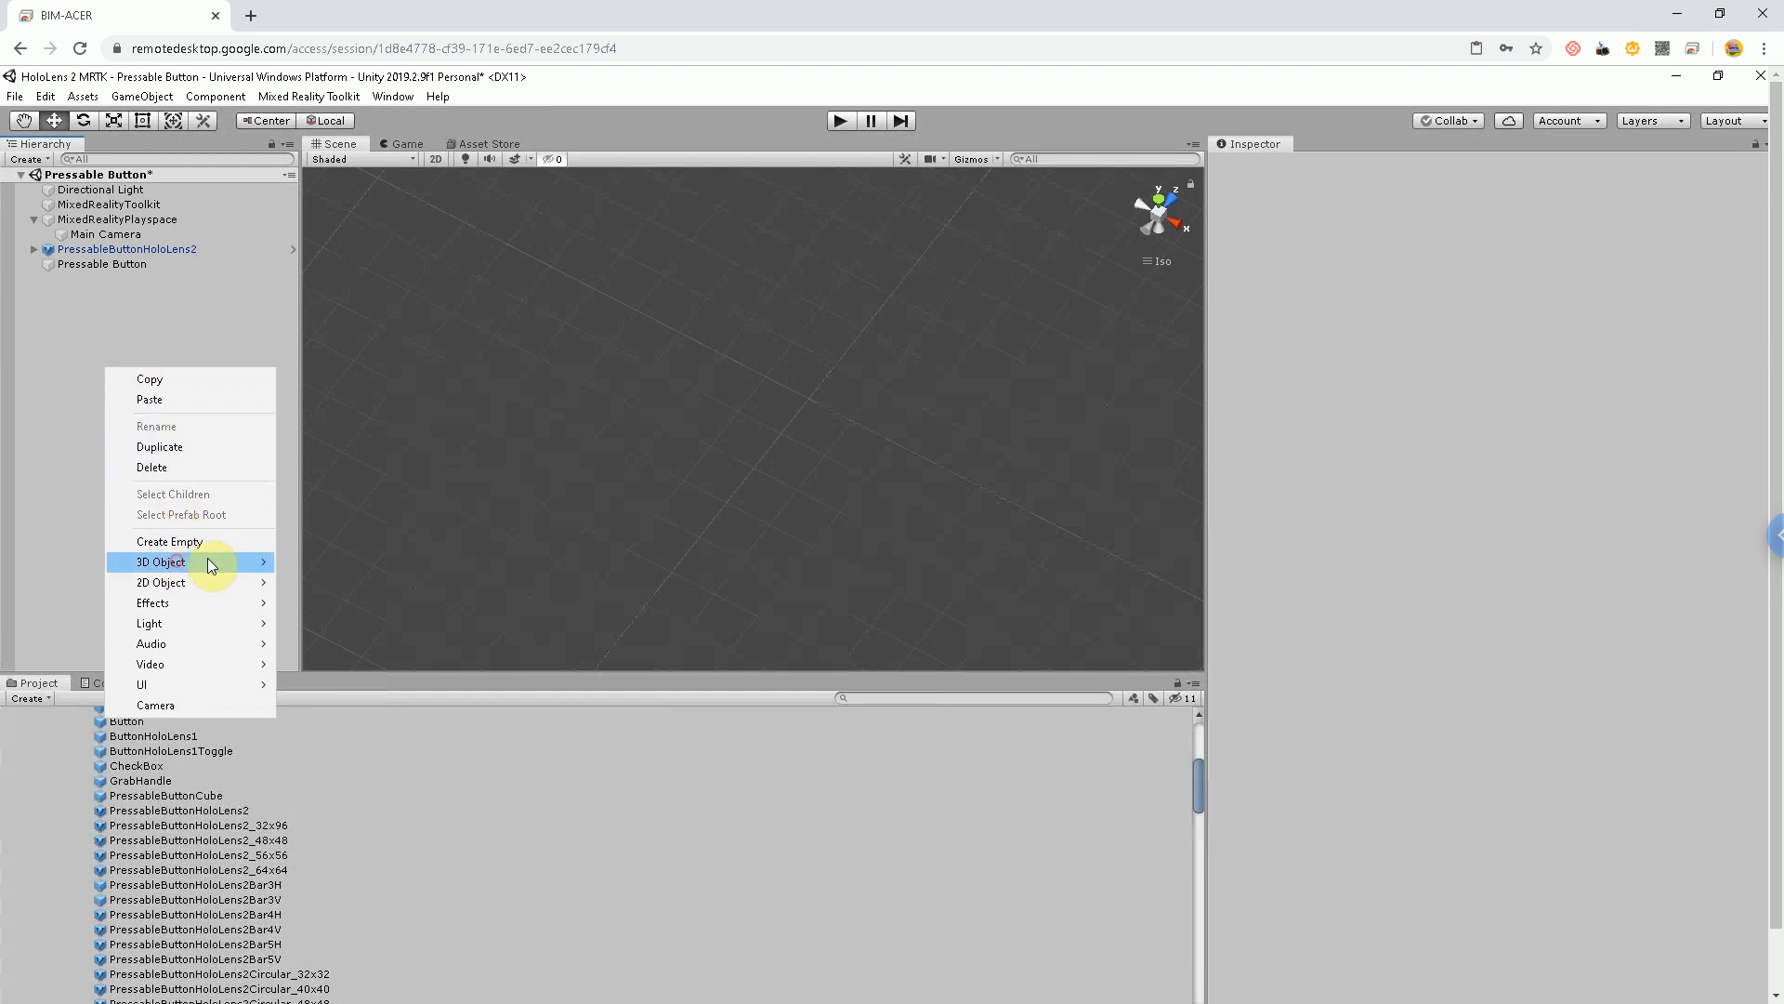
mouse_move(185, 562)
left_click(306, 564)
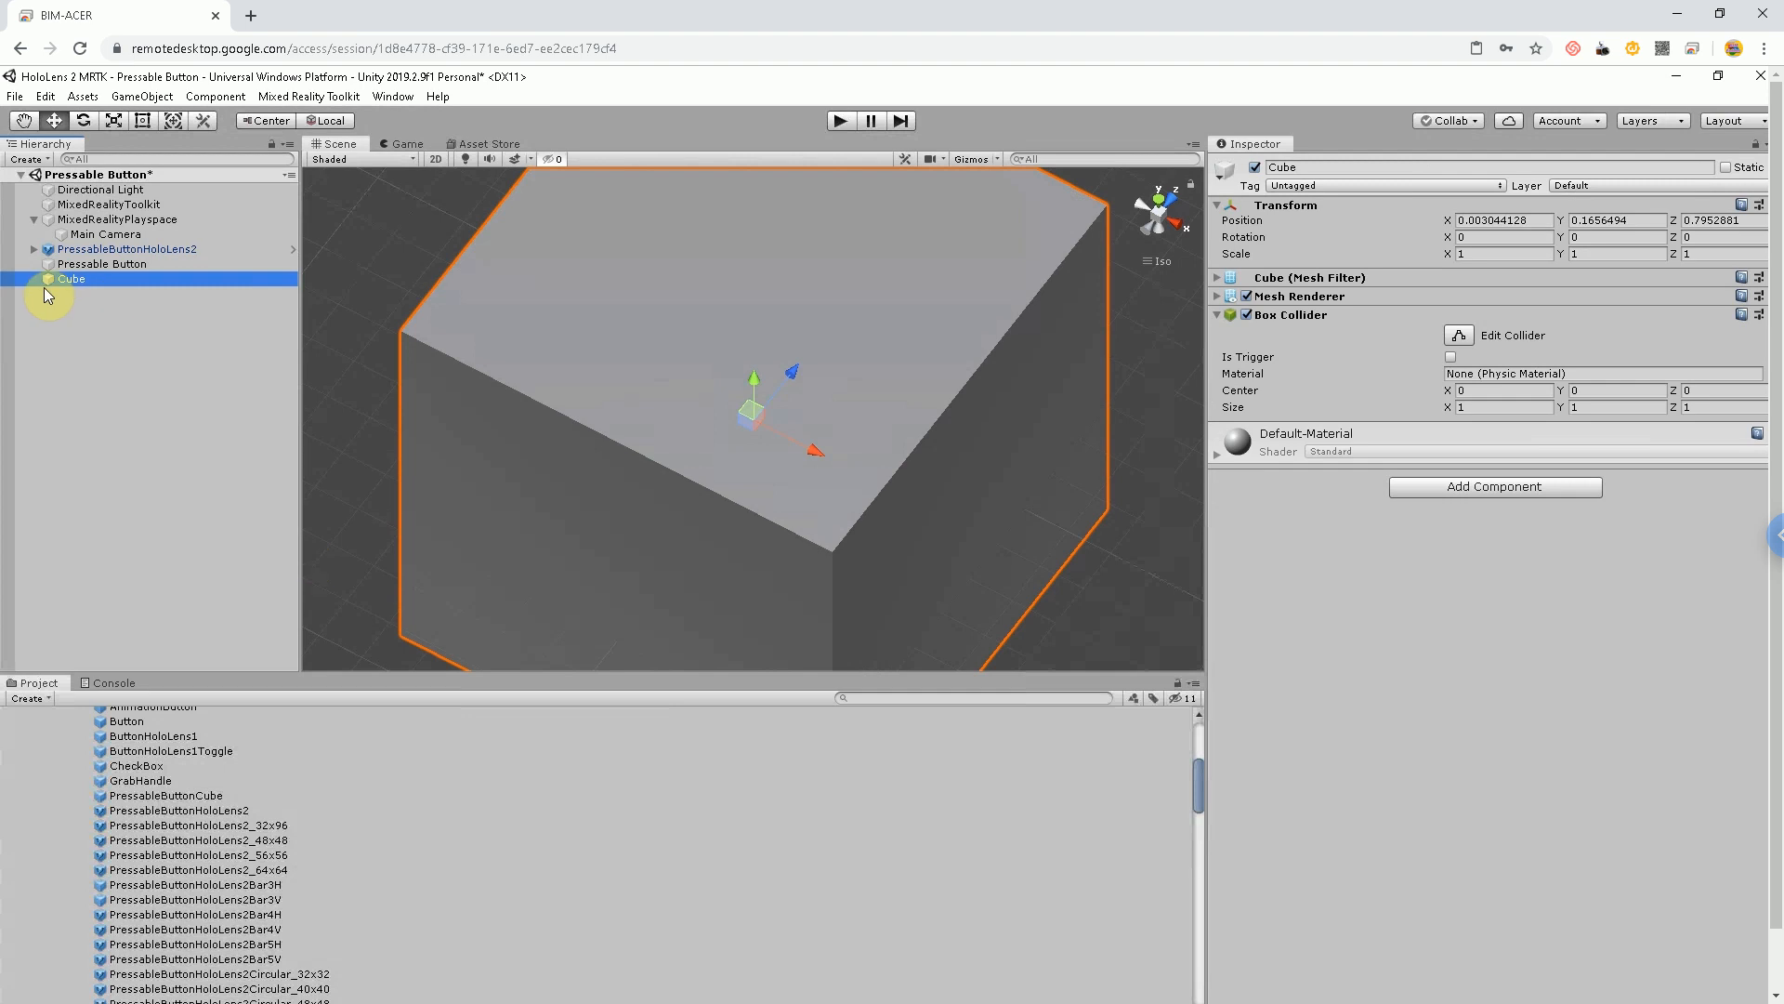
left_click_drag(65, 277, 79, 268)
Set the cube's scale to 0.1 on the X, Y and Z axes
left_click(1492, 254)
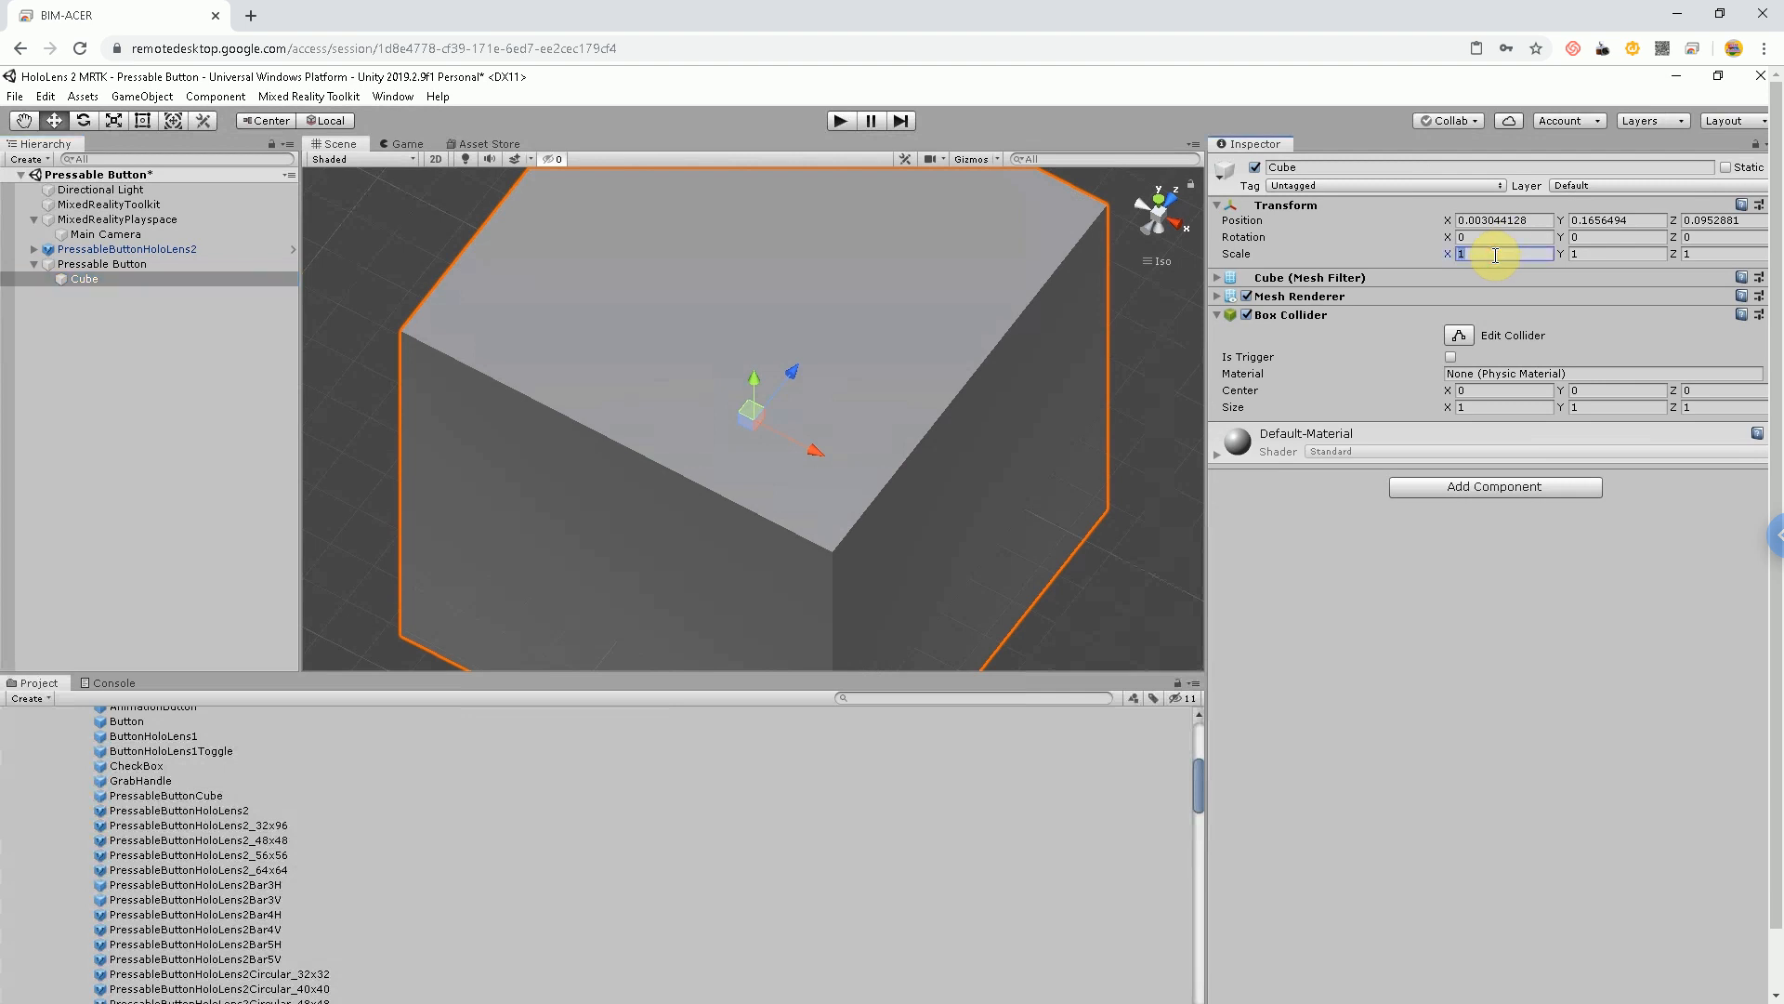
type("0.1")
key("Tab")
type("0.1")
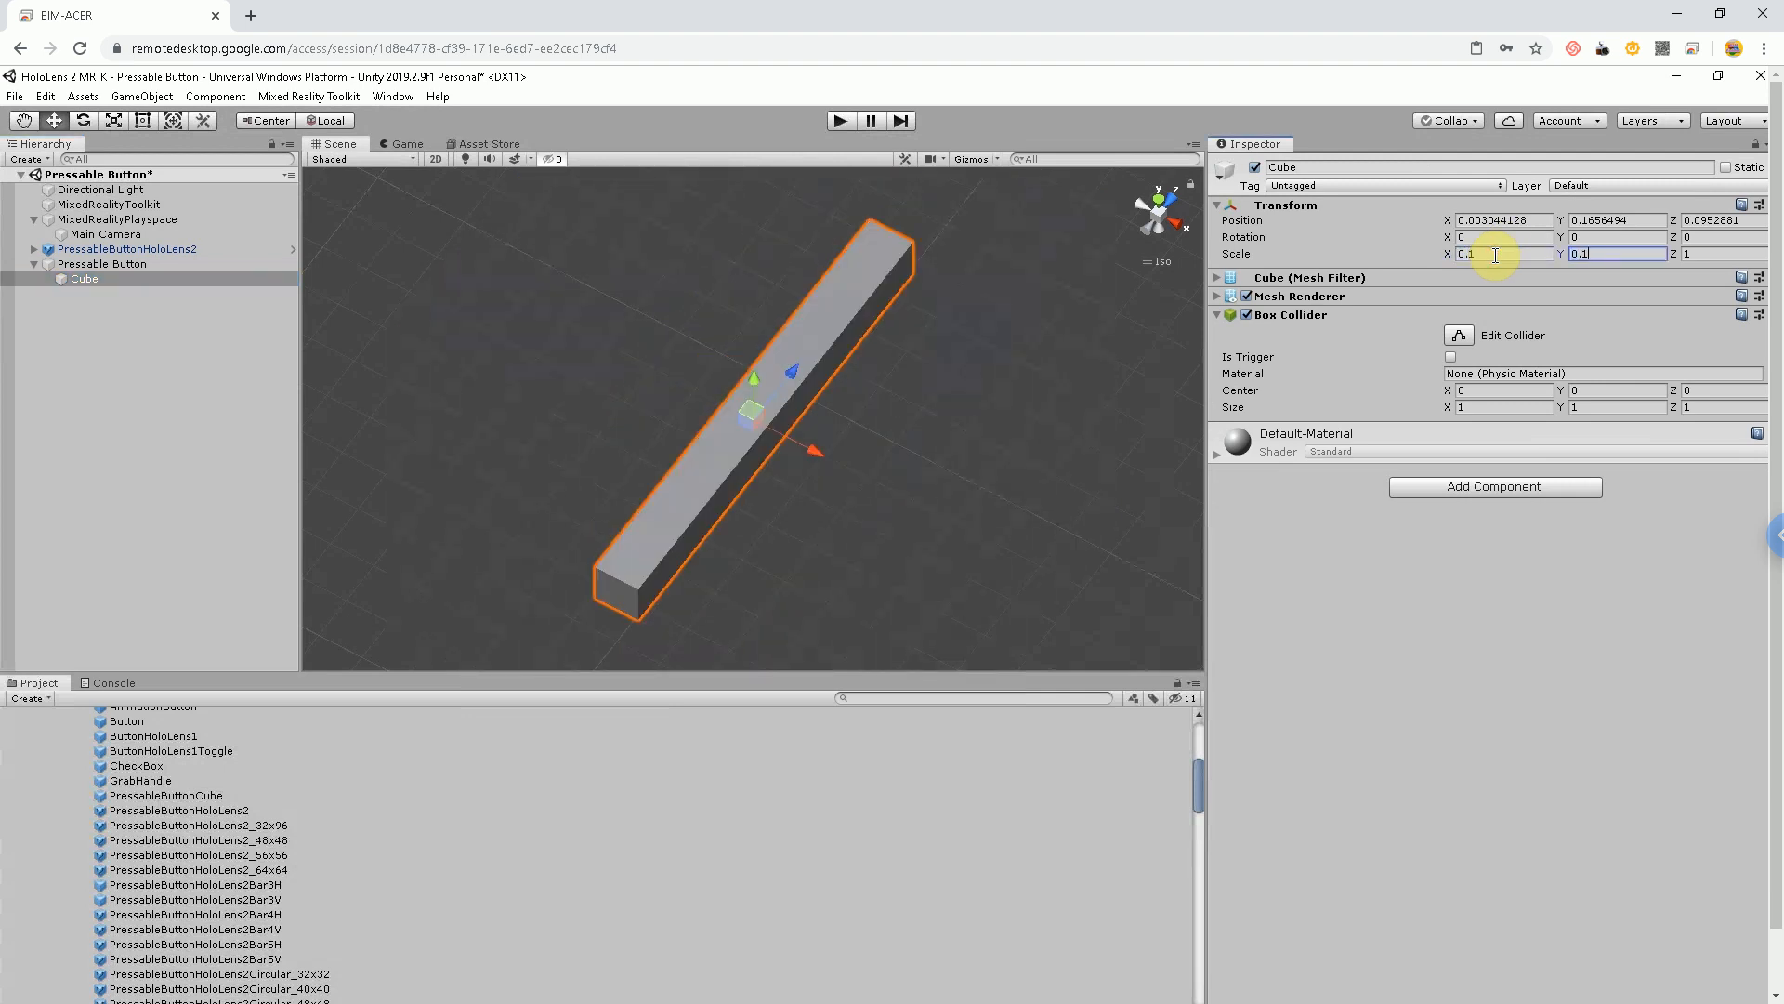
key("Tab")
type("0.1")
key("Return")
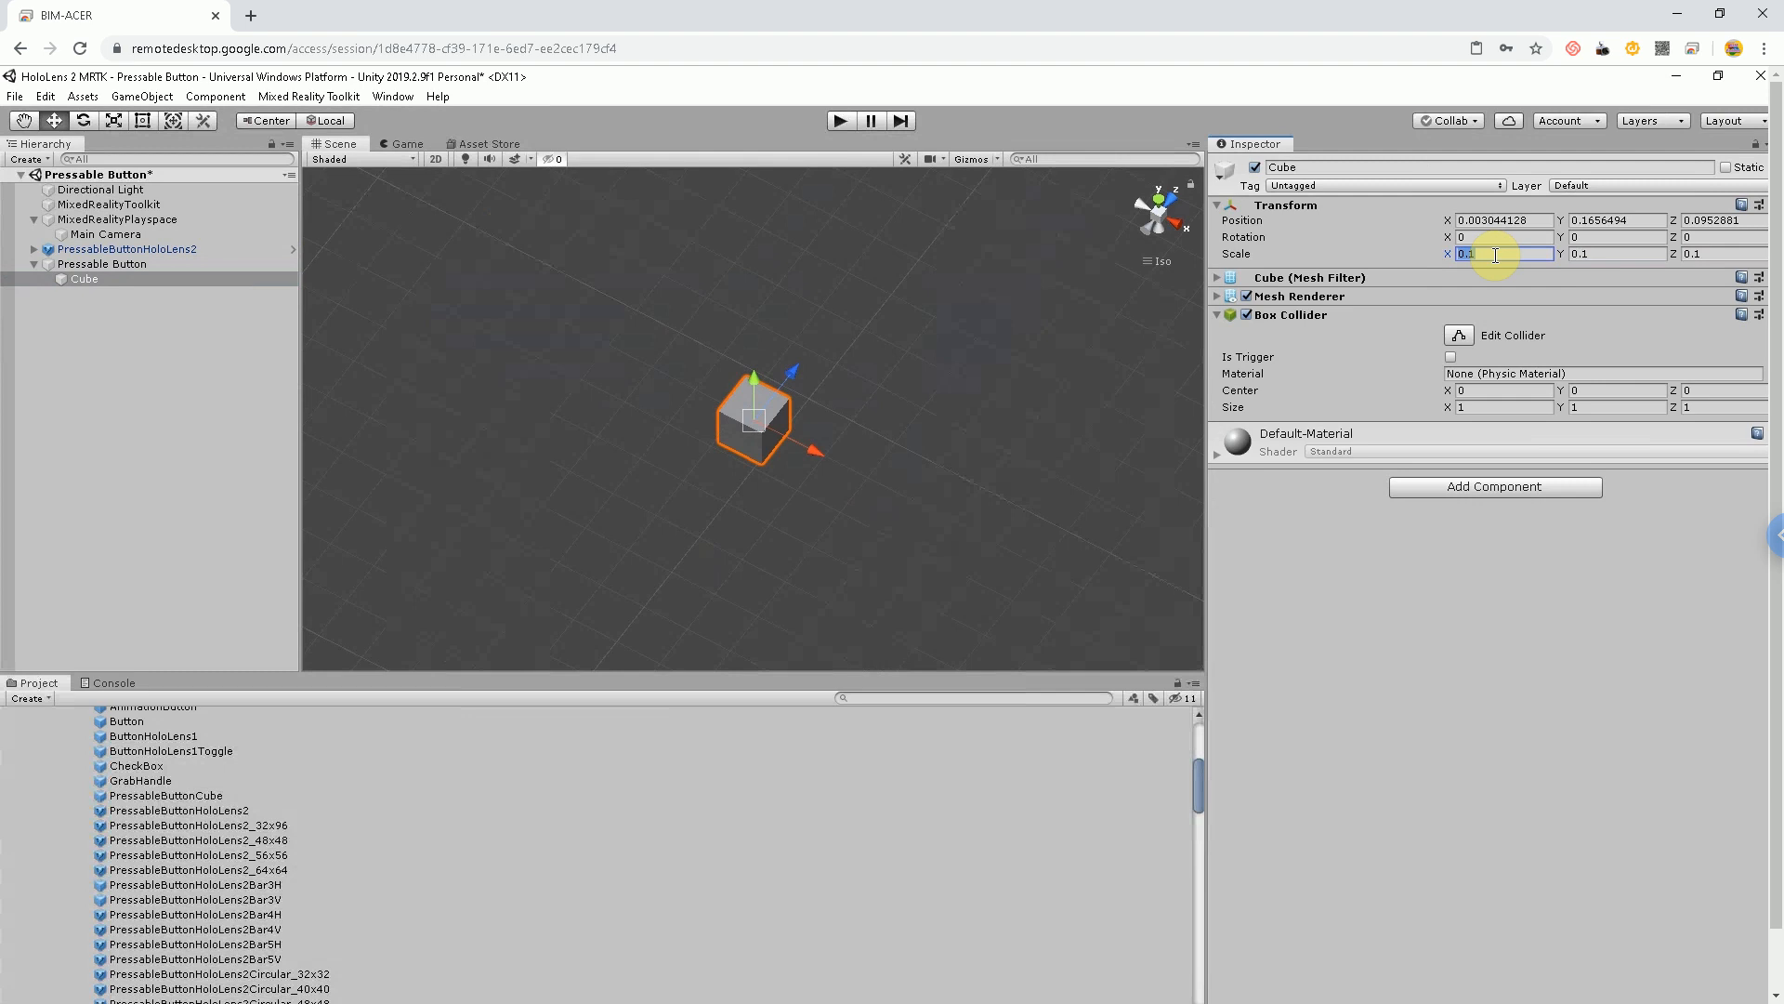
Set the cube's position relative to its parent to 0 on the X, Y and Z axes
key("shift+Tab")
key("shift+Tab")
key("shift+Tab")
left_click(1539, 224)
type("0")
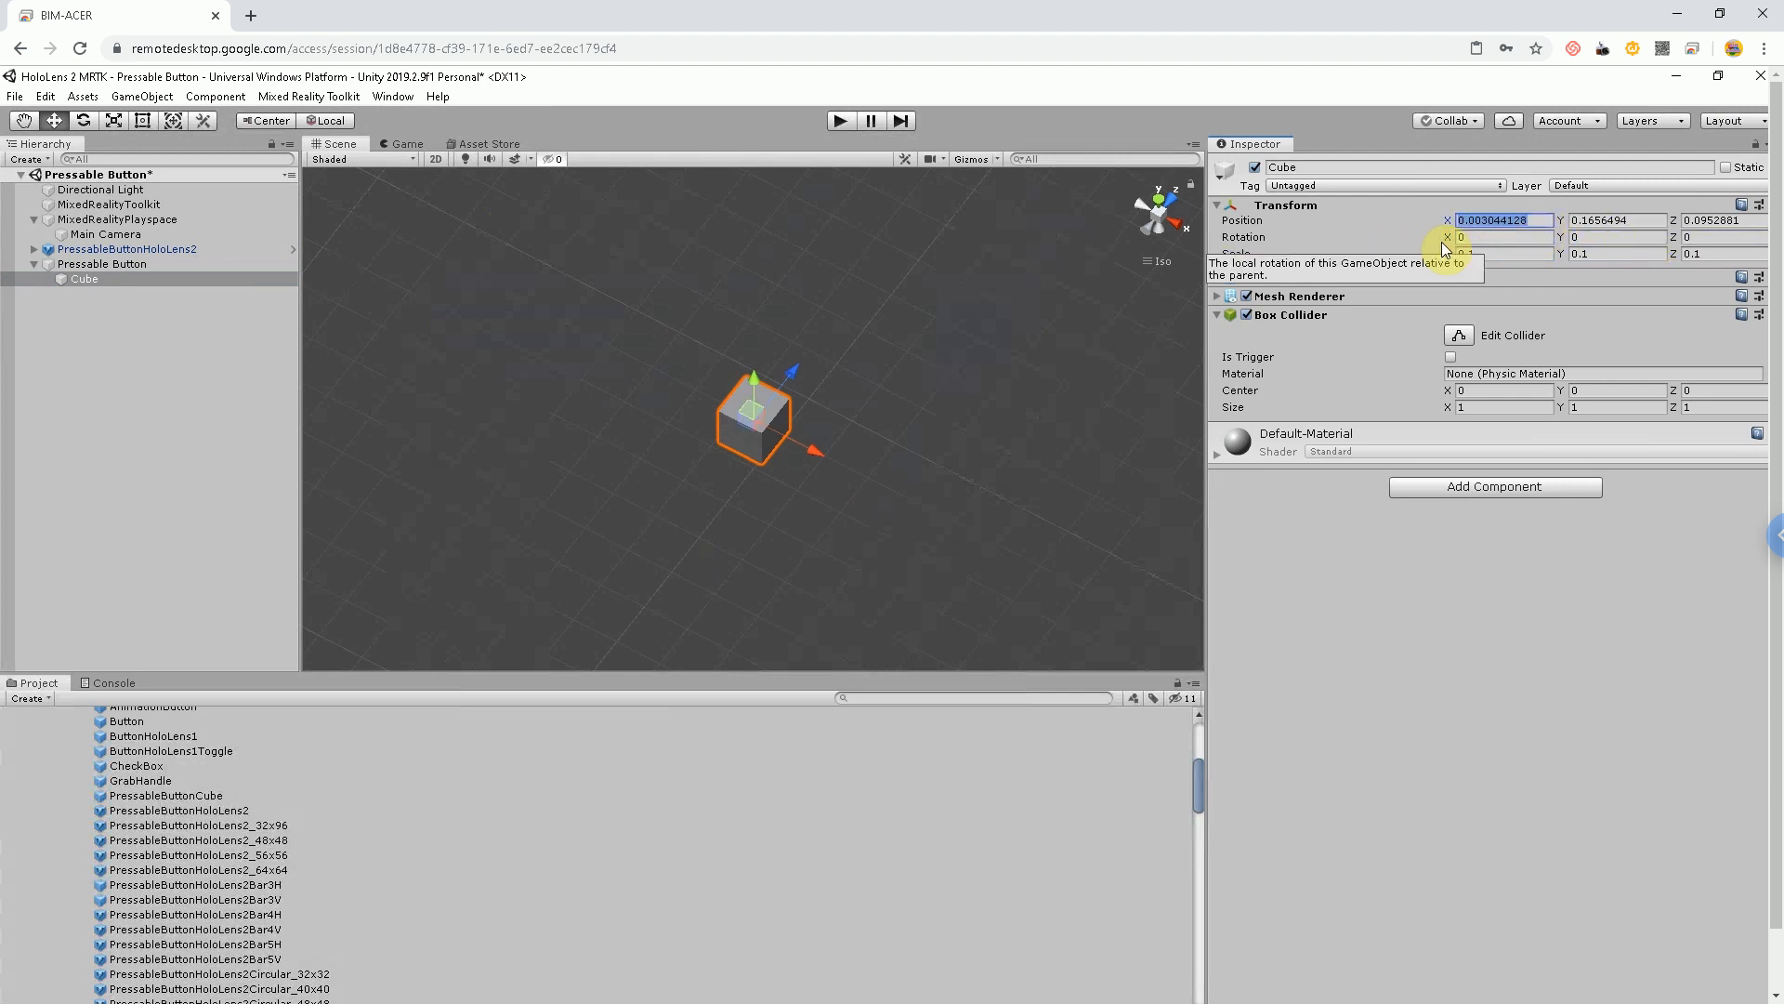
key("Tab")
type("0")
key("Tab")
type("0")
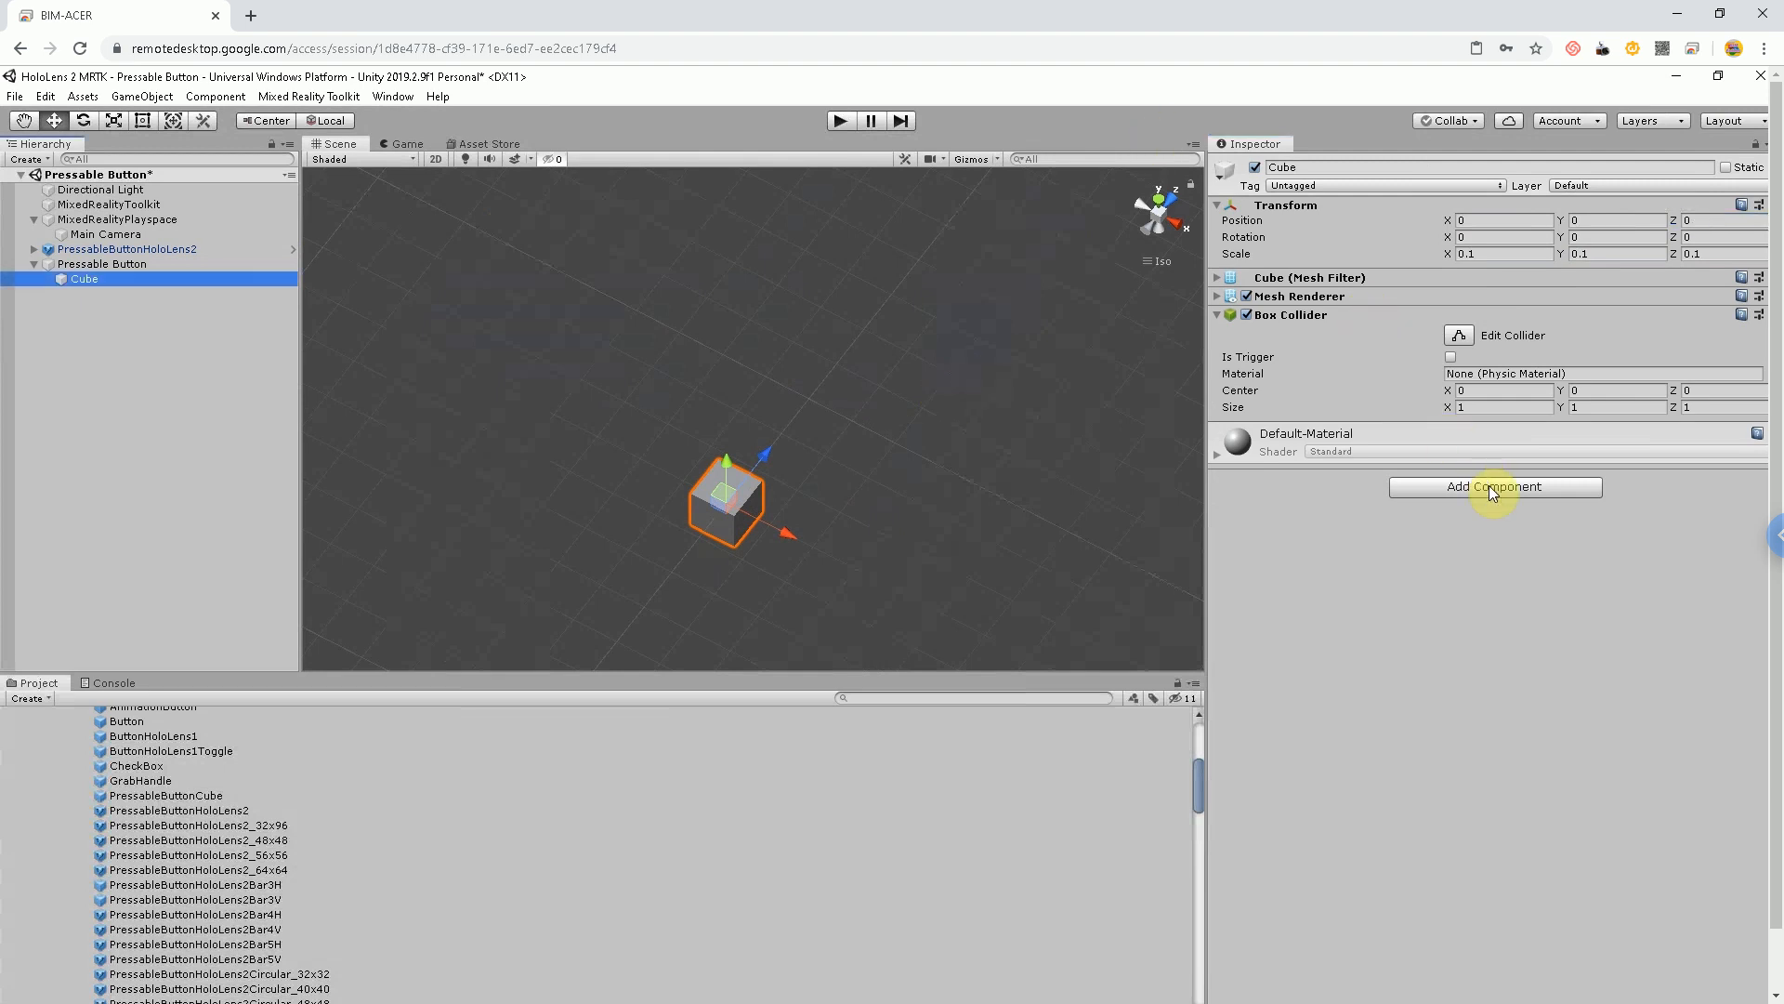
Add a Near Interaction Touchable component to the cube and fix its bounds and center to match the box collider
left_click(1489, 485)
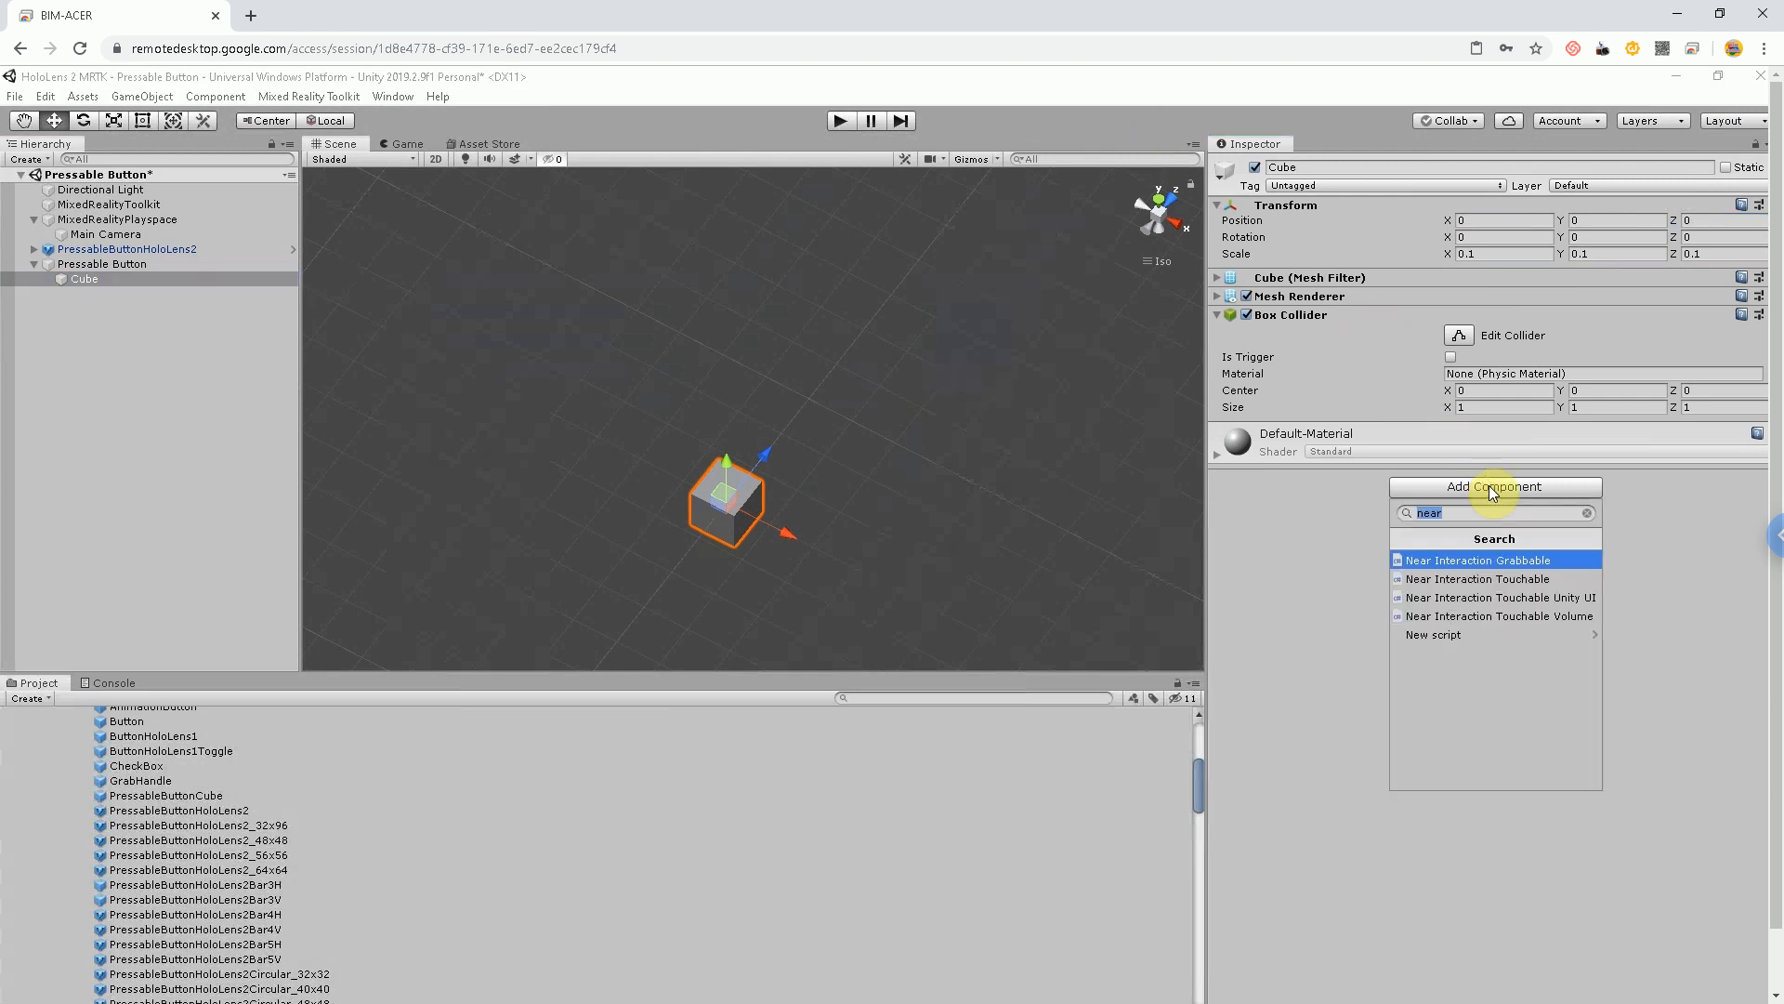
type("Near inter")
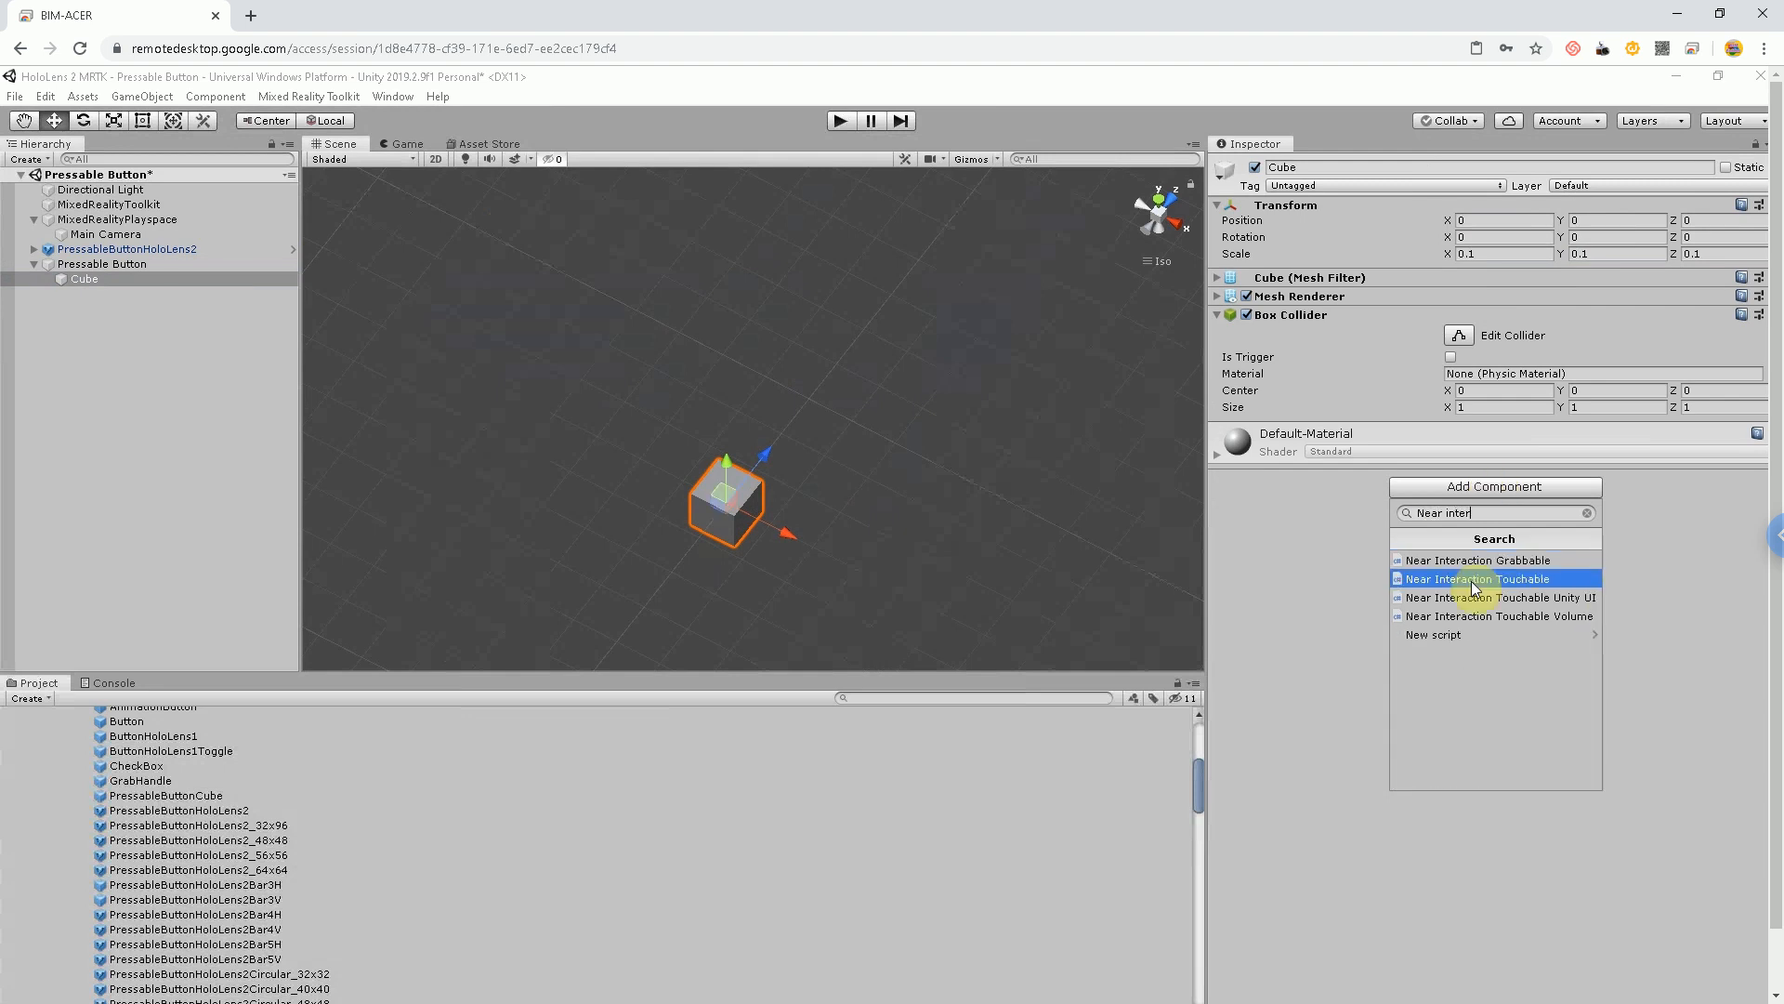
left_click(1474, 580)
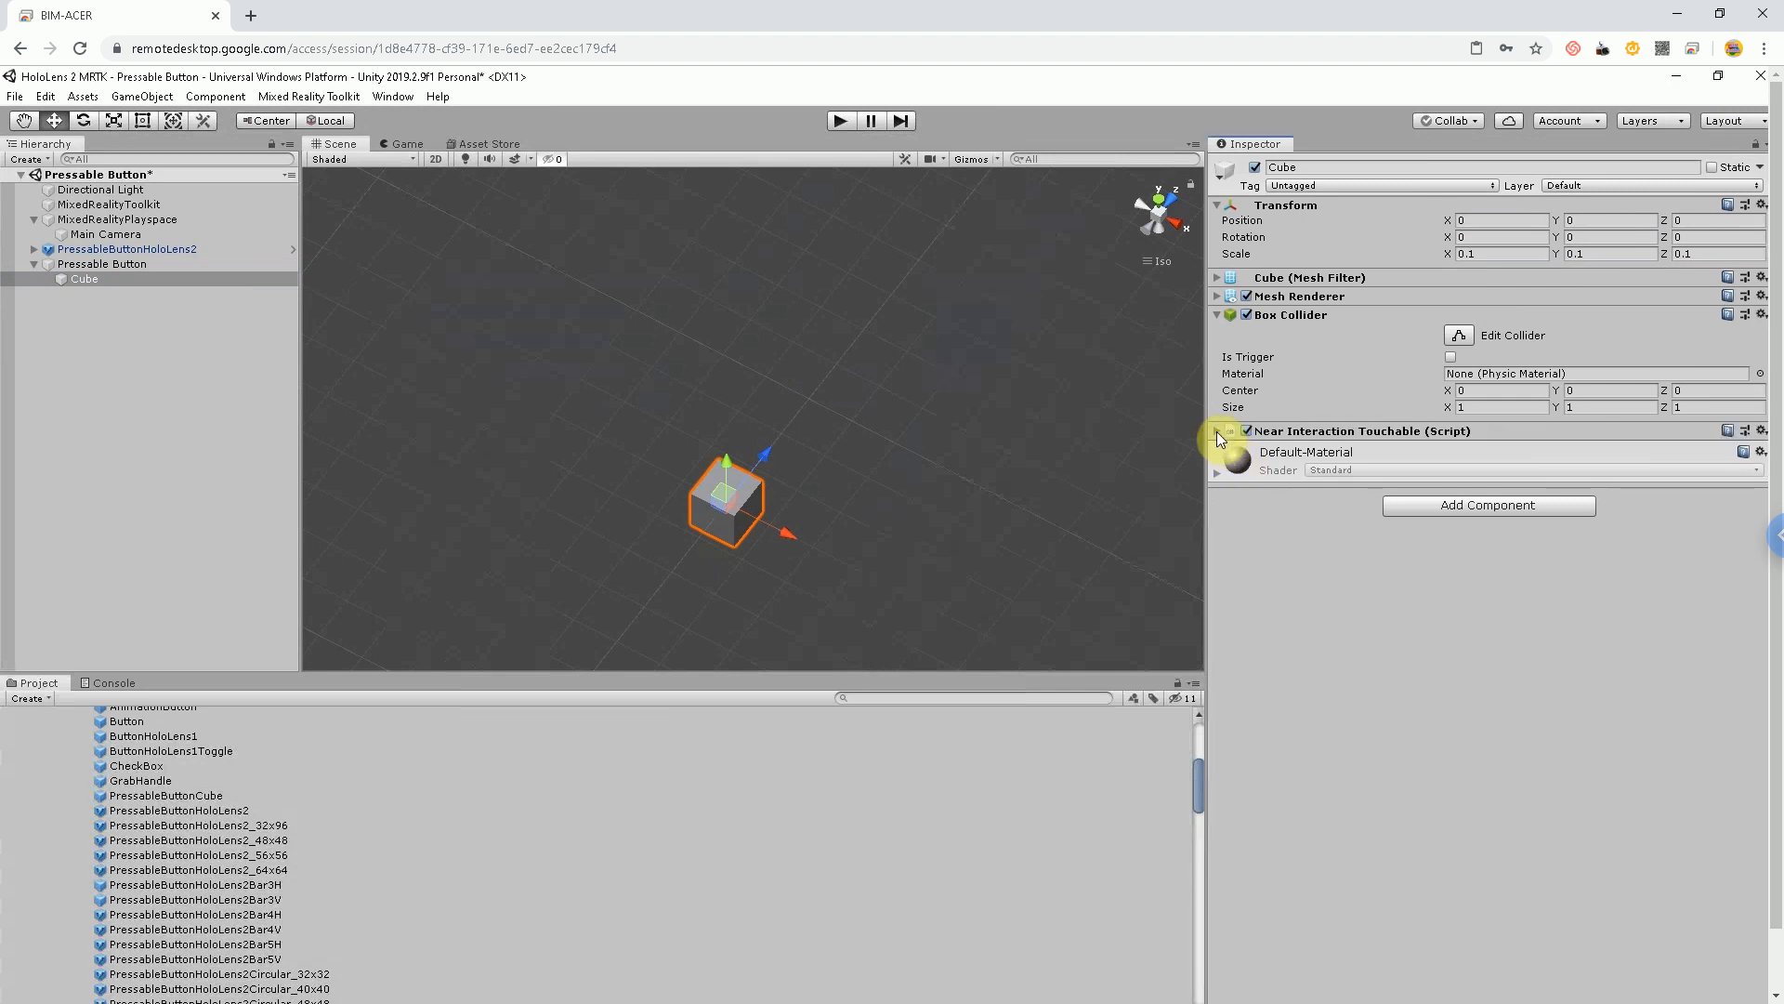
left_click(1217, 431)
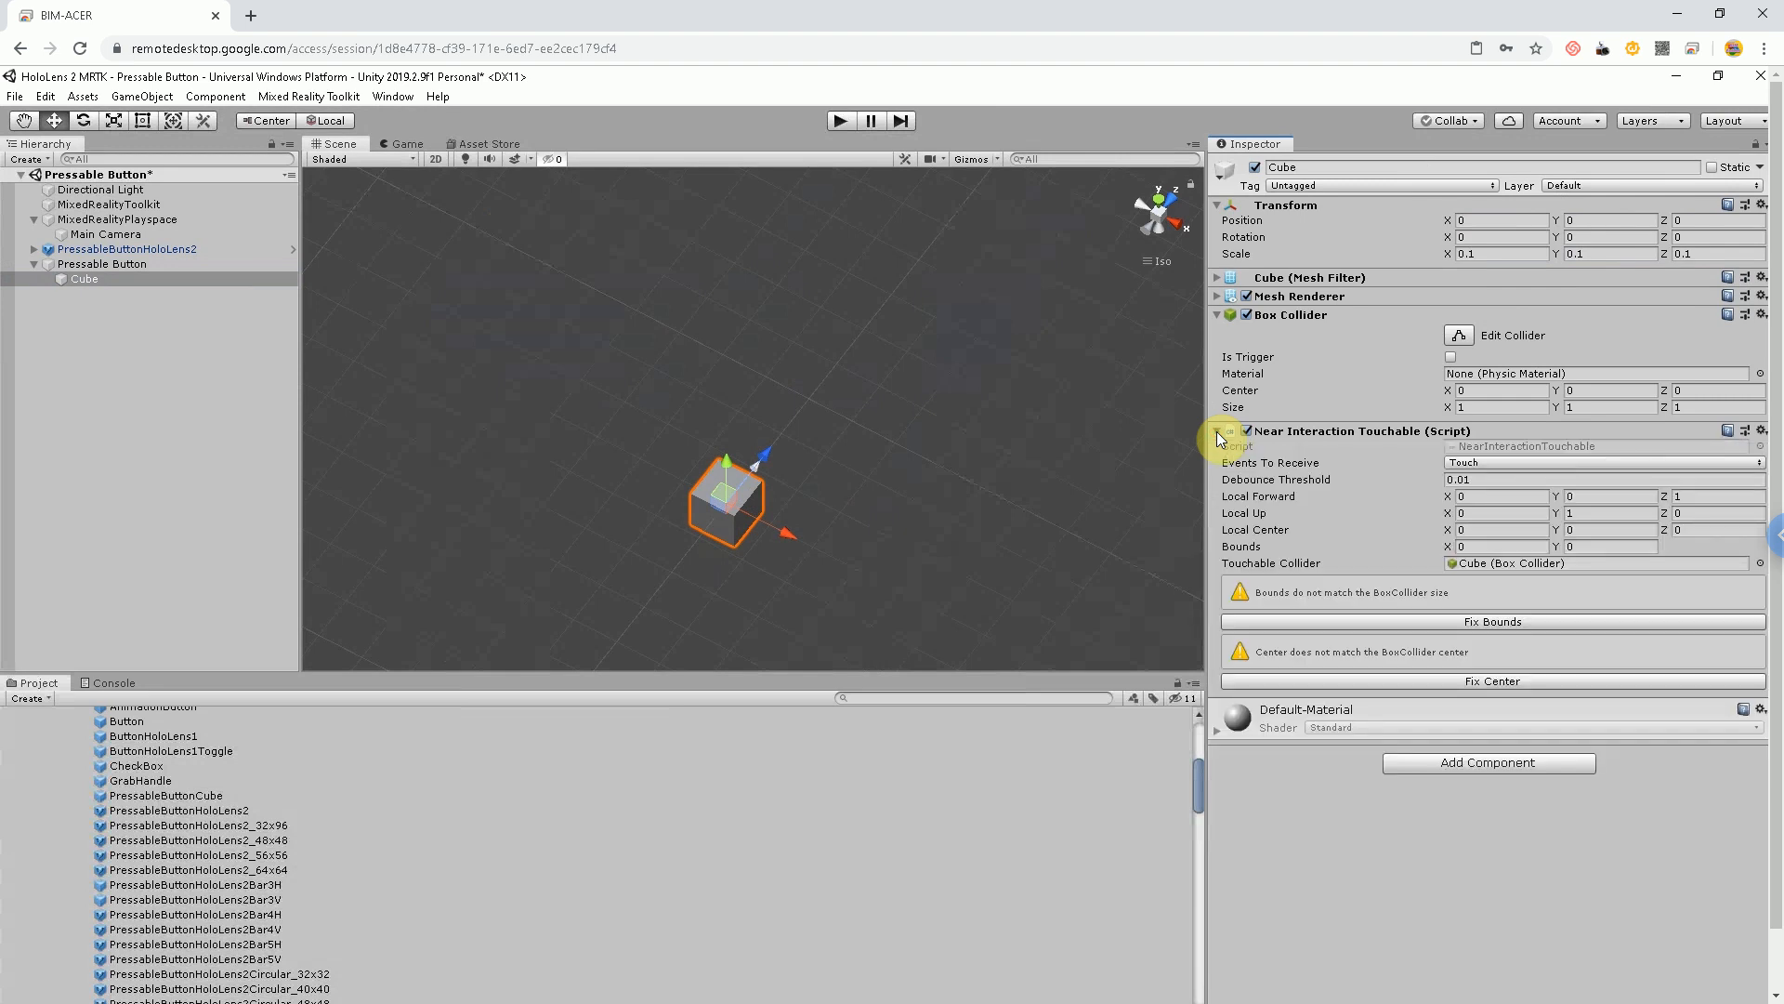
left_click(1519, 619)
left_click(1497, 624)
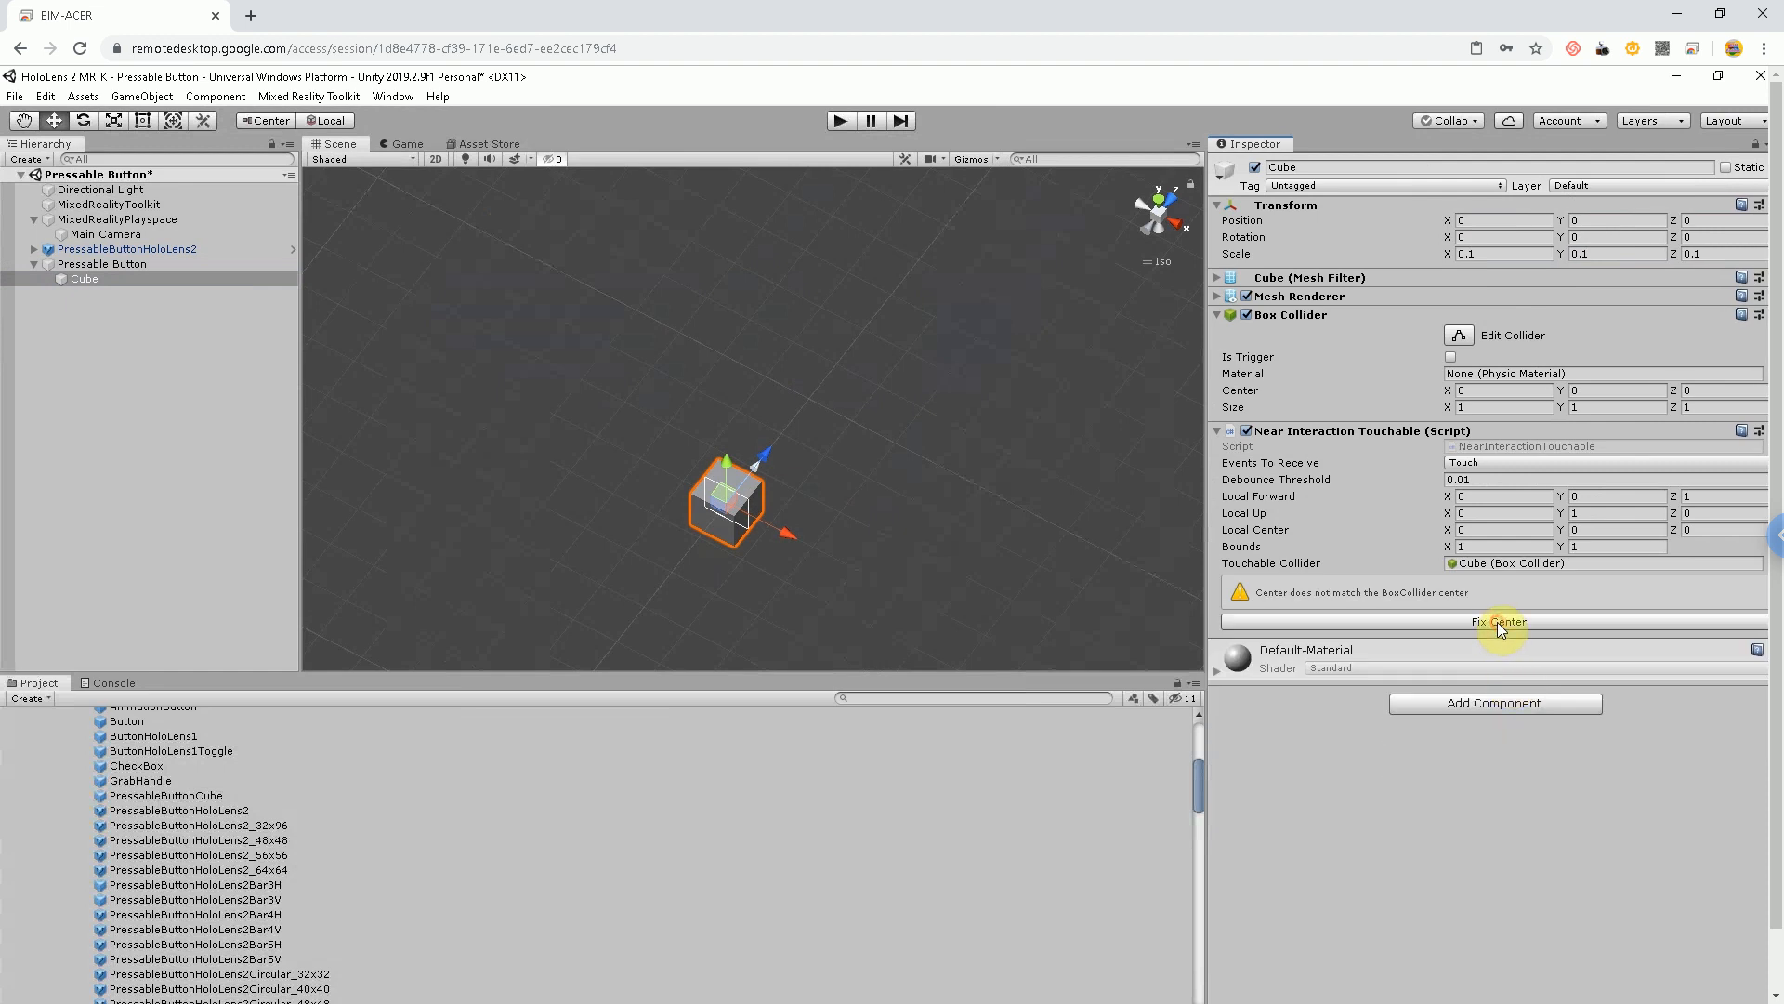
left_click(1218, 431)
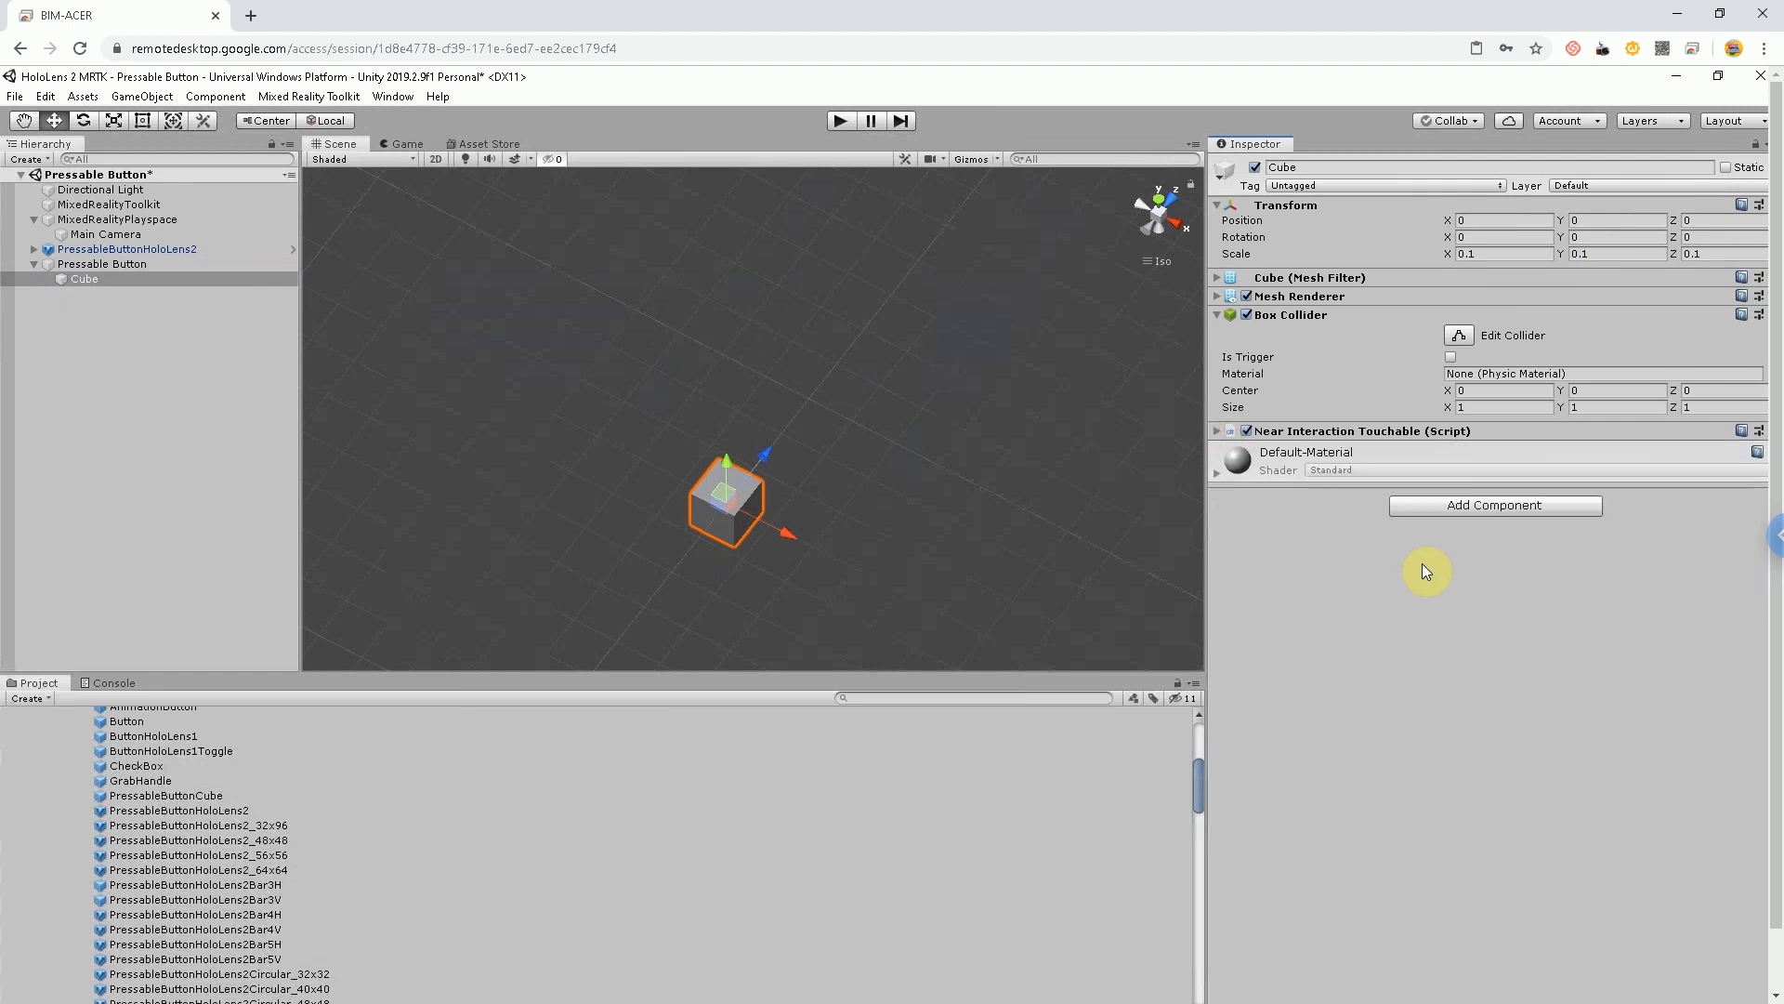
Add a Pressable Button Holo Lens 2 component to the cube and assign the cube itself as its Moving Button Visuals
left_click(1452, 509)
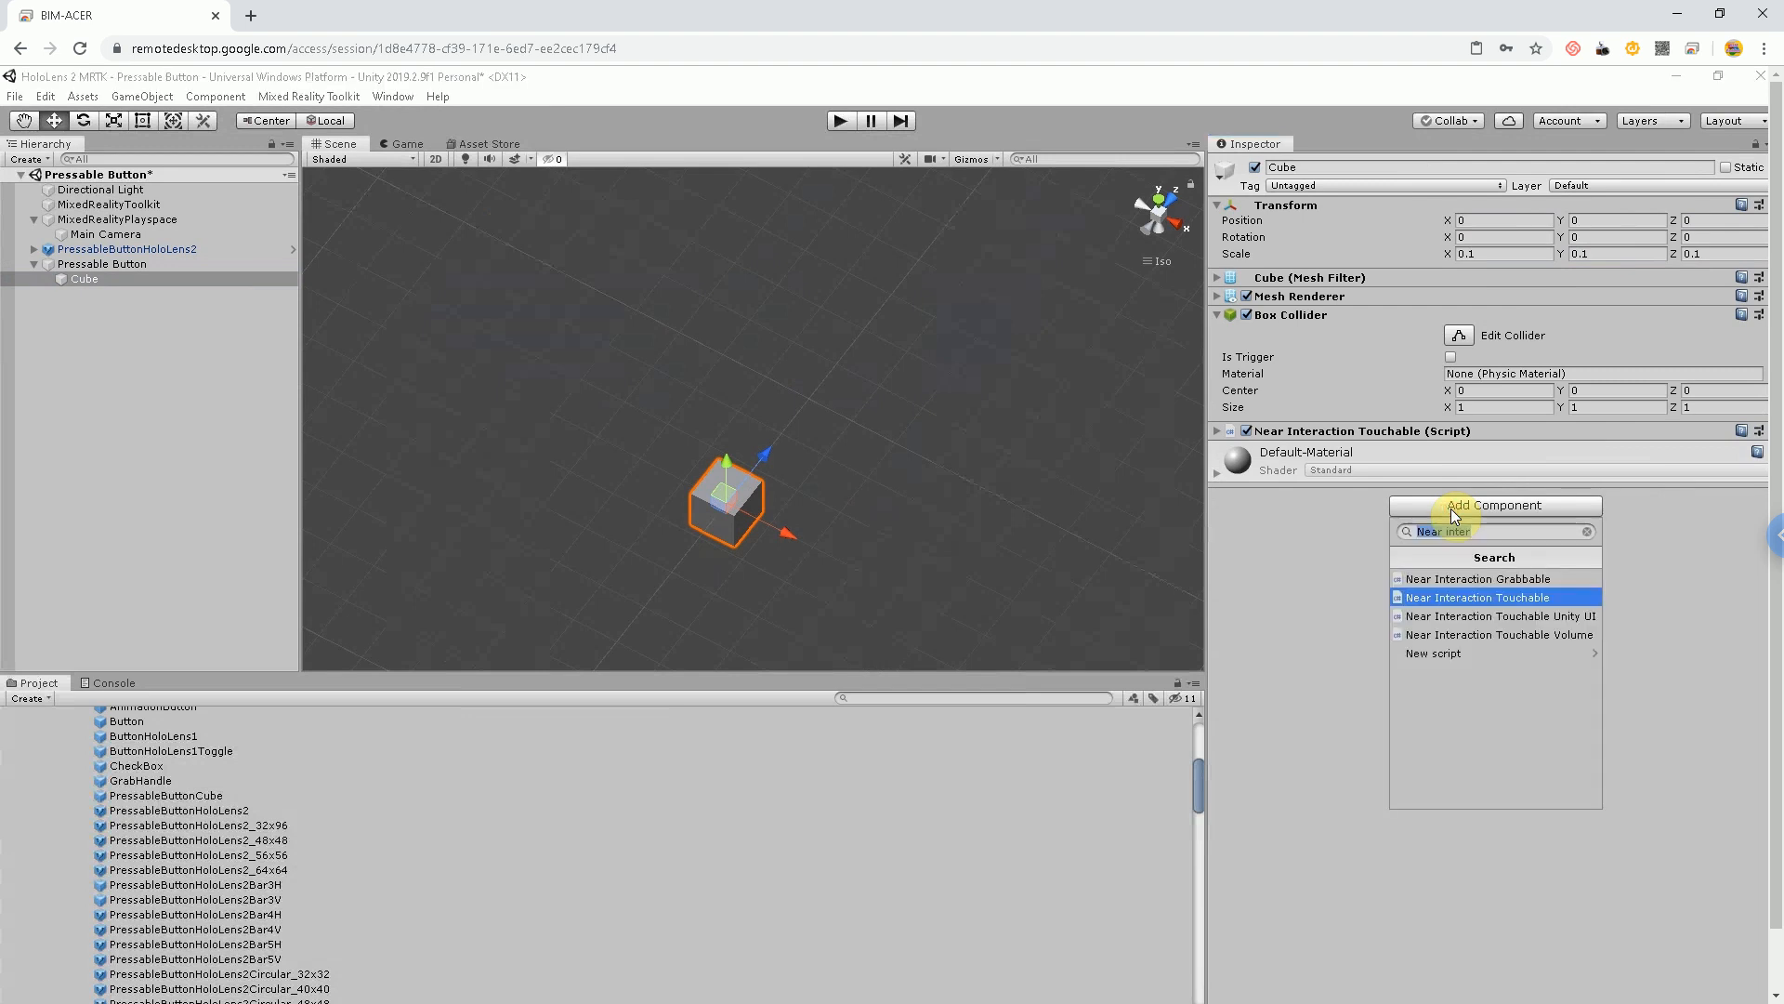
type("pressable")
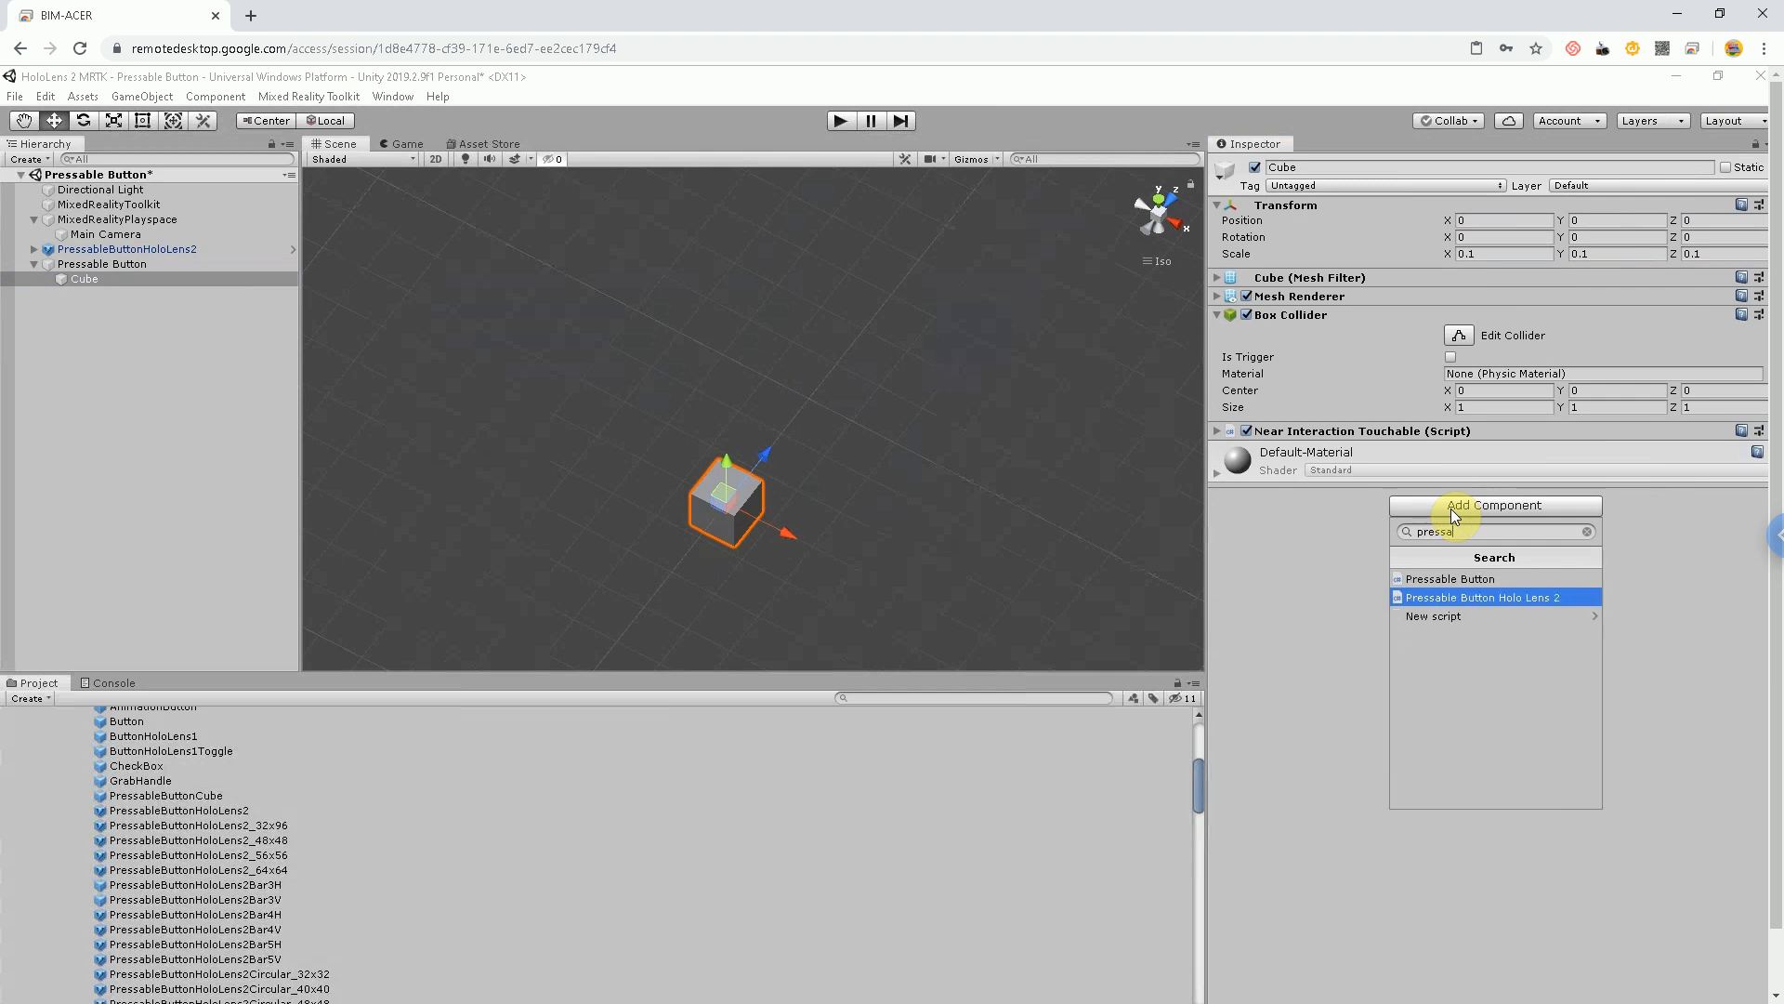
left_click(1455, 593)
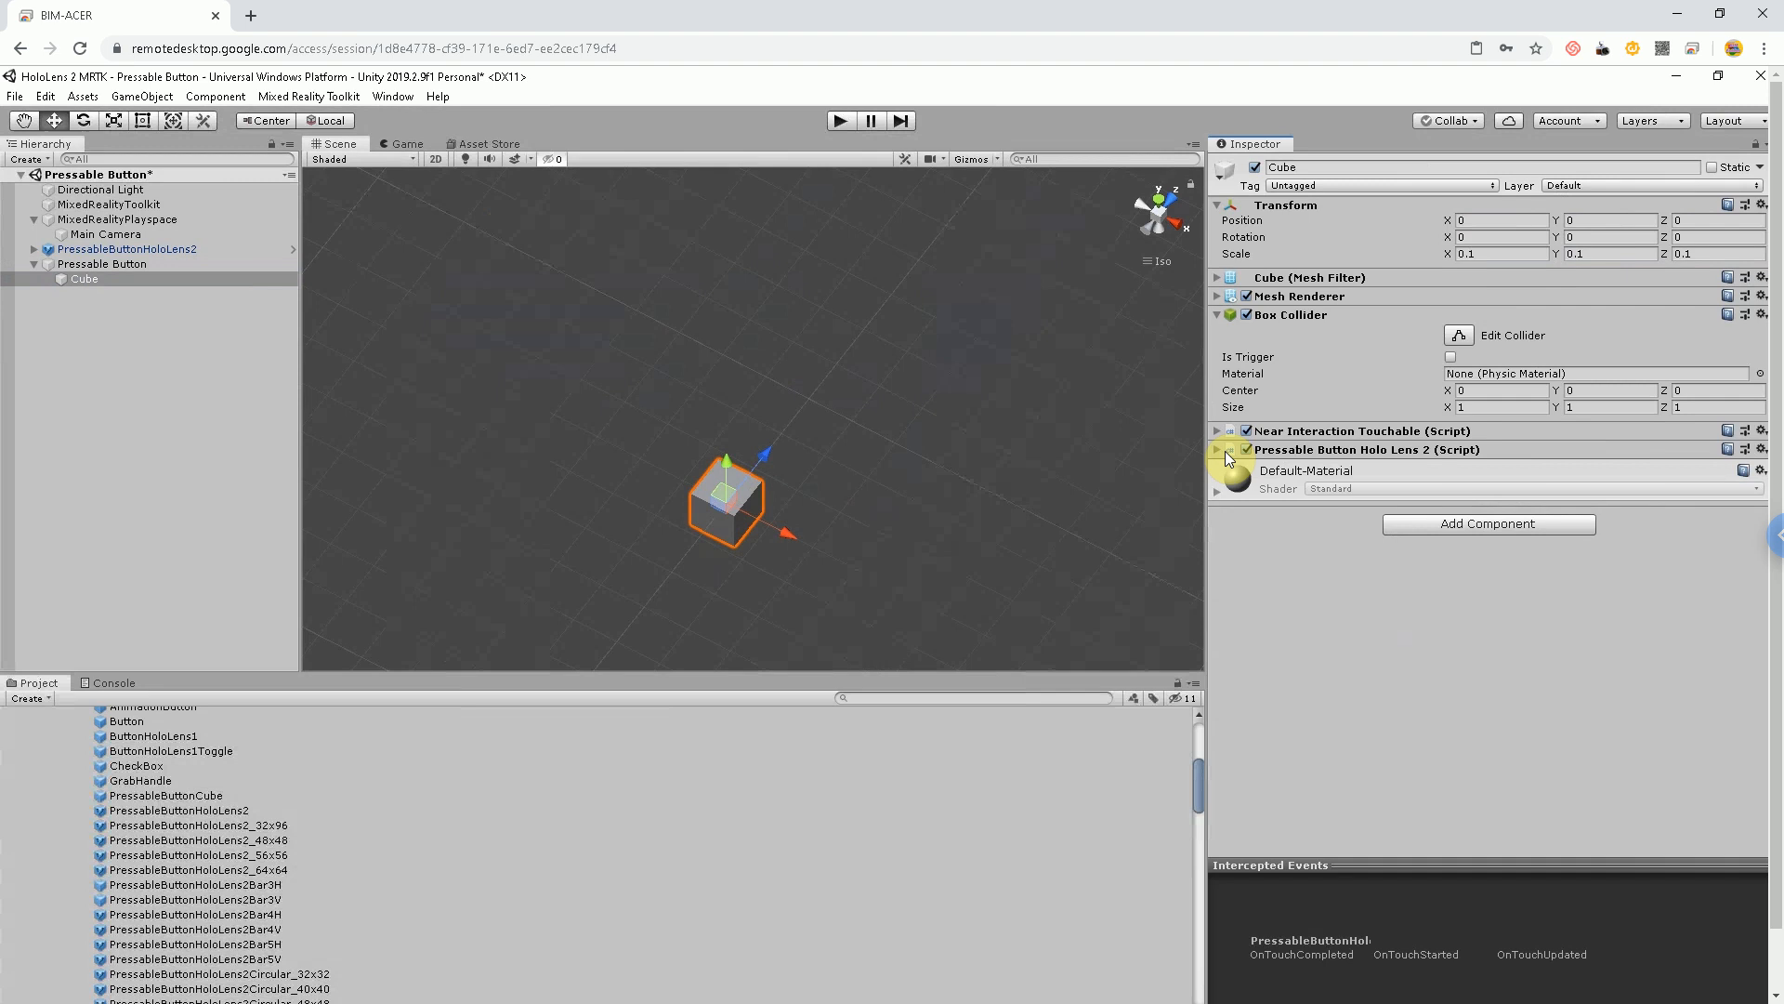
left_click(1216, 450)
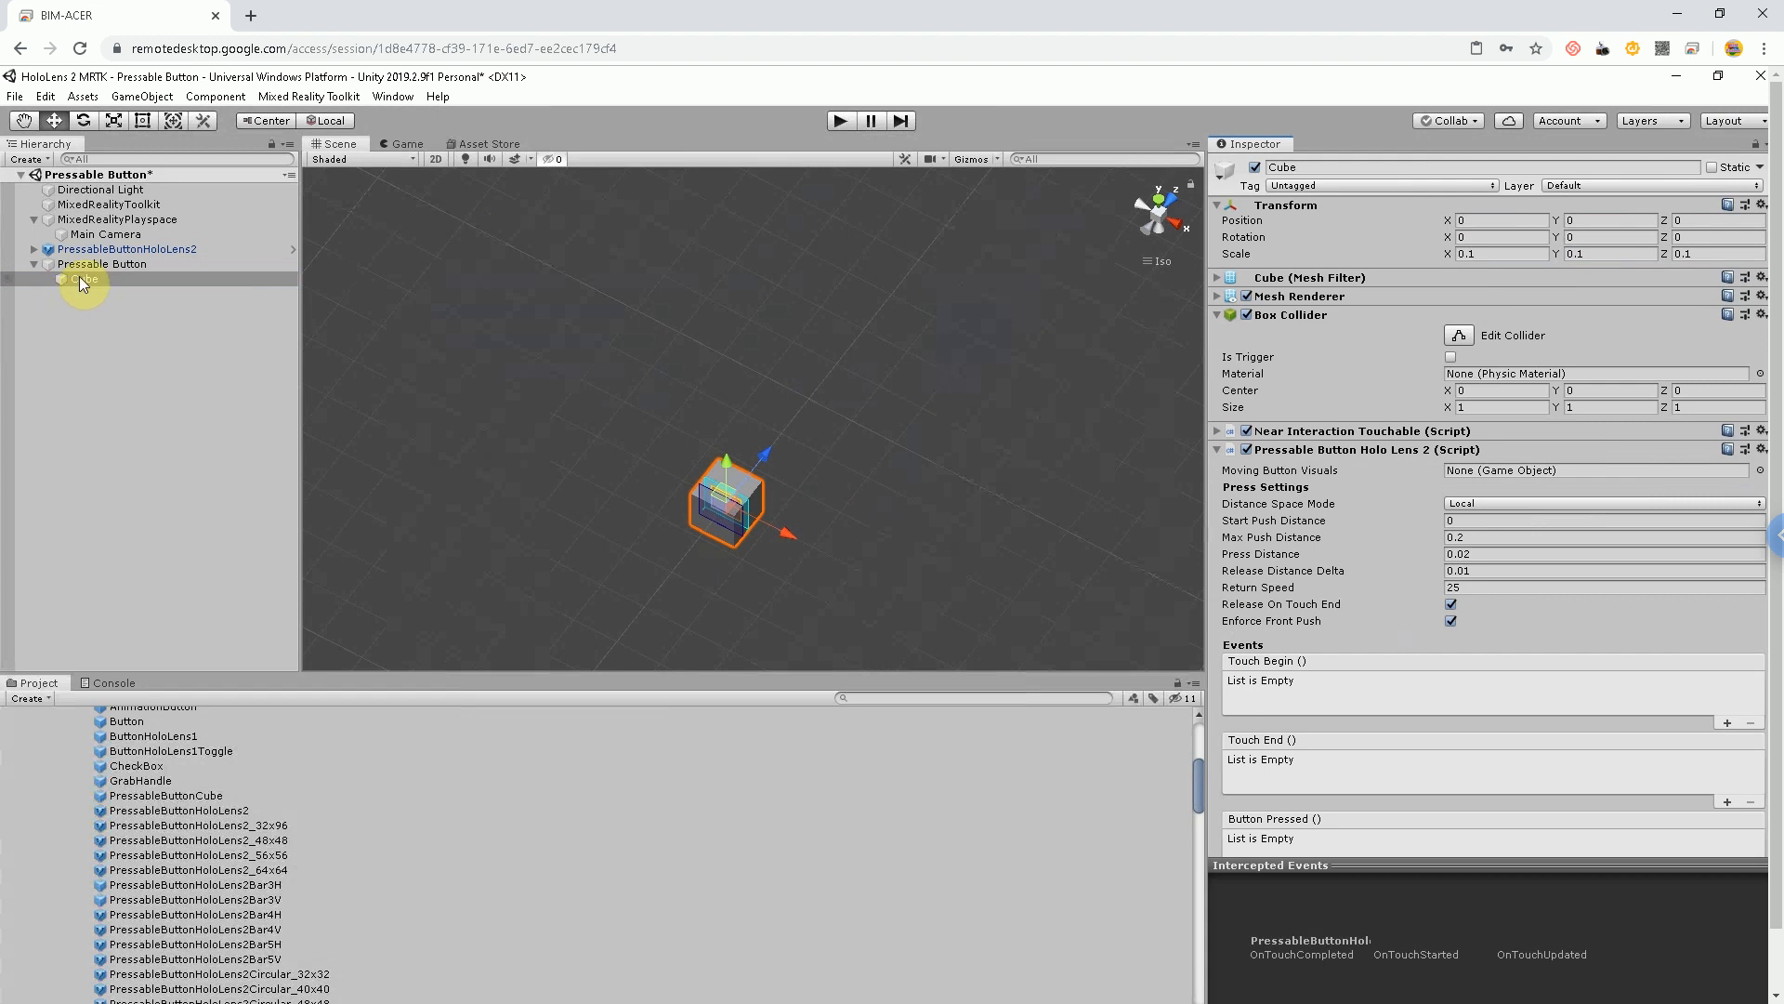
left_click_drag(80, 279, 1493, 474)
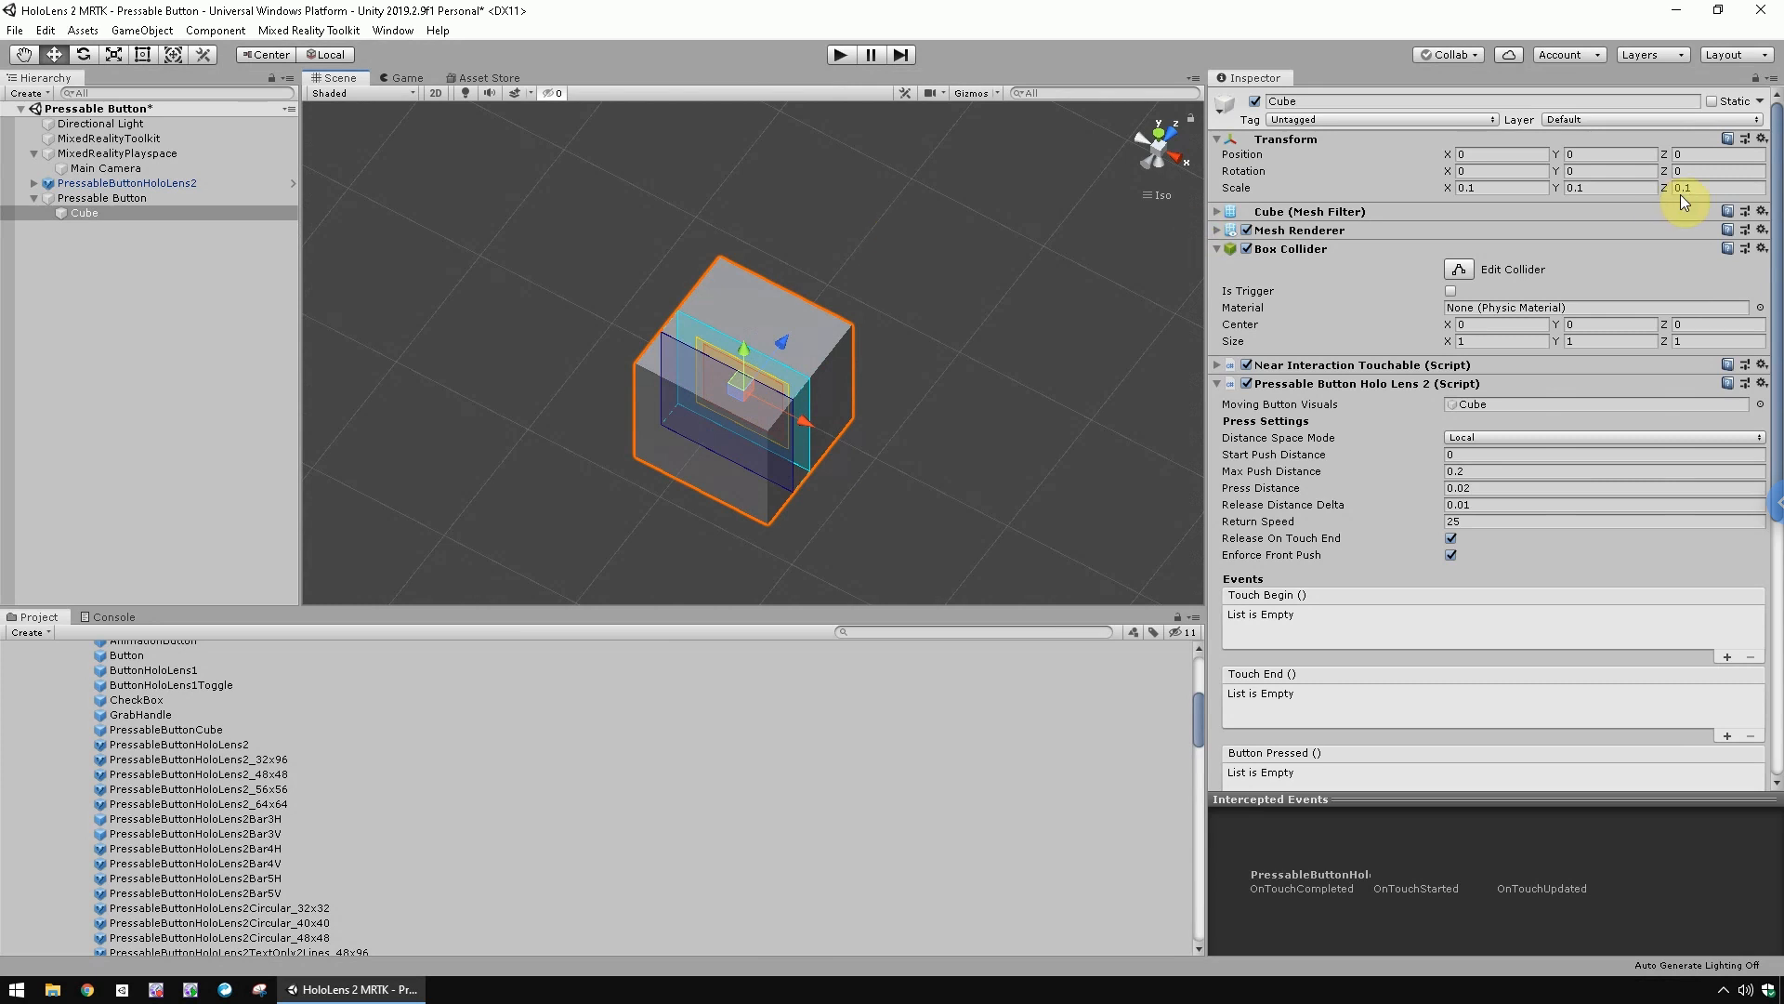
Set the cube's Y rotation to 180 and its Start Push, Max Push and Press Distance to -0.5, 0.5 and 0
left_click(1581, 170)
type("180")
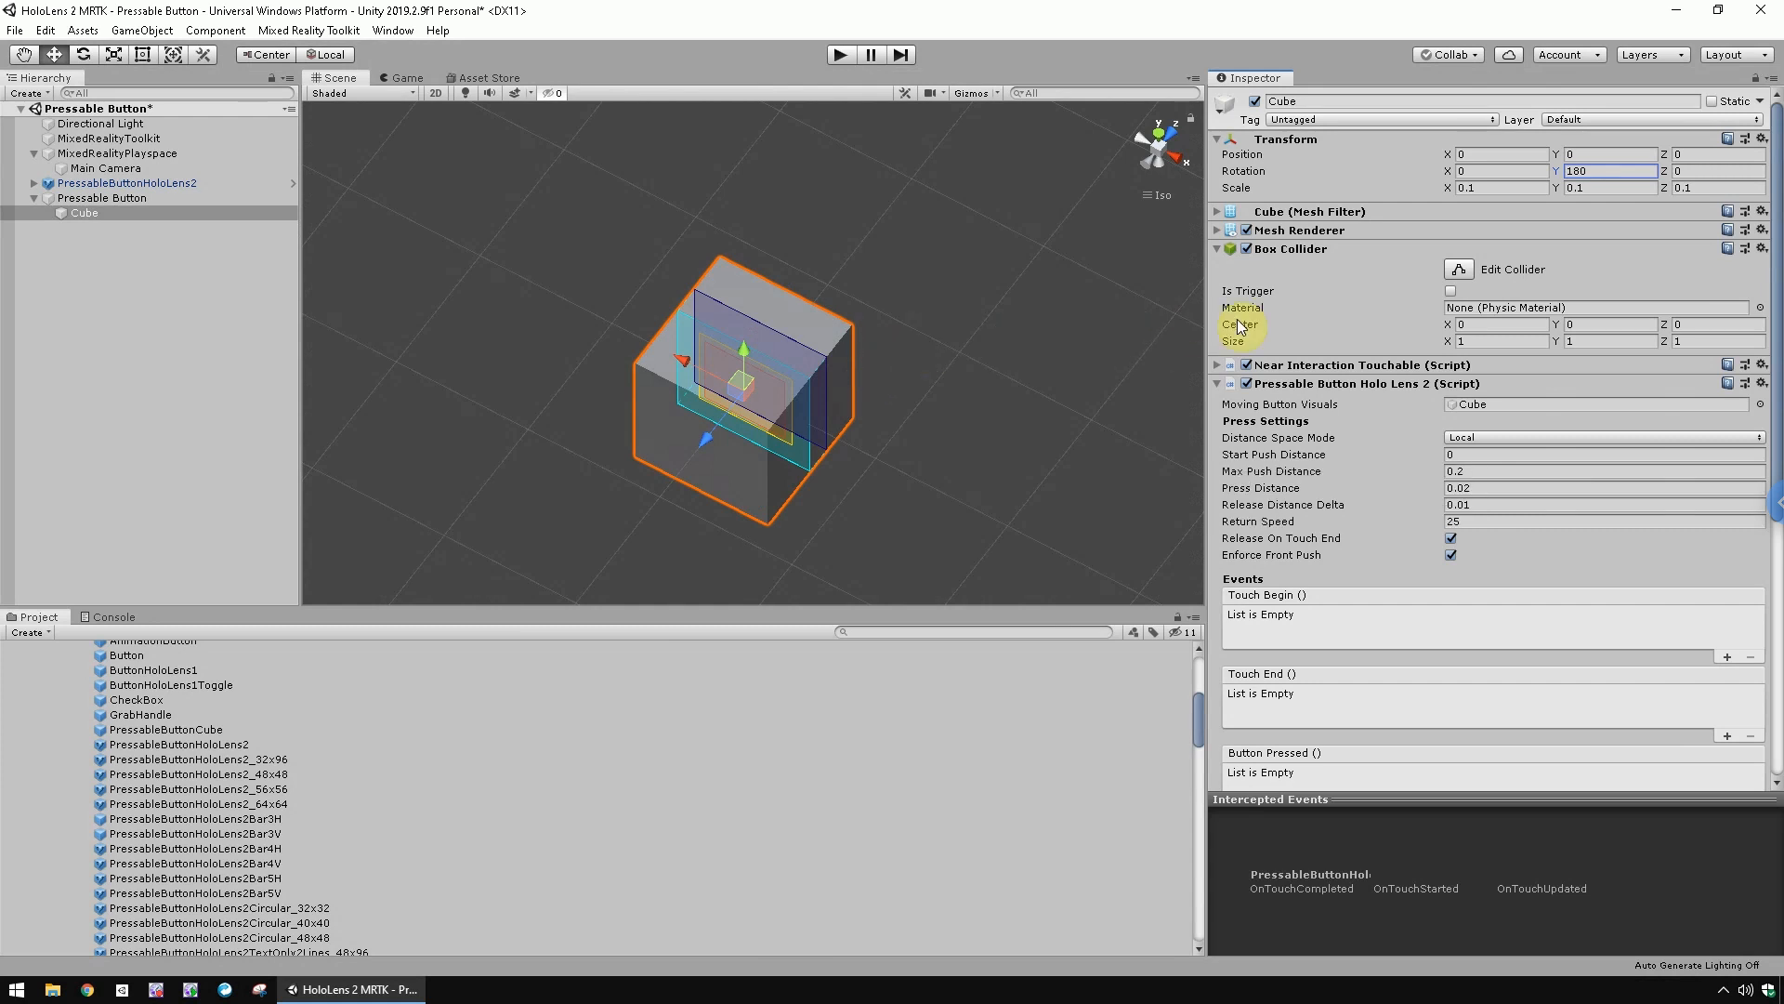
left_click(1487, 457)
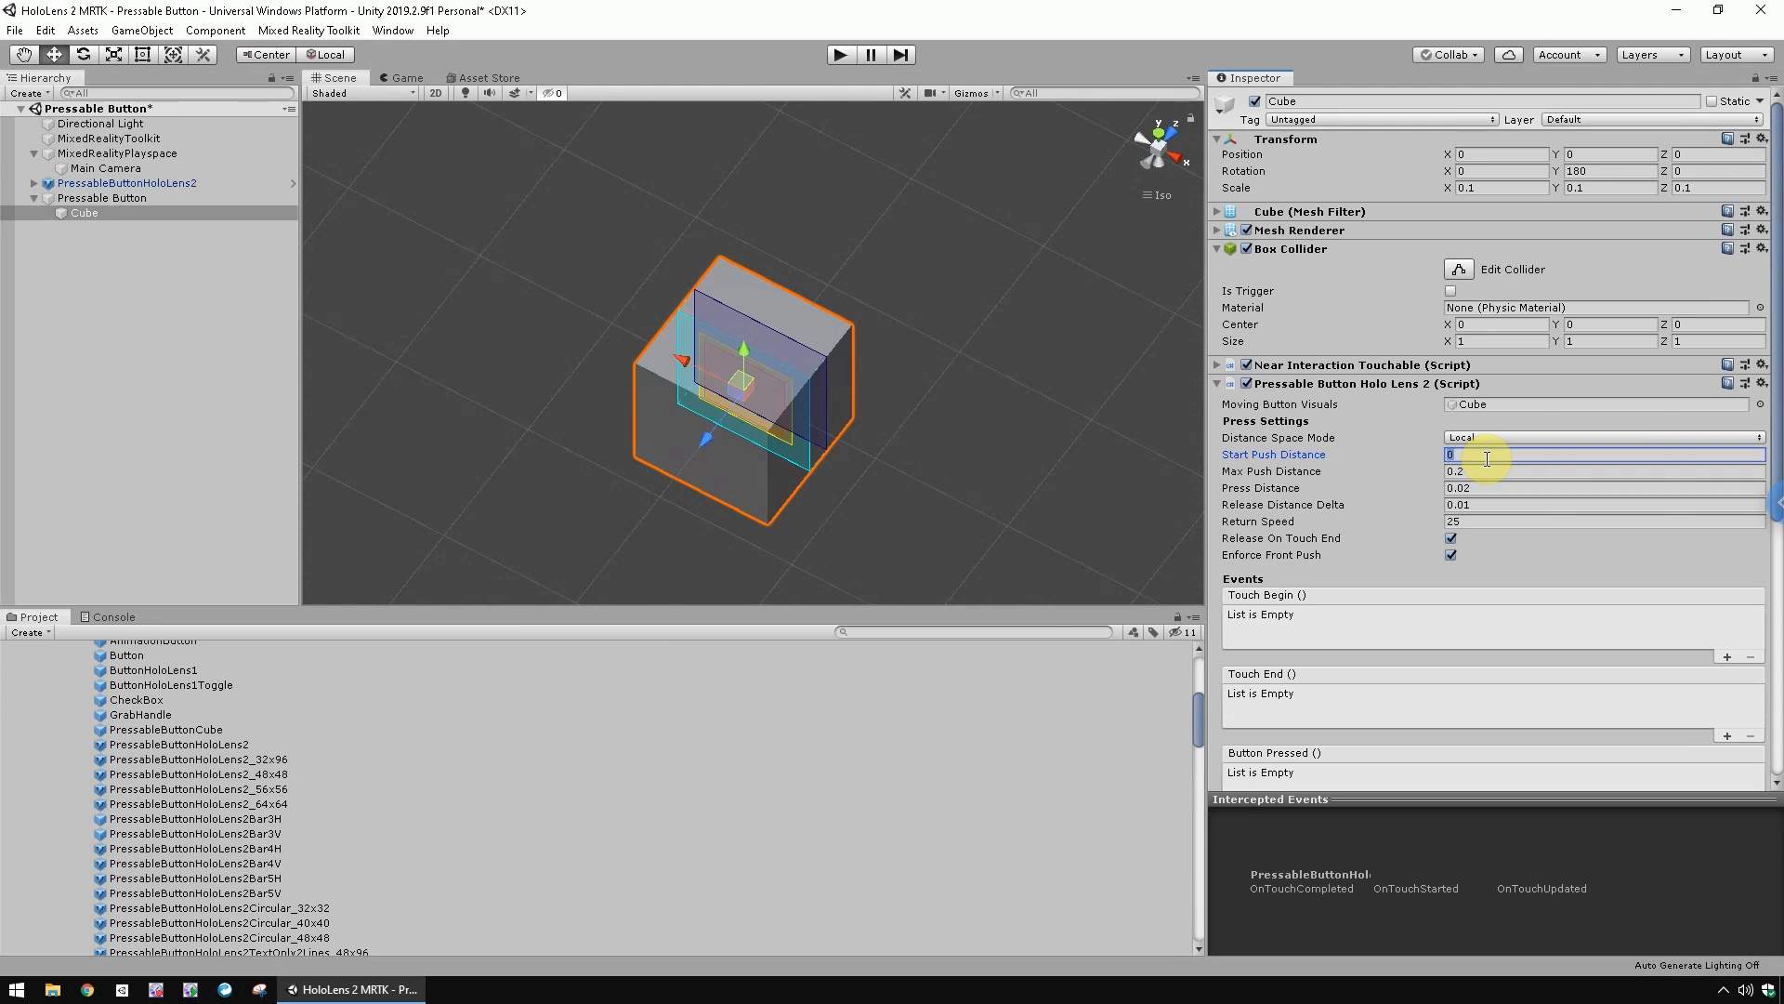
type("-0.5")
key("Tab")
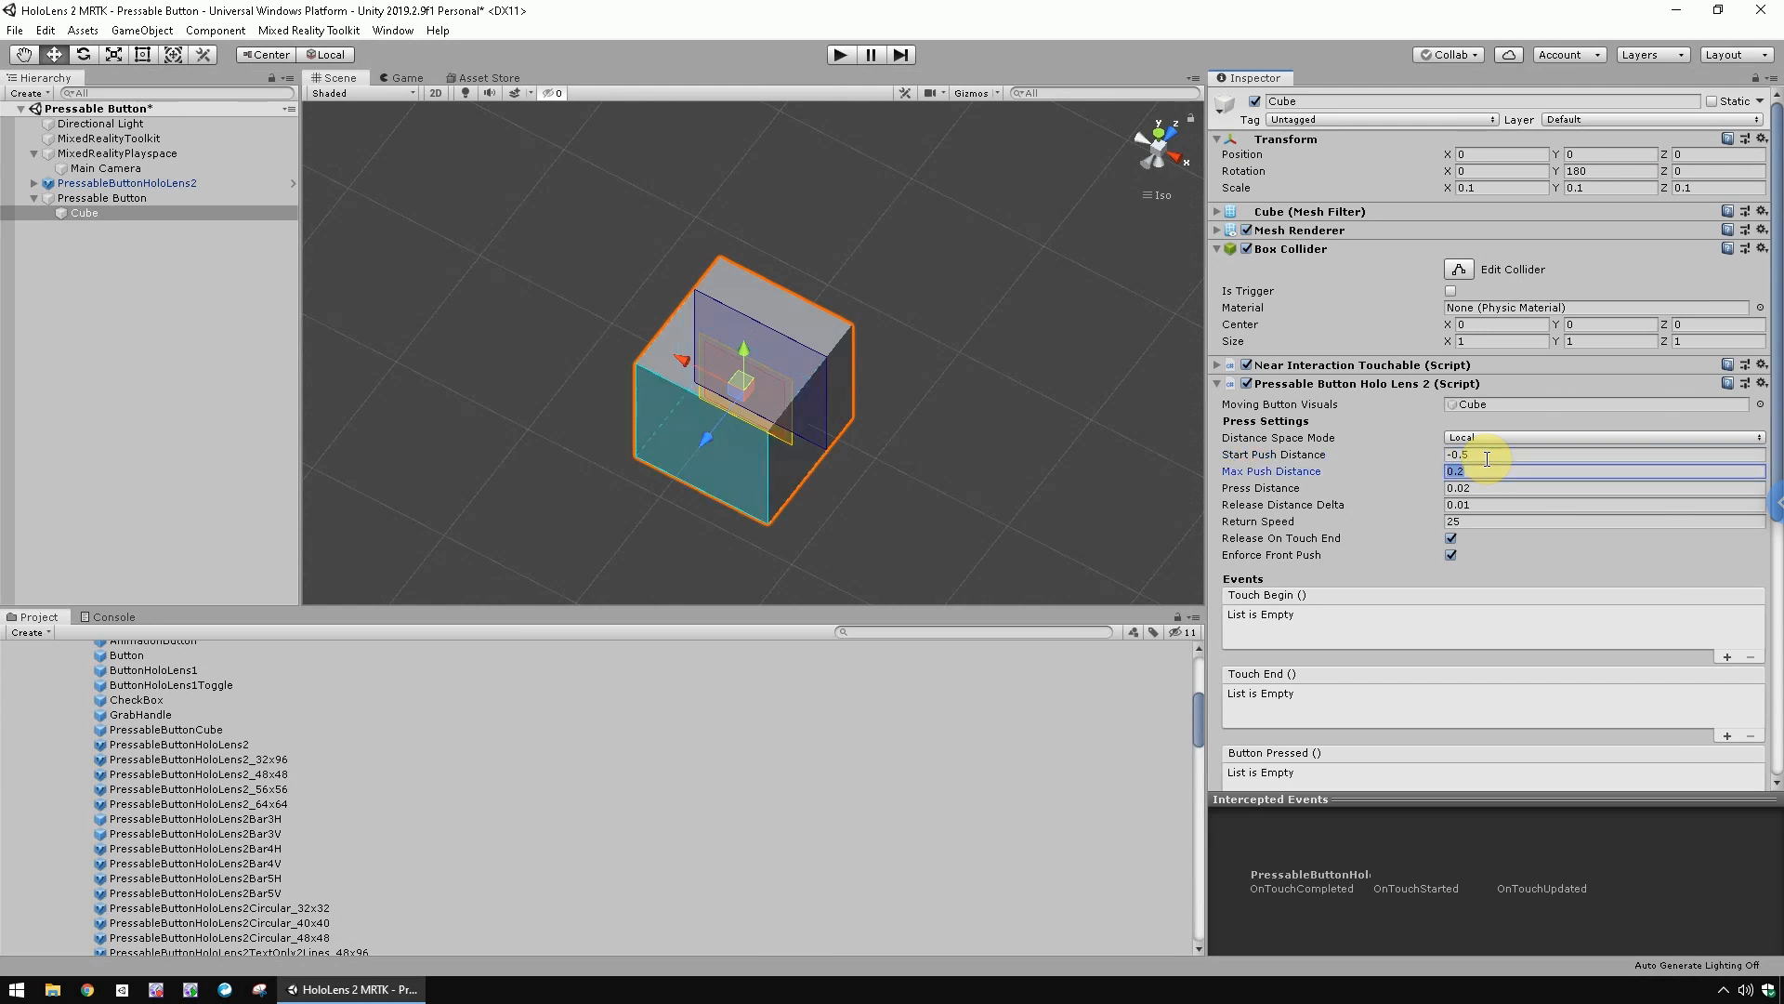
type("0.5")
key("Tab")
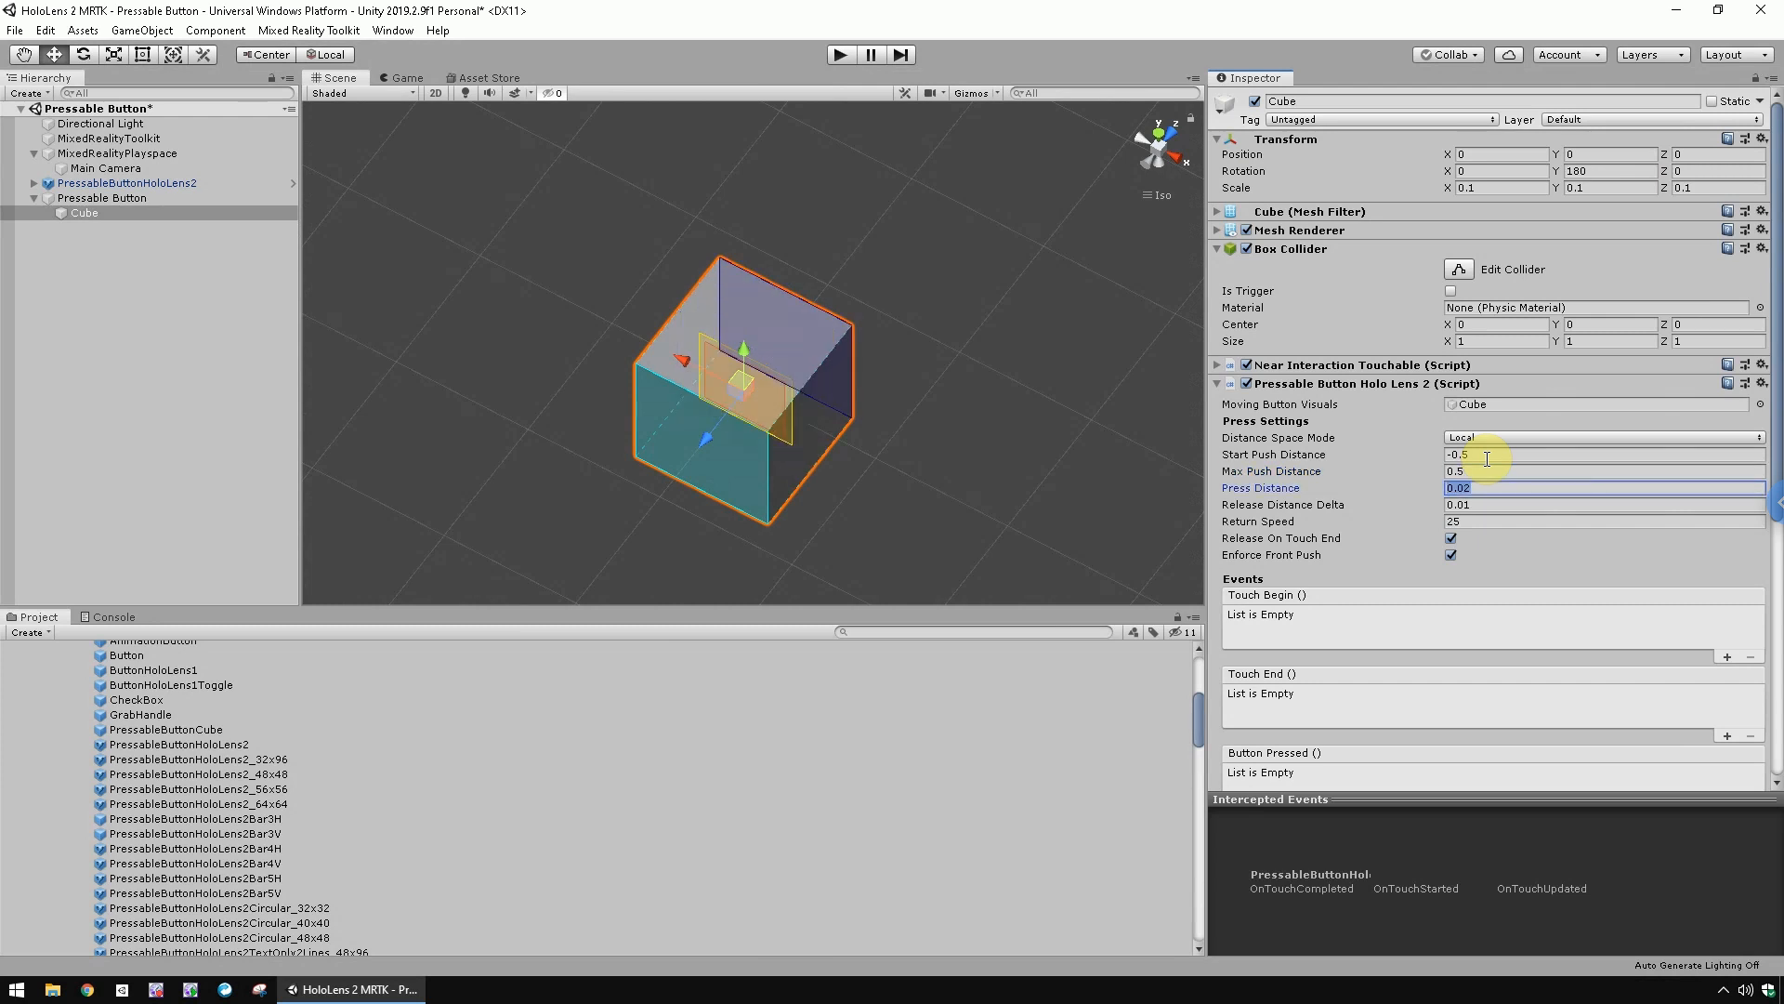
type("0.25")
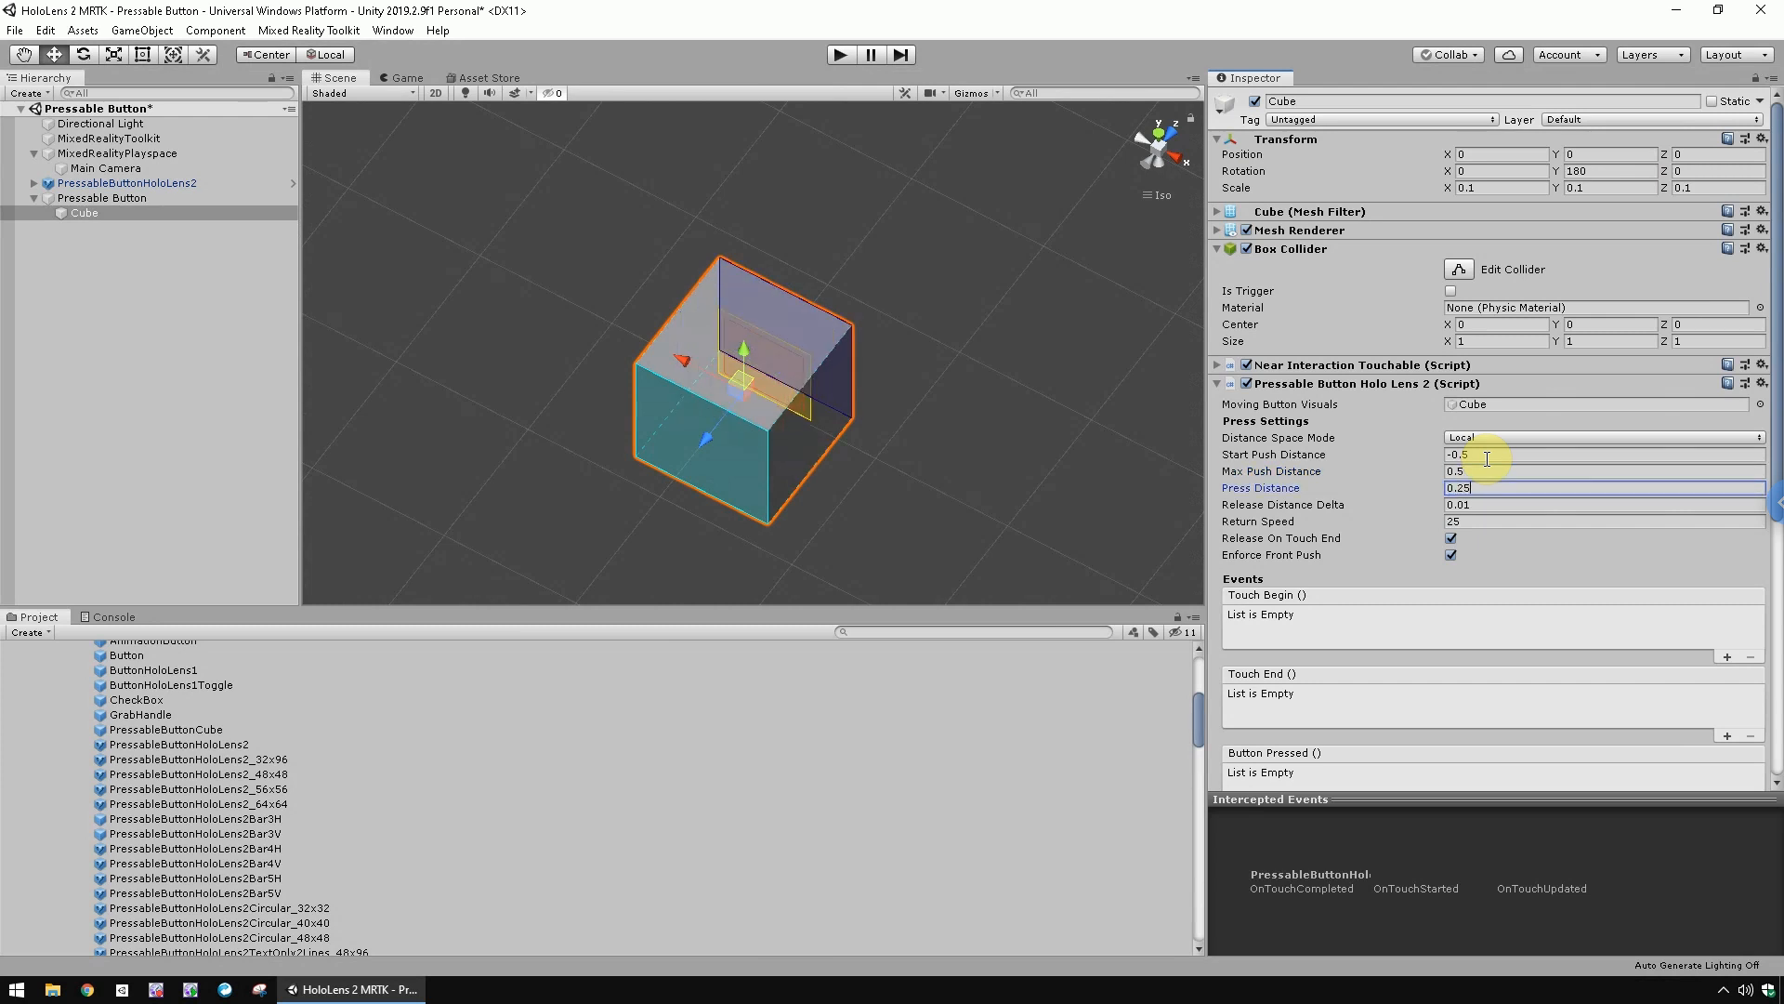
type("*0")
Run the scene and push the plain cube button with the simulated hand while checking its Button State, and stop play mode
left_click_drag(1774, 416, 1772, 553)
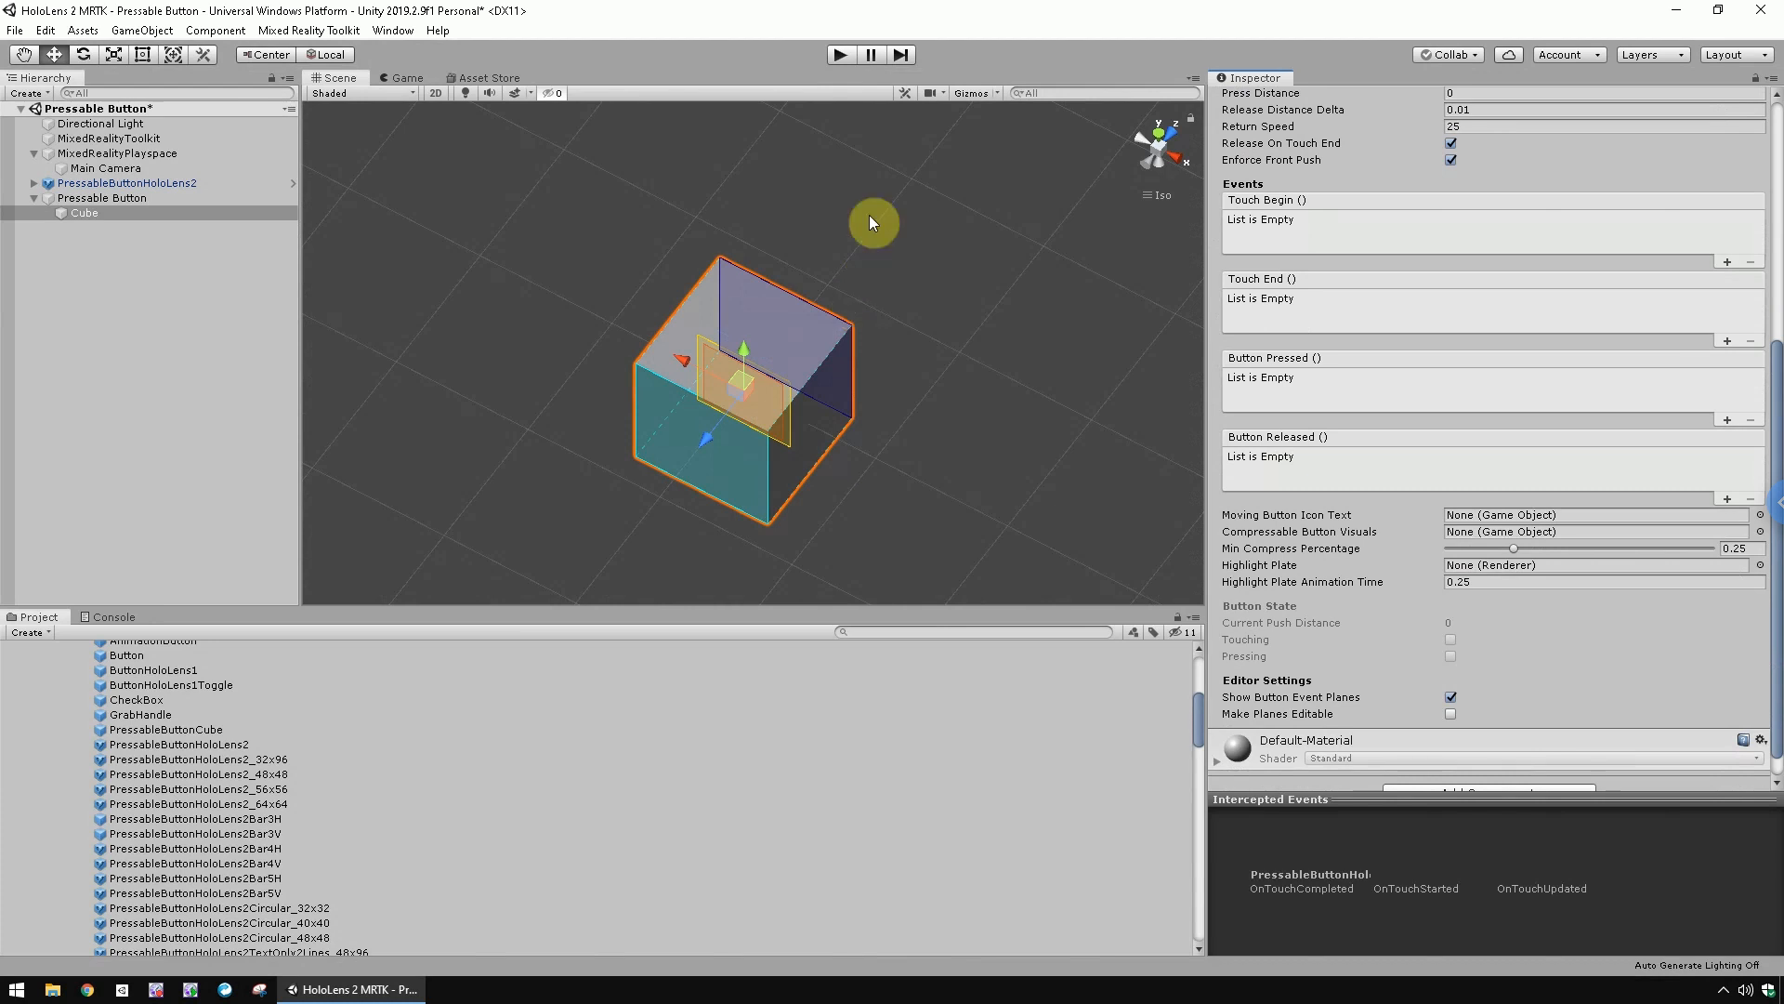
left_click(841, 55)
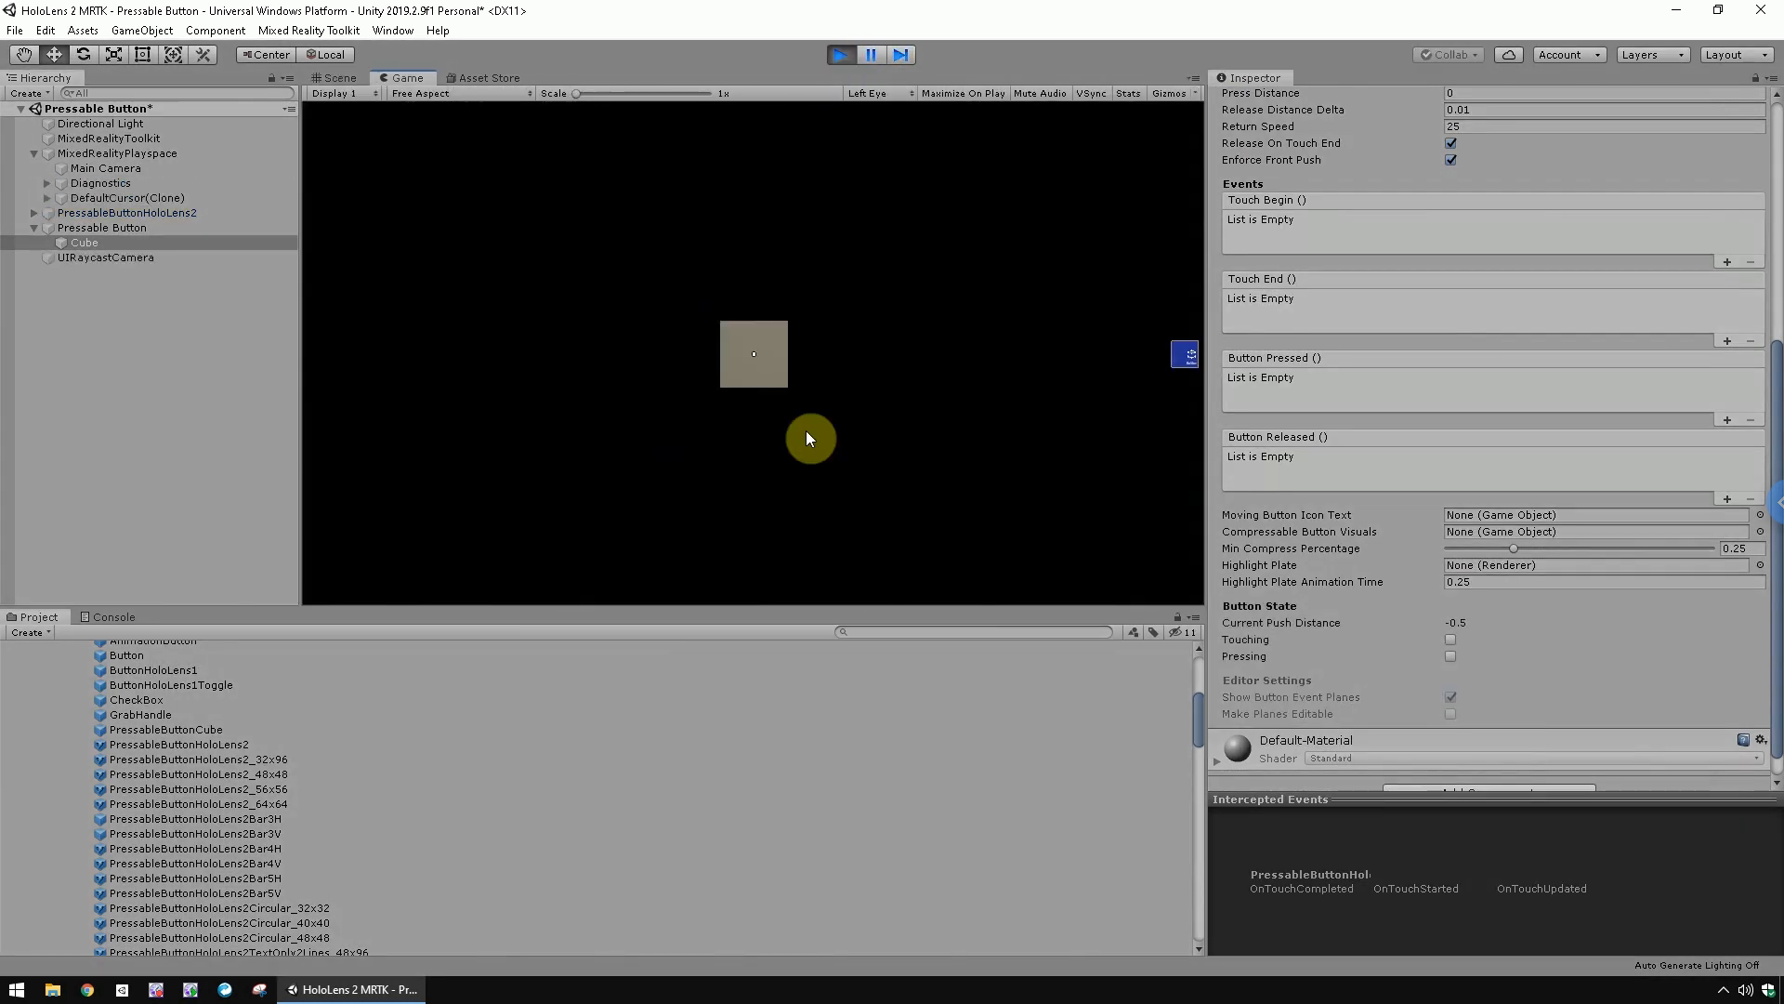
key("space")
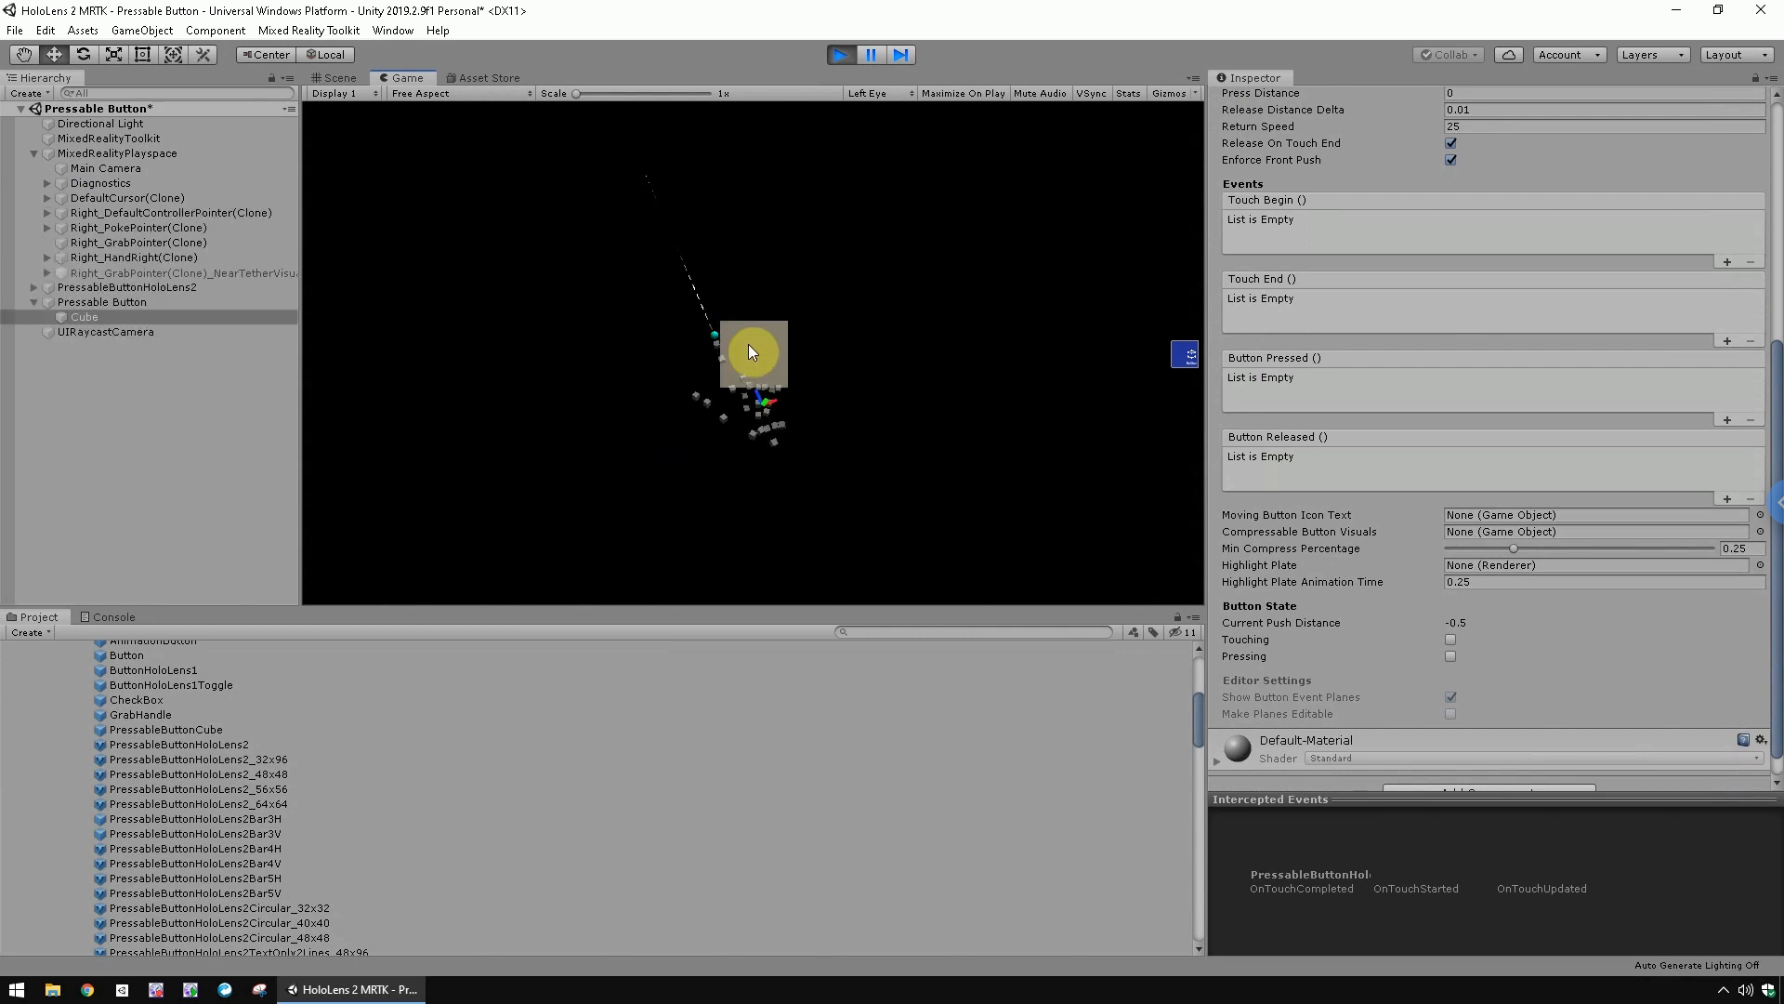
scroll(764, 360, "up", 3)
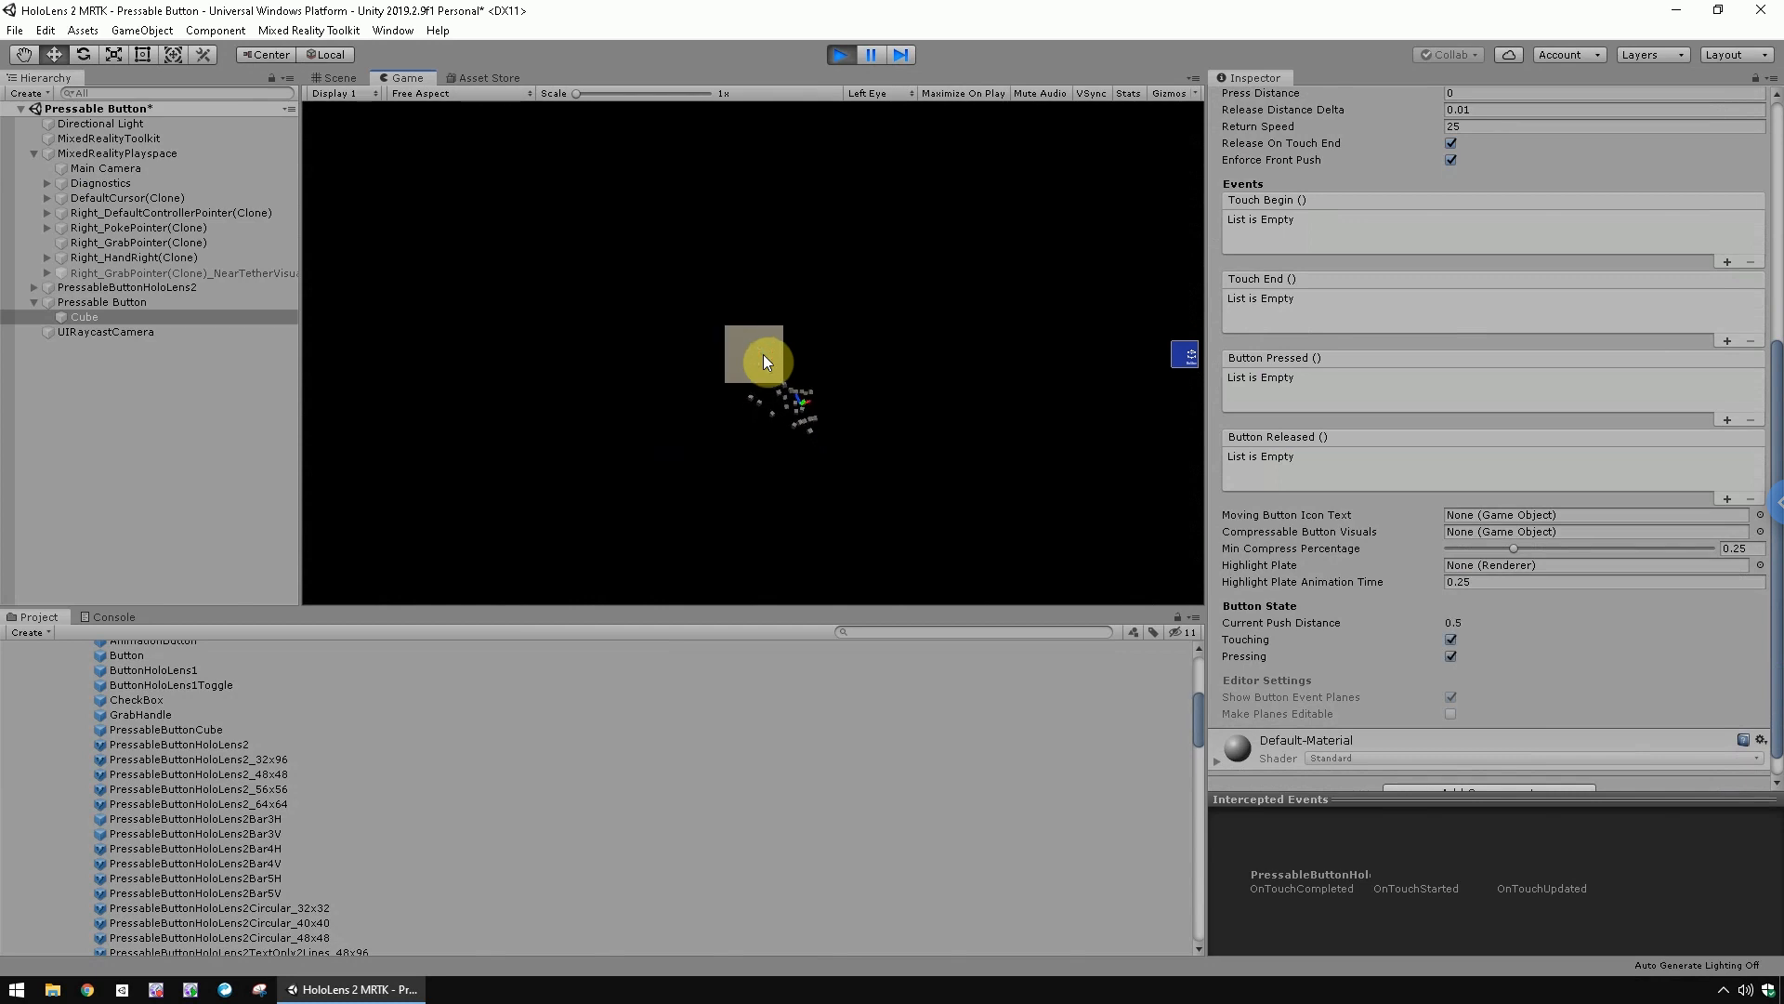
scroll(762, 354, "down", 3)
scroll(764, 366, "up", 2)
scroll(764, 366, "up", 3)
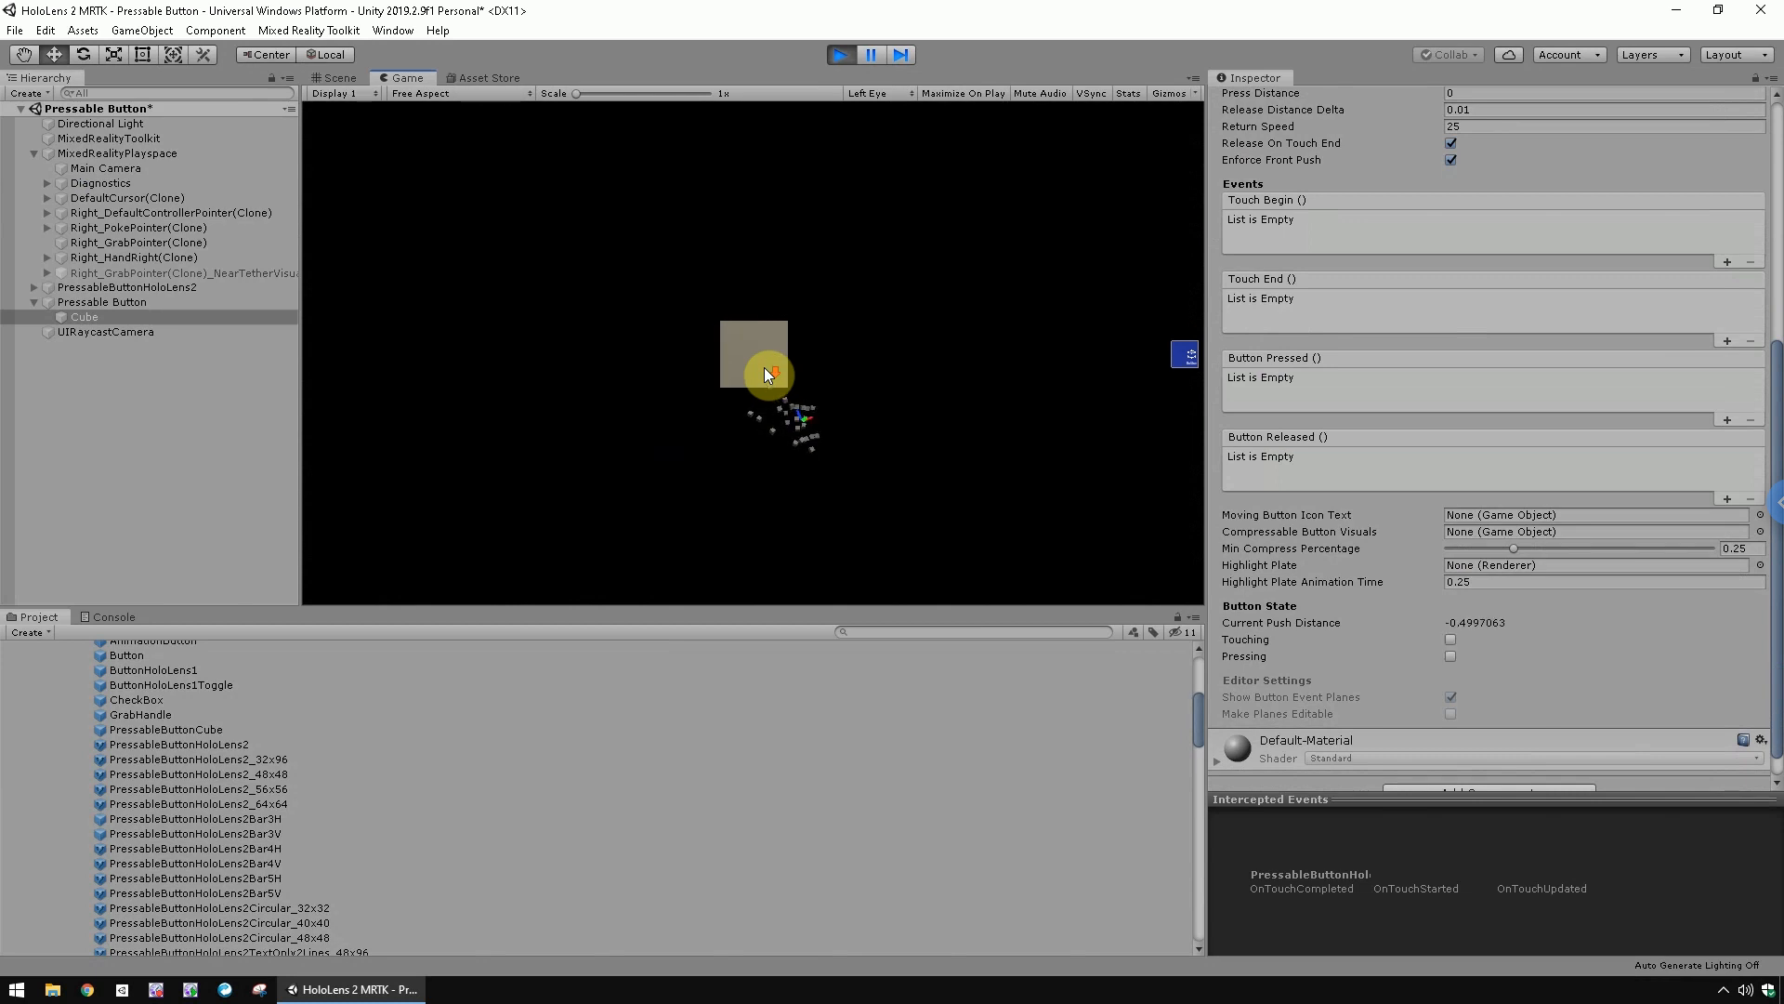
key("ctrl+p")
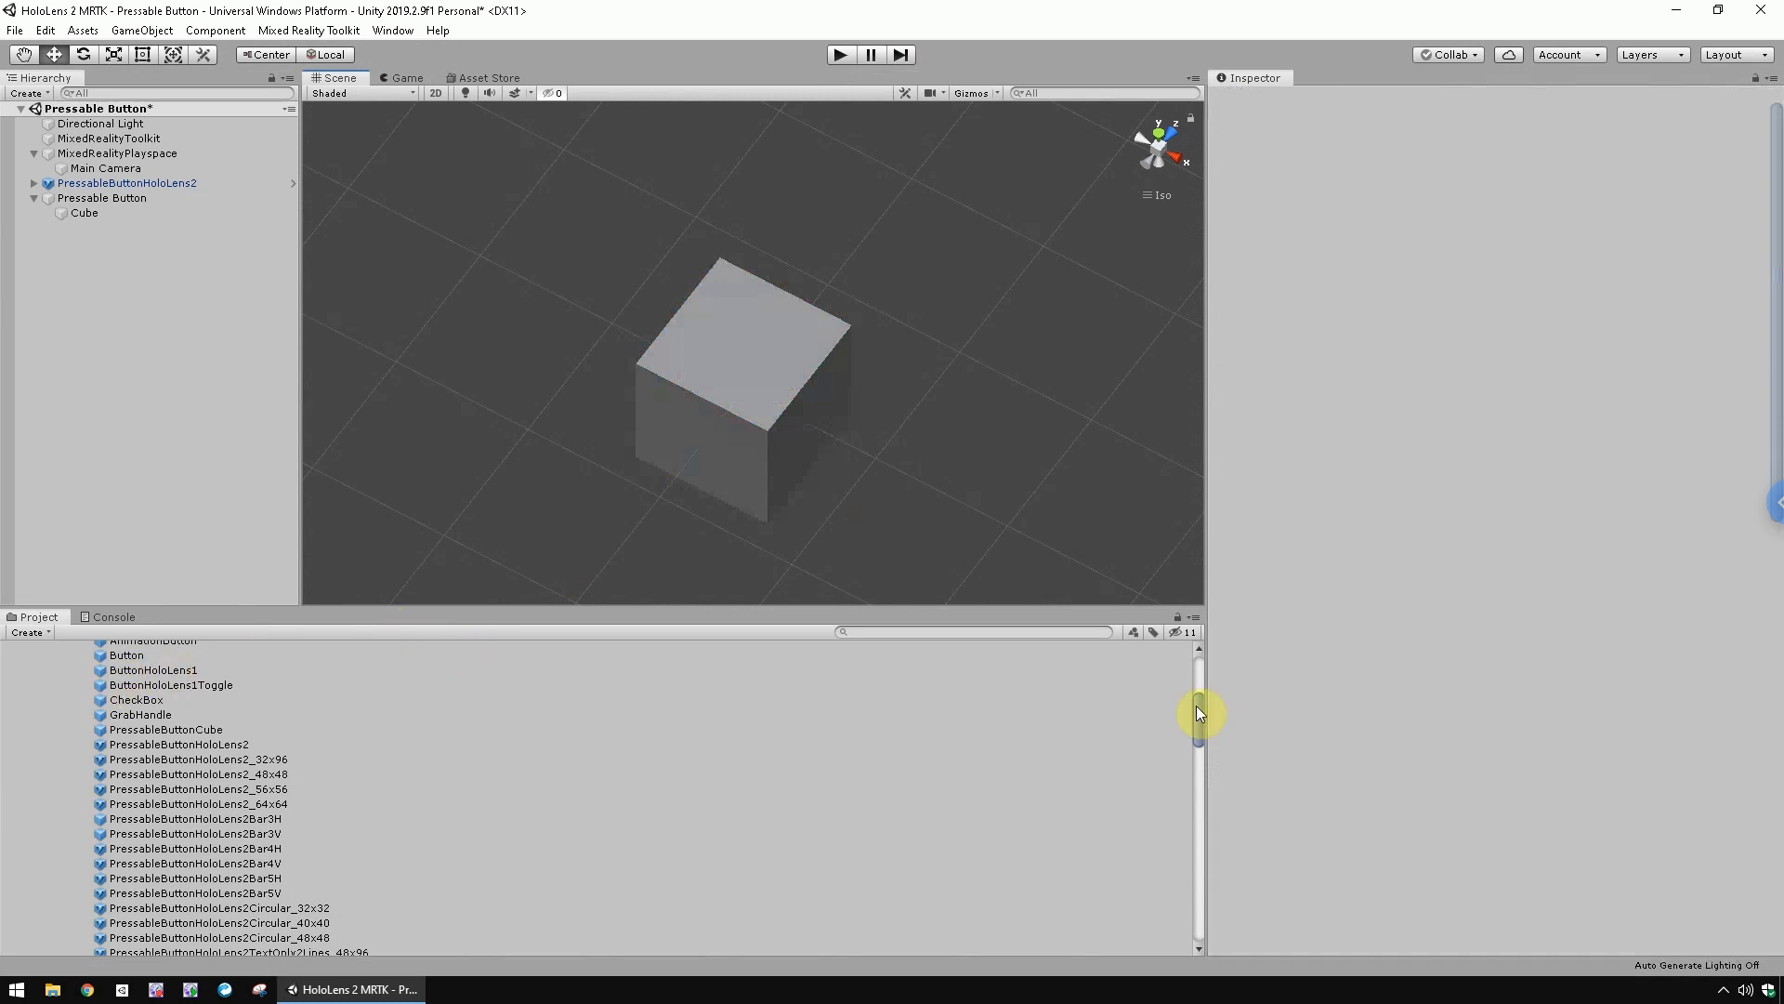
Apply the MRTK_Standard_TransparentCyan material from the MixedRealityToolkit.SDK StandardAssets materials to the cube
left_click(1198, 667)
left_click(111, 726)
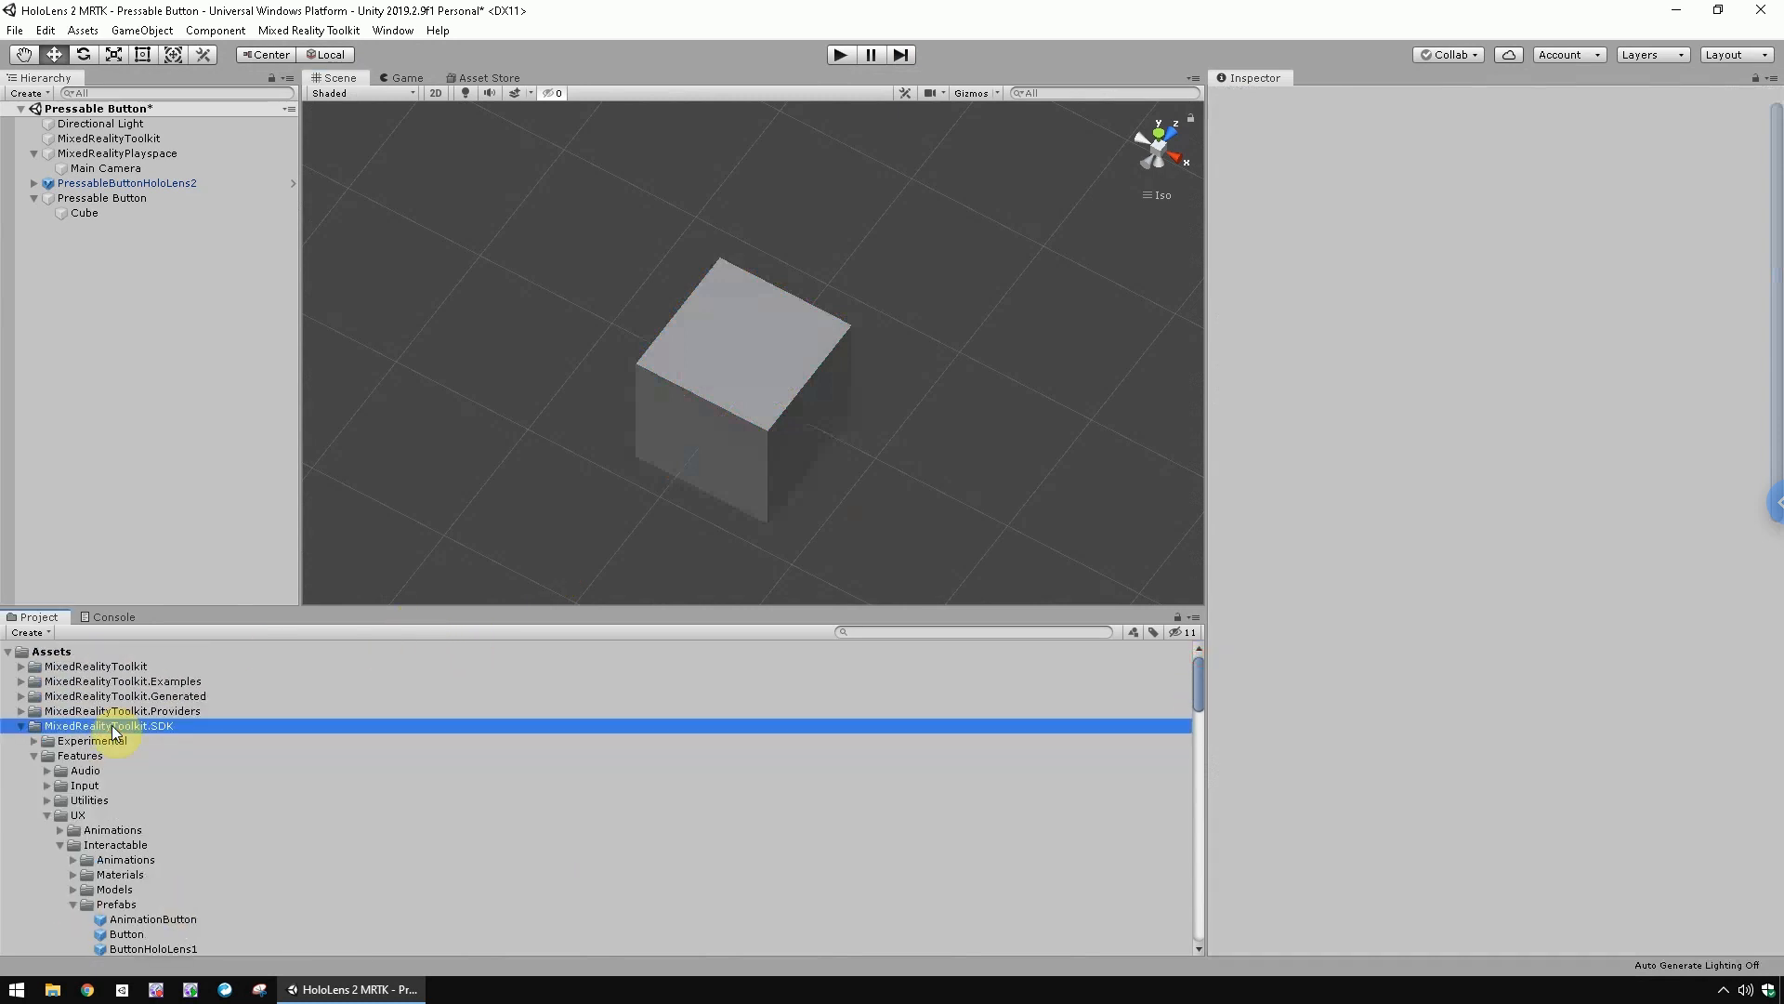
left_click(34, 755)
left_click(39, 801)
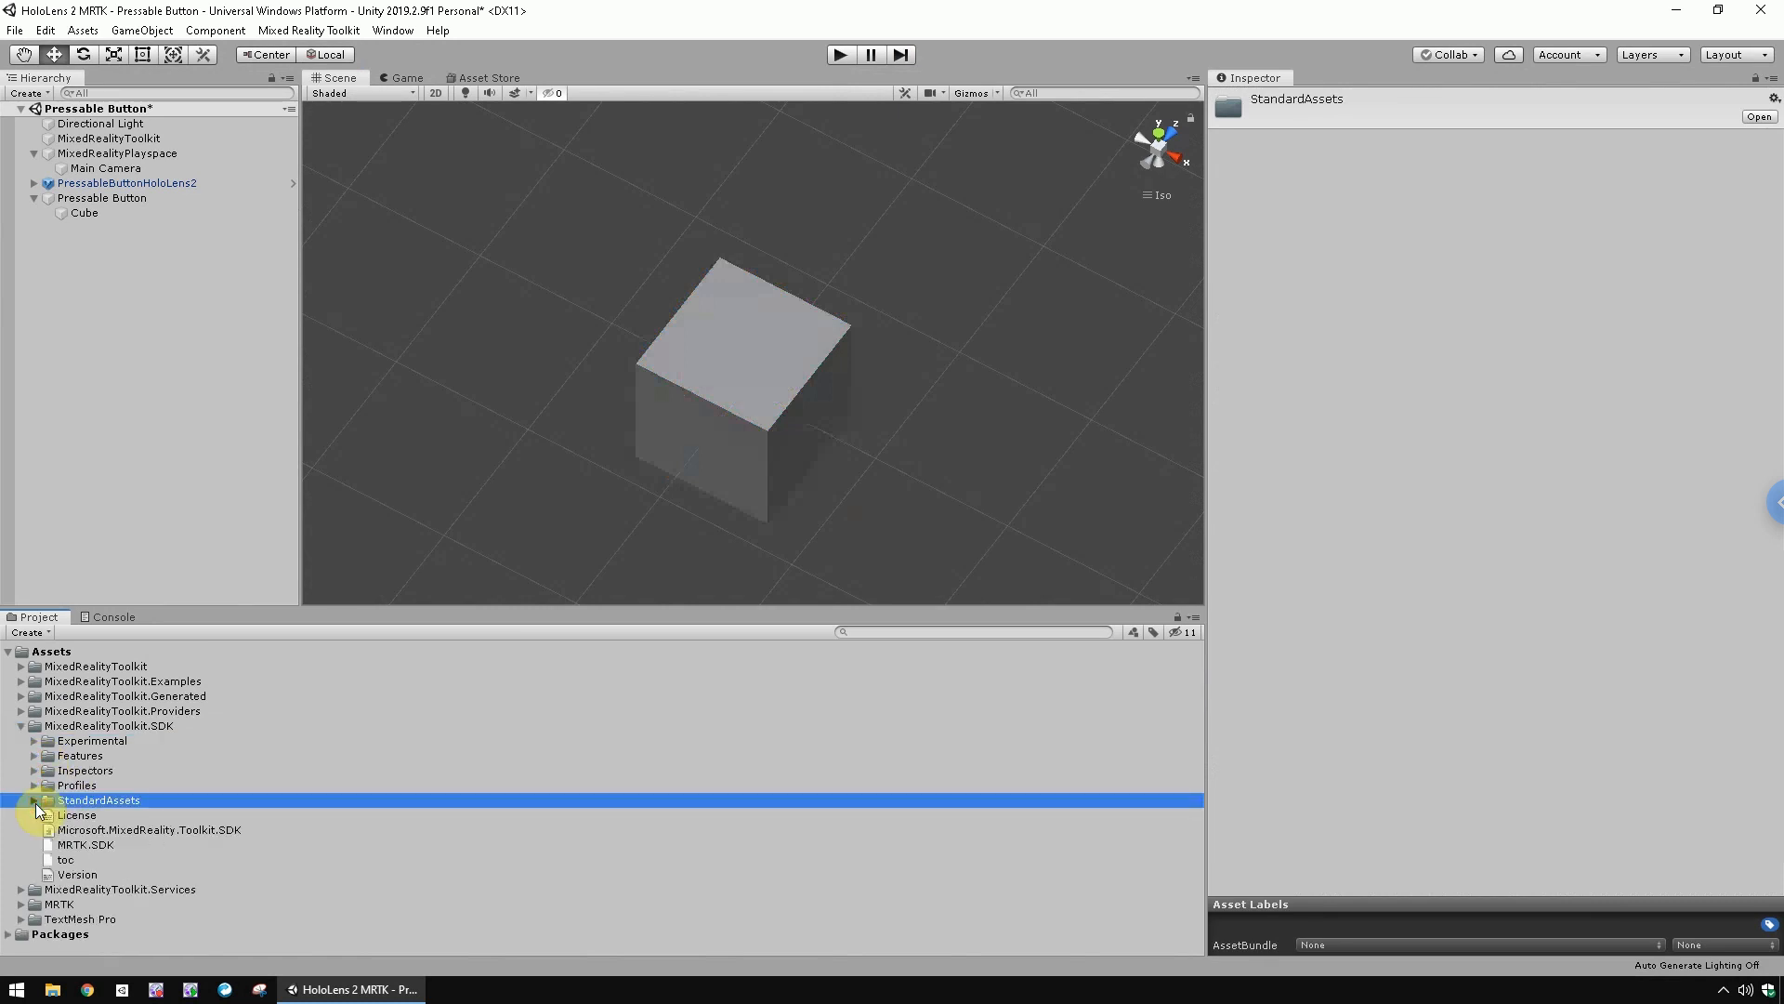
left_click(35, 800)
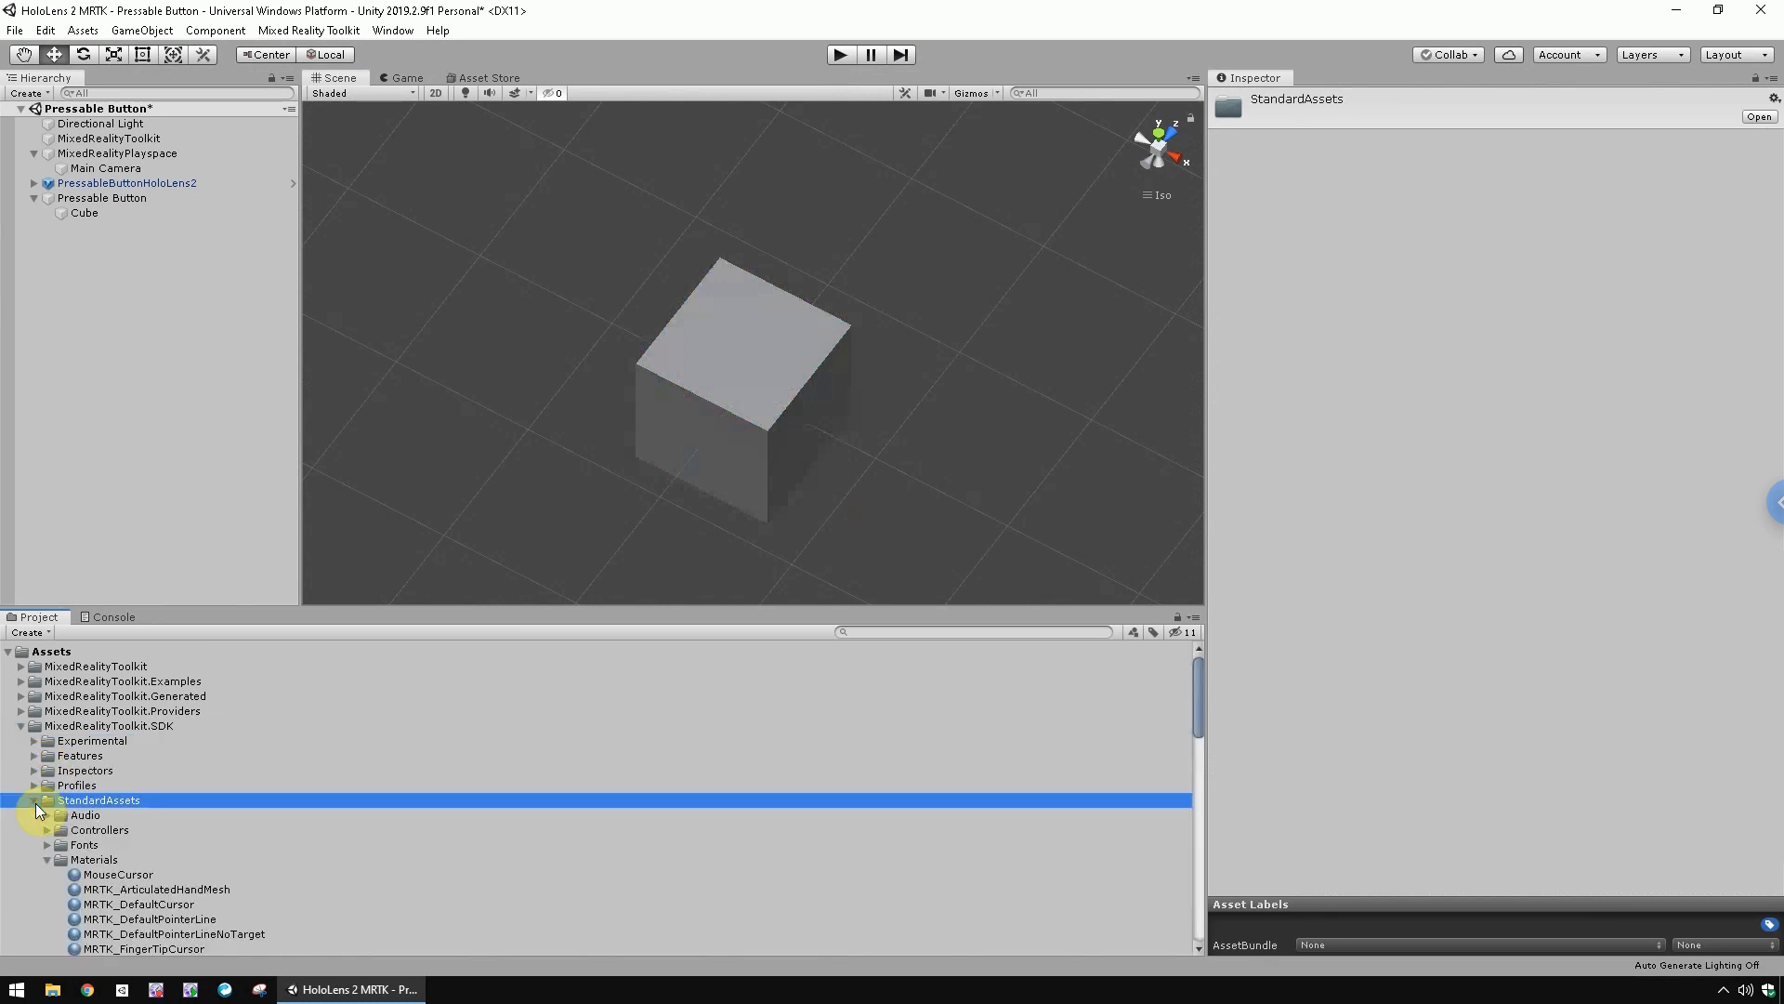
left_click(104, 859)
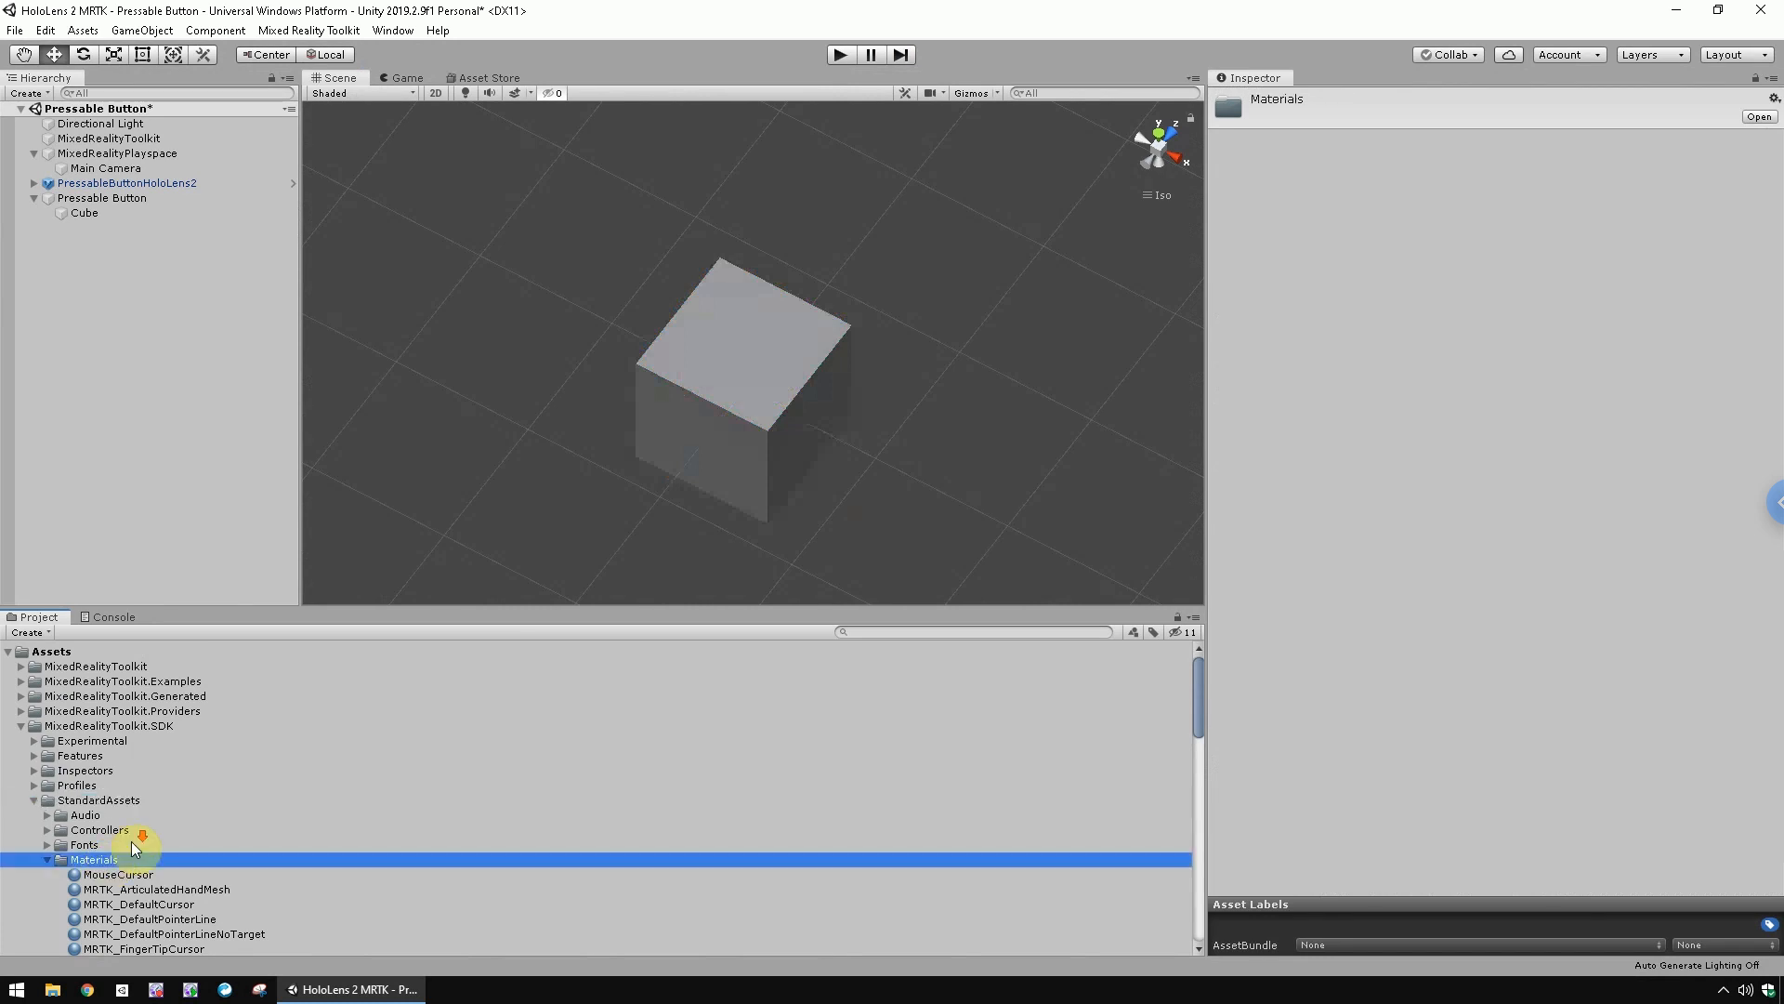
scroll(139, 833, "down", 3)
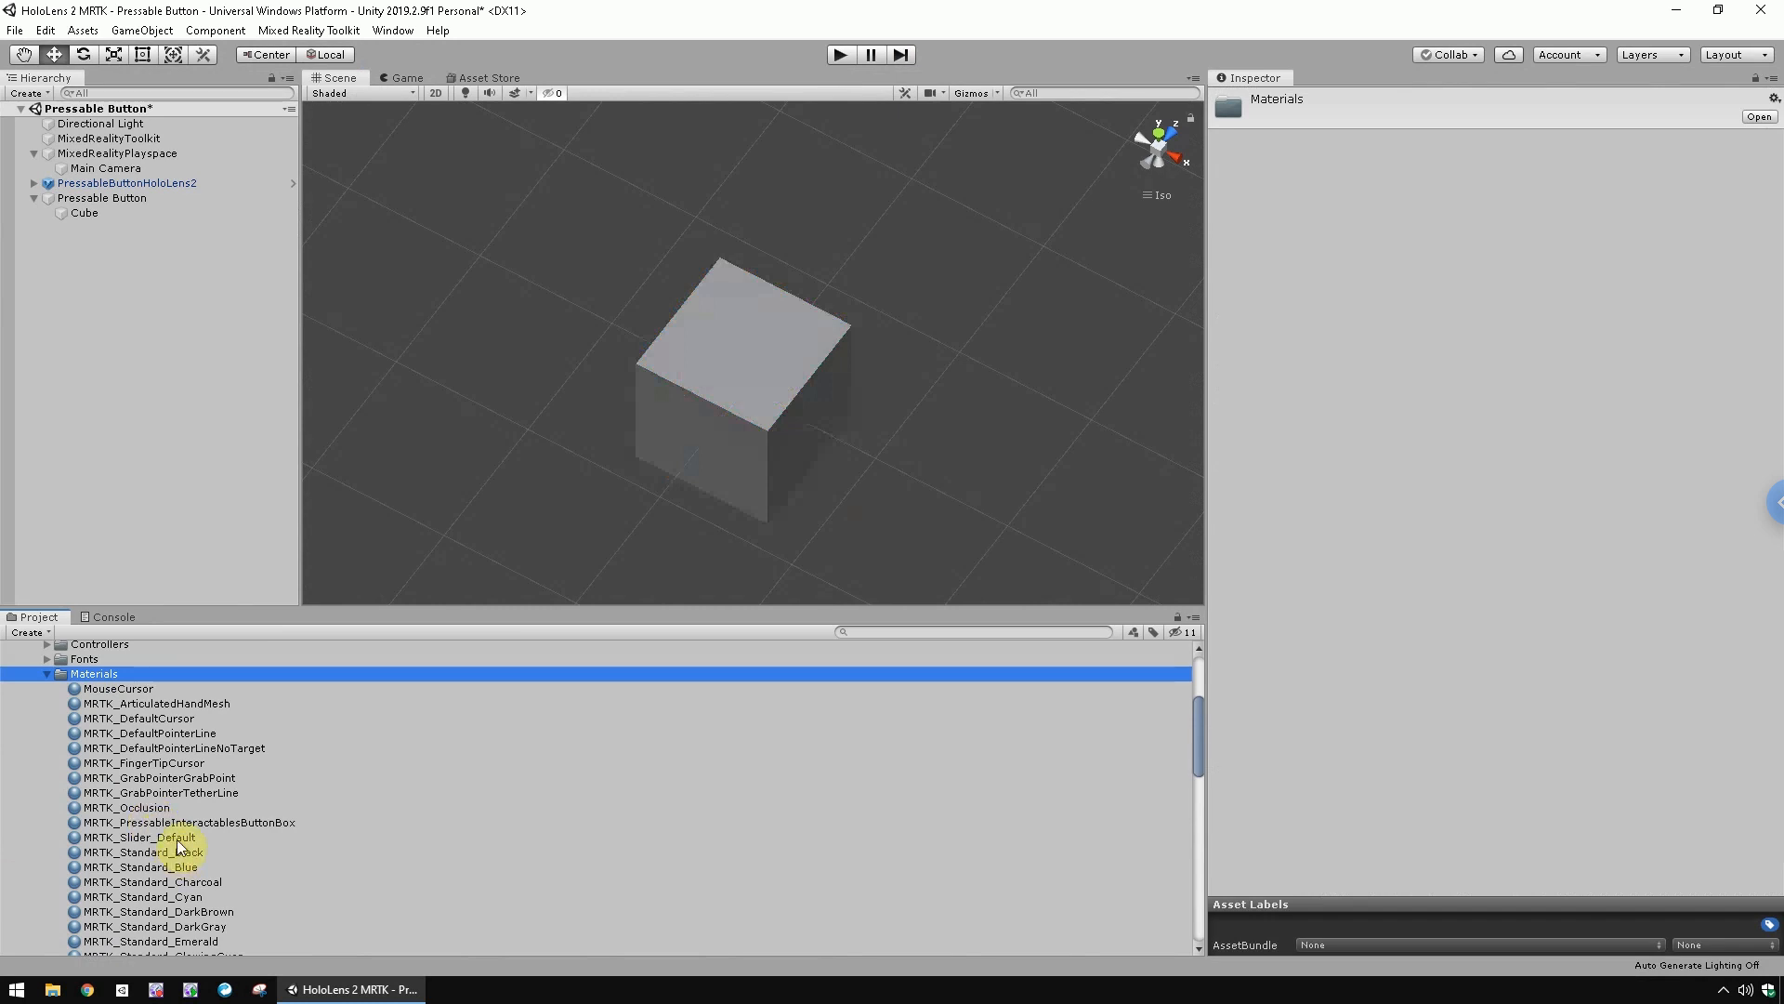
left_click(178, 823)
scroll(186, 827, "down", 6)
left_click_drag(221, 855, 92, 219)
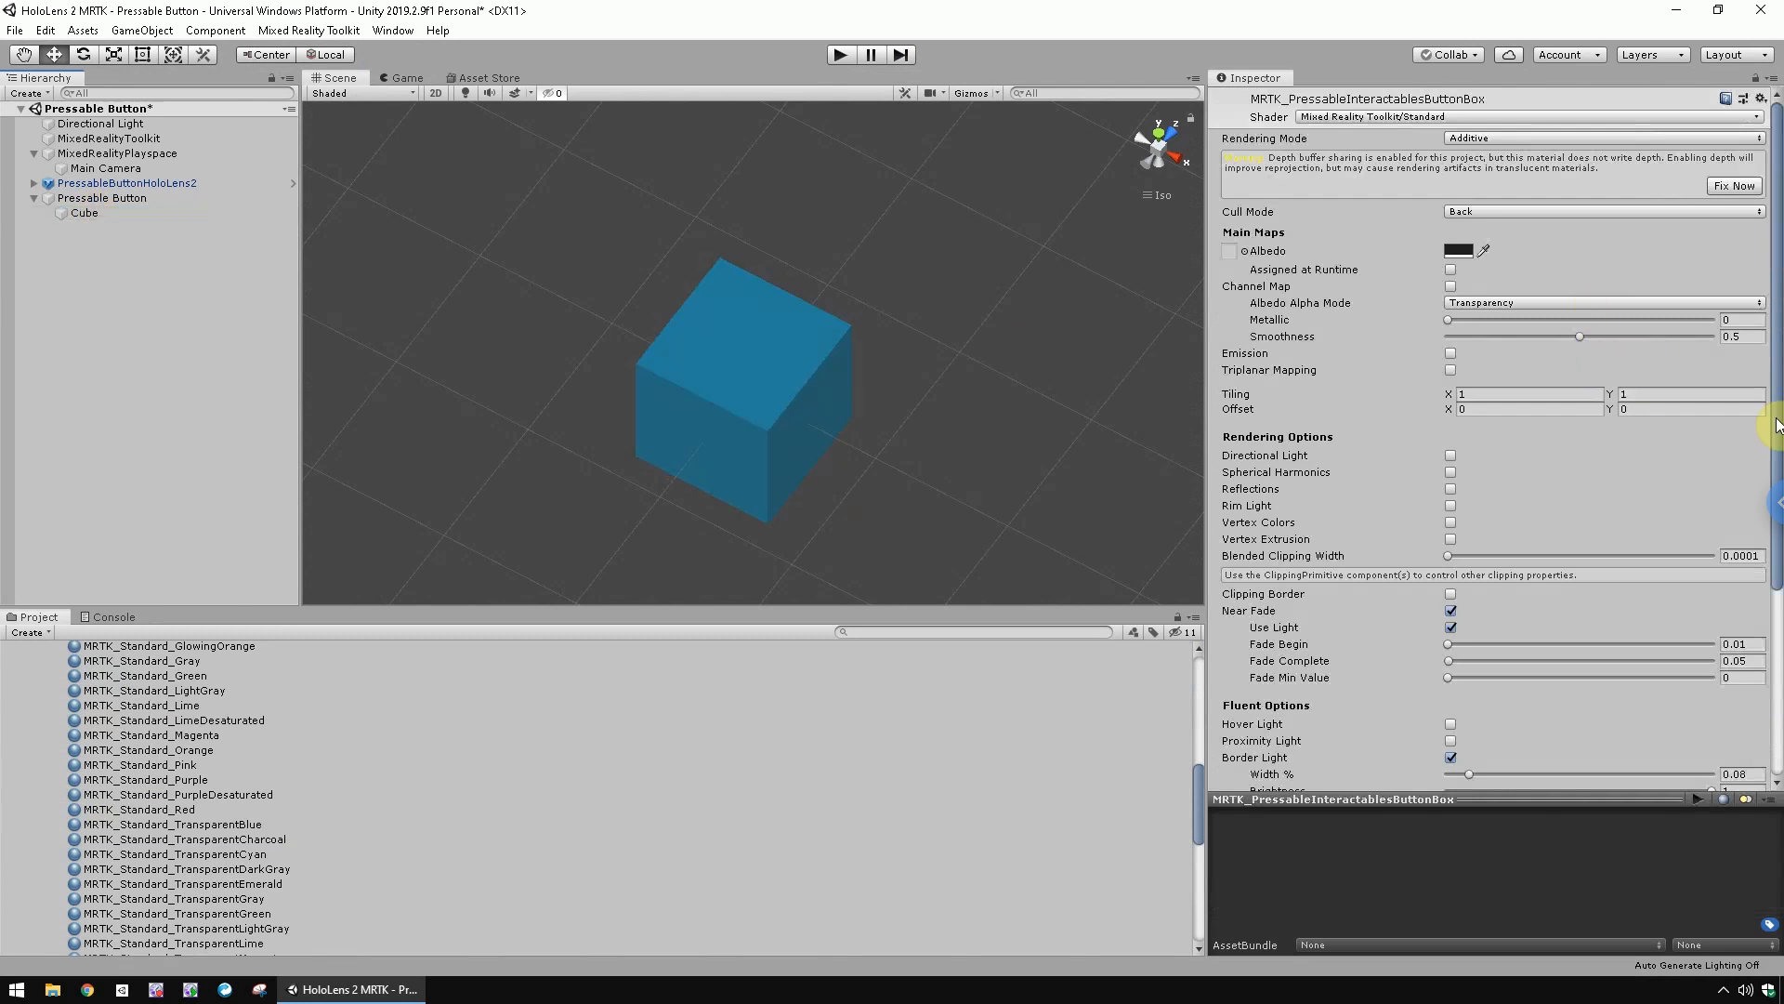
Examine the rendering and fluent options of the cube's transparent cyan material, including Hover Light and Proximity Light
left_click(84, 214)
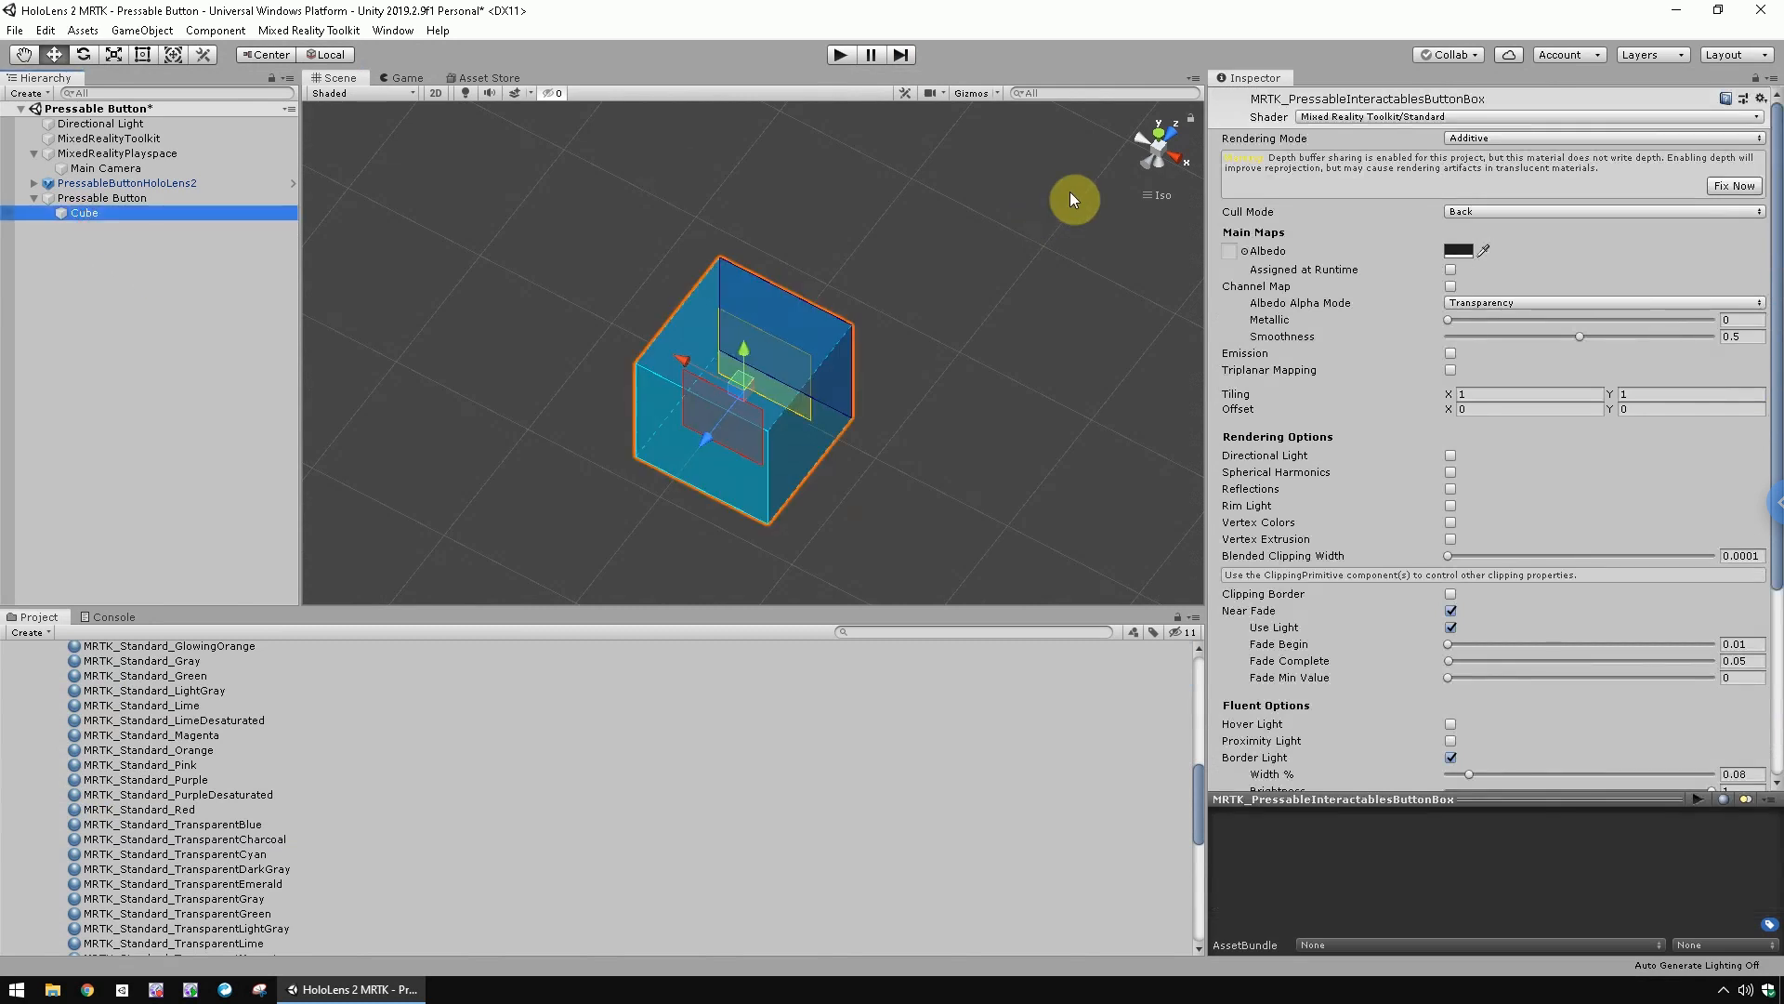
left_click(1216, 381)
left_click(1217, 251)
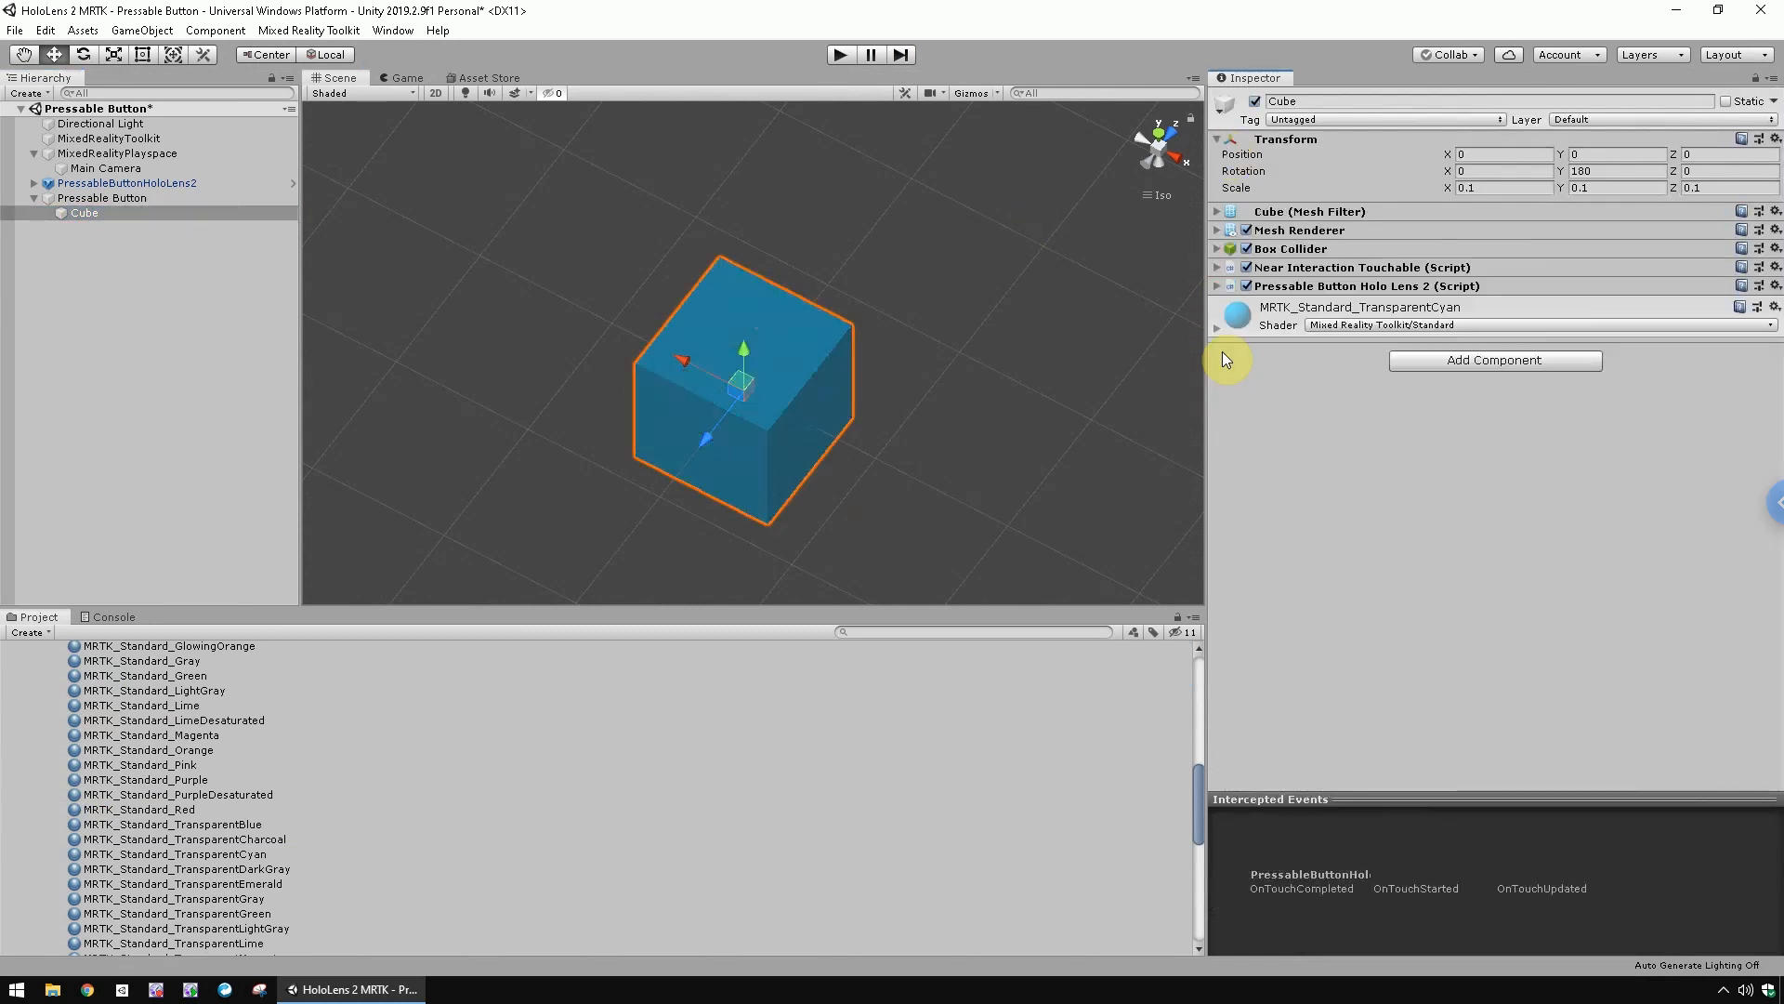
left_click(1214, 334)
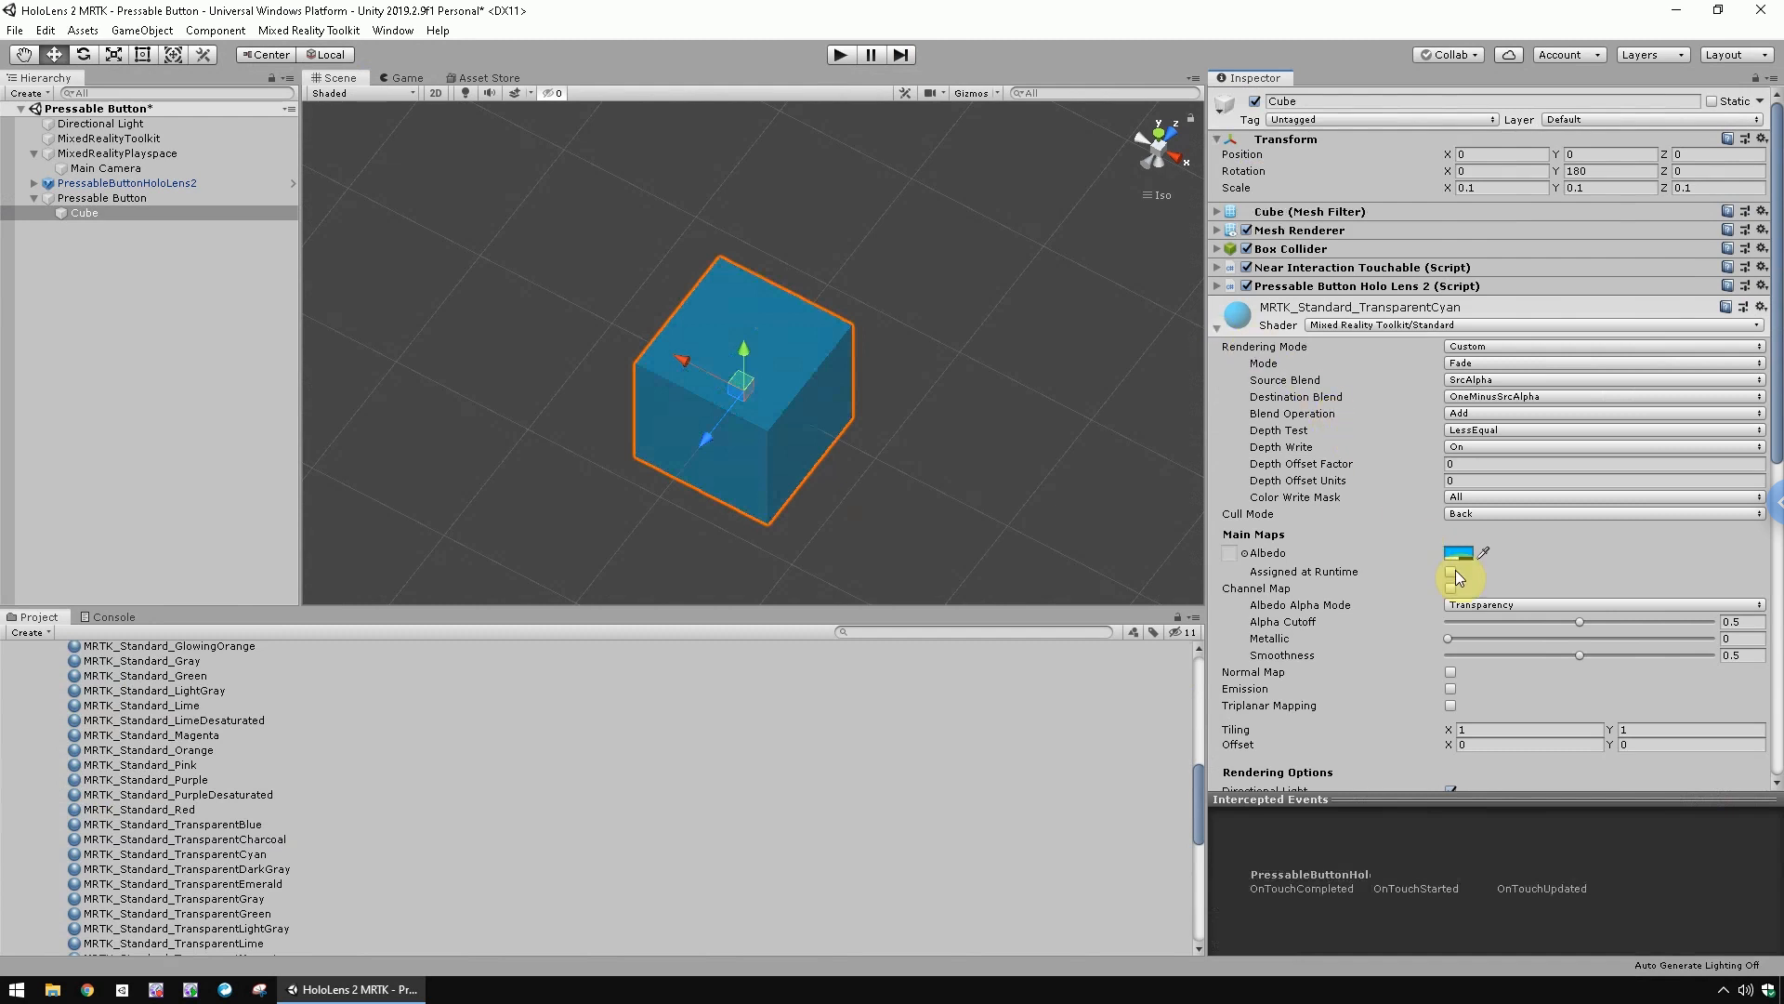
left_click_drag(1775, 372, 1775, 380)
scroll(1775, 385, "down", 10)
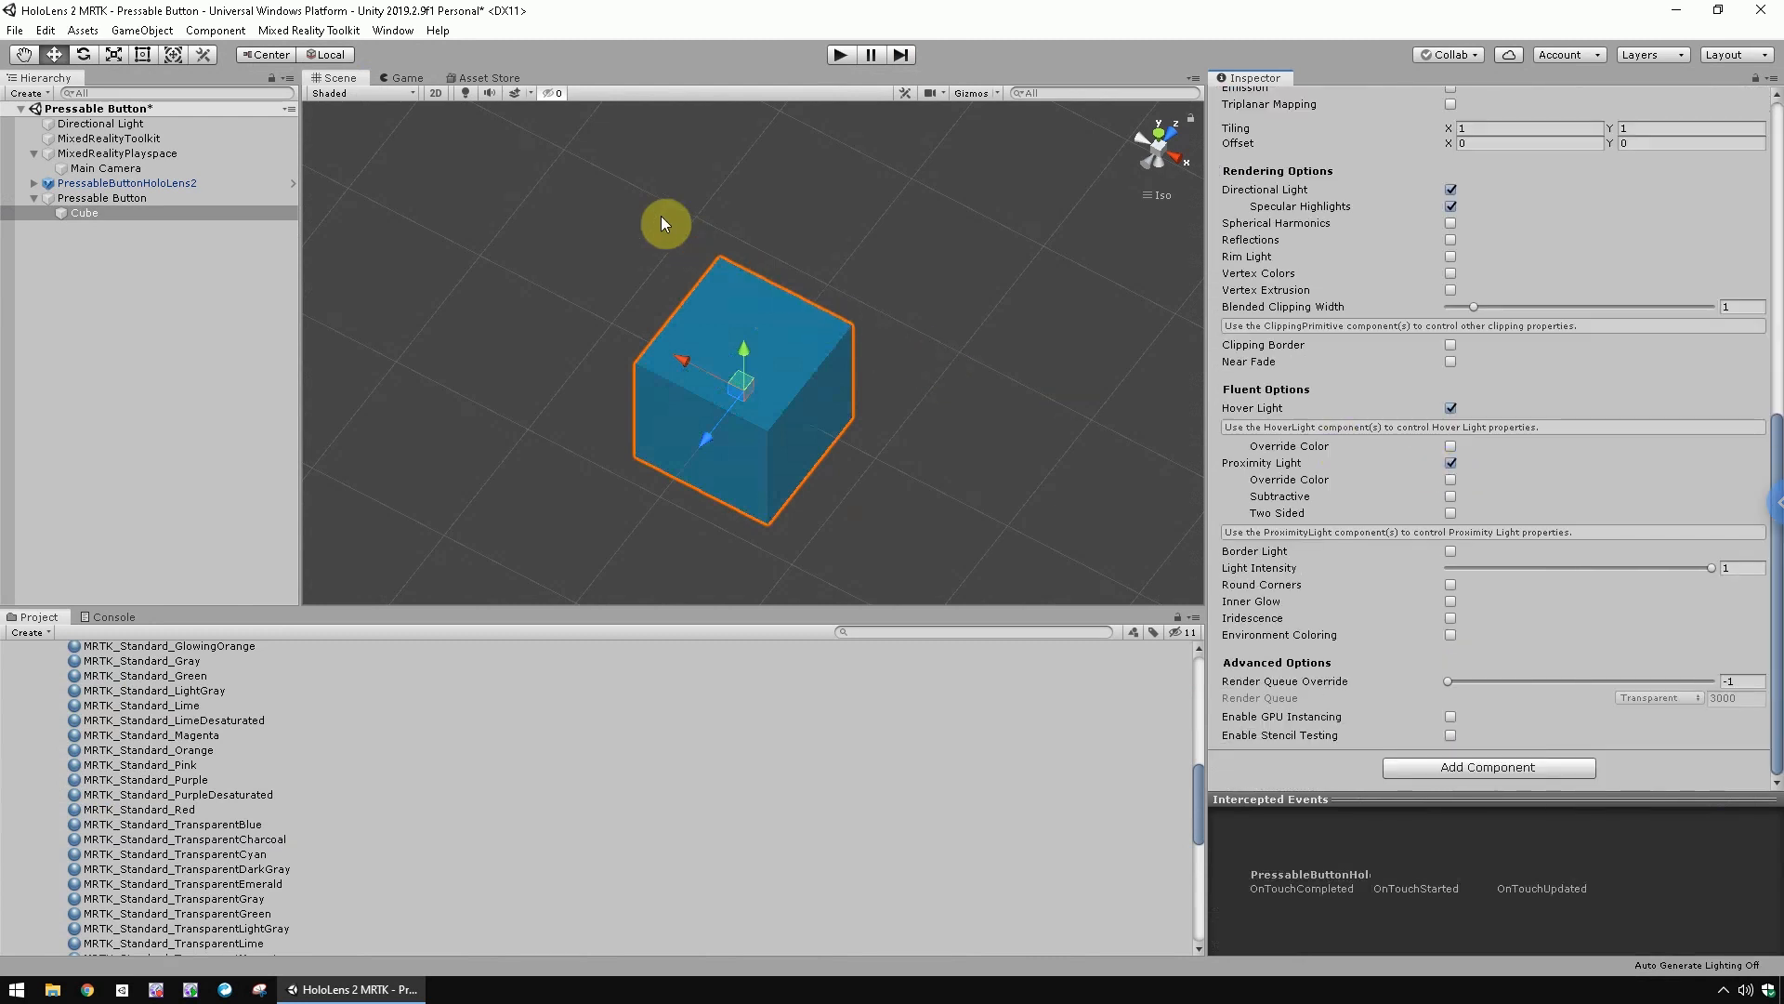
Run the scene to test the light effects and pressing of the cyan cube with the simulated hand, and stop play mode
left_click(841, 54)
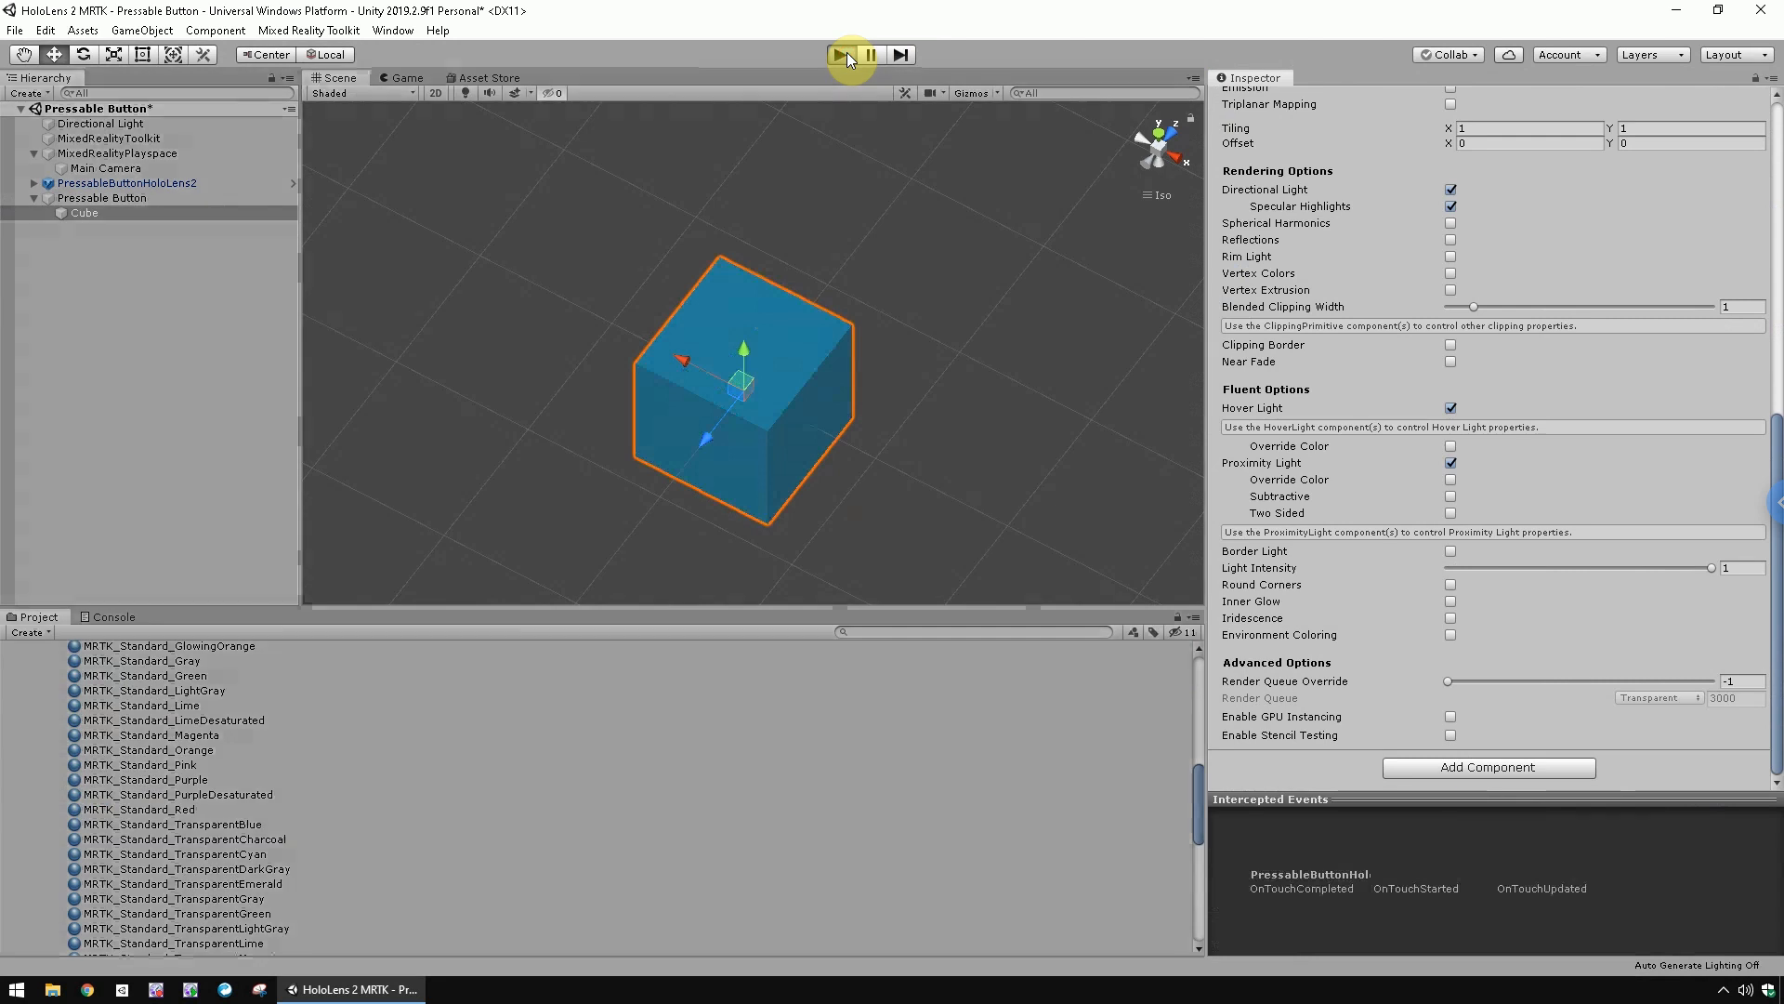
left_click(760, 371)
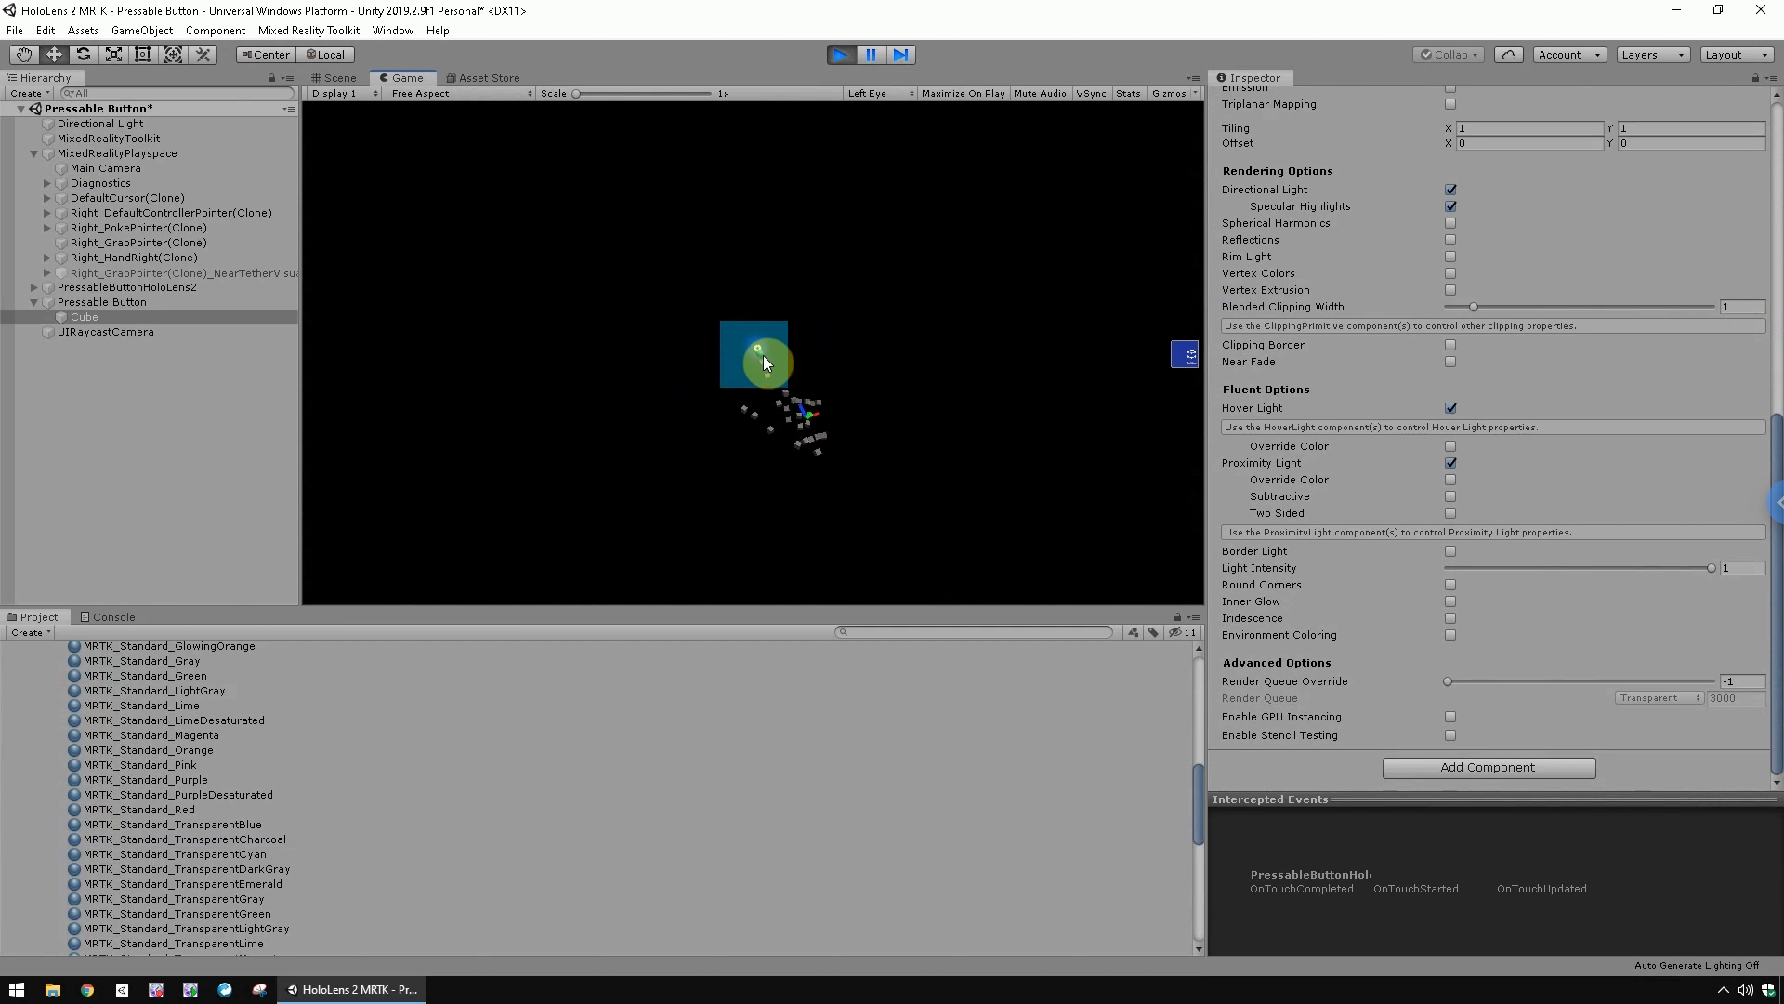
scroll(755, 365, "up", 5)
scroll(752, 366, "down", 3)
scroll(751, 364, "up", 2)
scroll(751, 365, "down", 4)
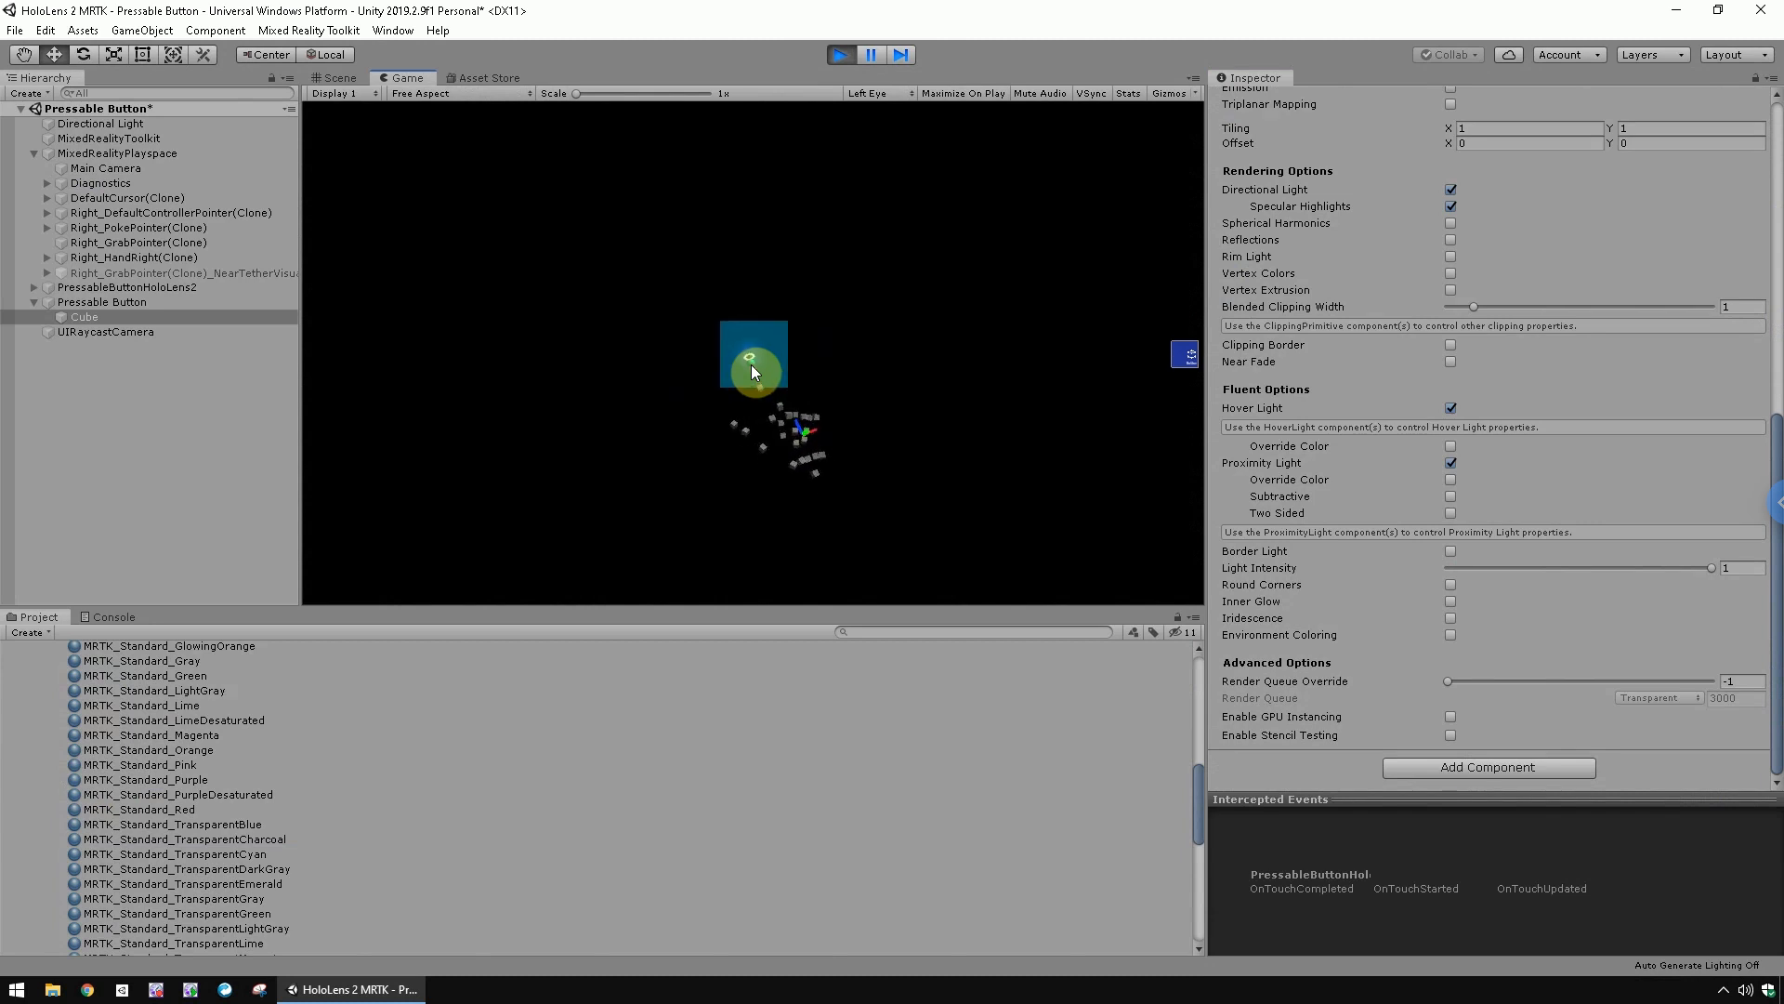
left_click(840, 56)
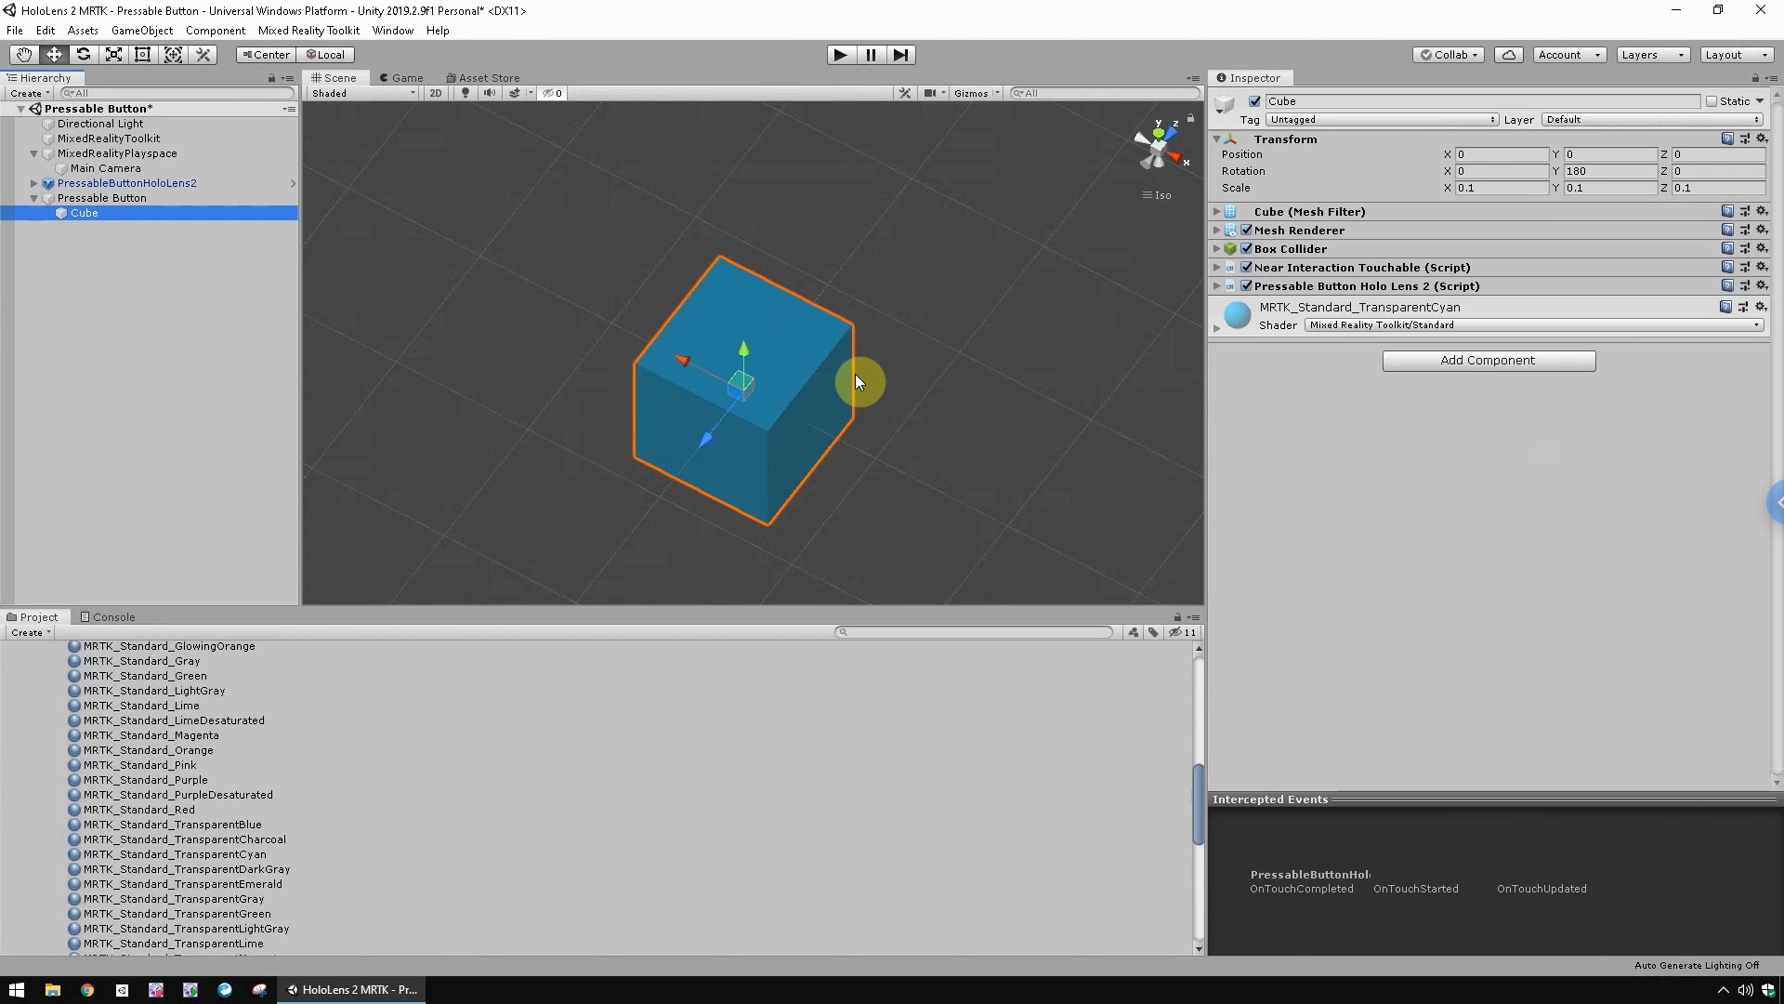
Add an Interactable component to the cube and assign the cube itself as its profile target
left_click(74, 212)
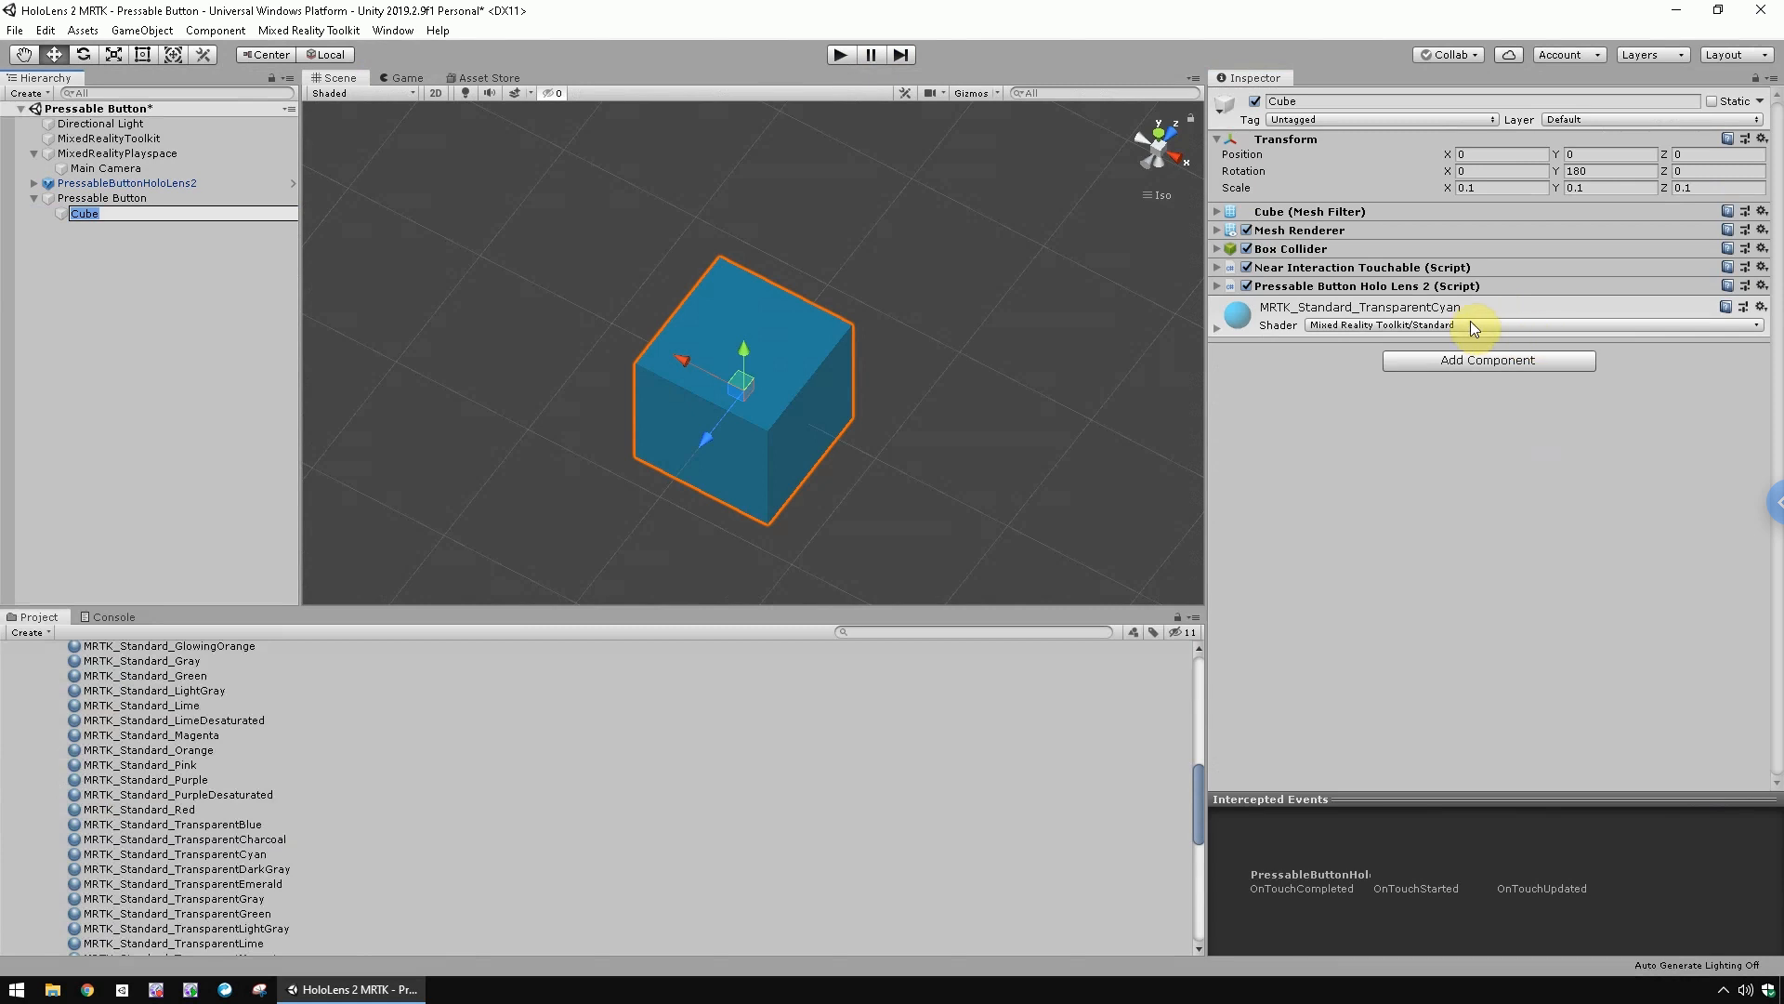
left_click(1477, 360)
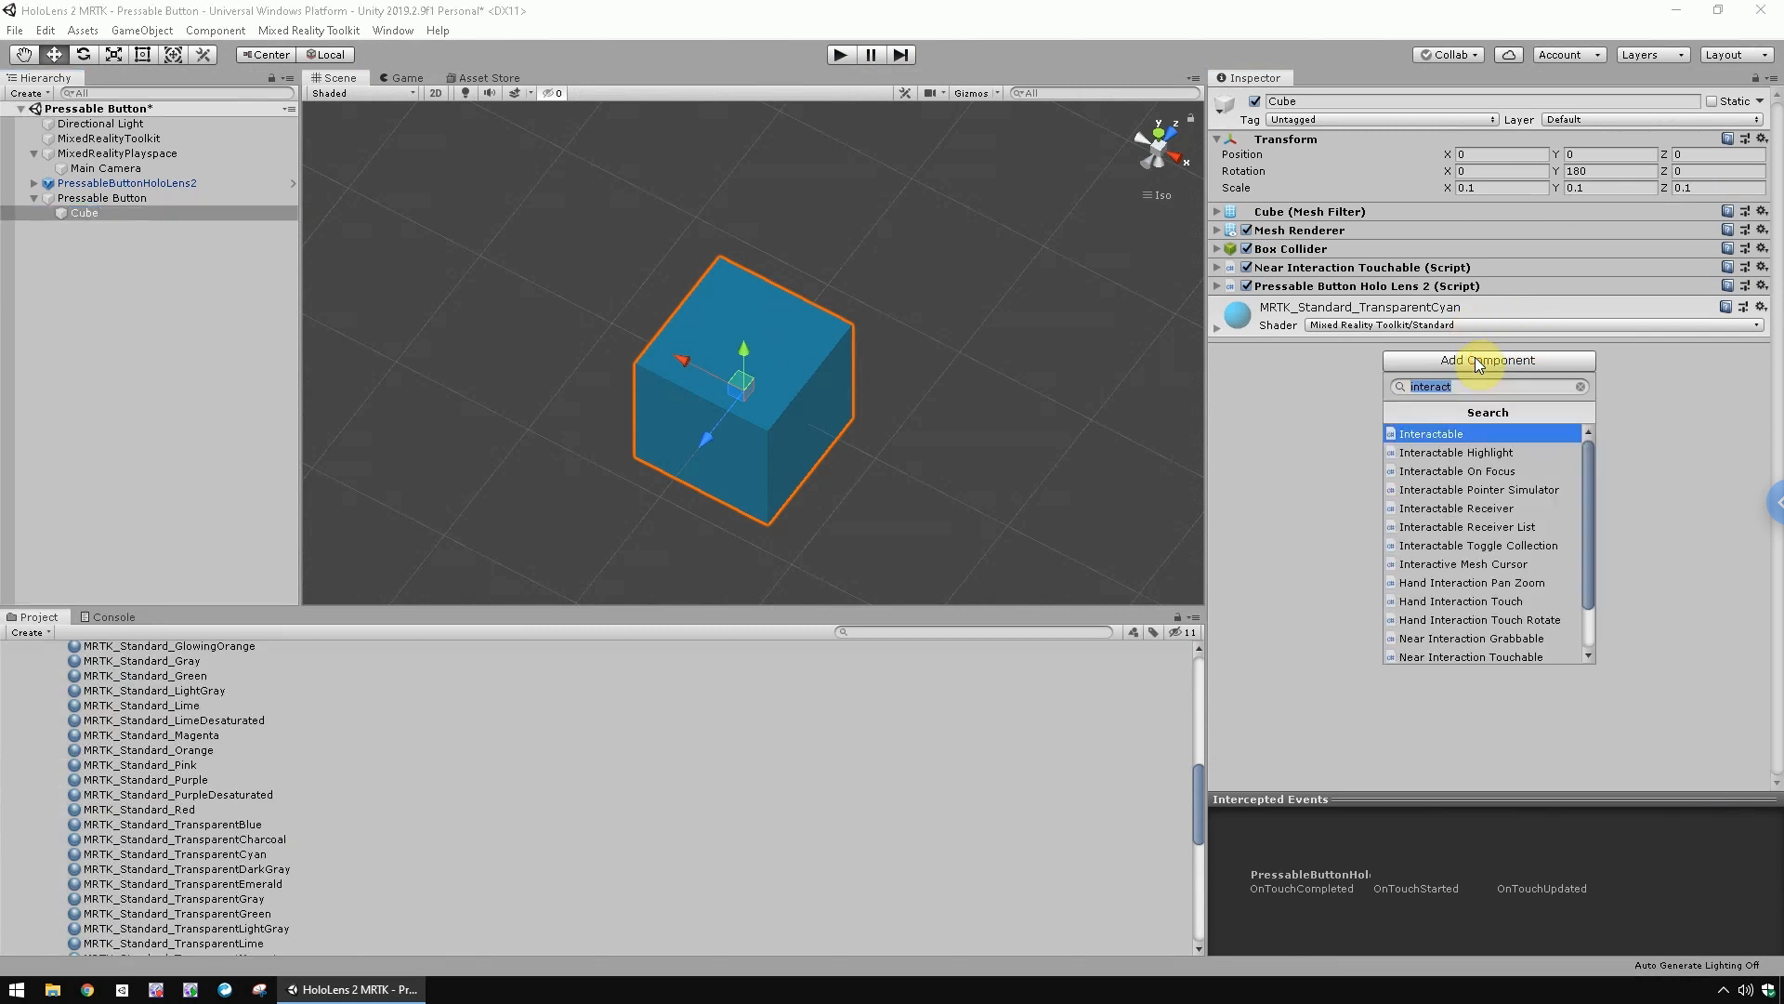
type("interac")
left_click(1485, 433)
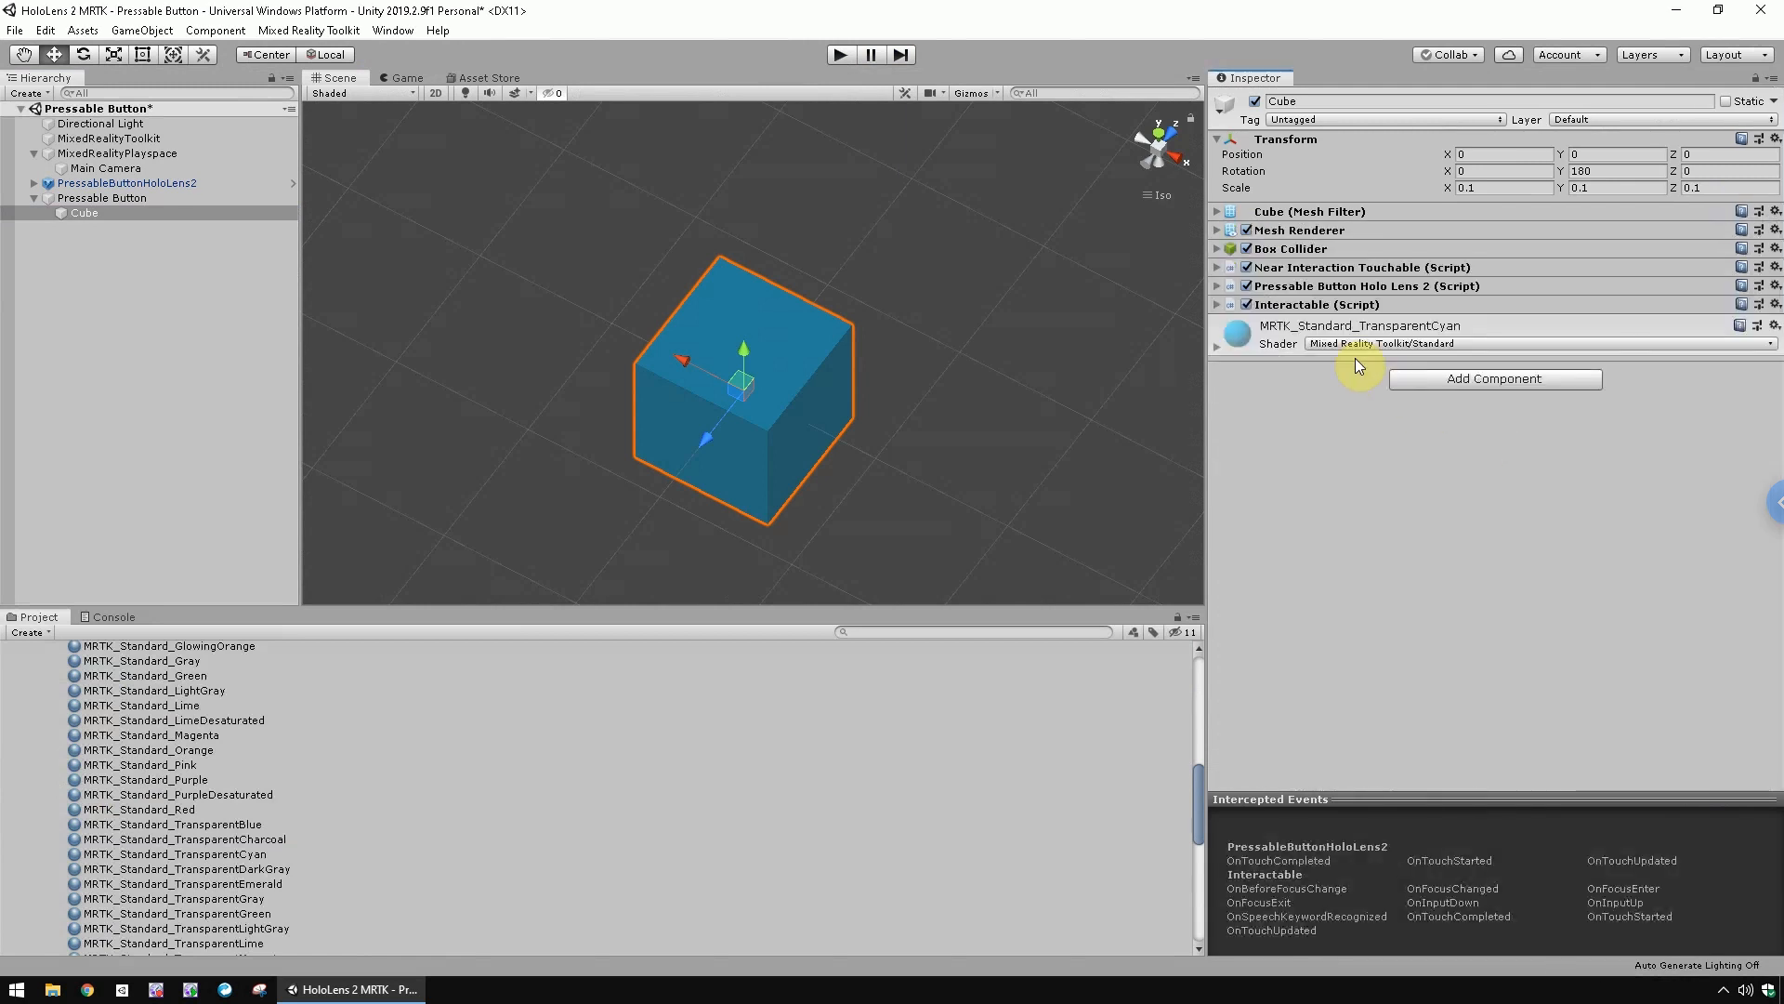
left_click(1216, 304)
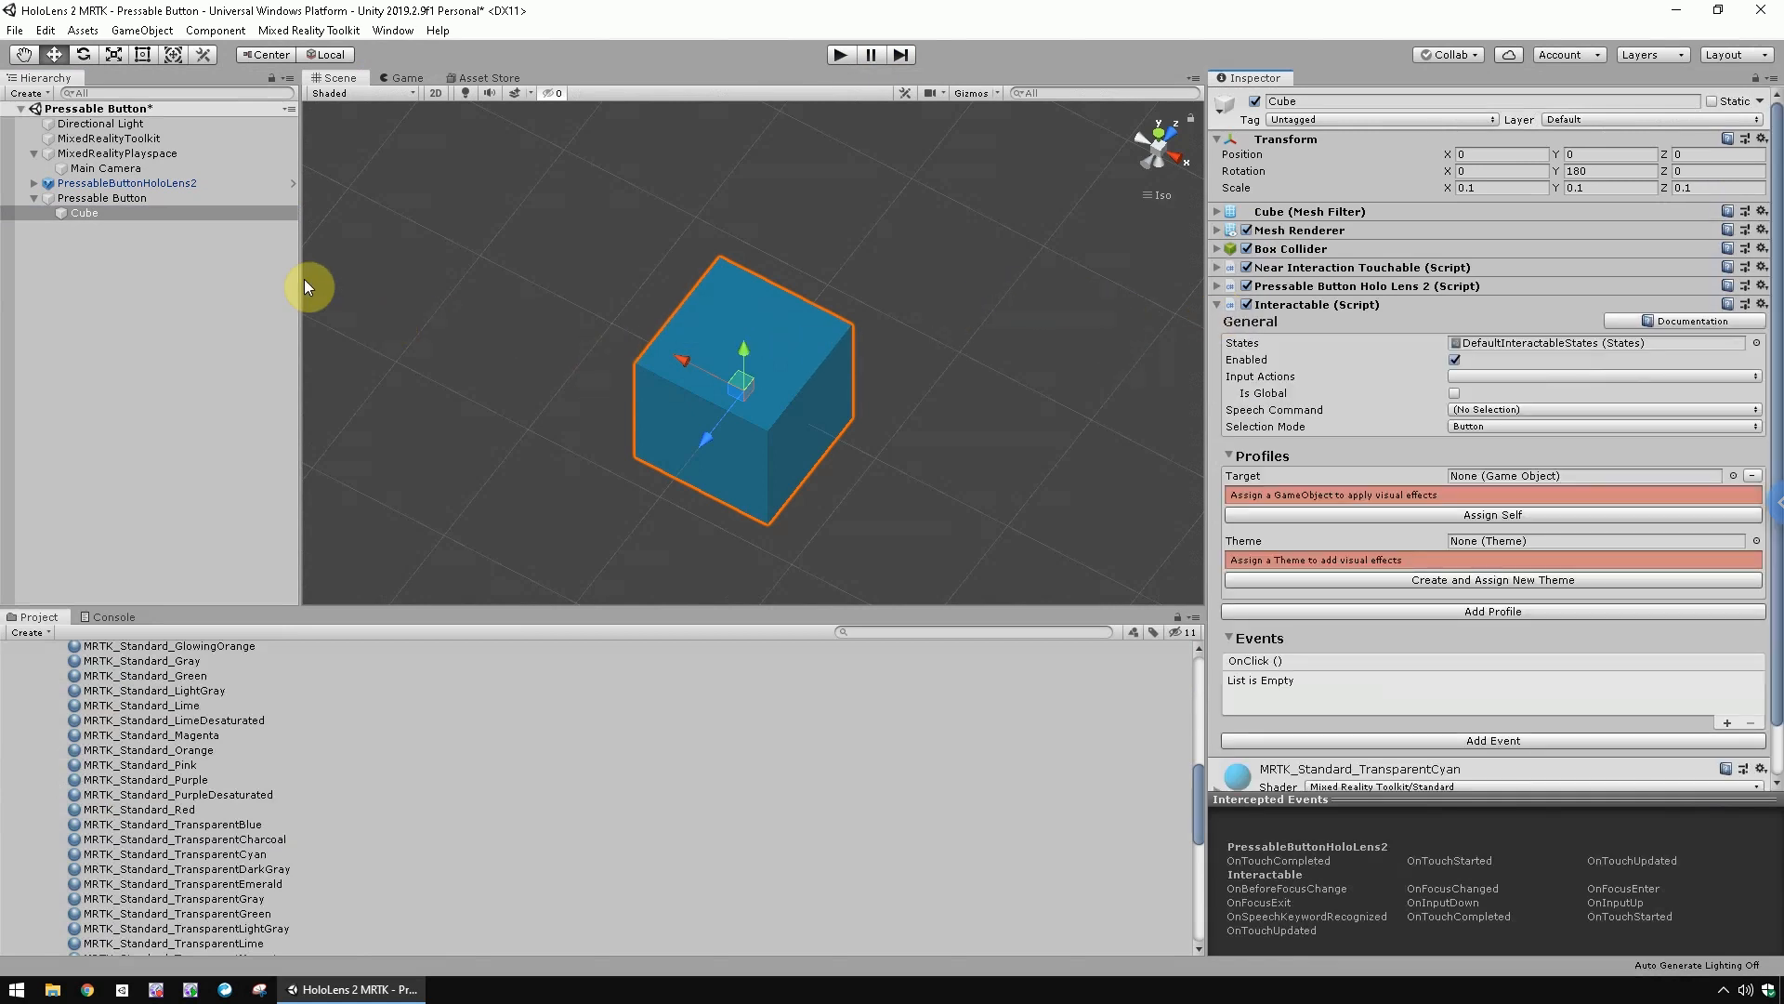
left_click_drag(78, 214, 1475, 483)
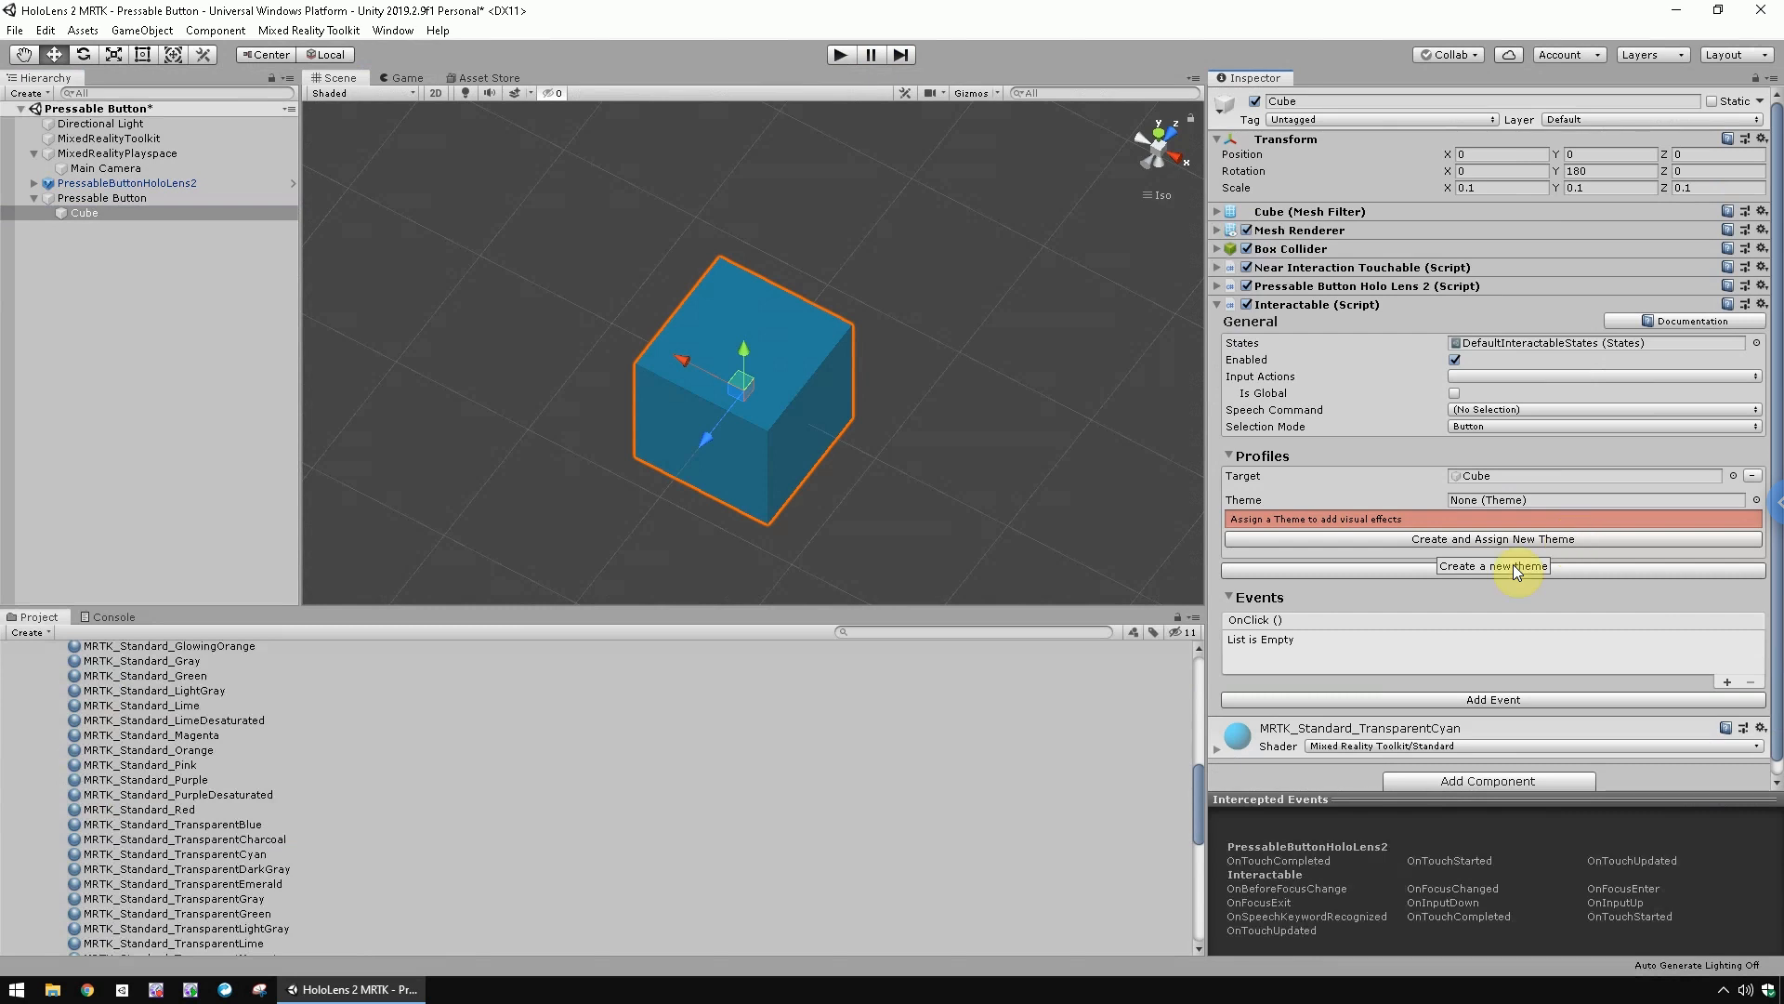
Create and assign a new Interactable theme for the cube, saved as Button Theme in a new MRTK Theme folder inside Assets/MRTK
left_click(1487, 537)
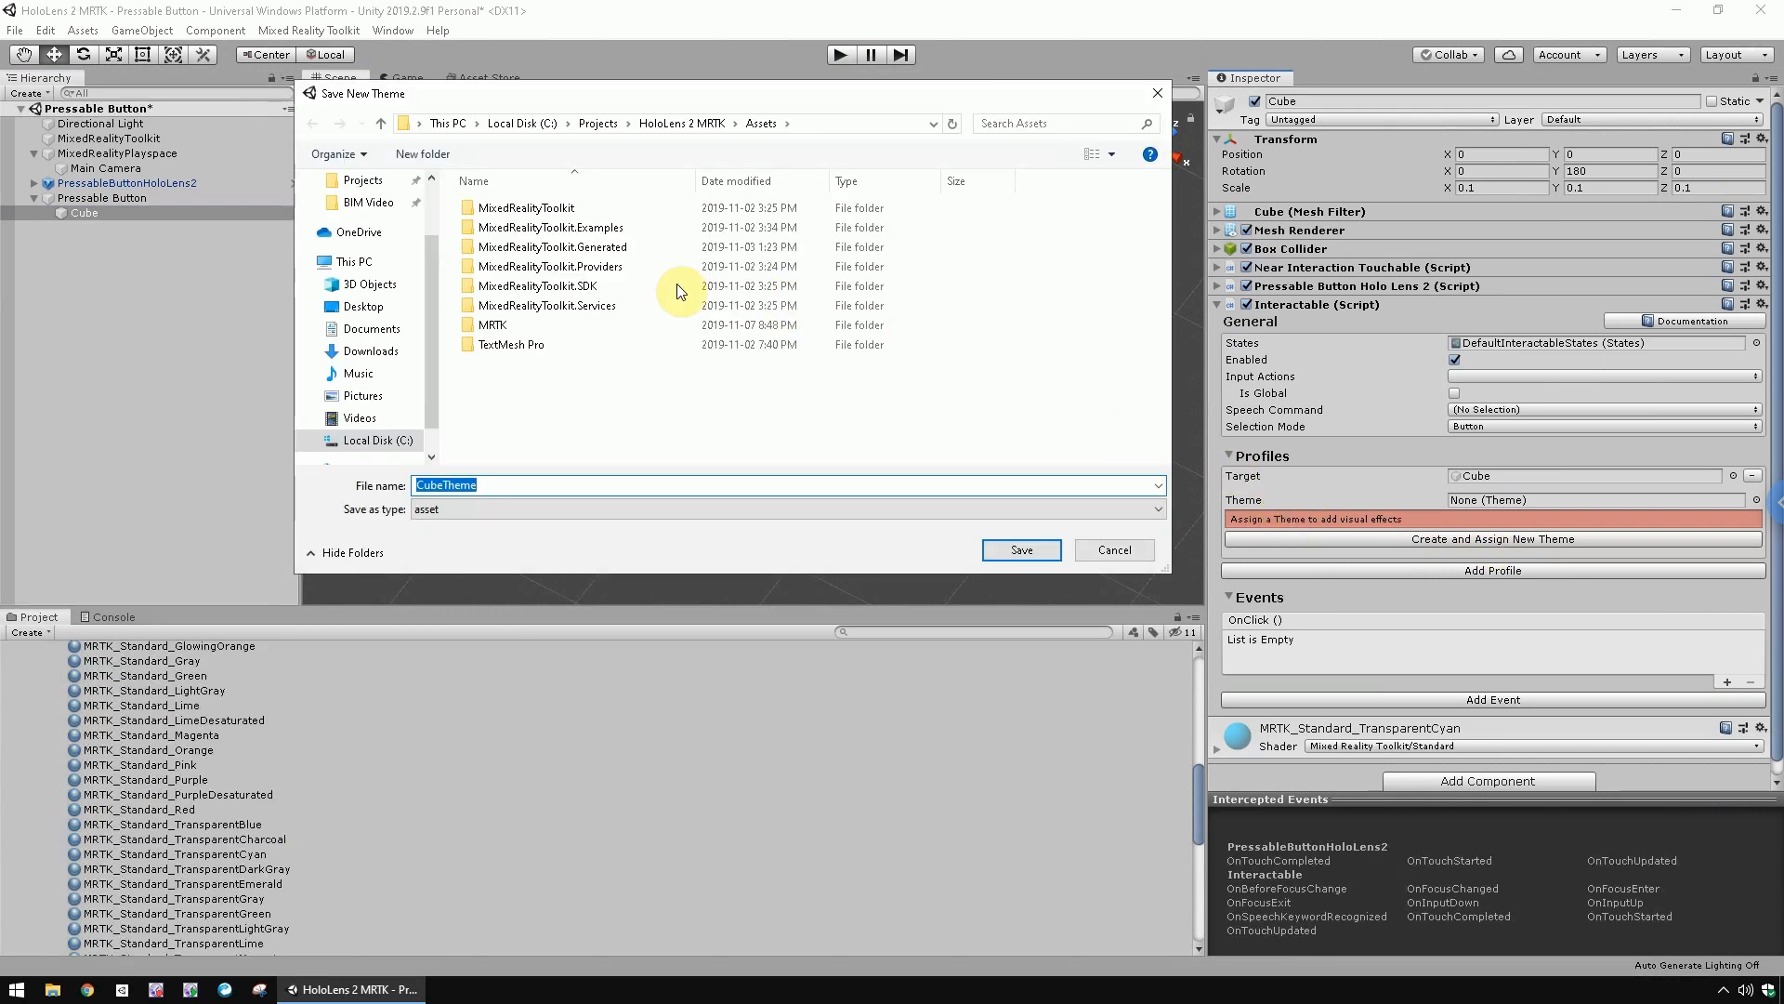
double_click(506, 326)
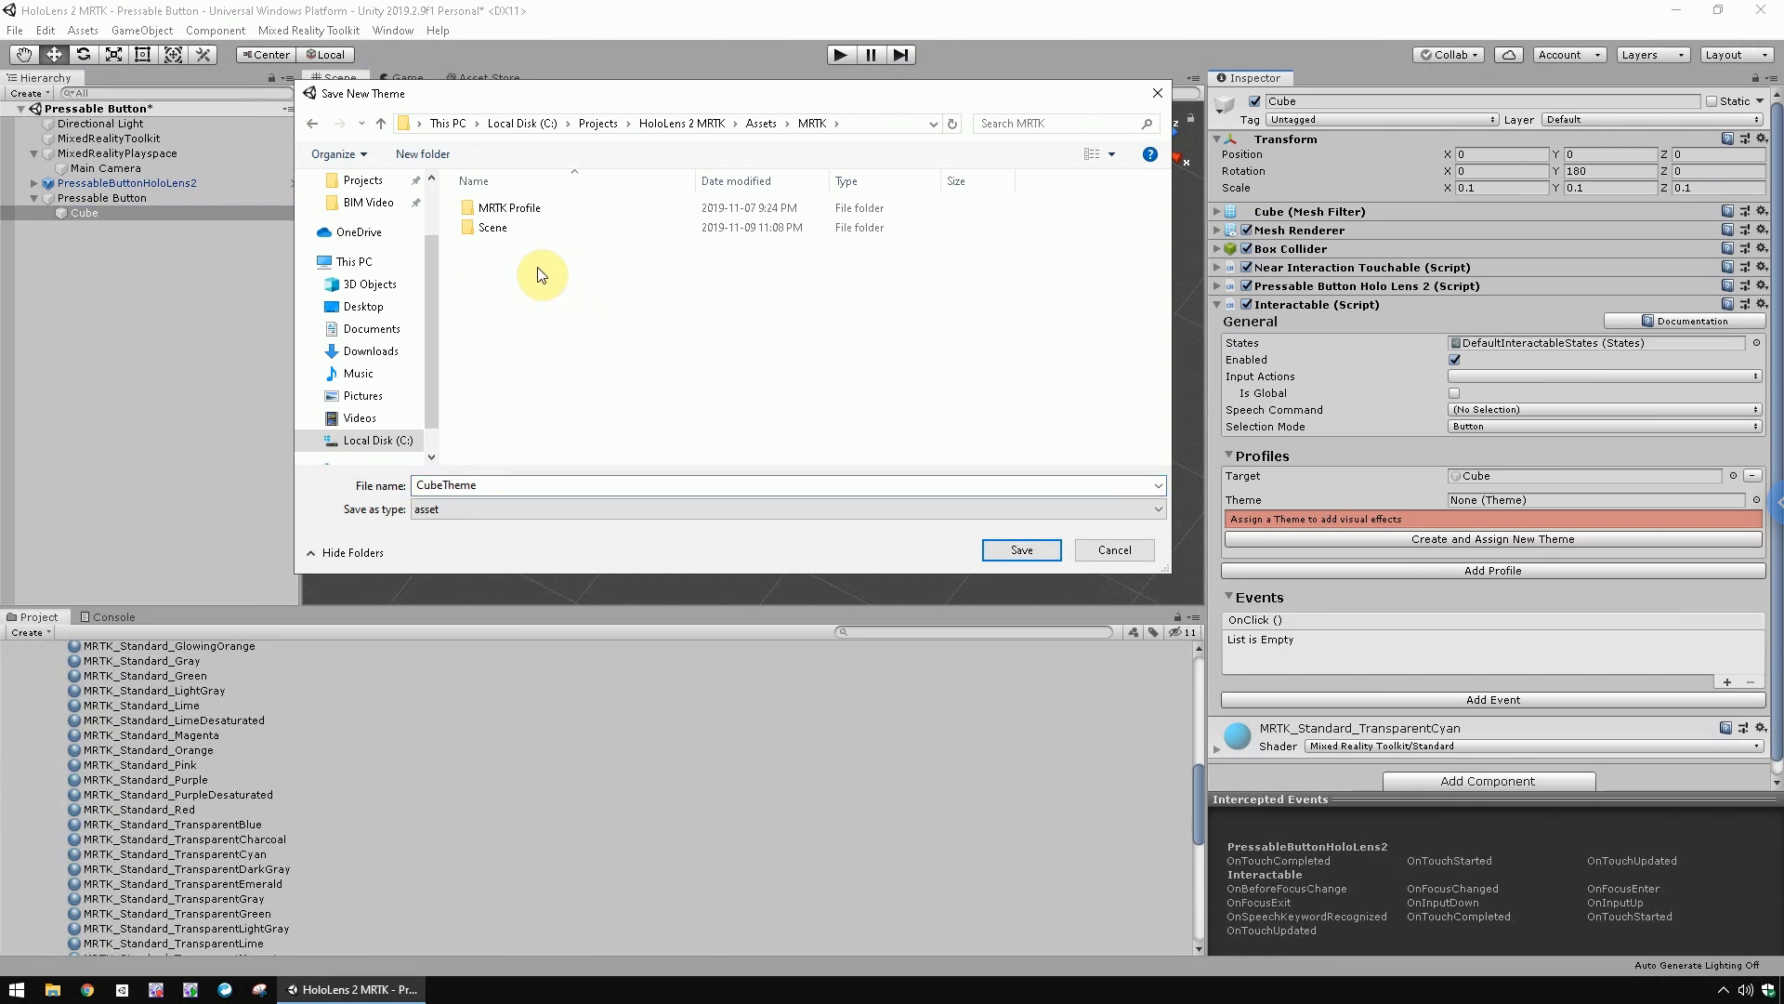
right_click(557, 290)
mouse_move(730, 506)
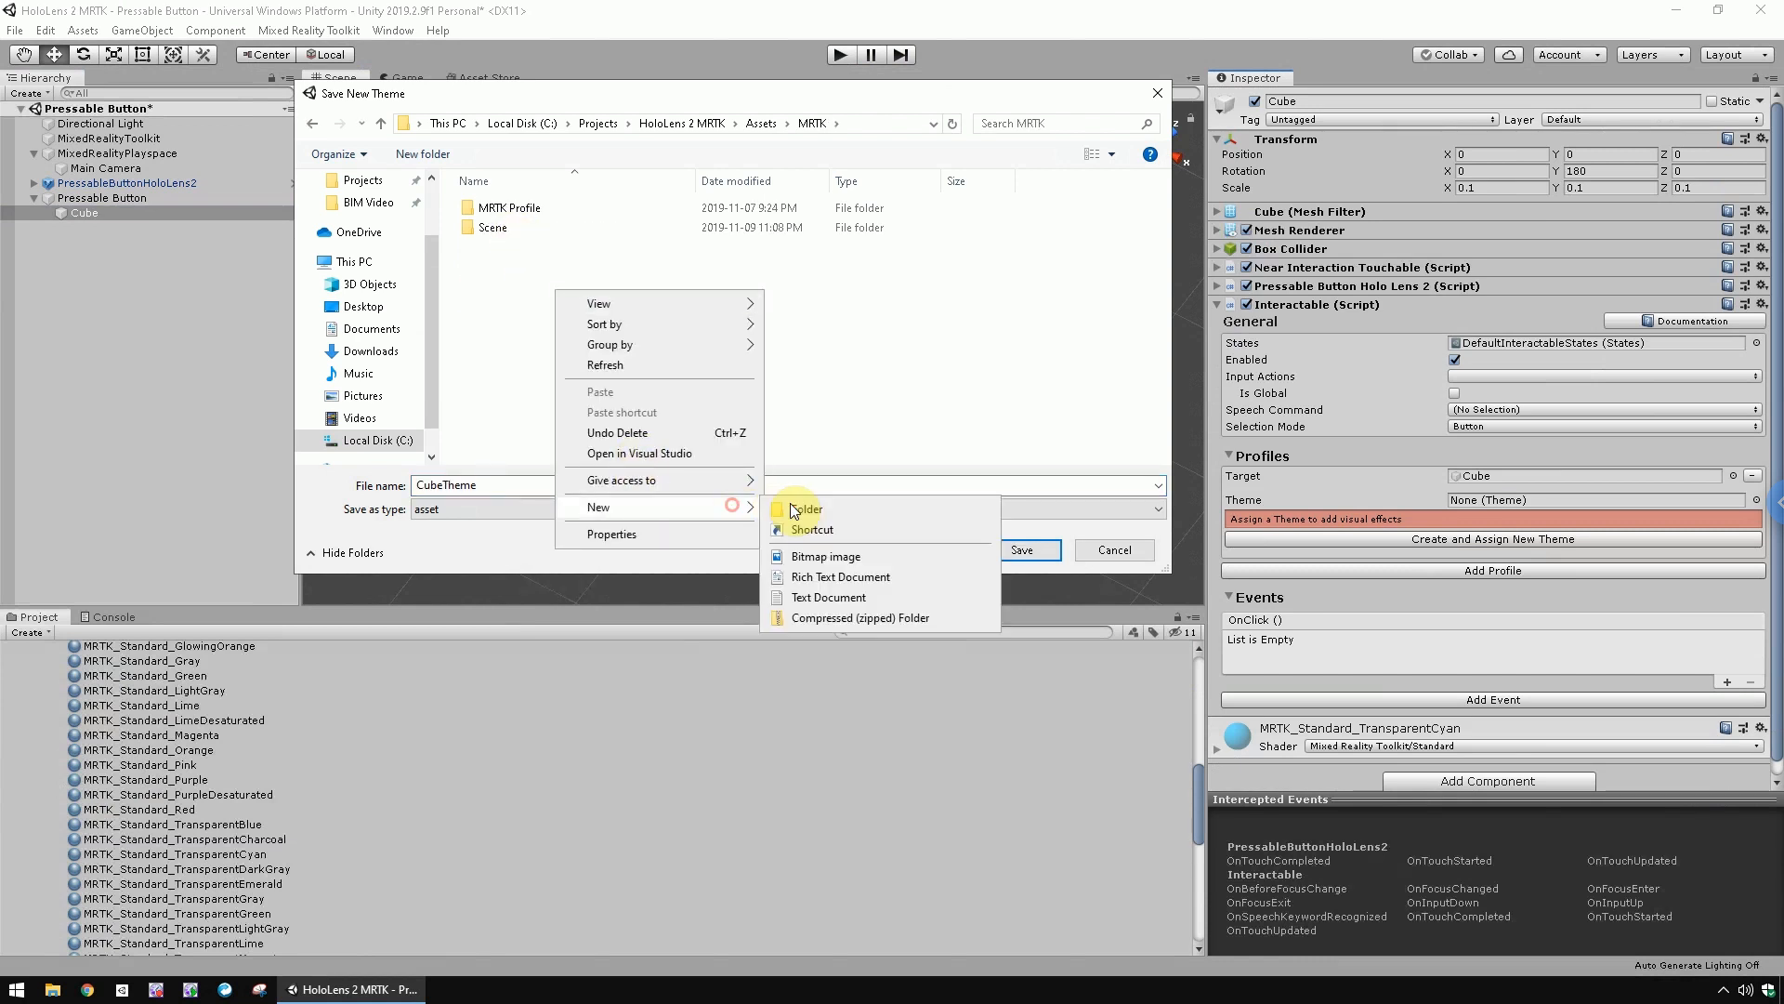
type("MRTK Theme")
key("Return")
double_click(514, 231)
double_click(495, 485)
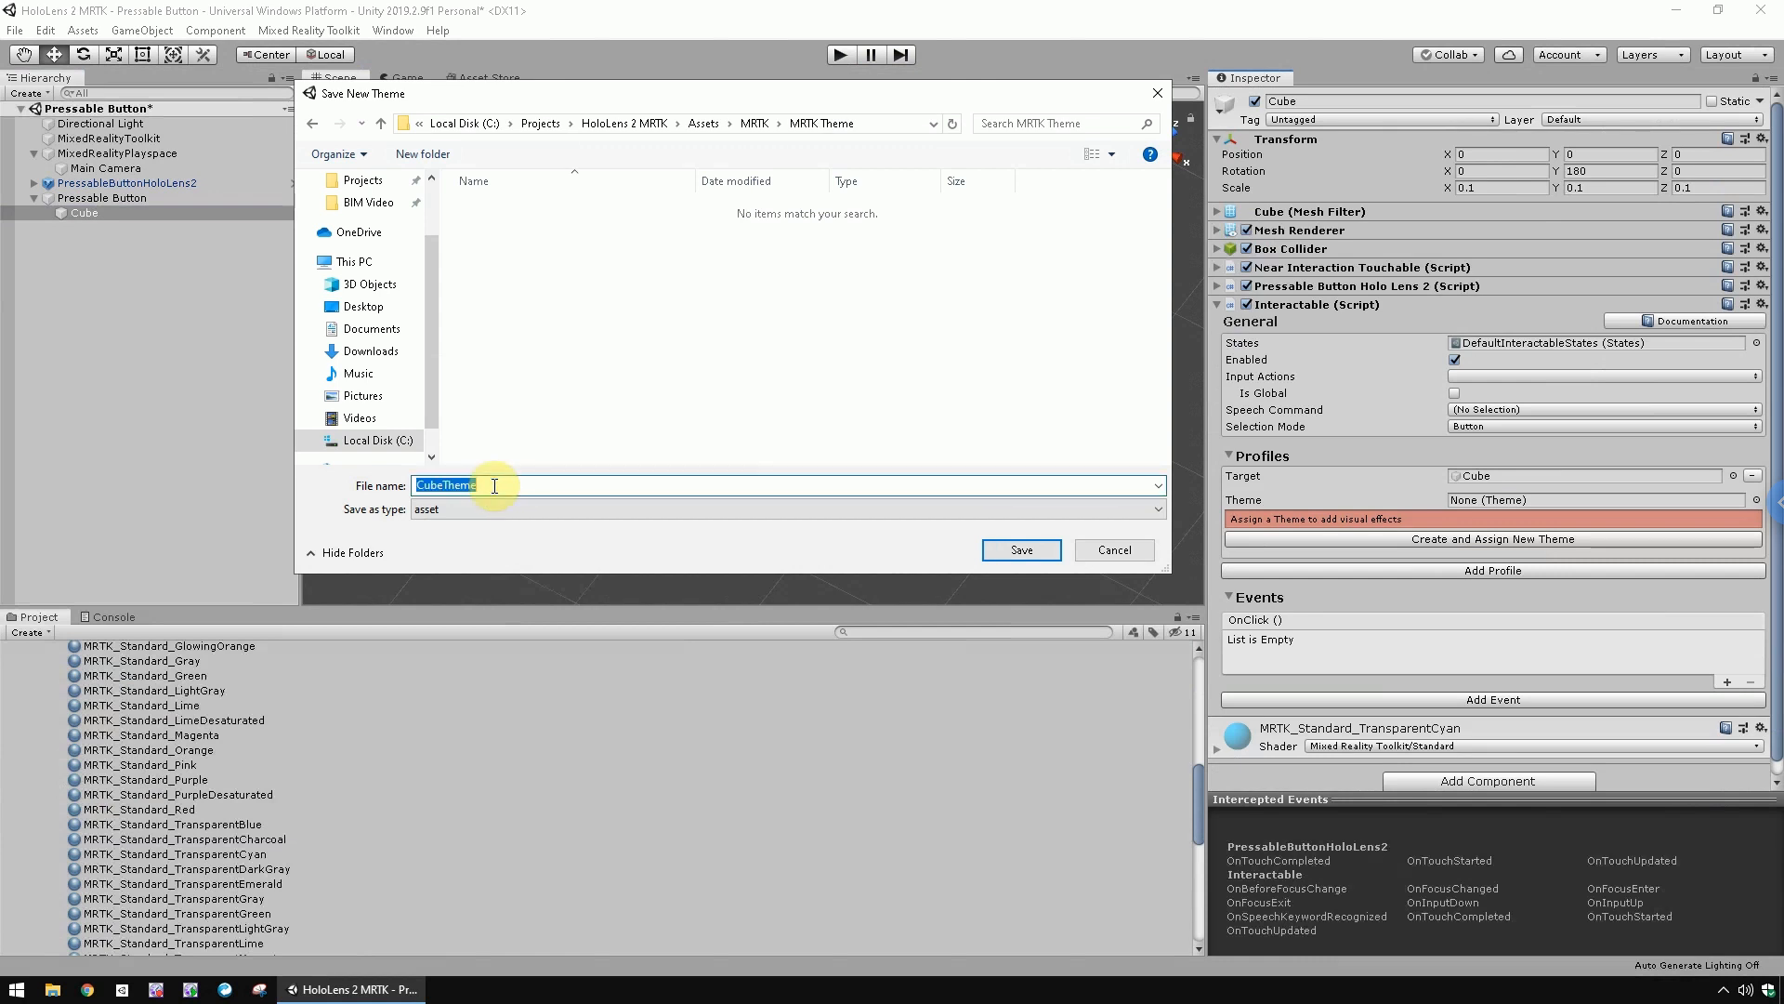
type("Button")
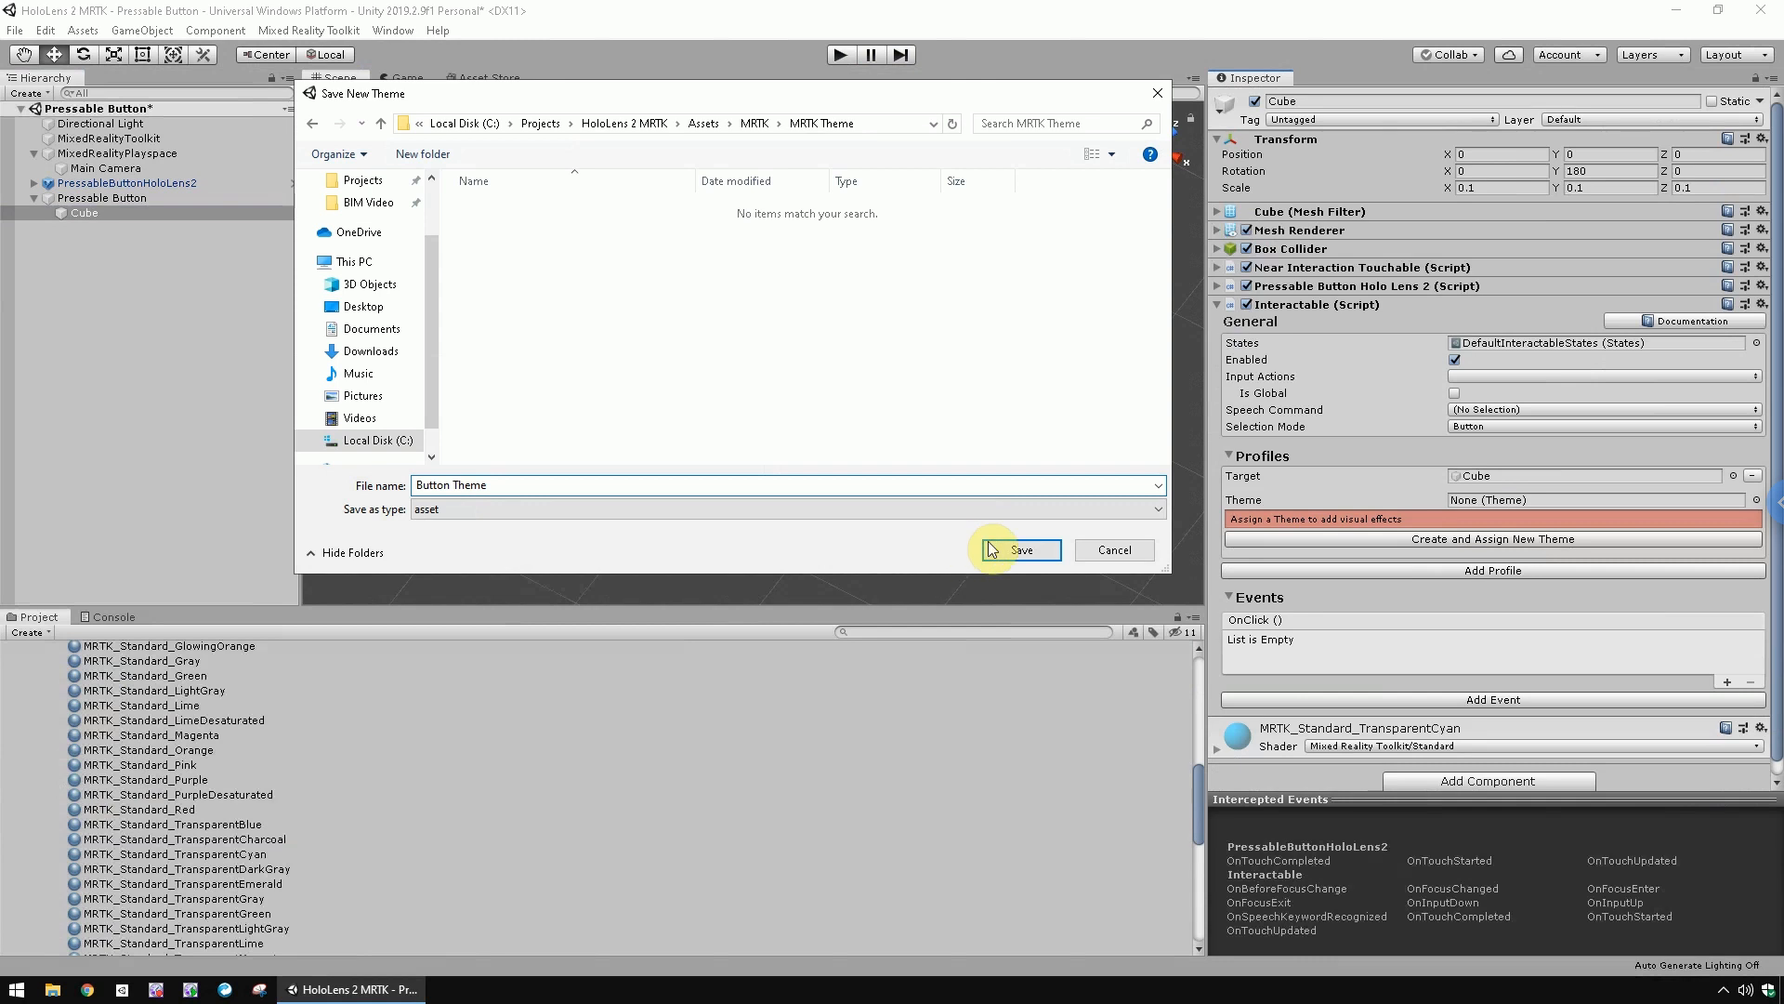
left_click(1022, 549)
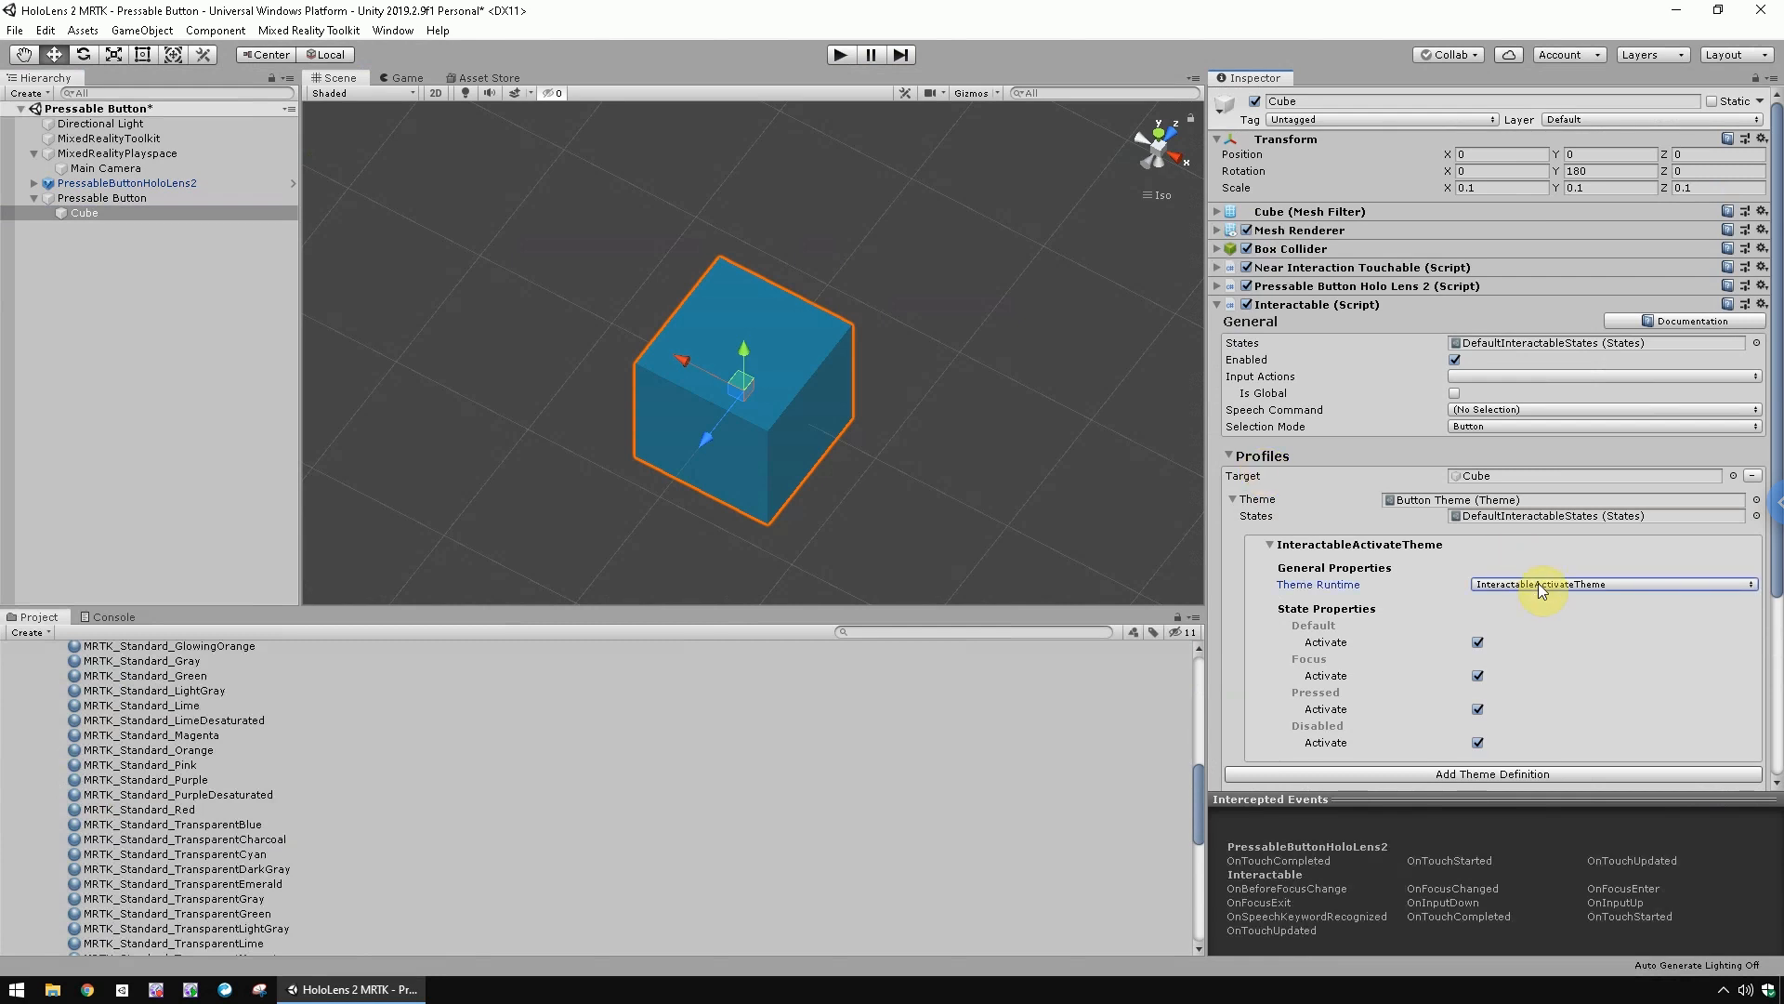
Change the theme runtime to ScaleOffsetColorTheme and set the Default state color to cyan, RGB 0, 255, 255
left_click(1537, 582)
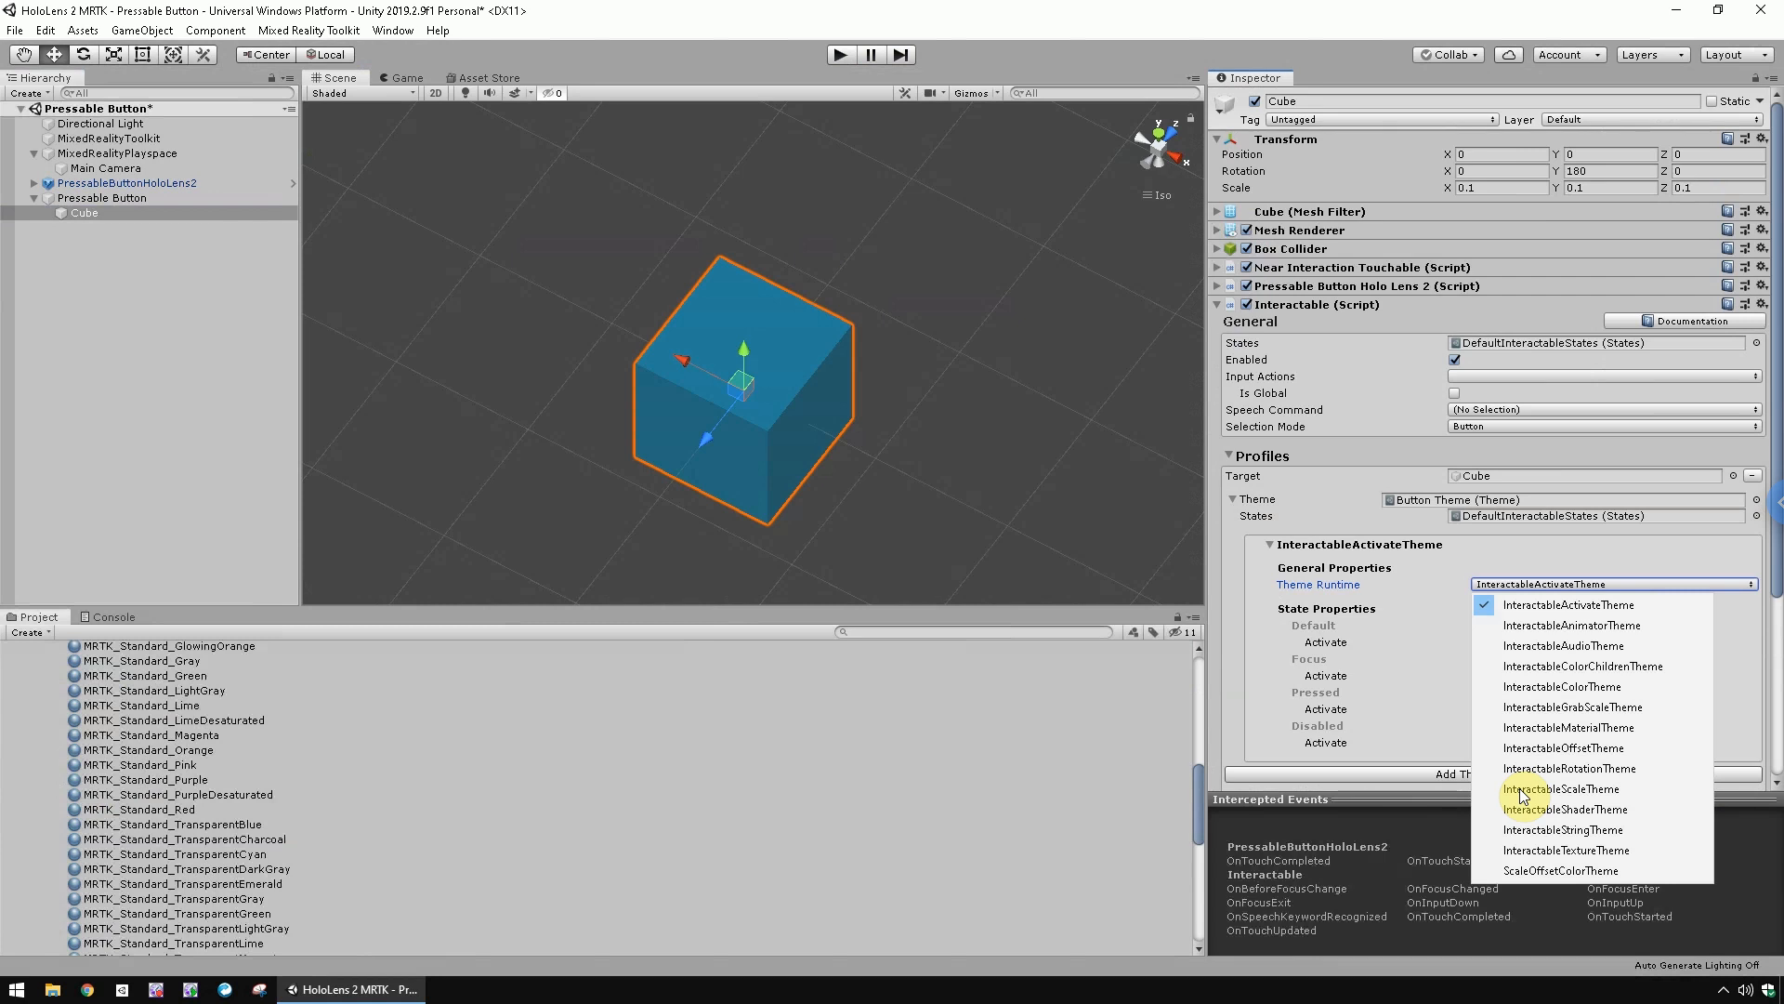
left_click(1549, 870)
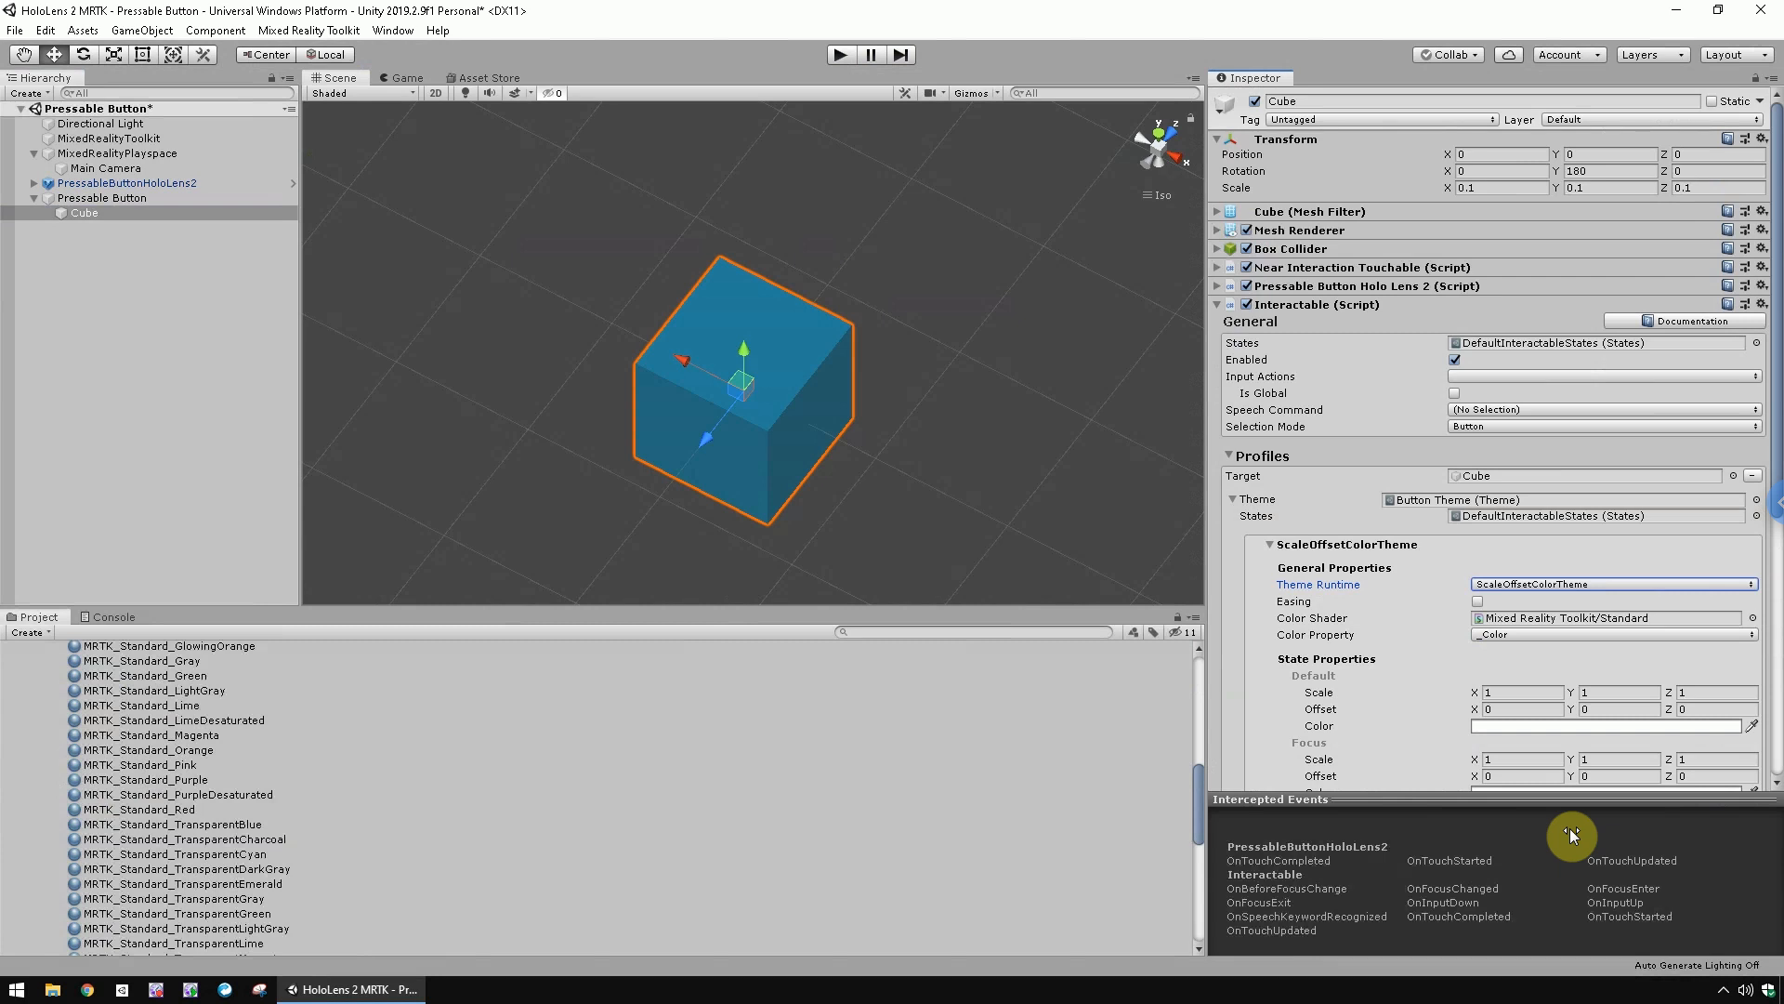
left_click_drag(1773, 460, 1782, 554)
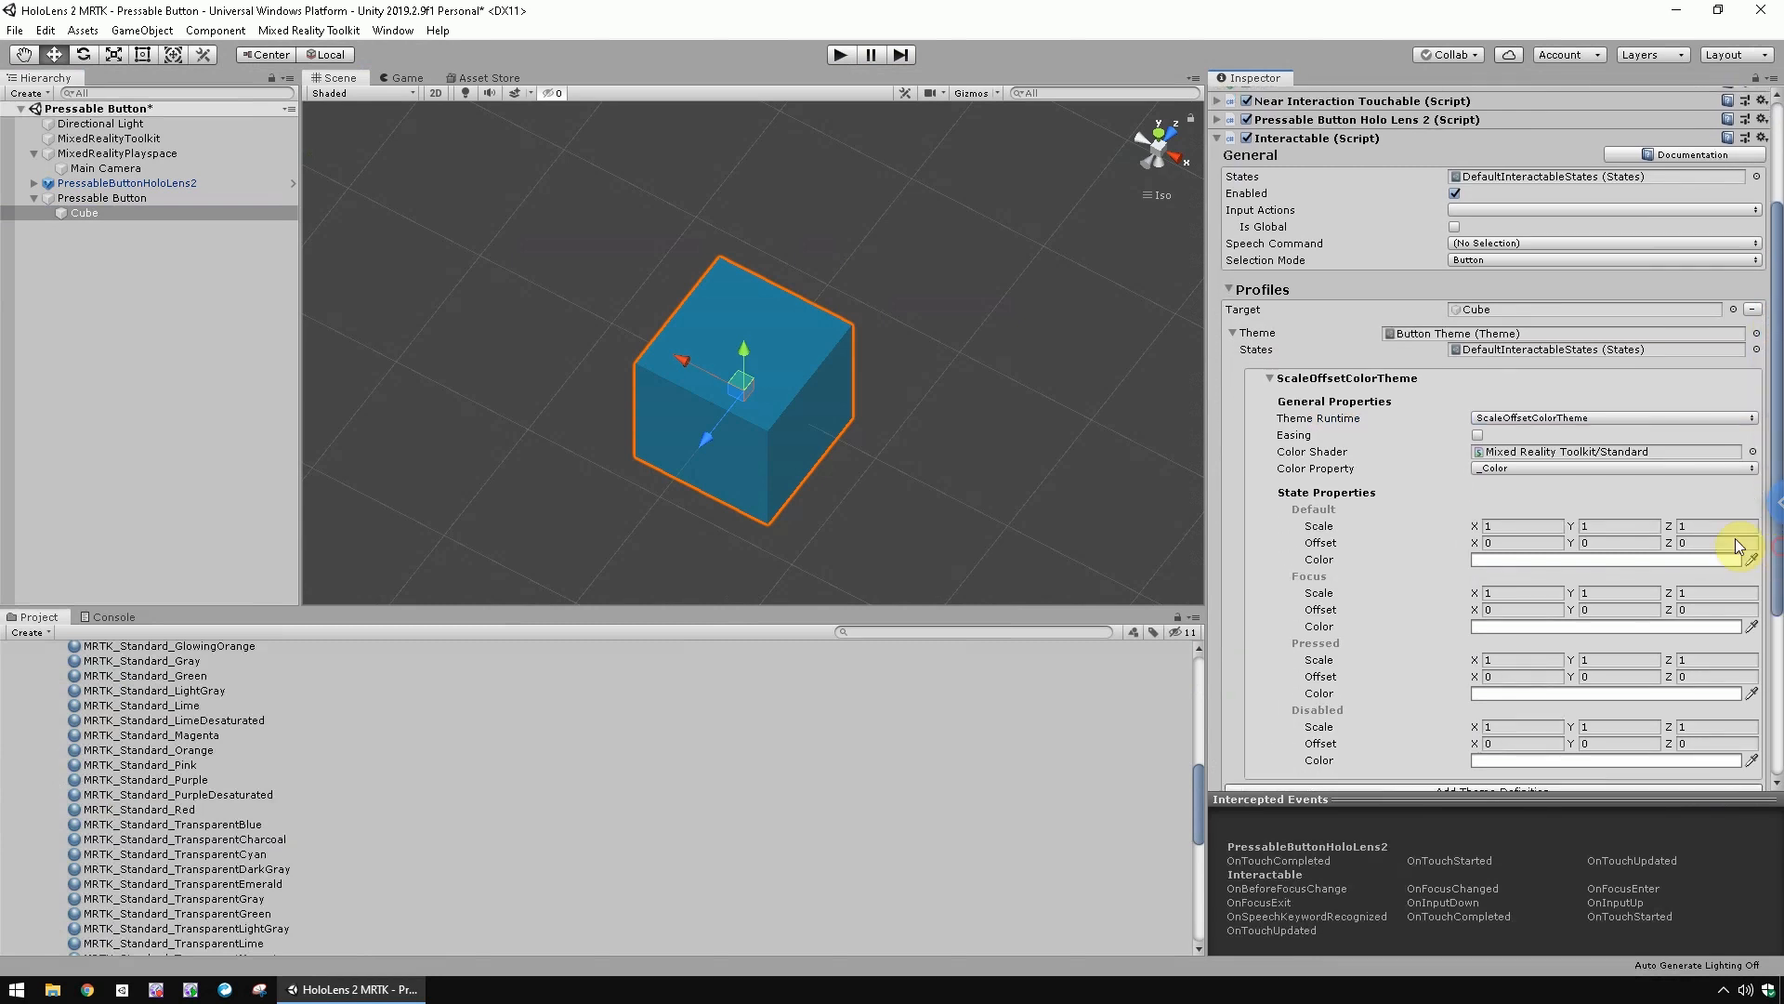
left_click(1528, 560)
left_click(333, 425)
type("0")
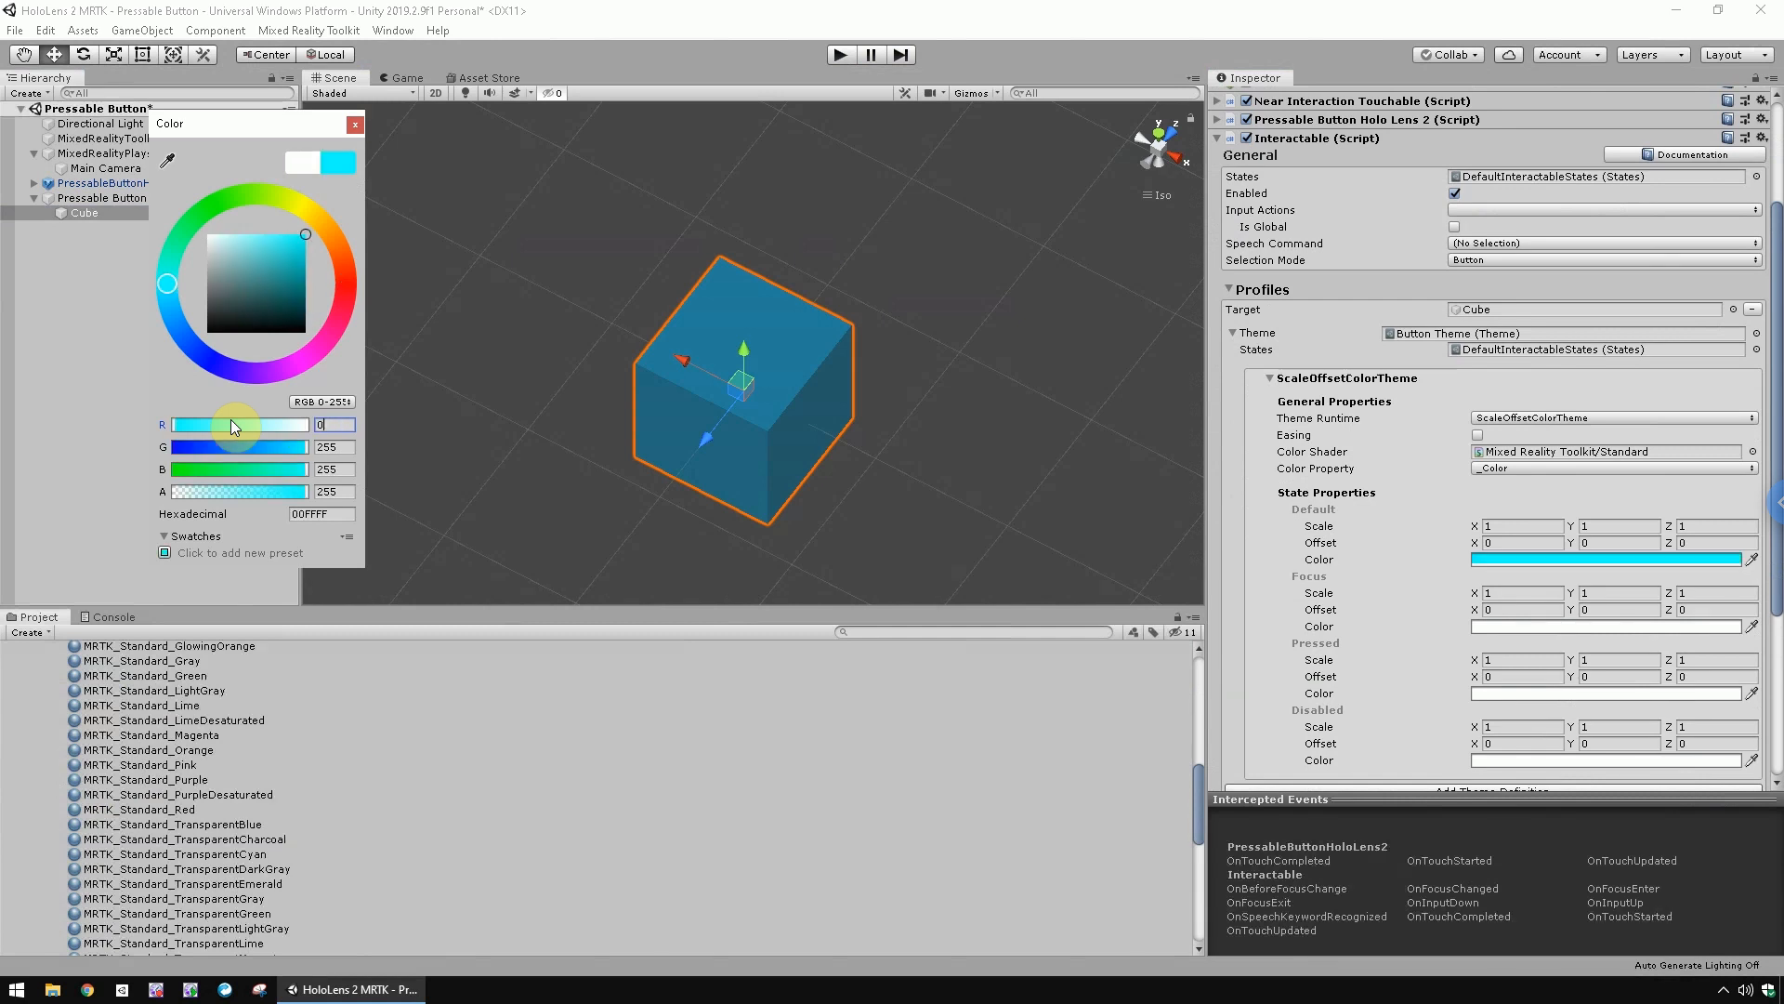
Set the theme's Focus state color to pink, RGB 255, 0, 127
left_click(1498, 626)
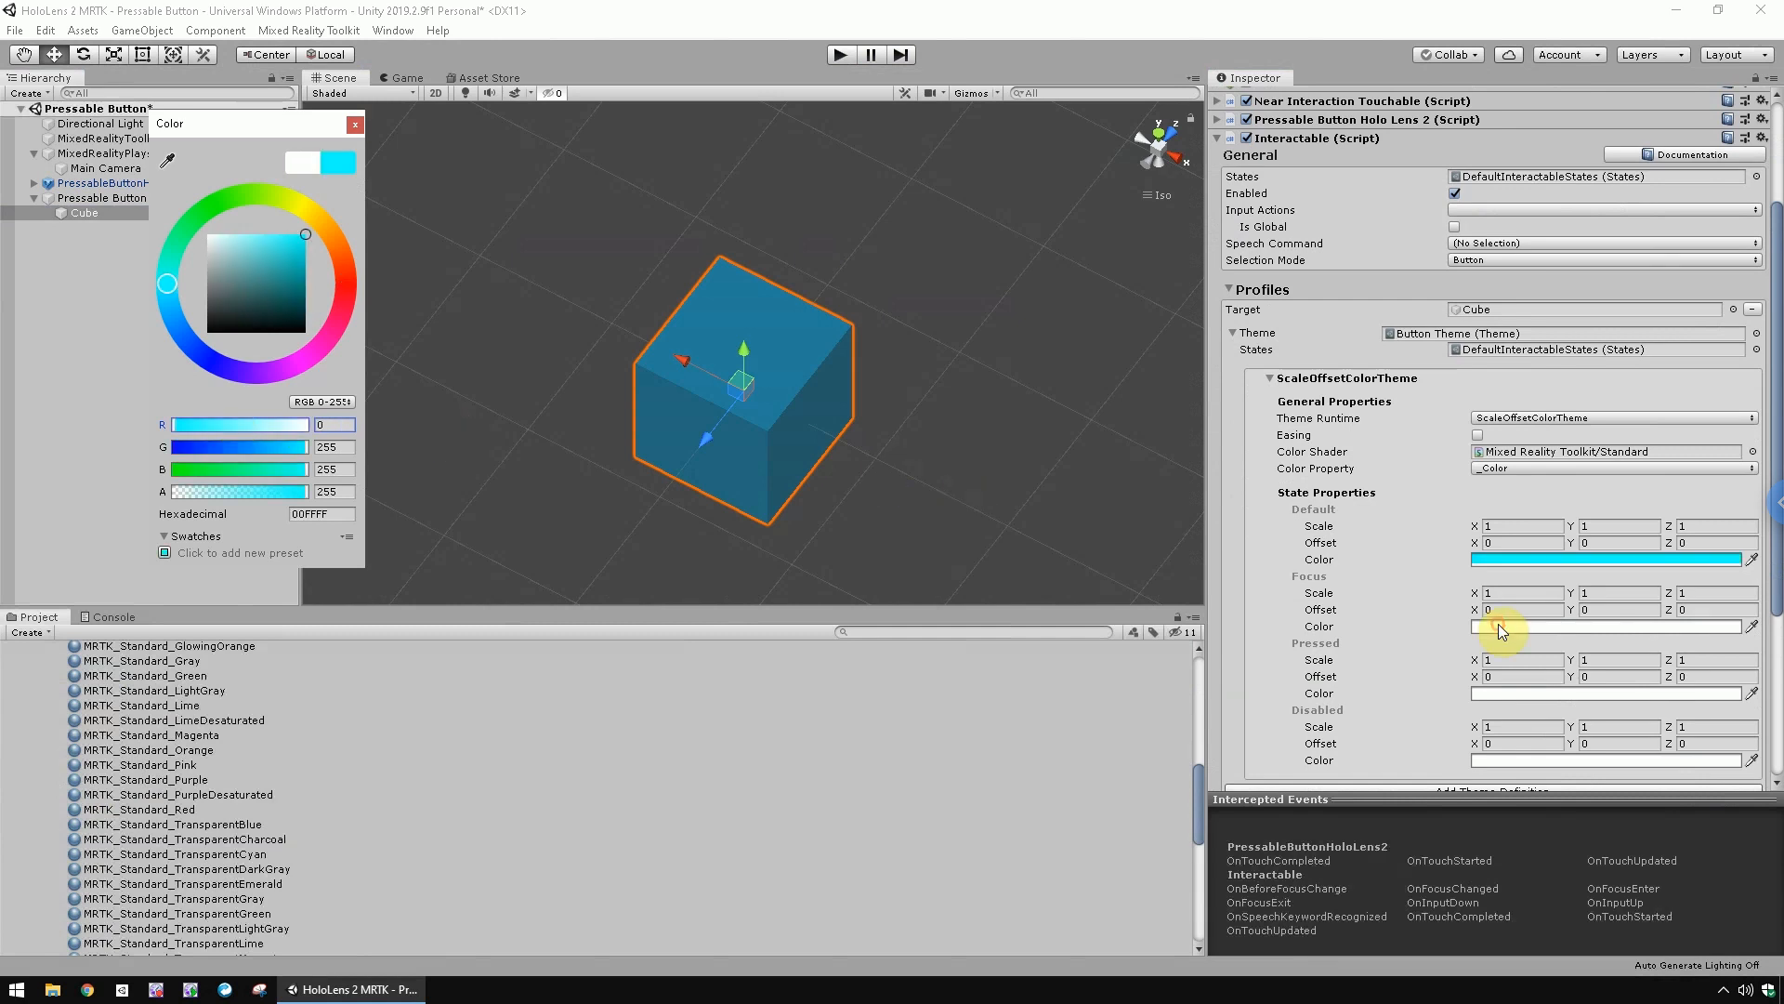
left_click(336, 447)
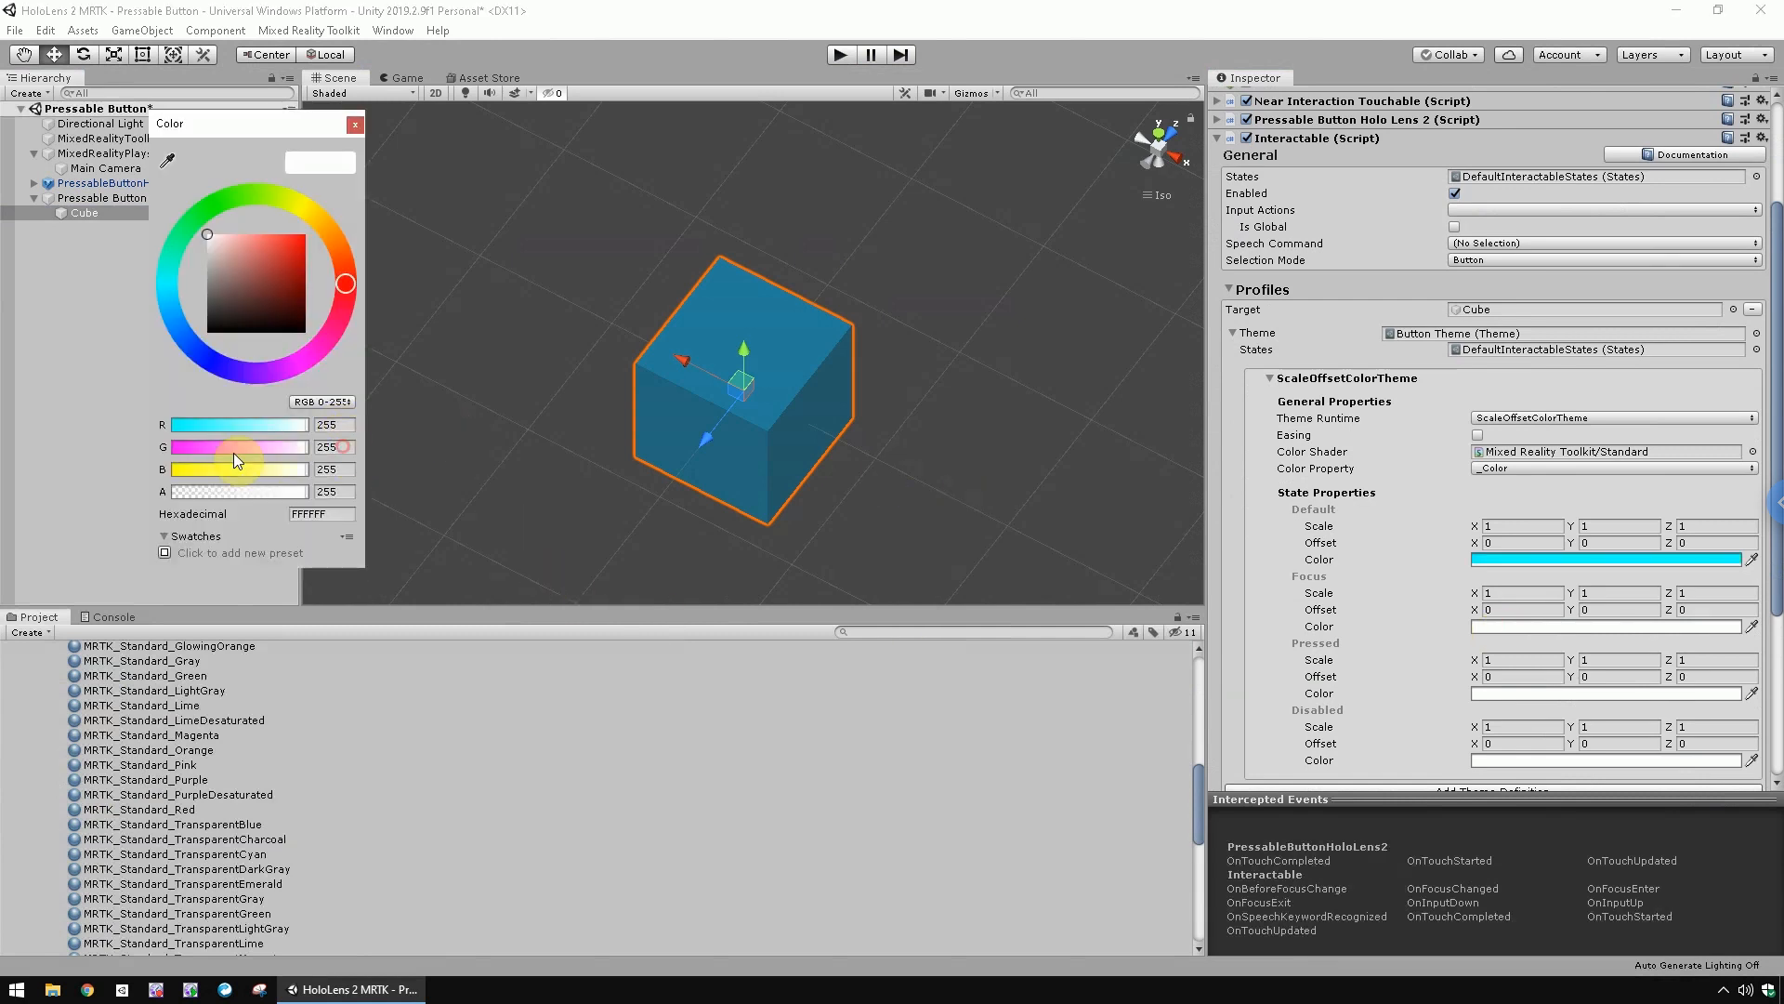
type("0")
key("Tab")
type("127")
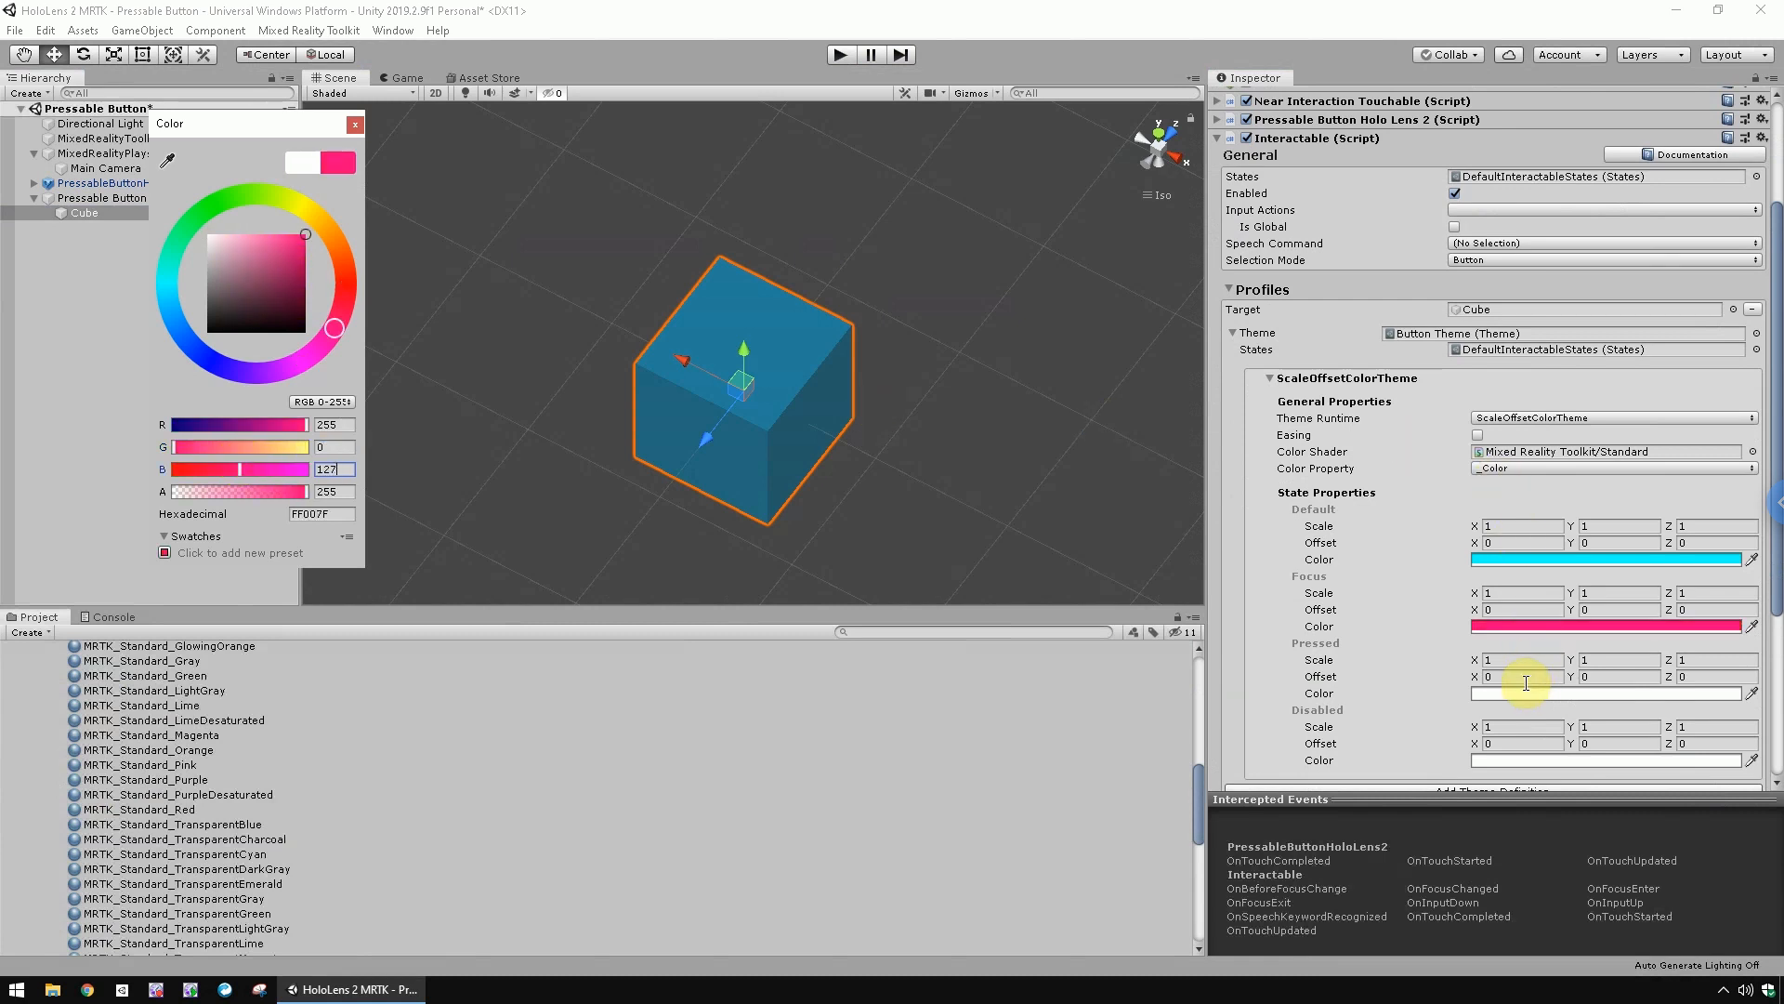
Set the theme's Pressed state color to orange, RGB 255, 165, 0, and close the color picker
left_click(1528, 693)
left_click(337, 447)
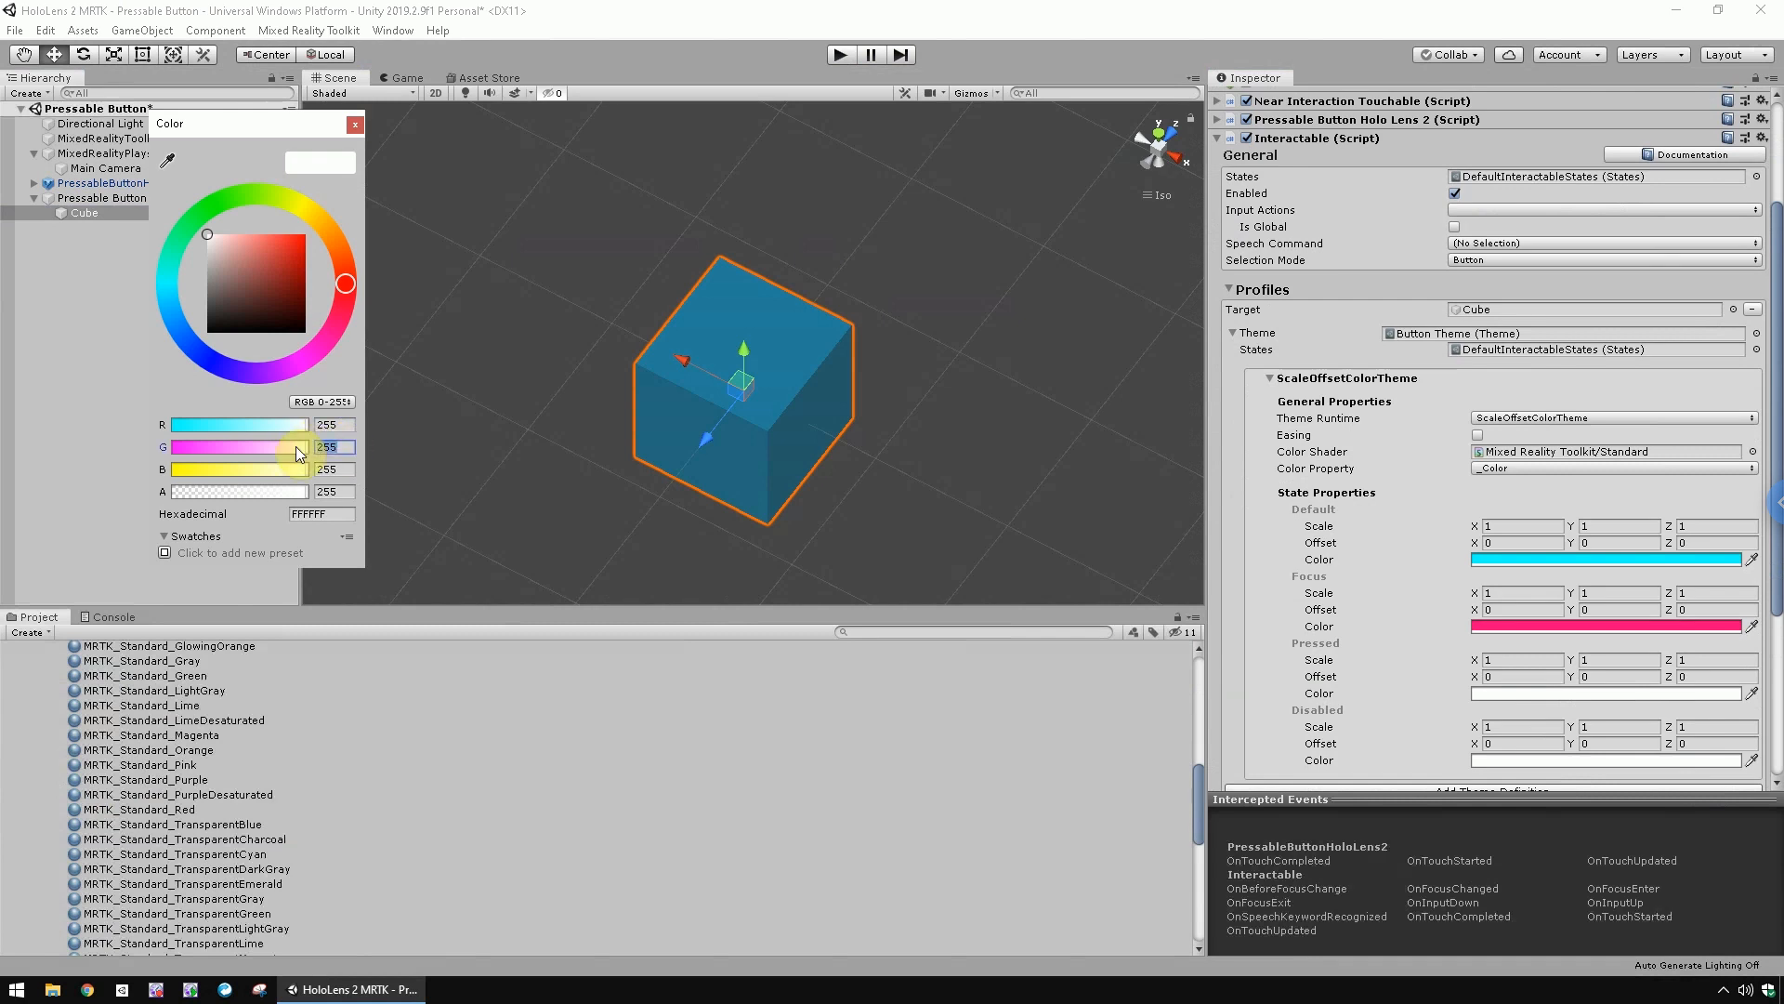
type("165")
key("Tab")
type("0")
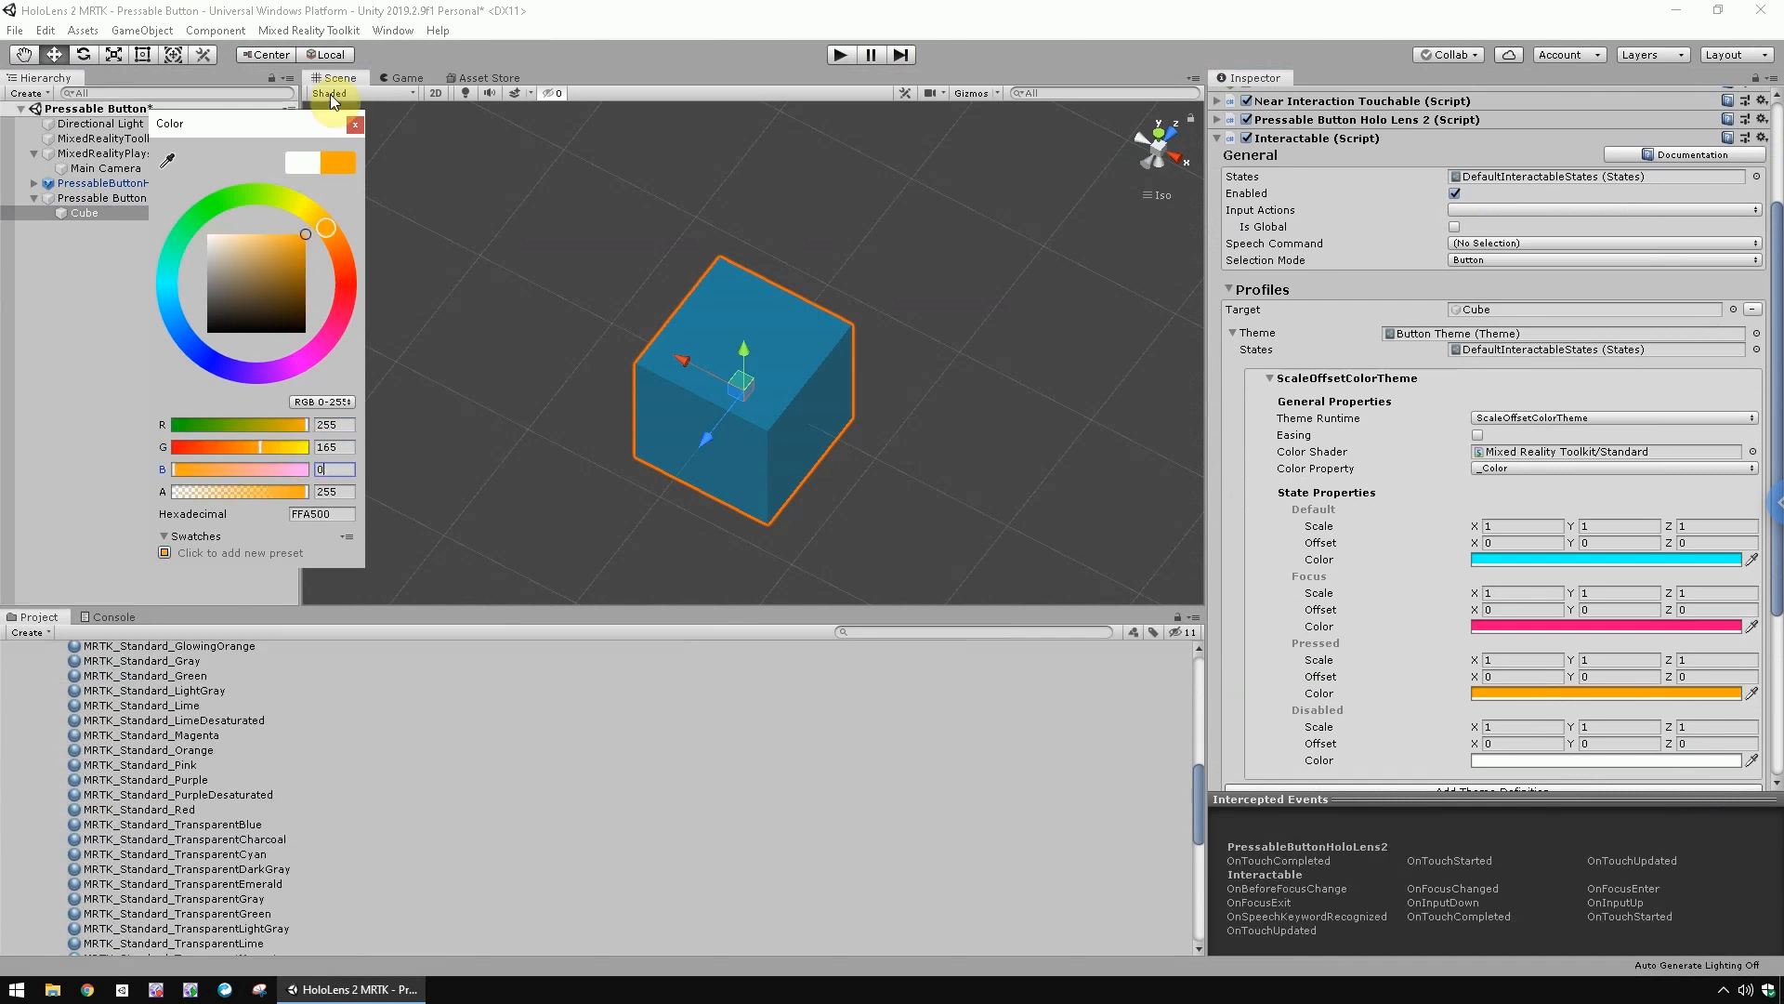
left_click(355, 123)
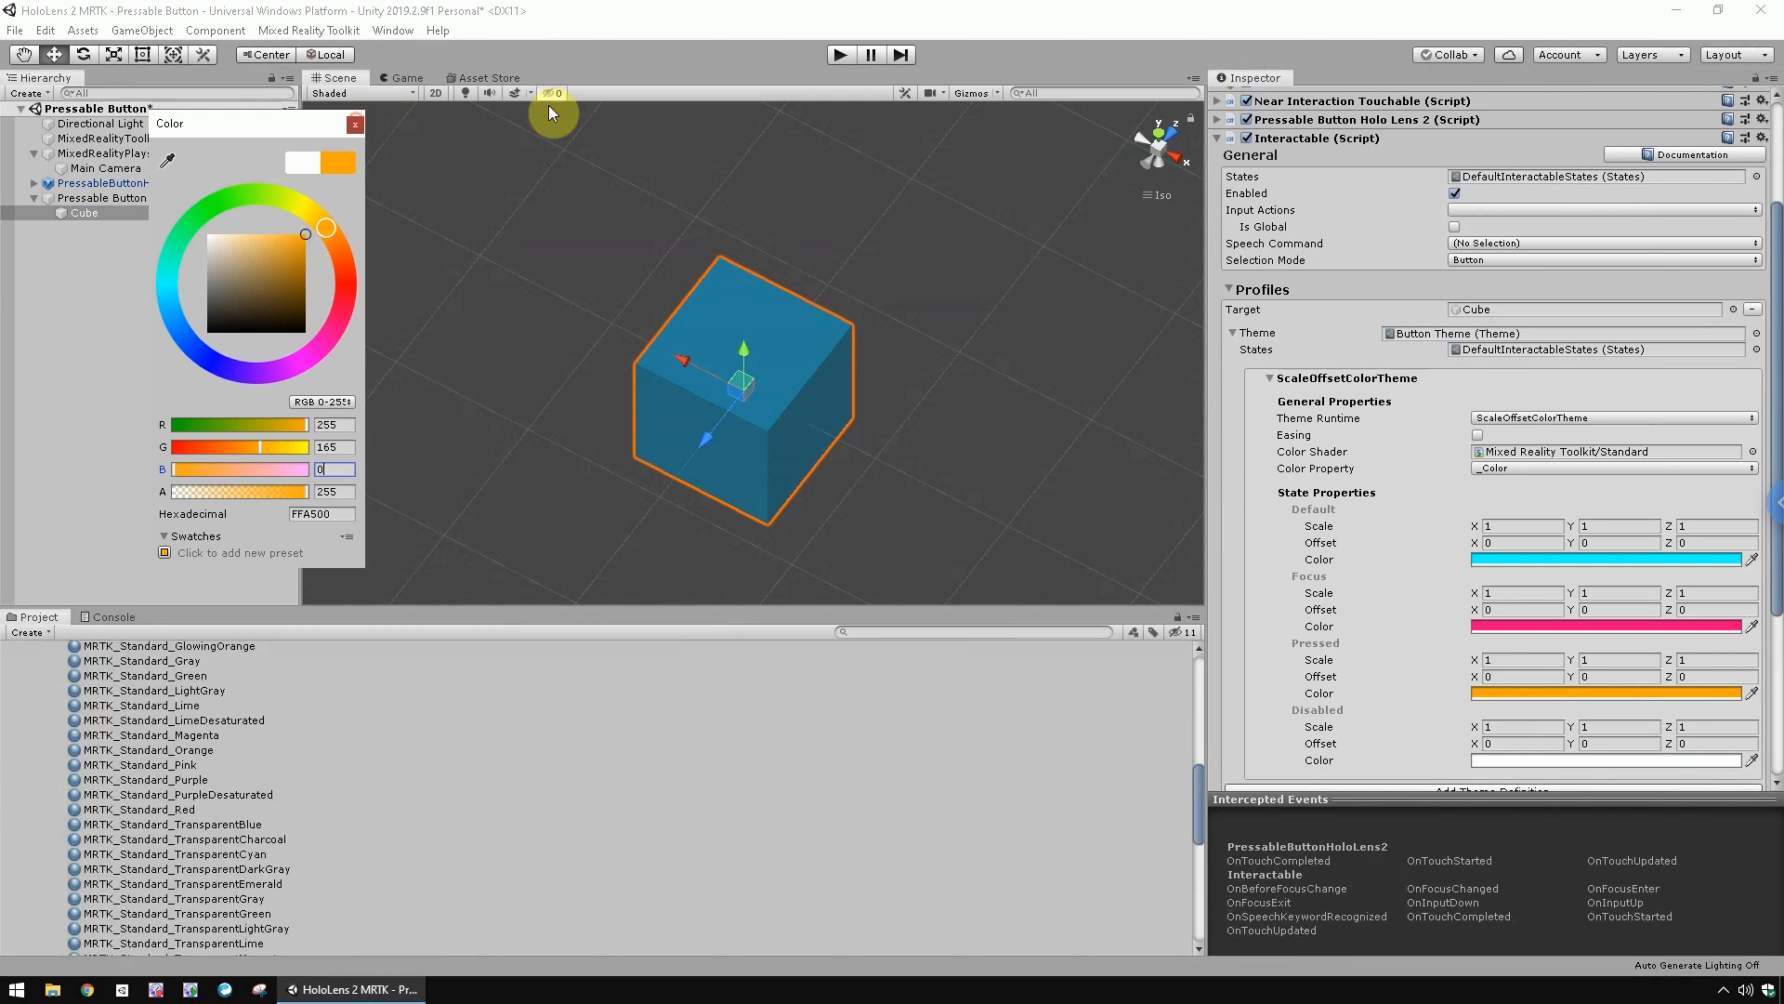
Run the scene and test the cube's theme colors by pointing at and pressing it with the simulated hand
left_click(838, 57)
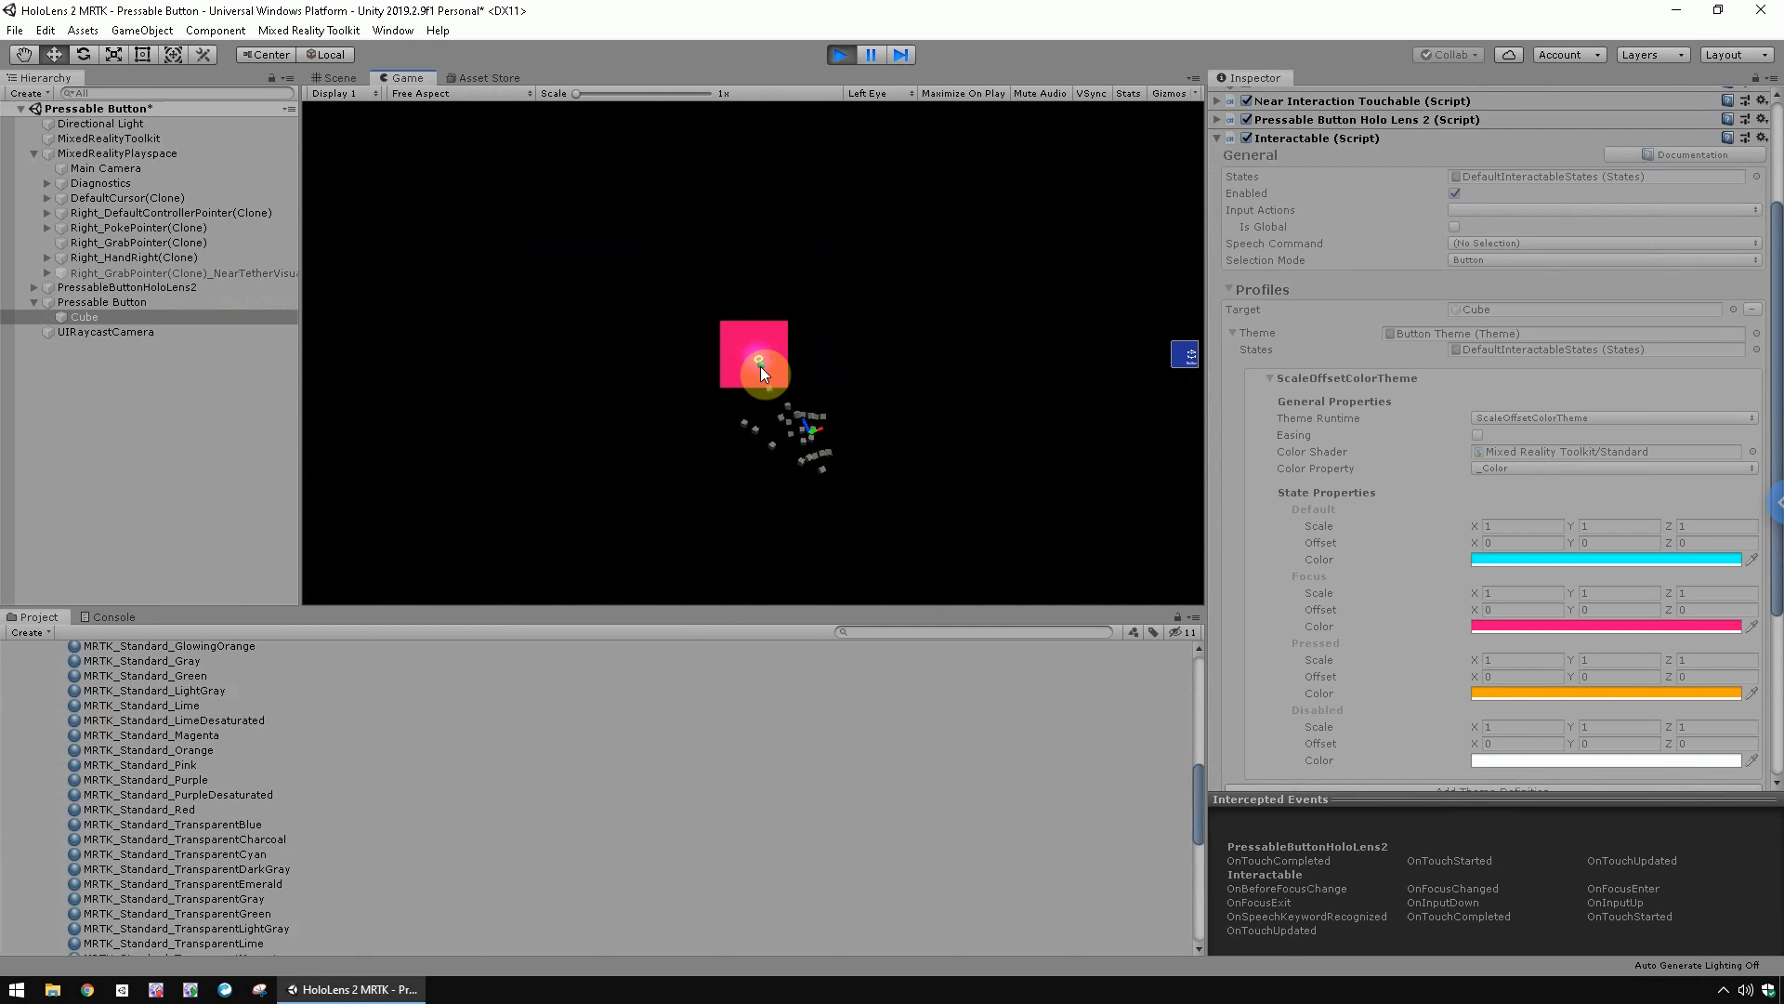
left_click(761, 367)
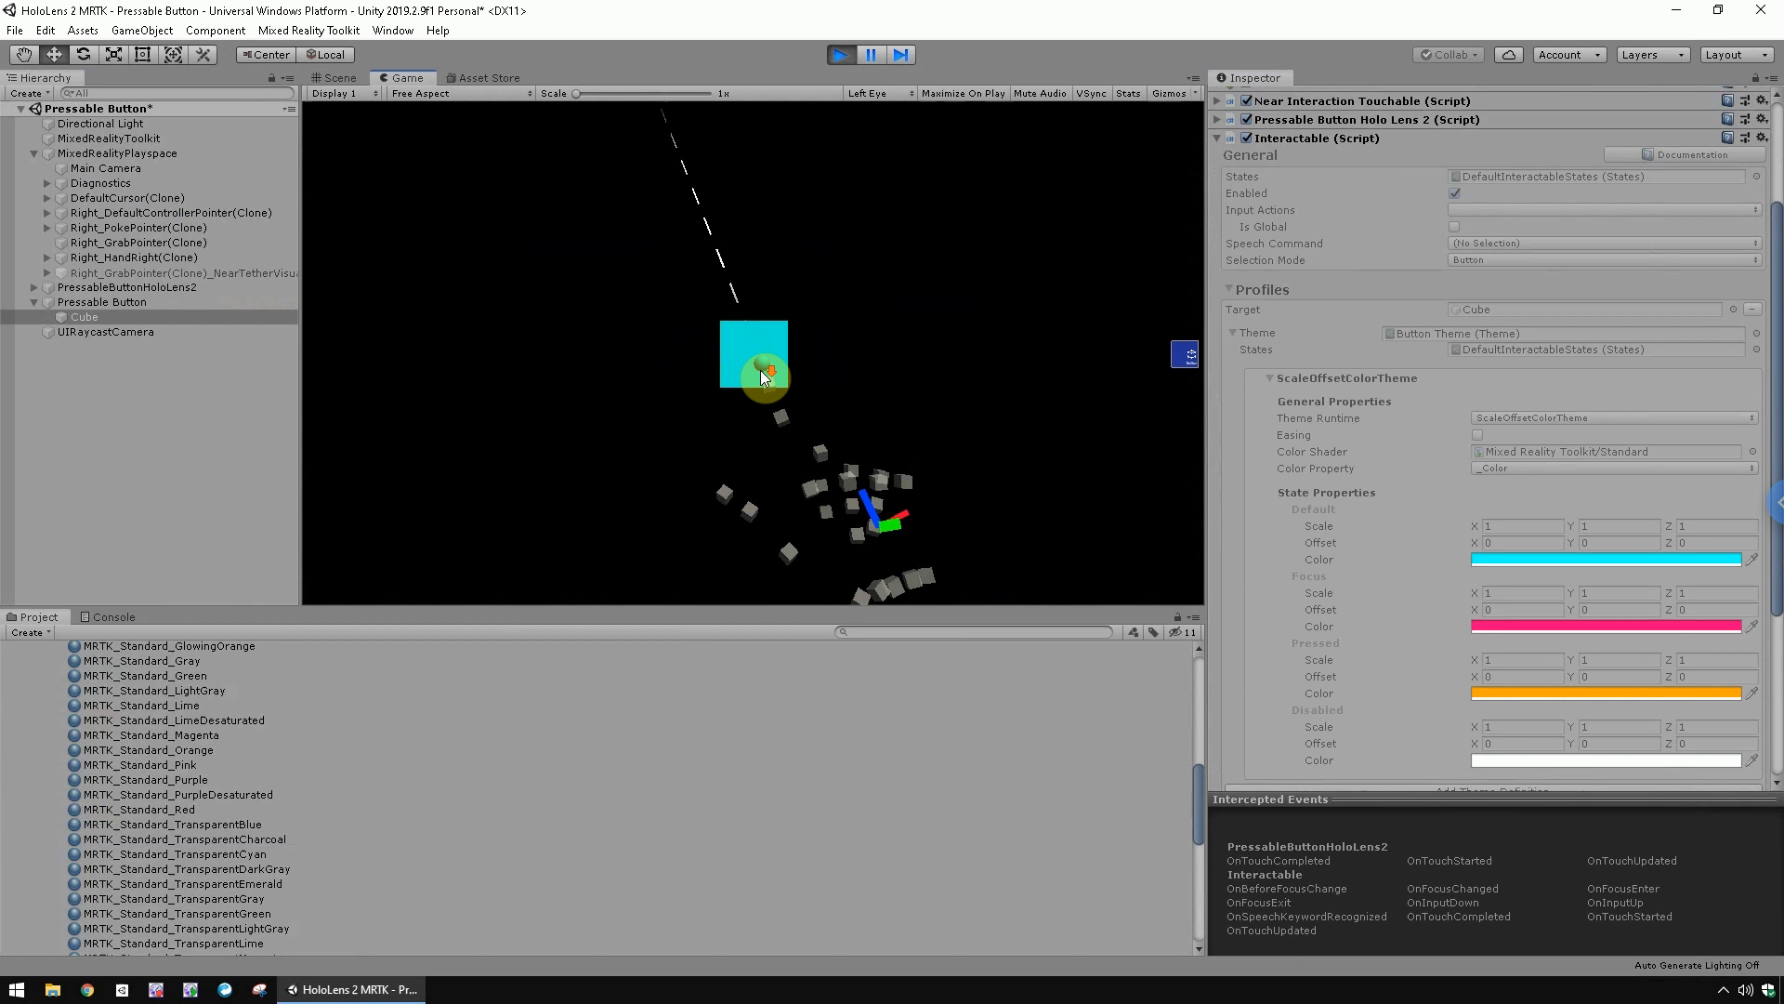
Set the Hand Simulation Mode to Gestures in the Input Simulation window and test selecting the cube with the gesture hand
left_click(393, 30)
mouse_move(309, 29)
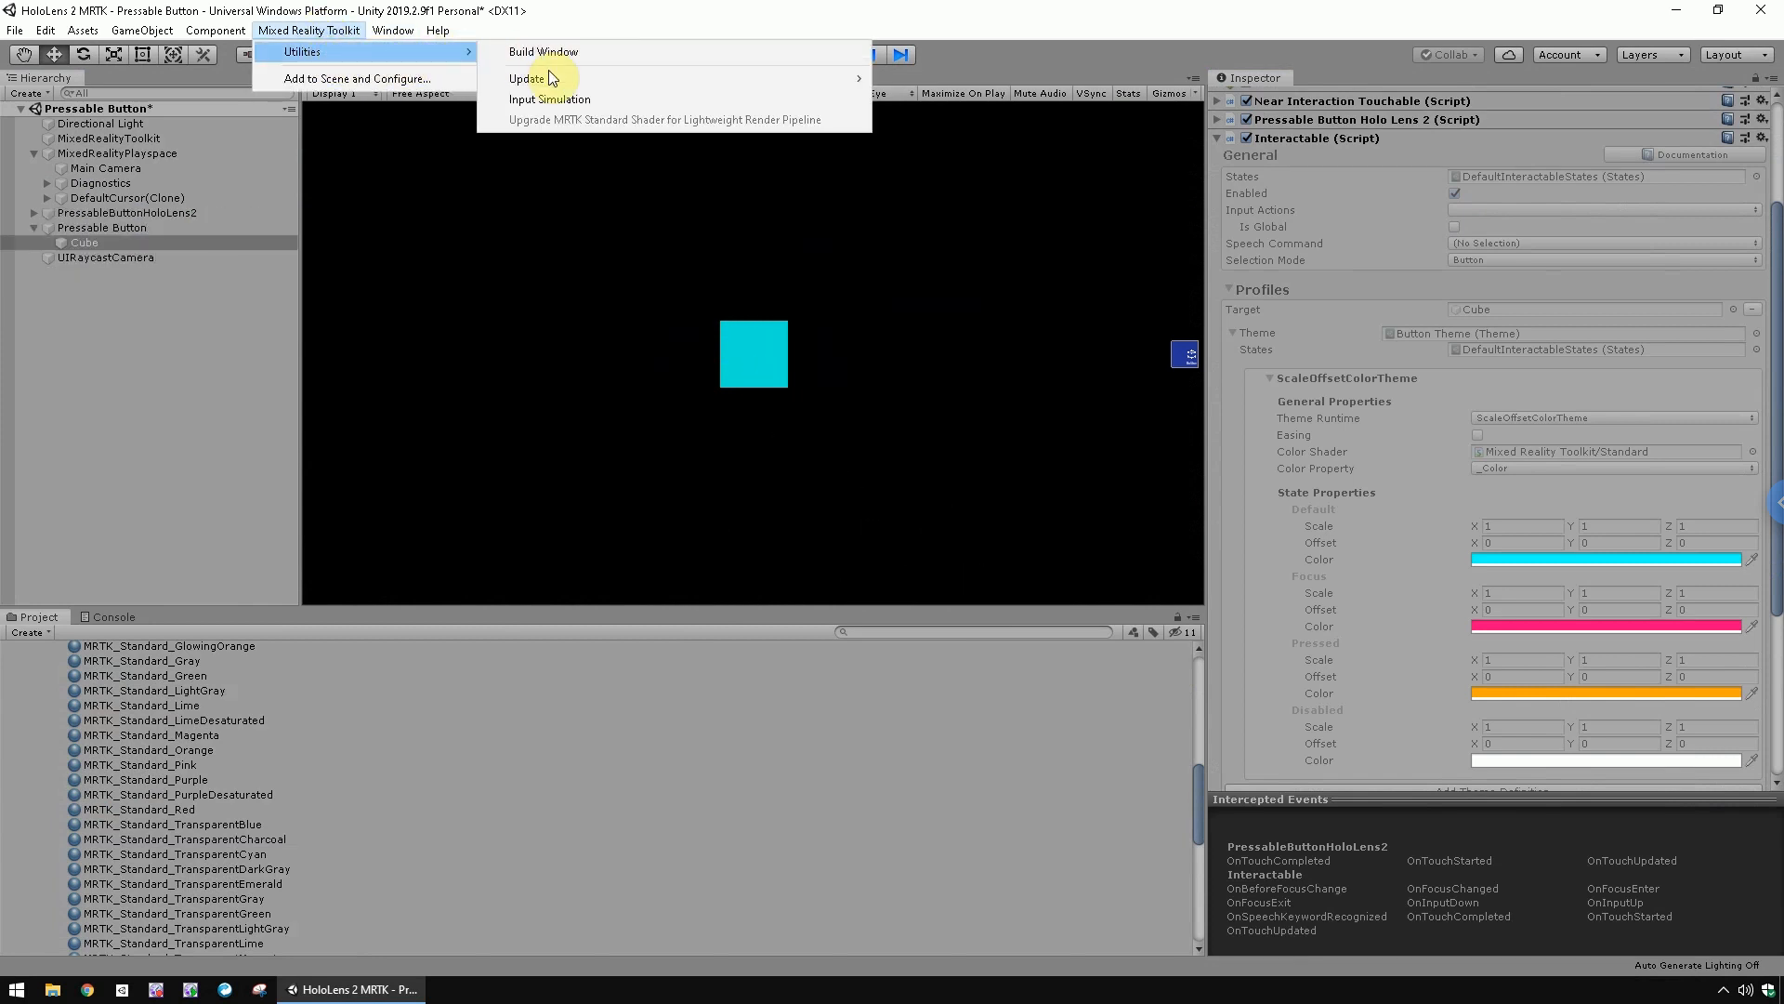
left_click(546, 100)
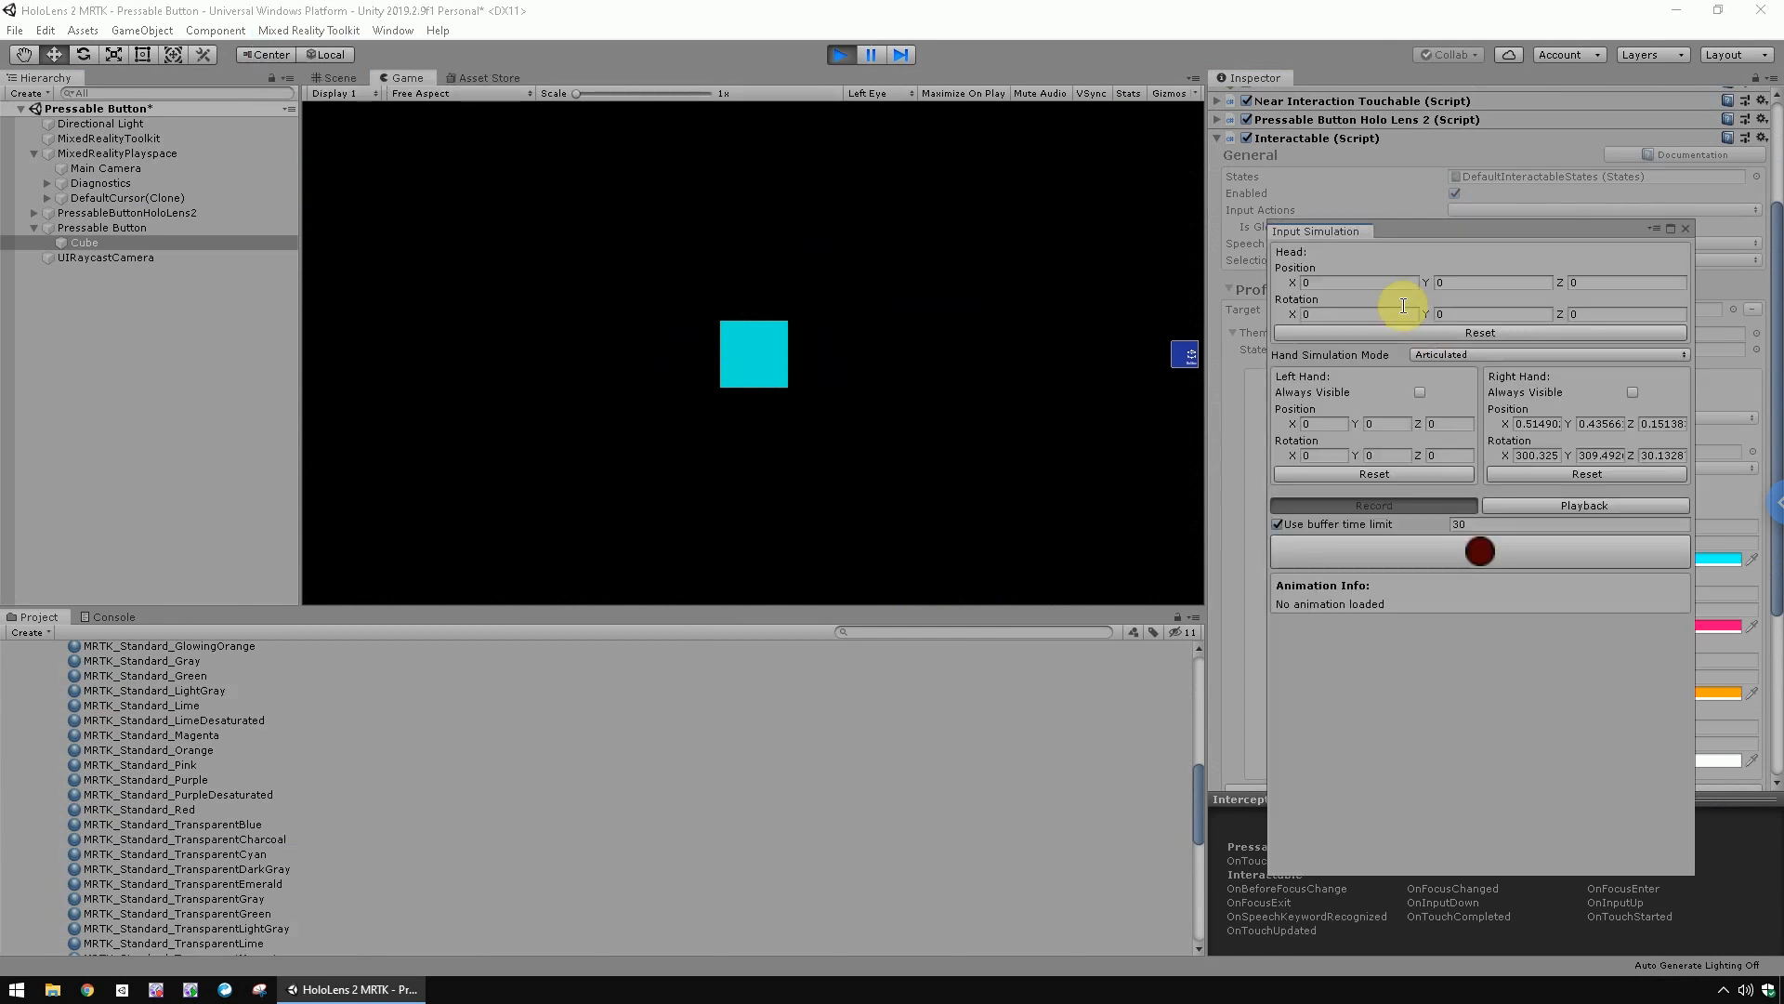
left_click(1431, 356)
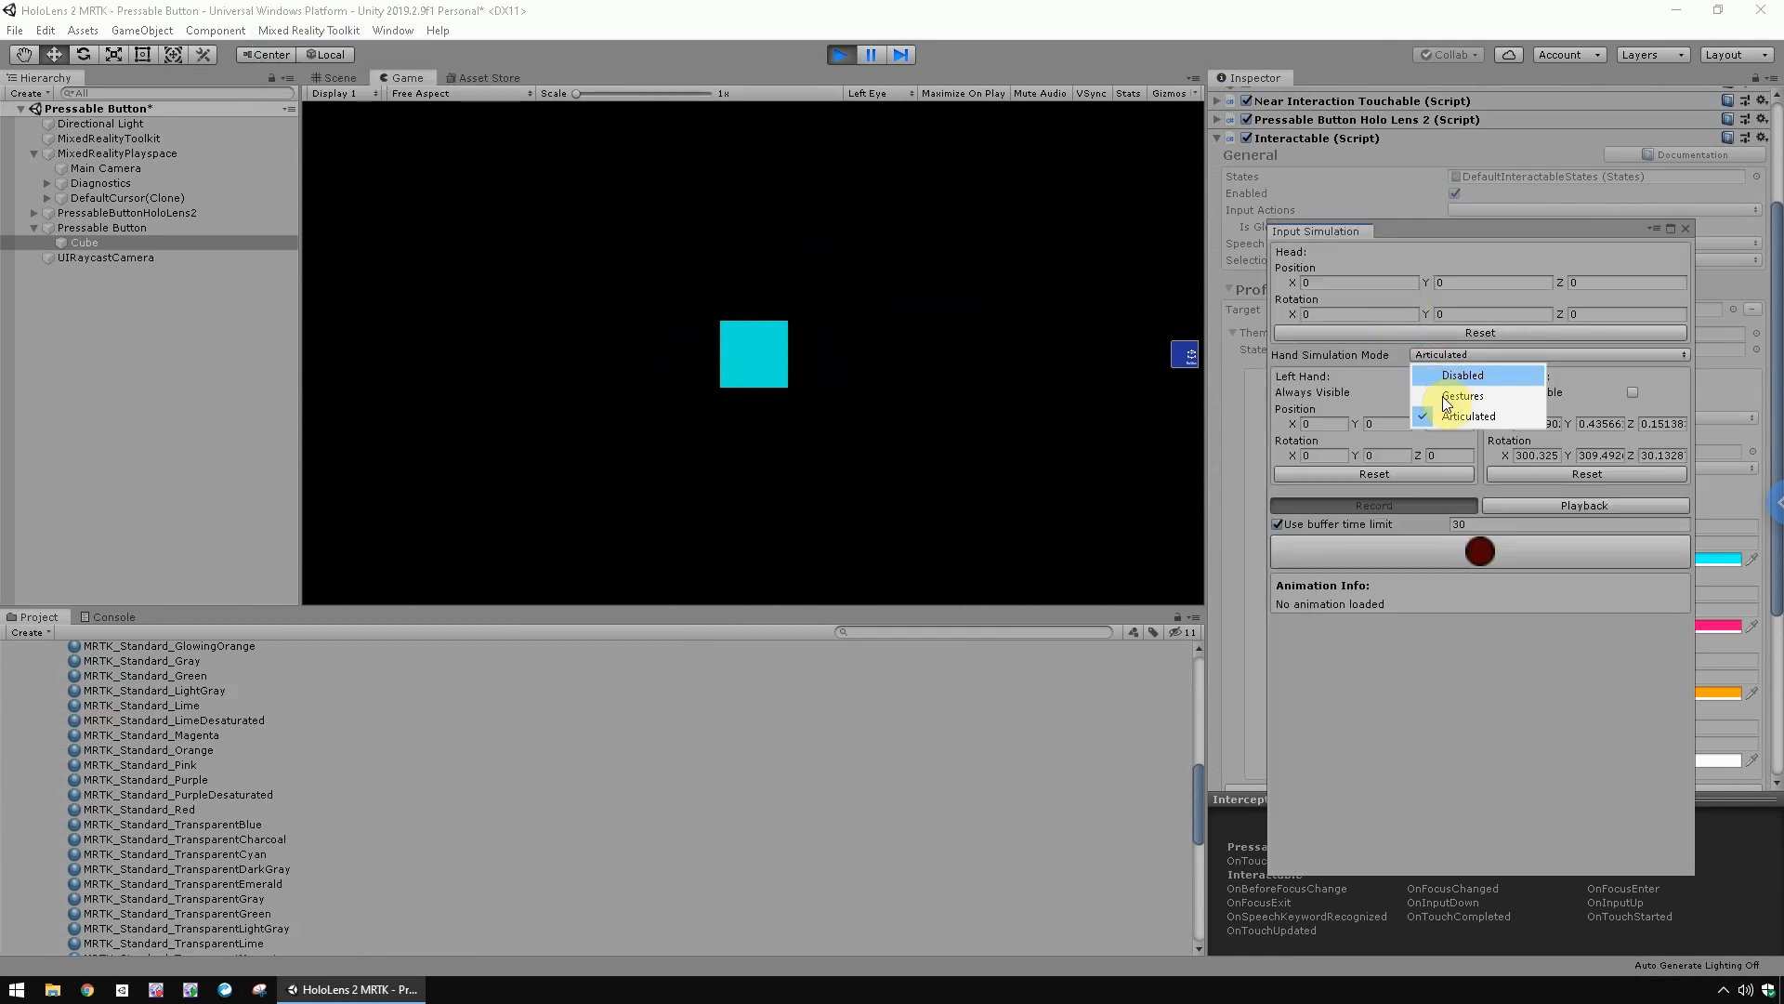
left_click(1443, 396)
left_click(799, 420)
key("space")
right_click_drag(868, 408, 838, 462)
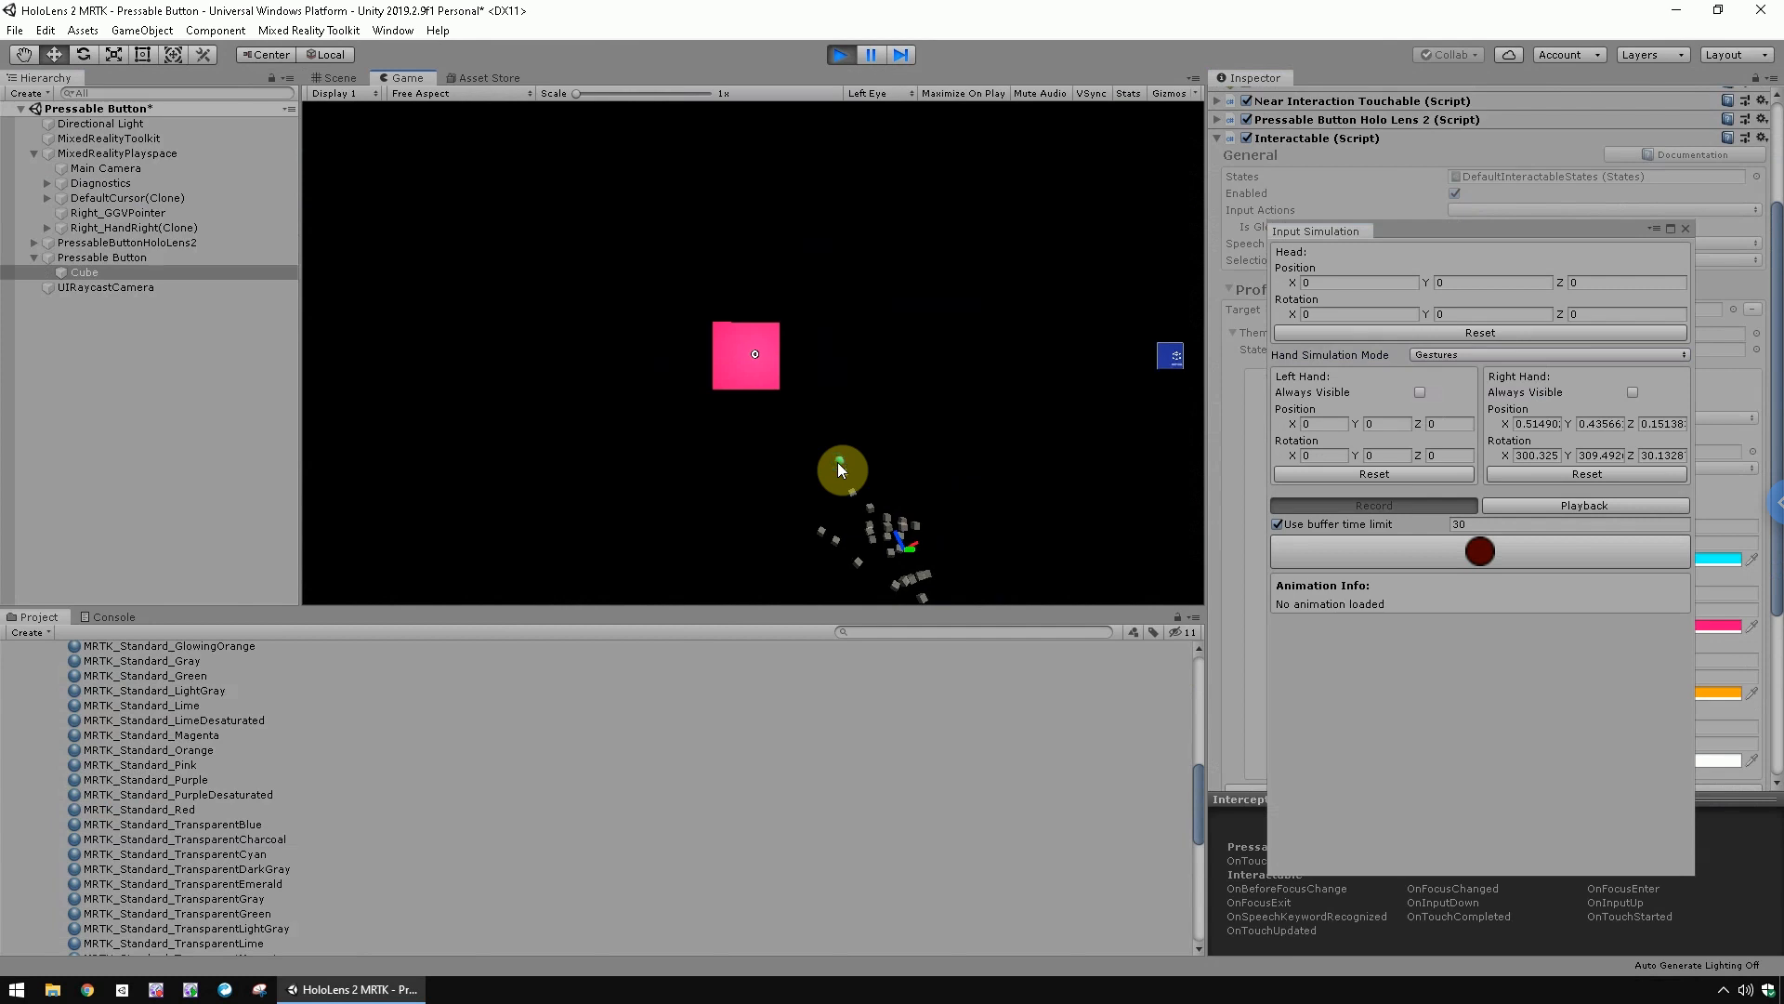
left_click(838, 461)
left_click(839, 461)
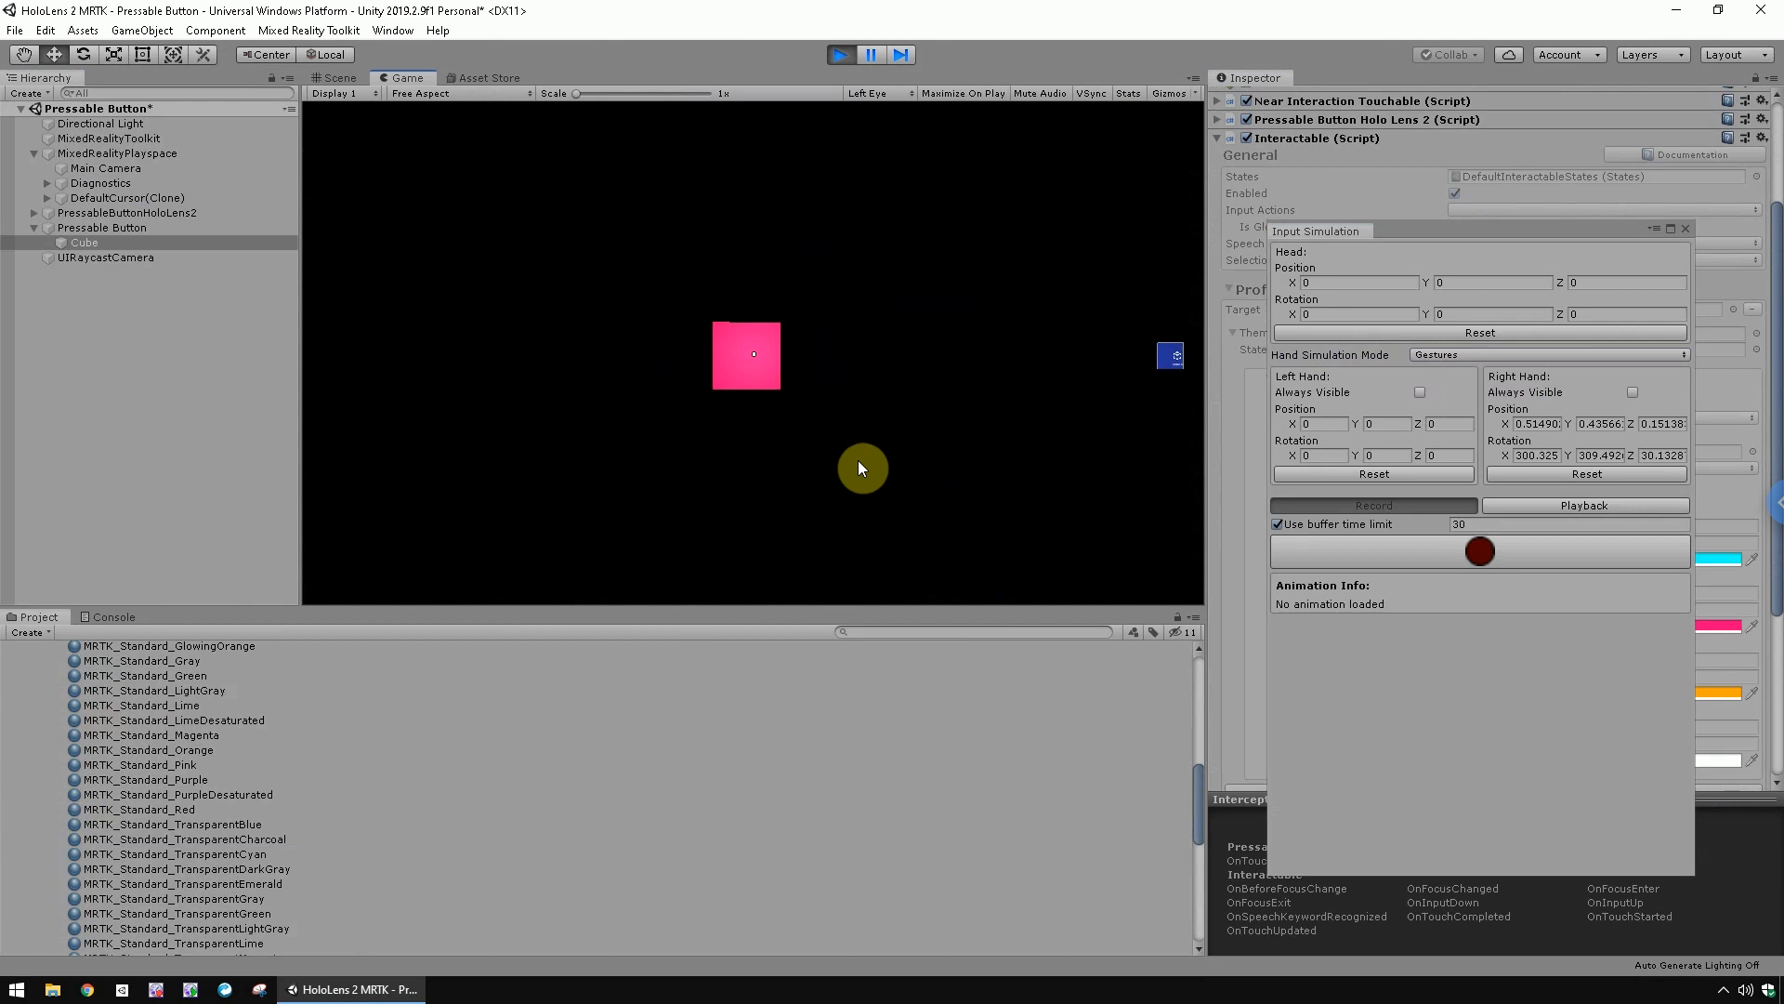
Return the Hand Simulation Mode to Articulated, test the cube with the hand ray from farther back, and end the simulation
left_click(1436, 358)
left_click(1436, 418)
key("space")
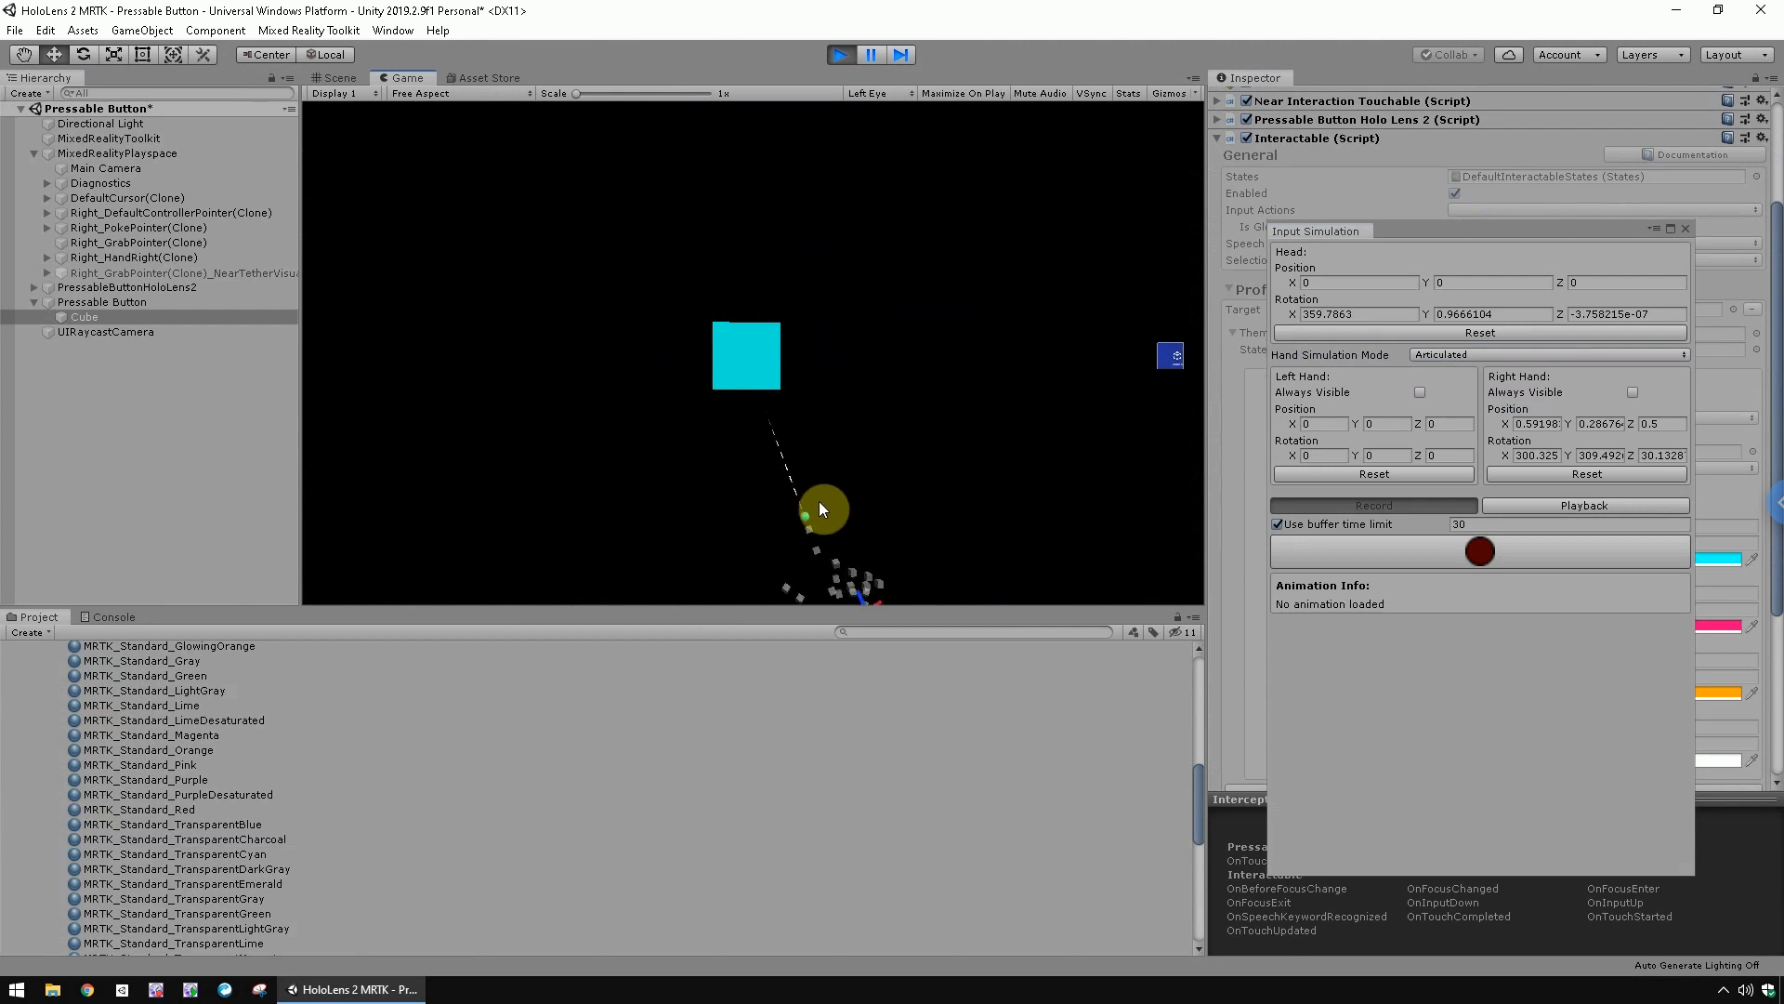
key("s")
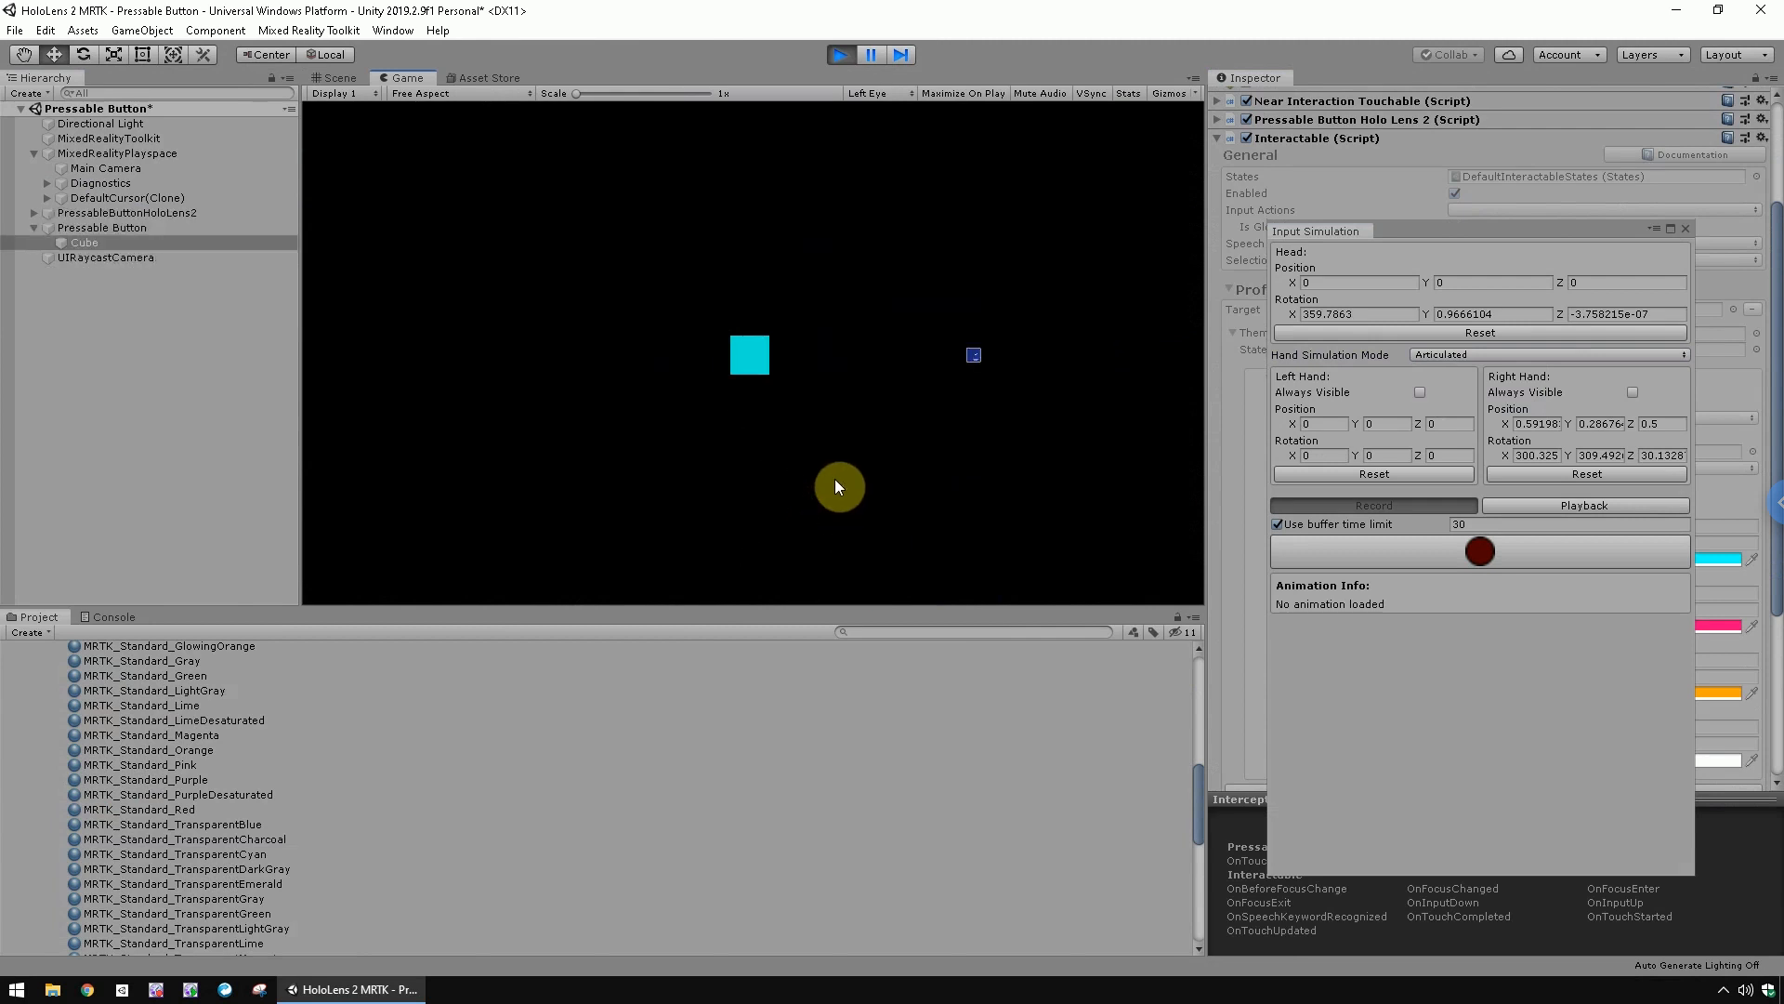
key("space")
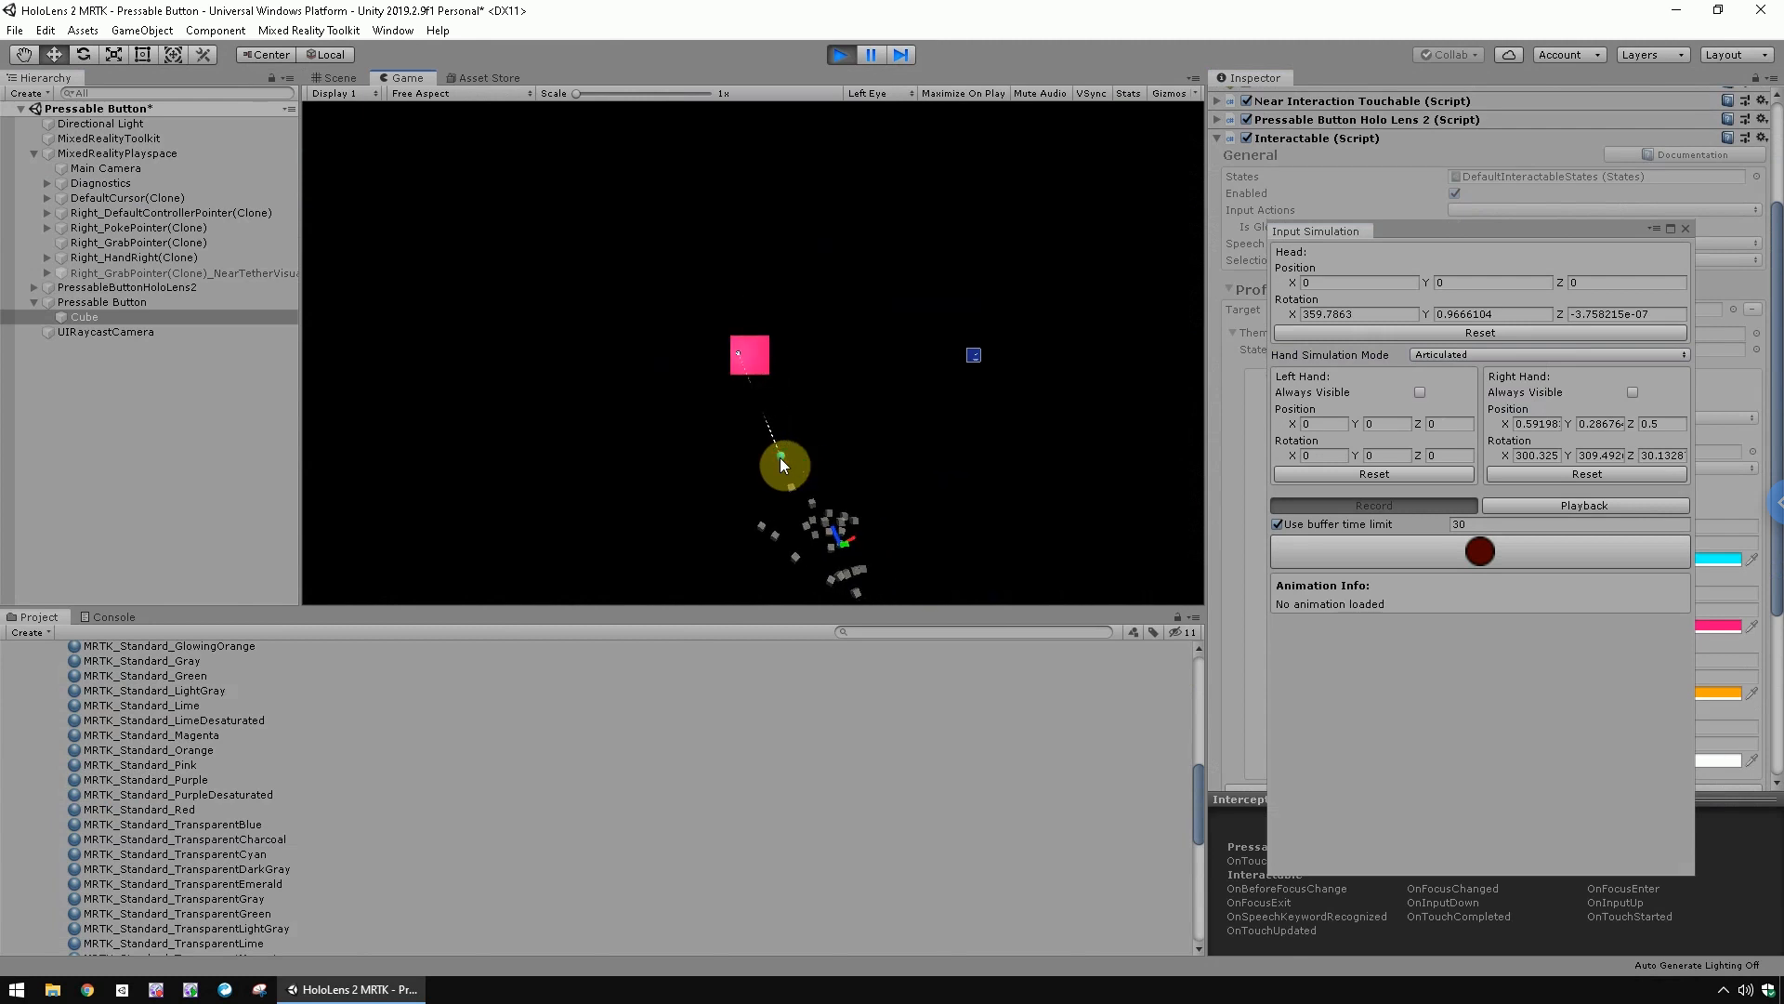
left_click(779, 457)
left_click(791, 455)
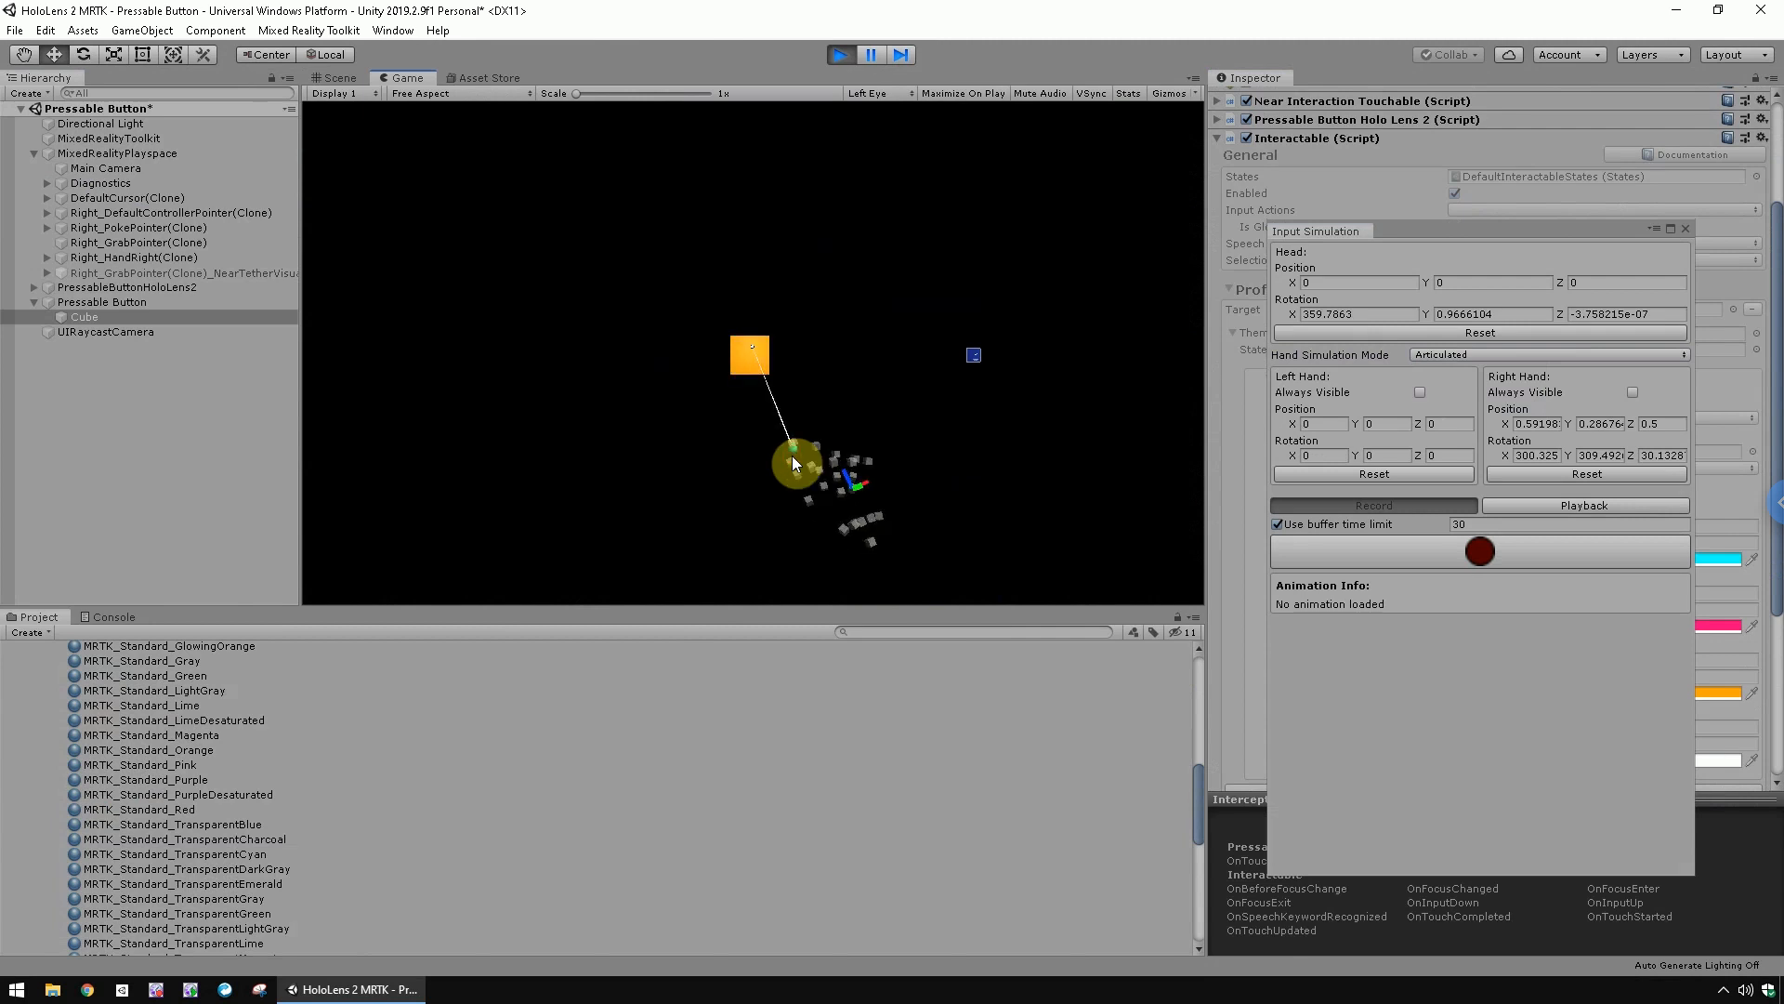
left_click(792, 455)
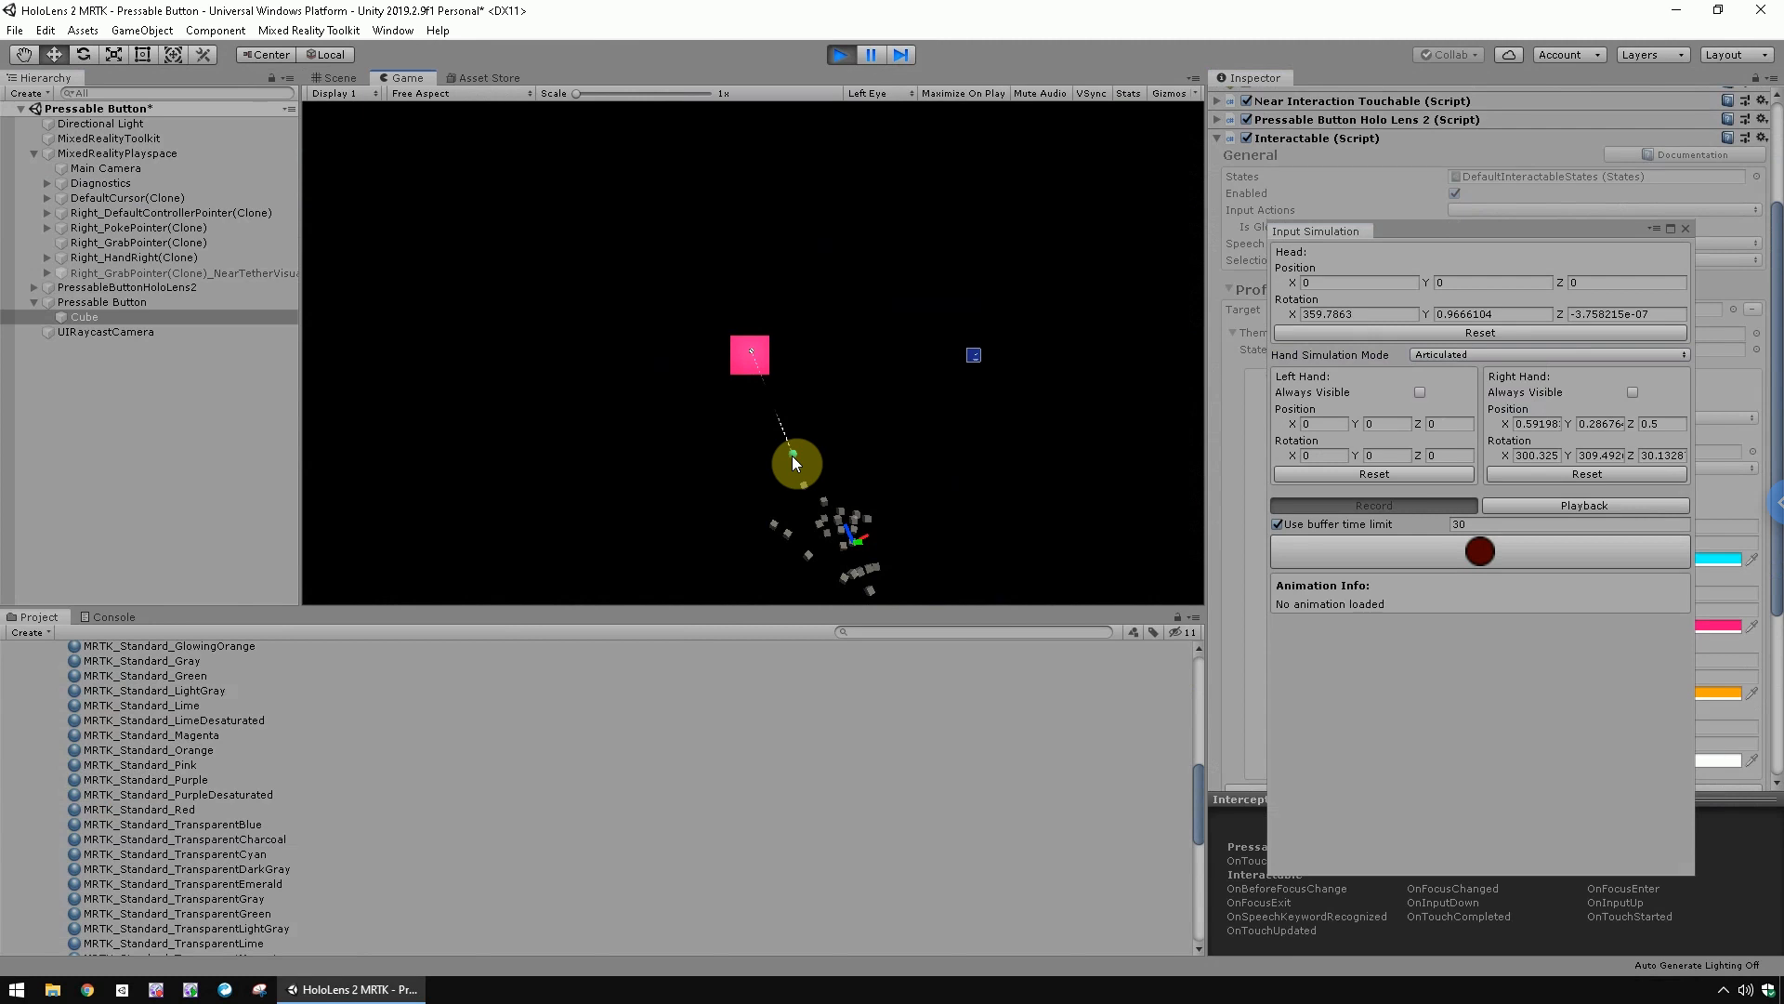
left_click(842, 55)
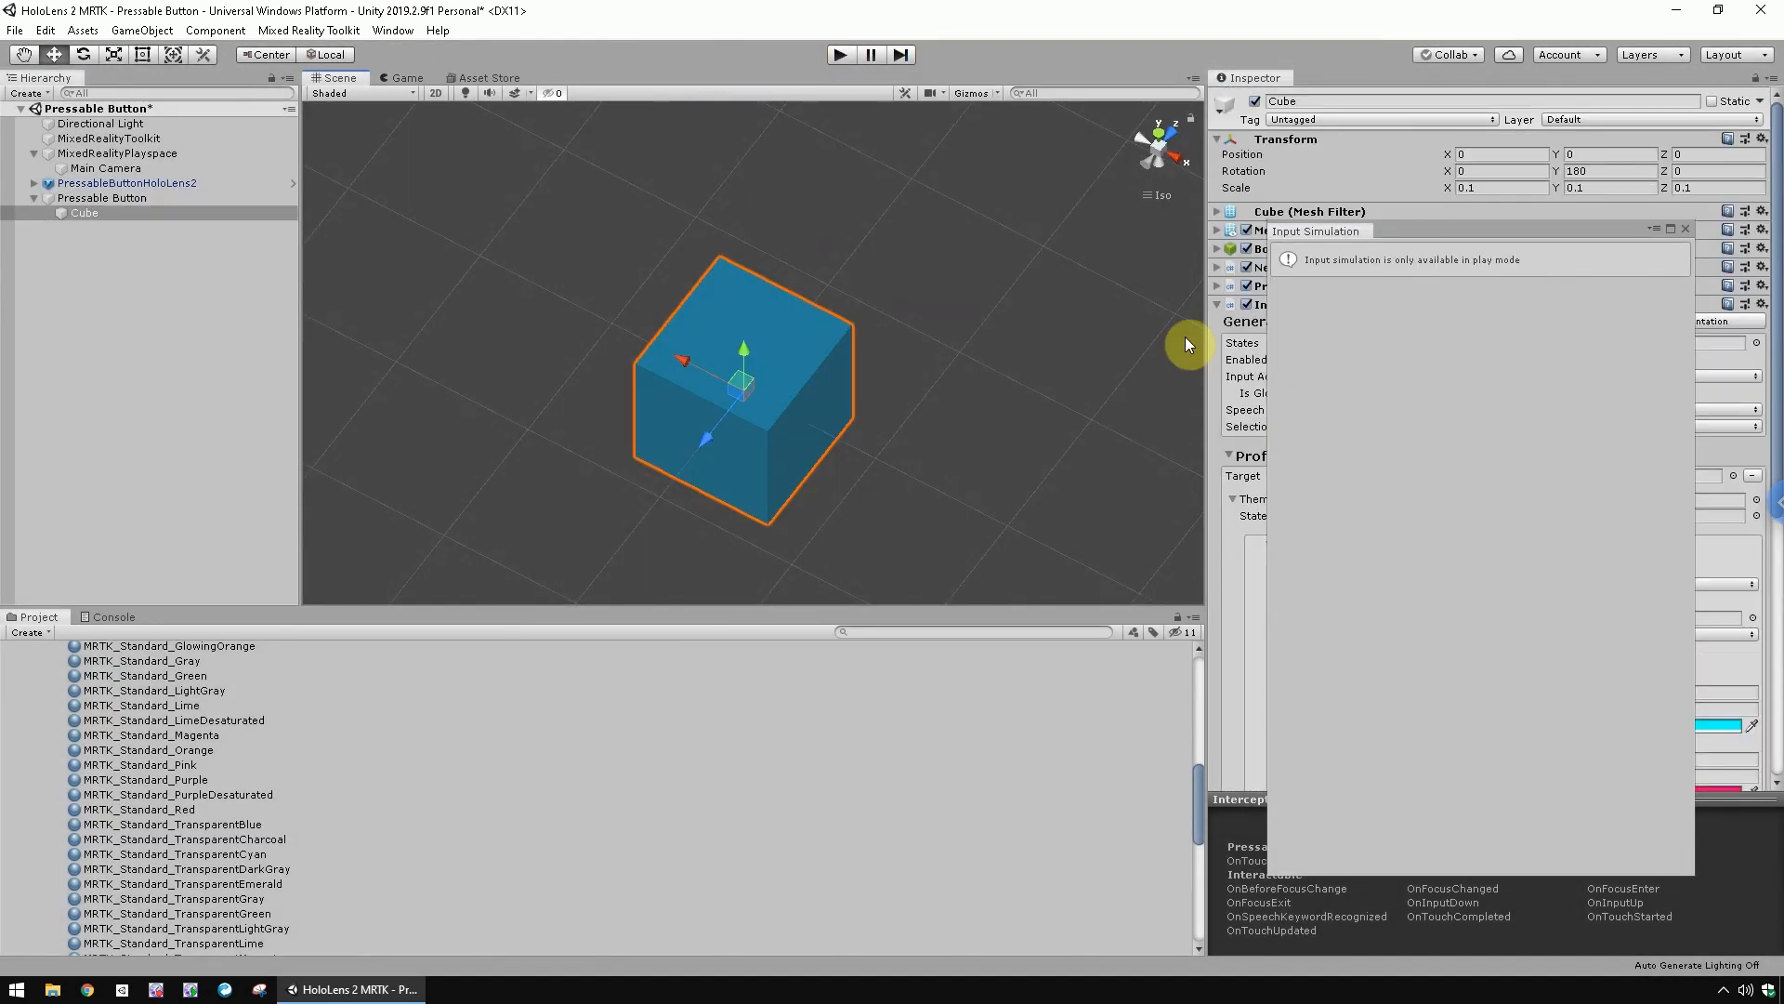
left_click(1685, 229)
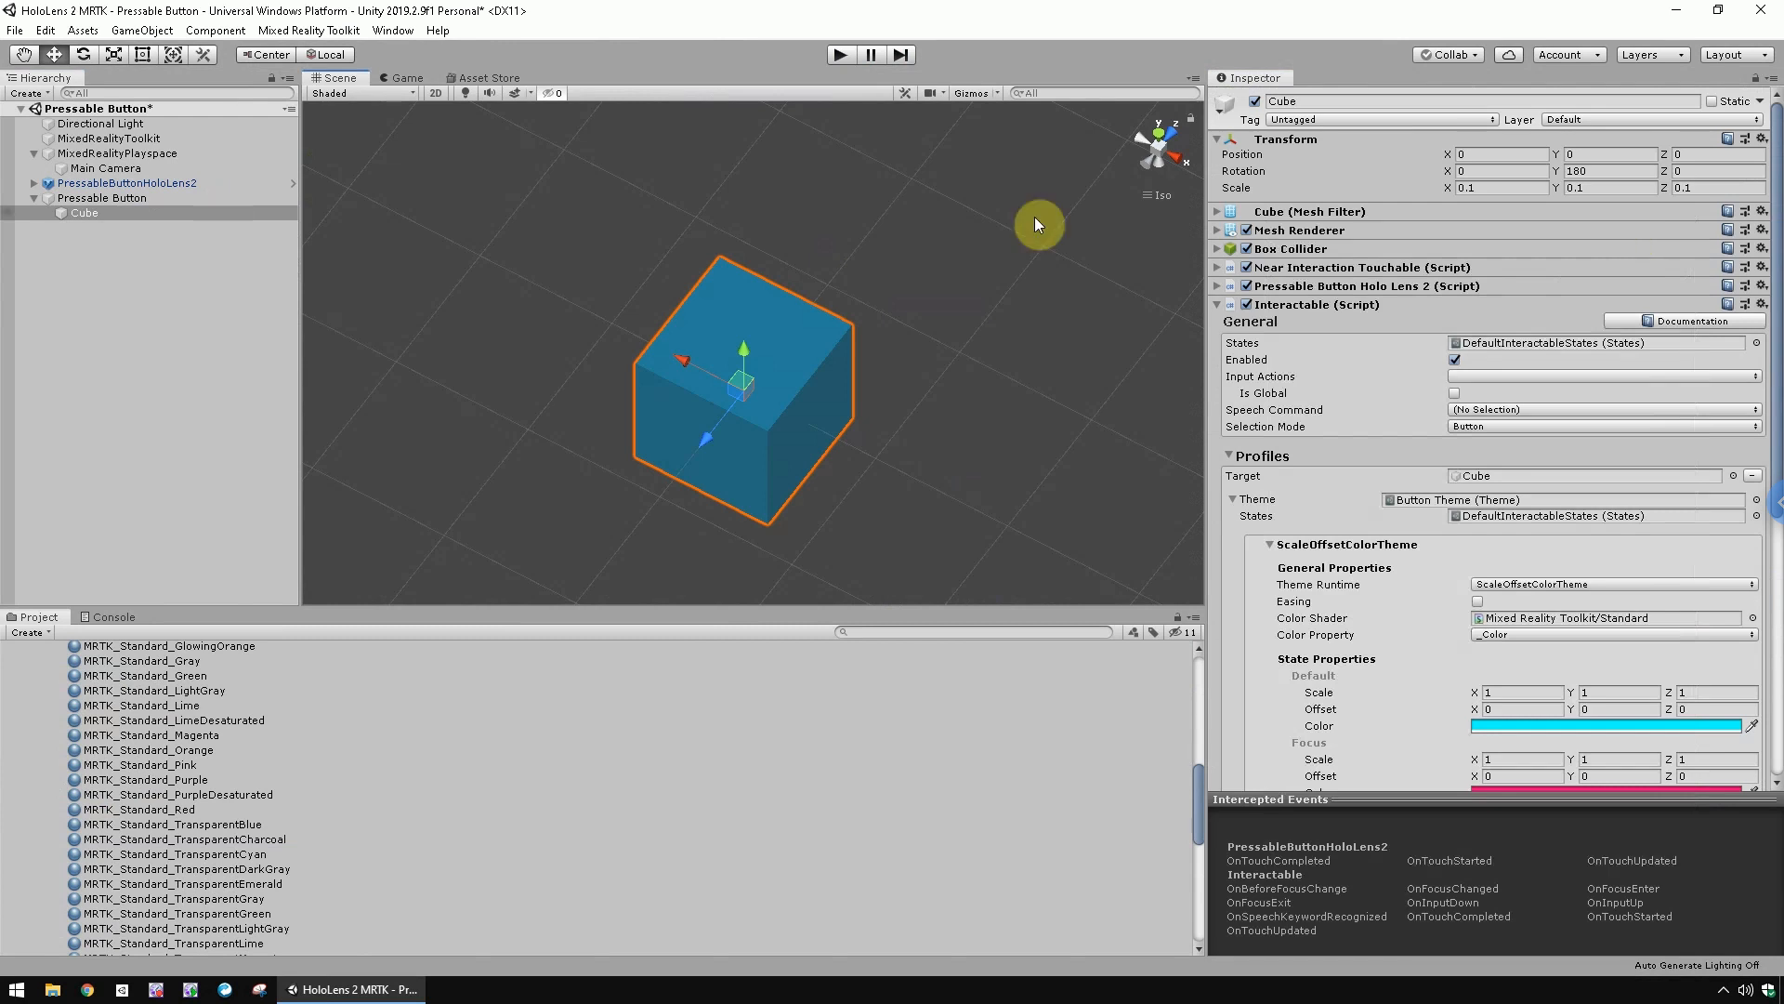
Collapse the cube's Interactable settings and add an Audio Source component to the cube
left_click(1324, 305)
left_click(1492, 381)
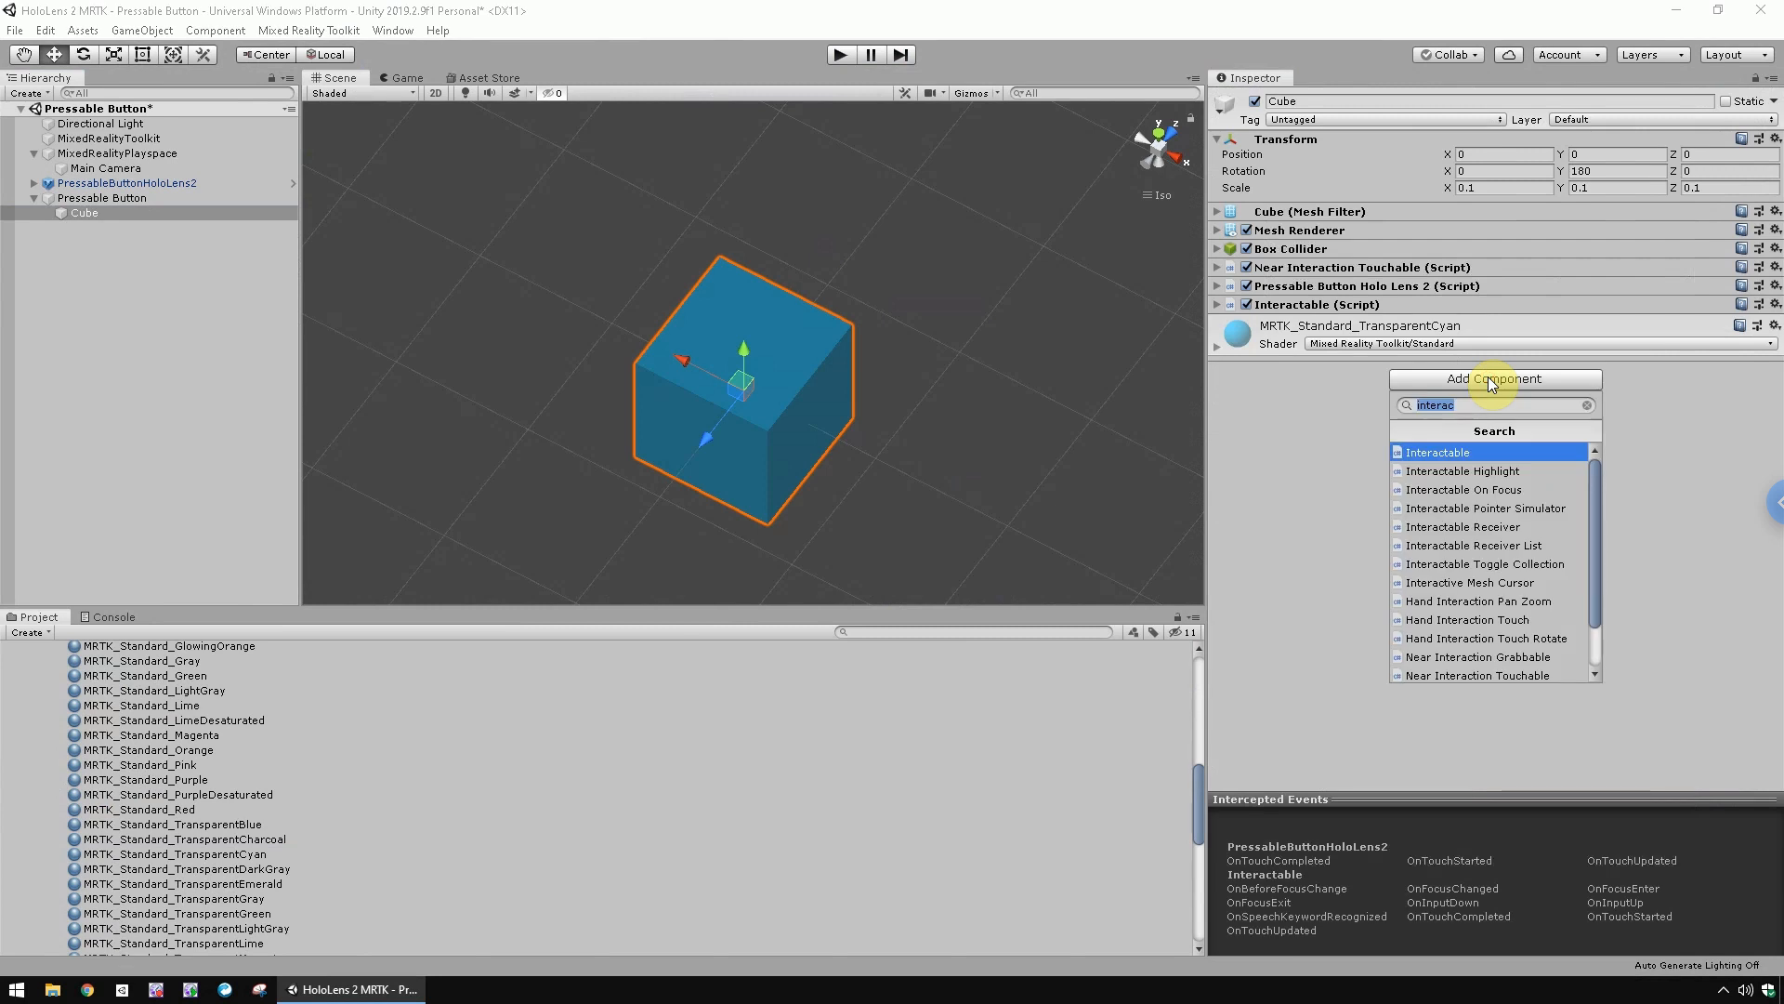
type("a")
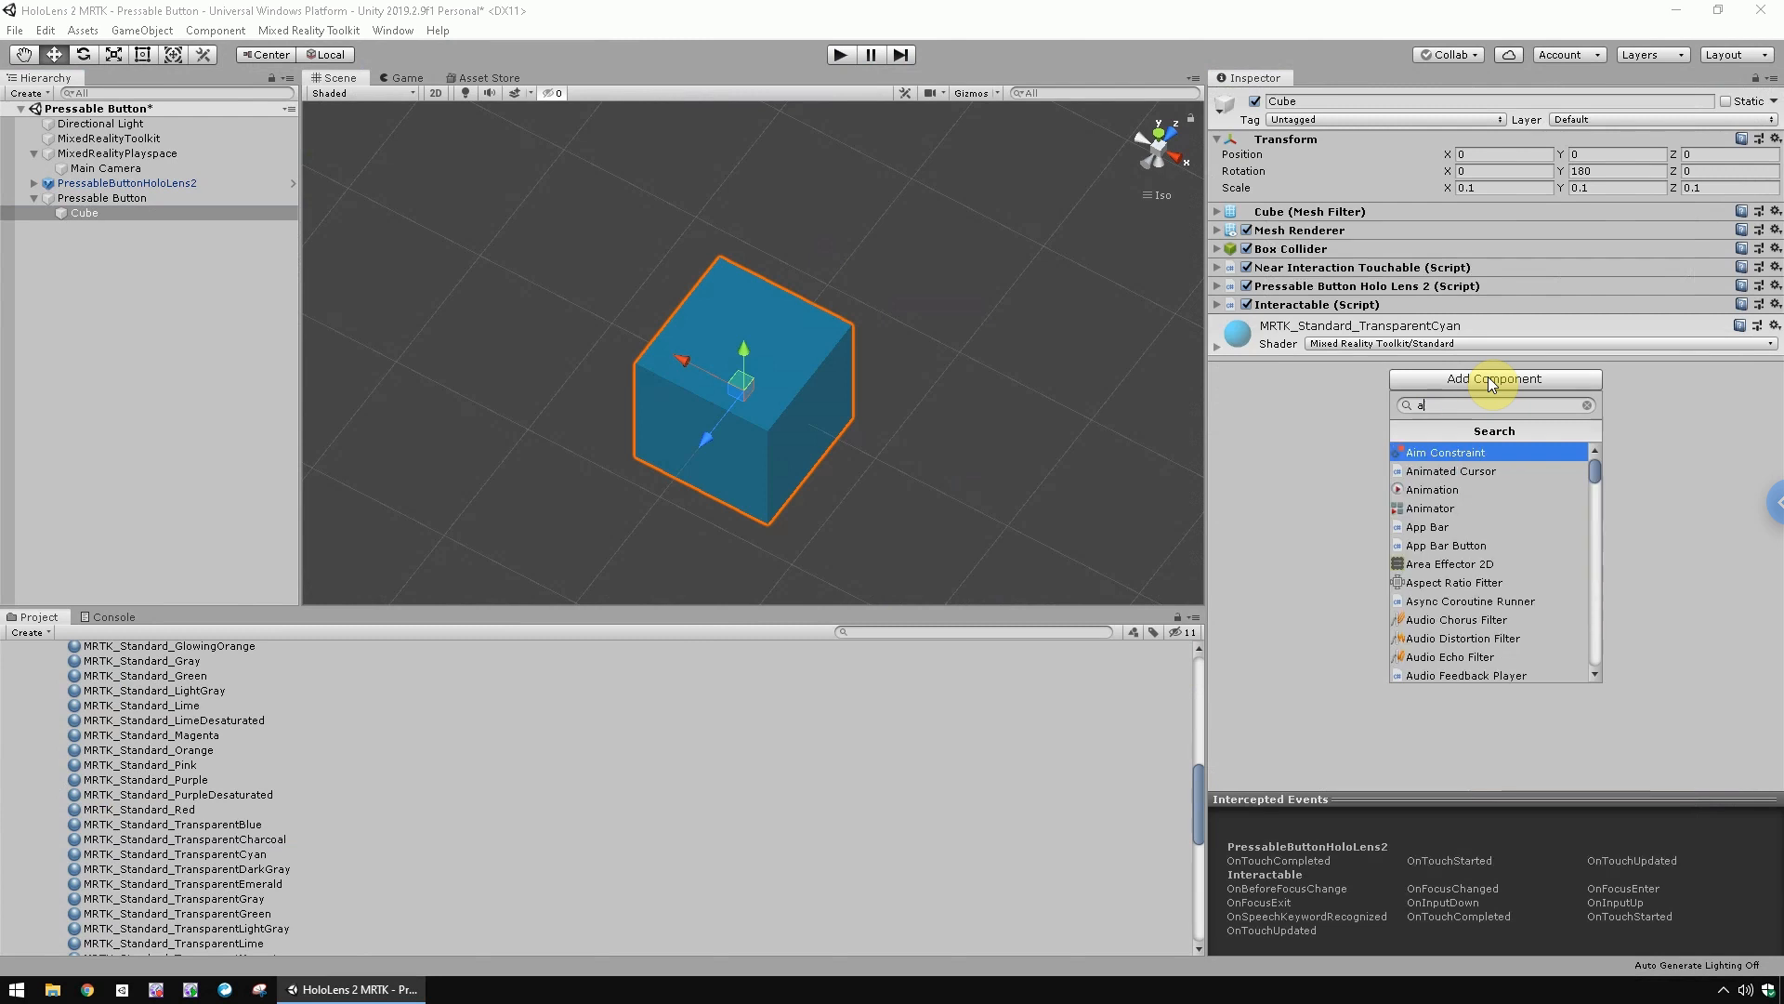
type("udio sou")
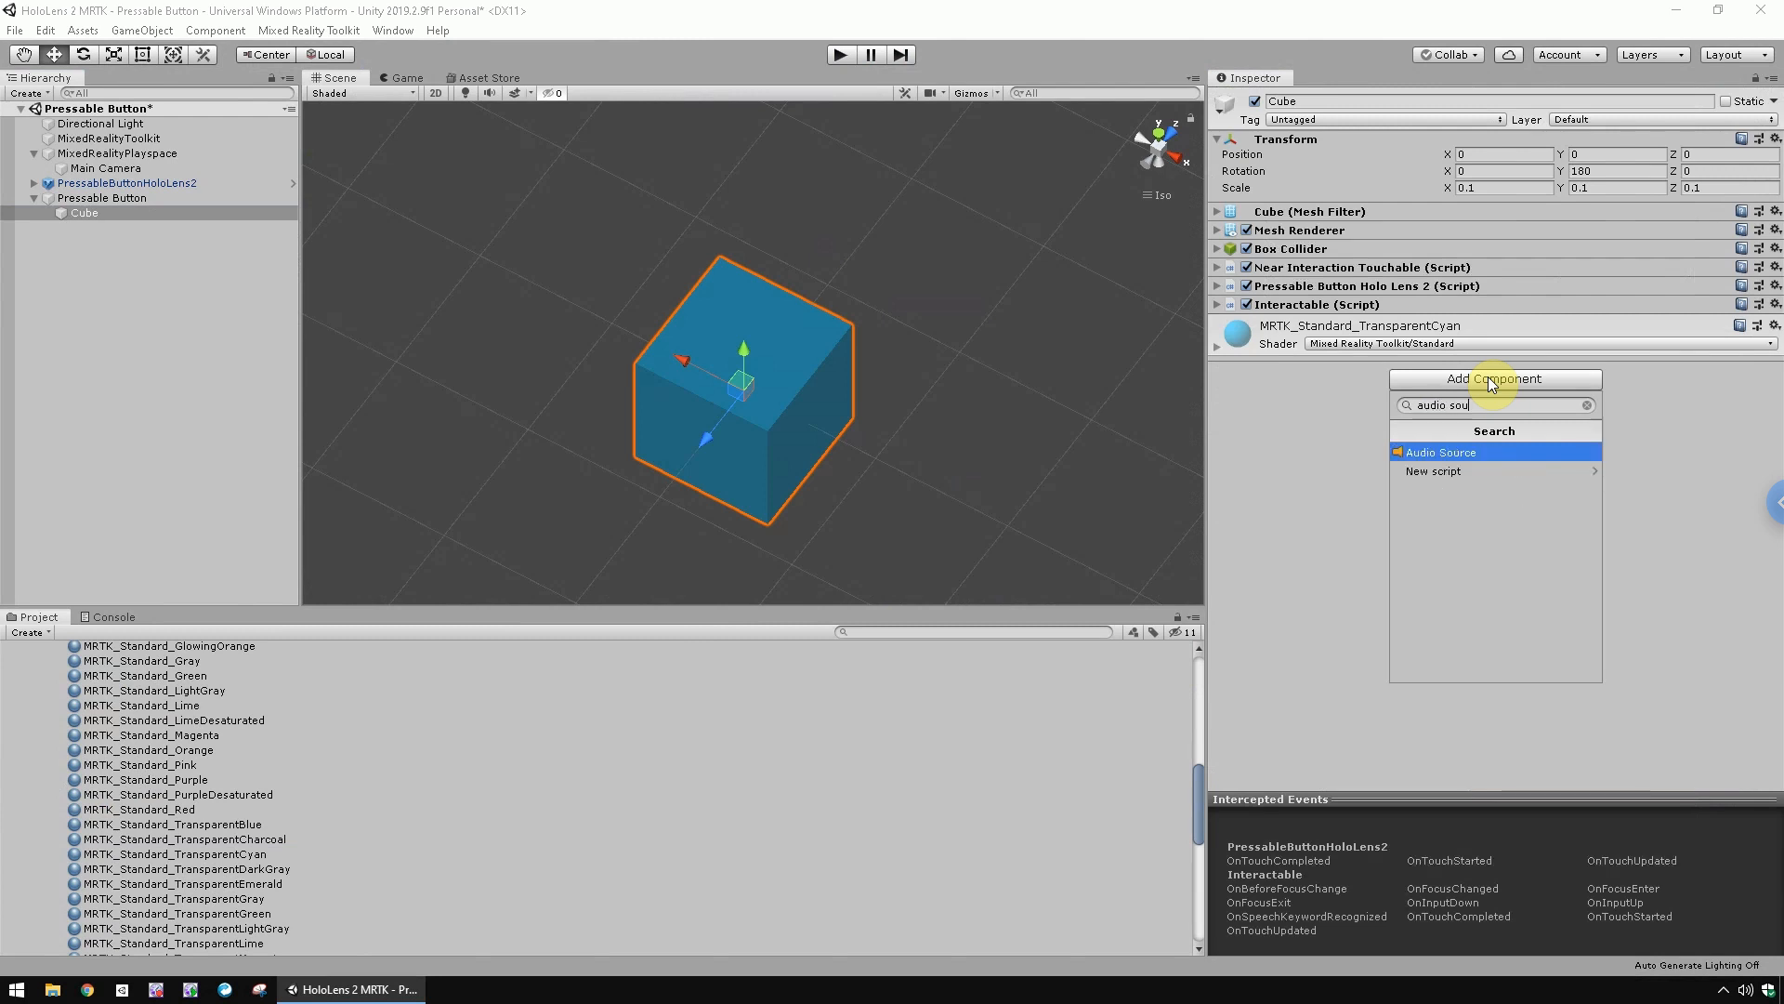
left_click(1436, 455)
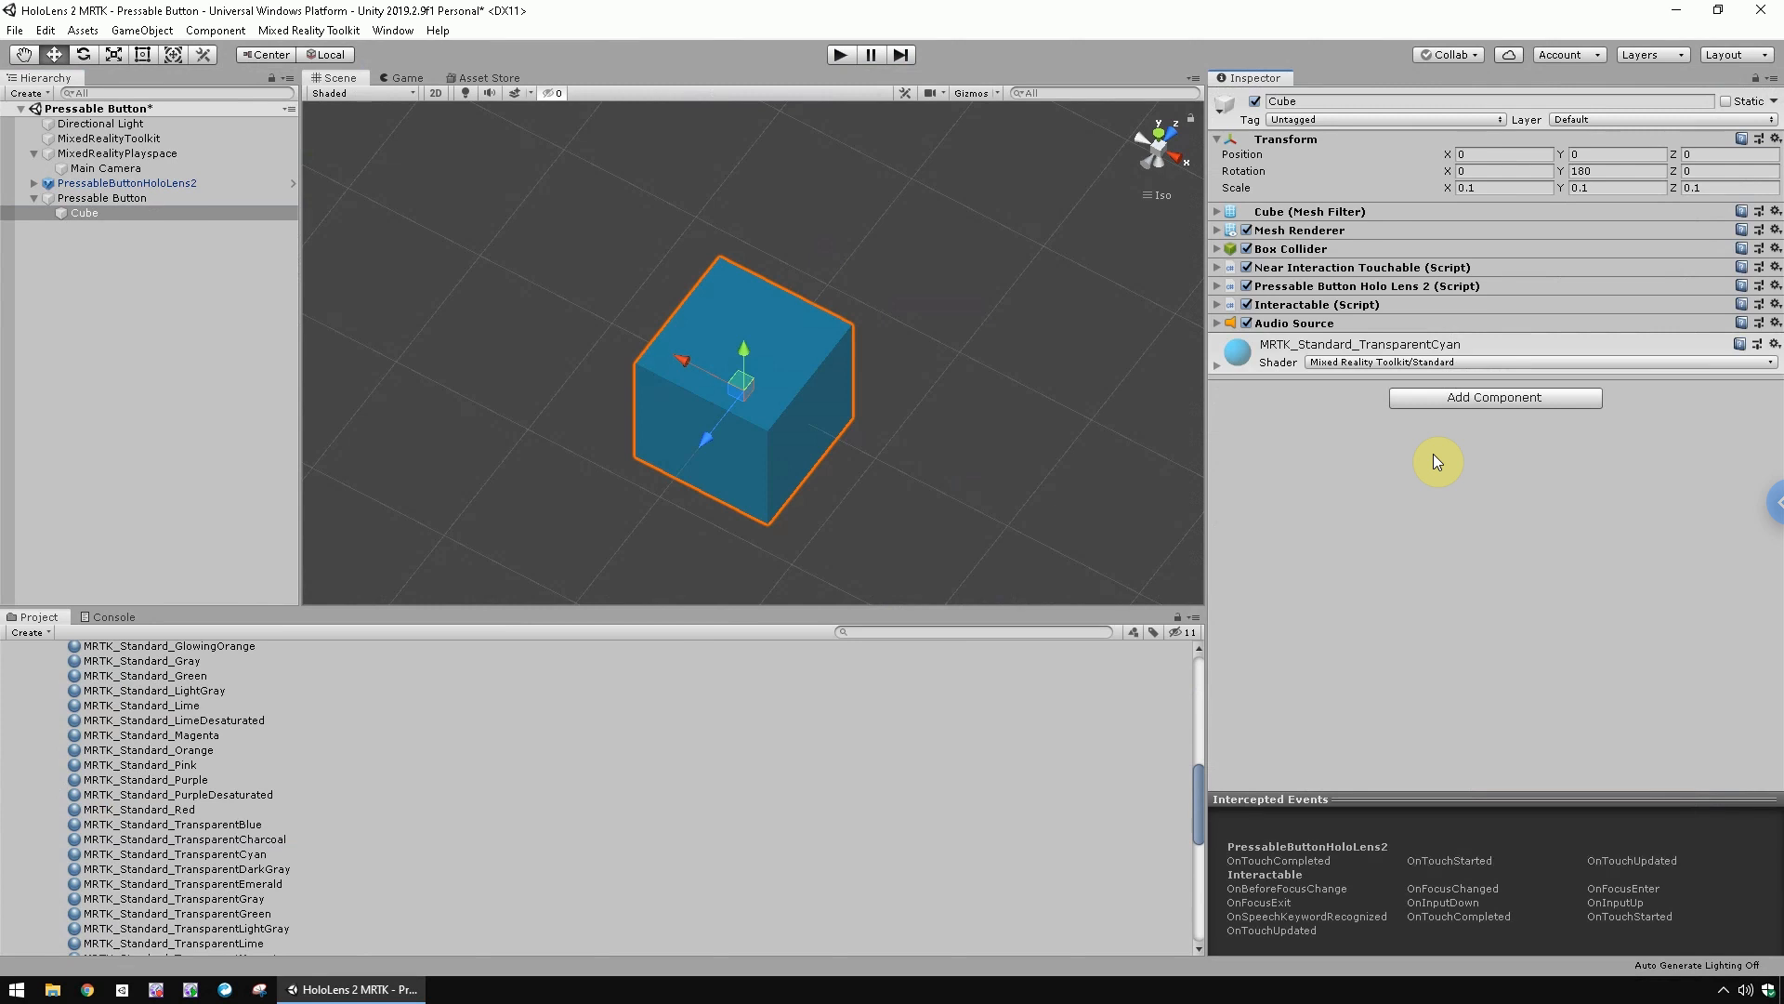
Add a Button Pressed event to the cube's Pressable Button script that calls AudioSource.PlayOneShot on the Cube
left_click(1218, 286)
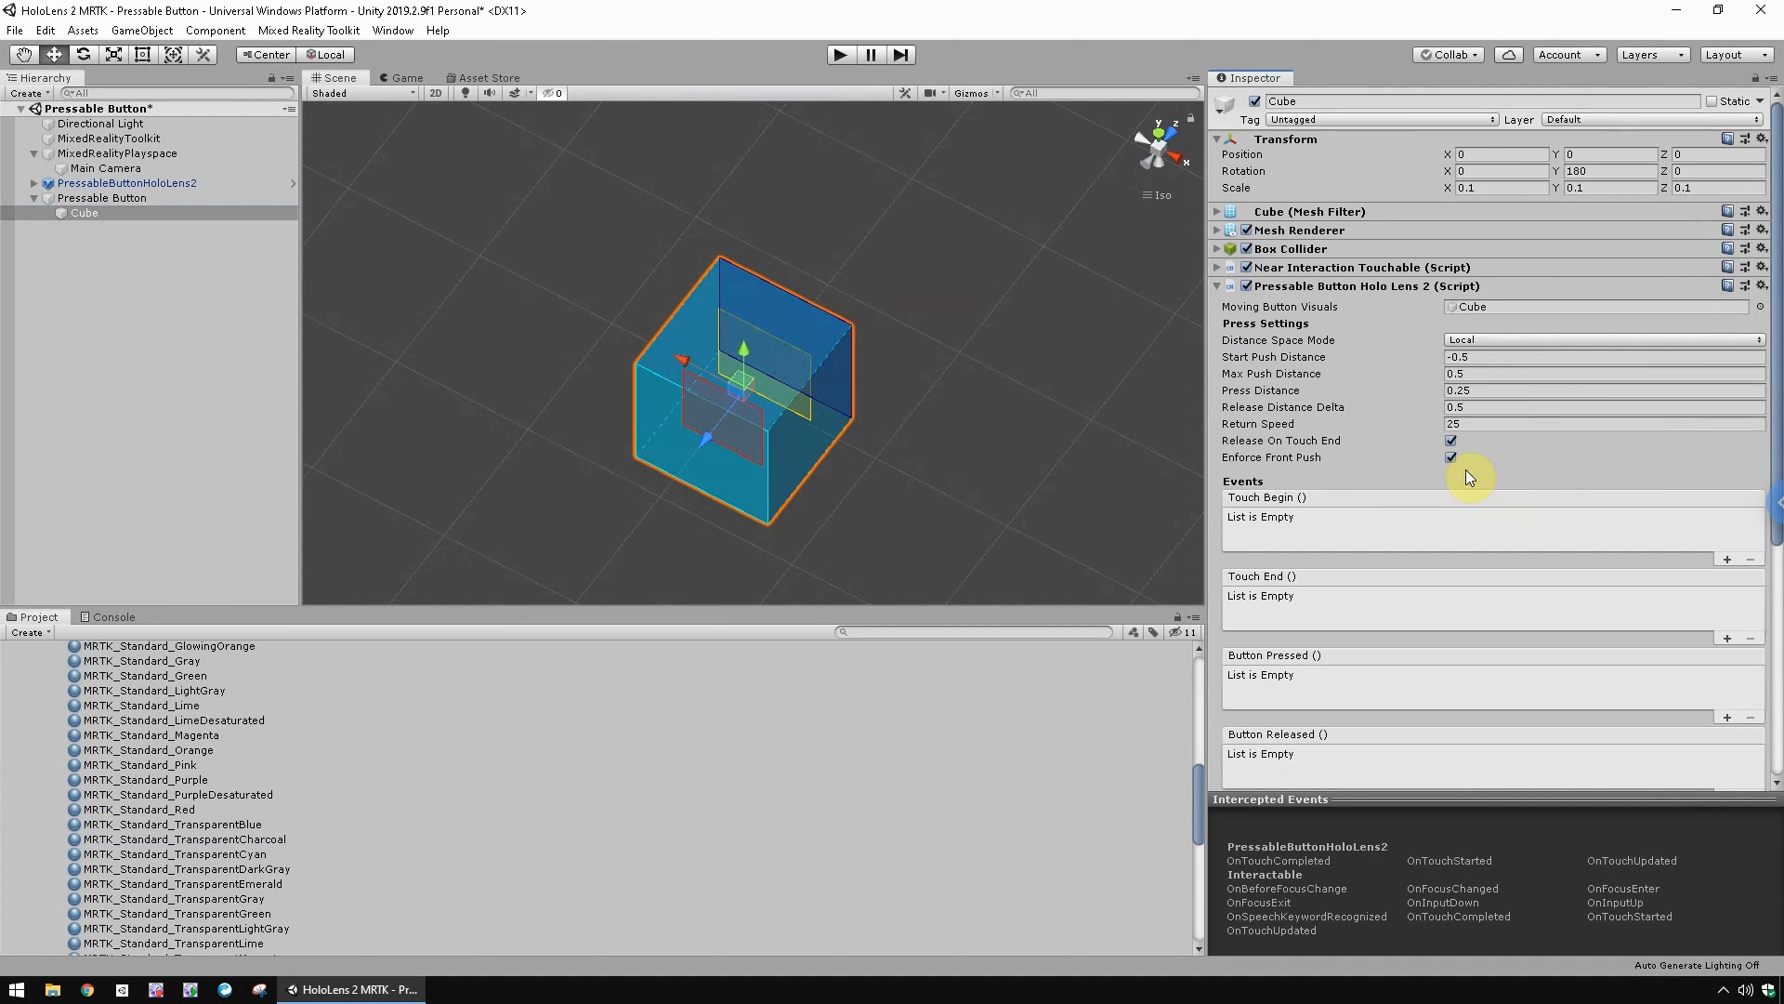
left_click(1725, 714)
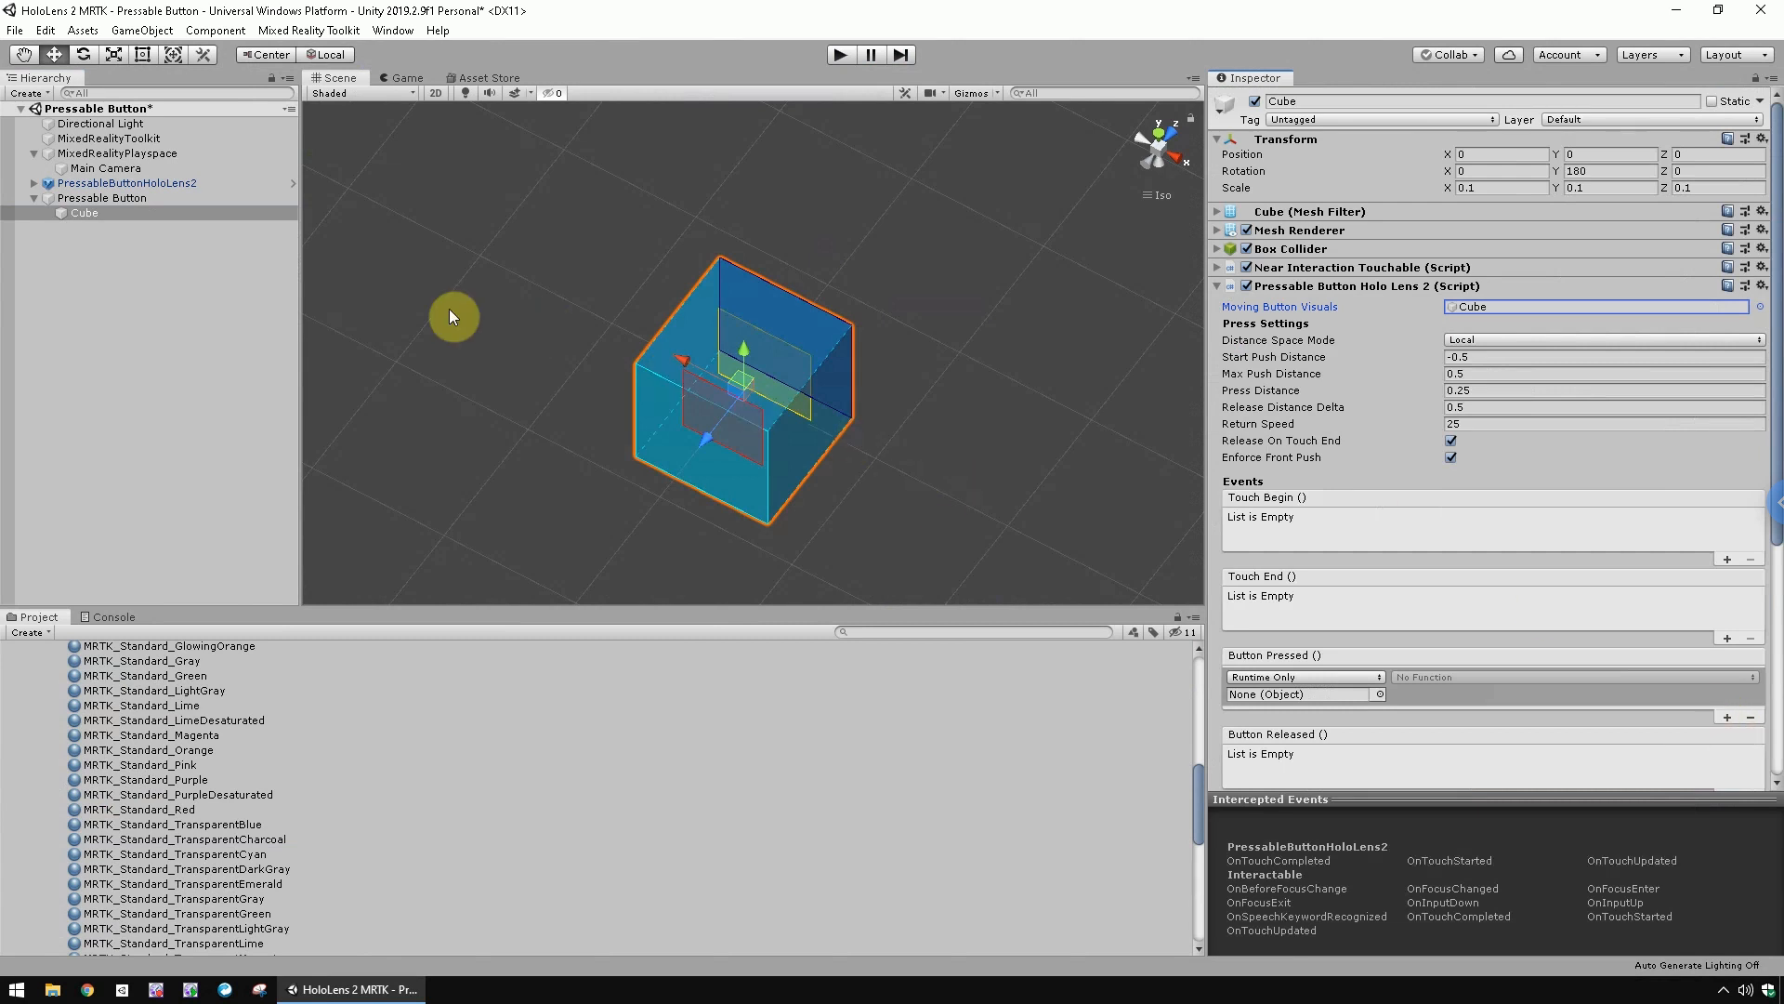
left_click_drag(99, 213, 1253, 695)
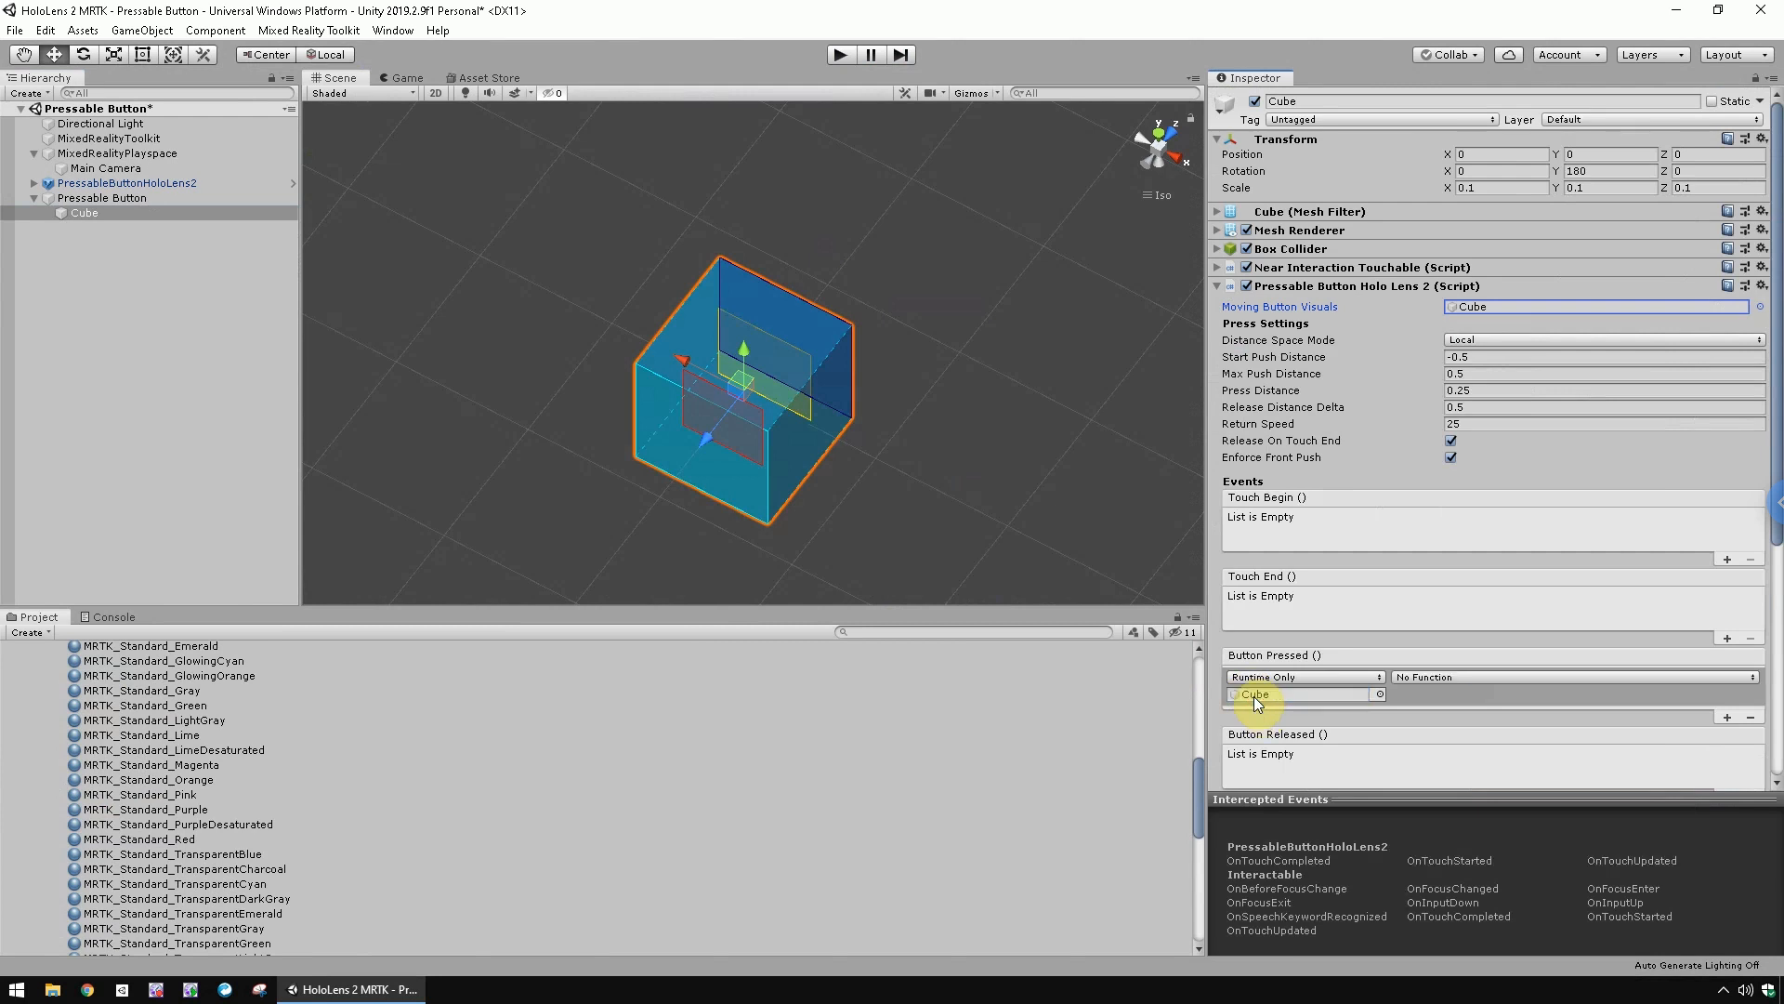
left_click(1438, 677)
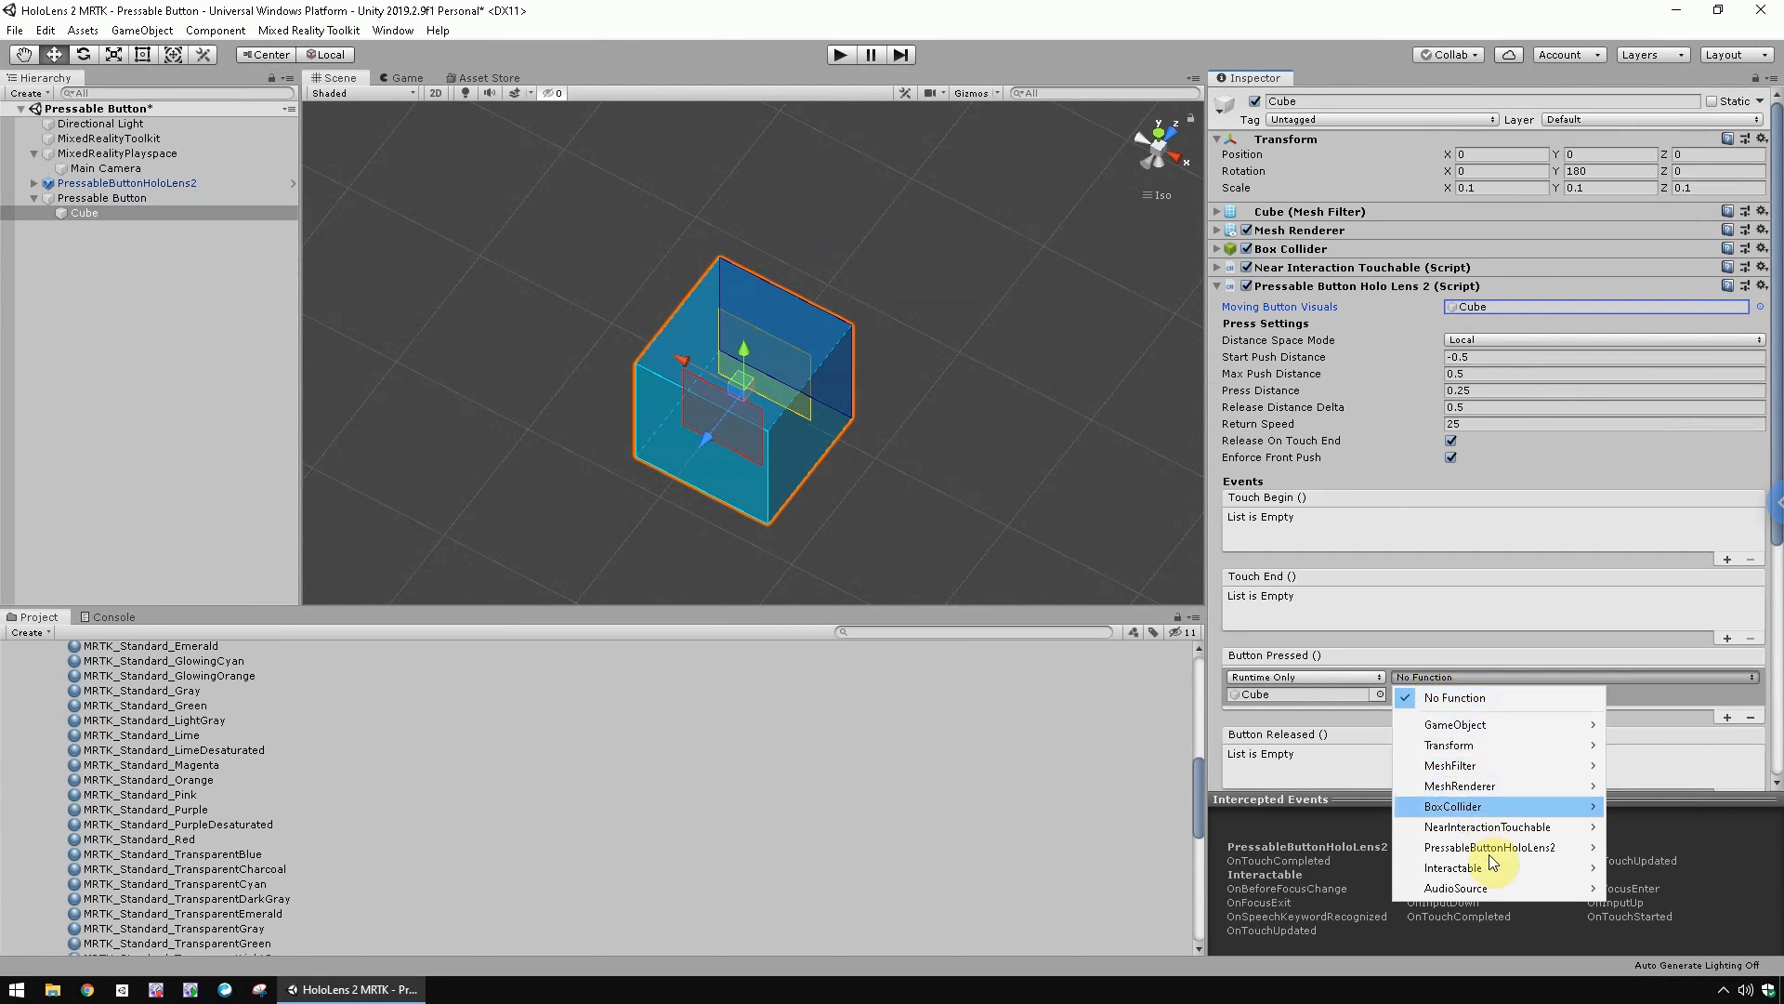
mouse_move(1482, 895)
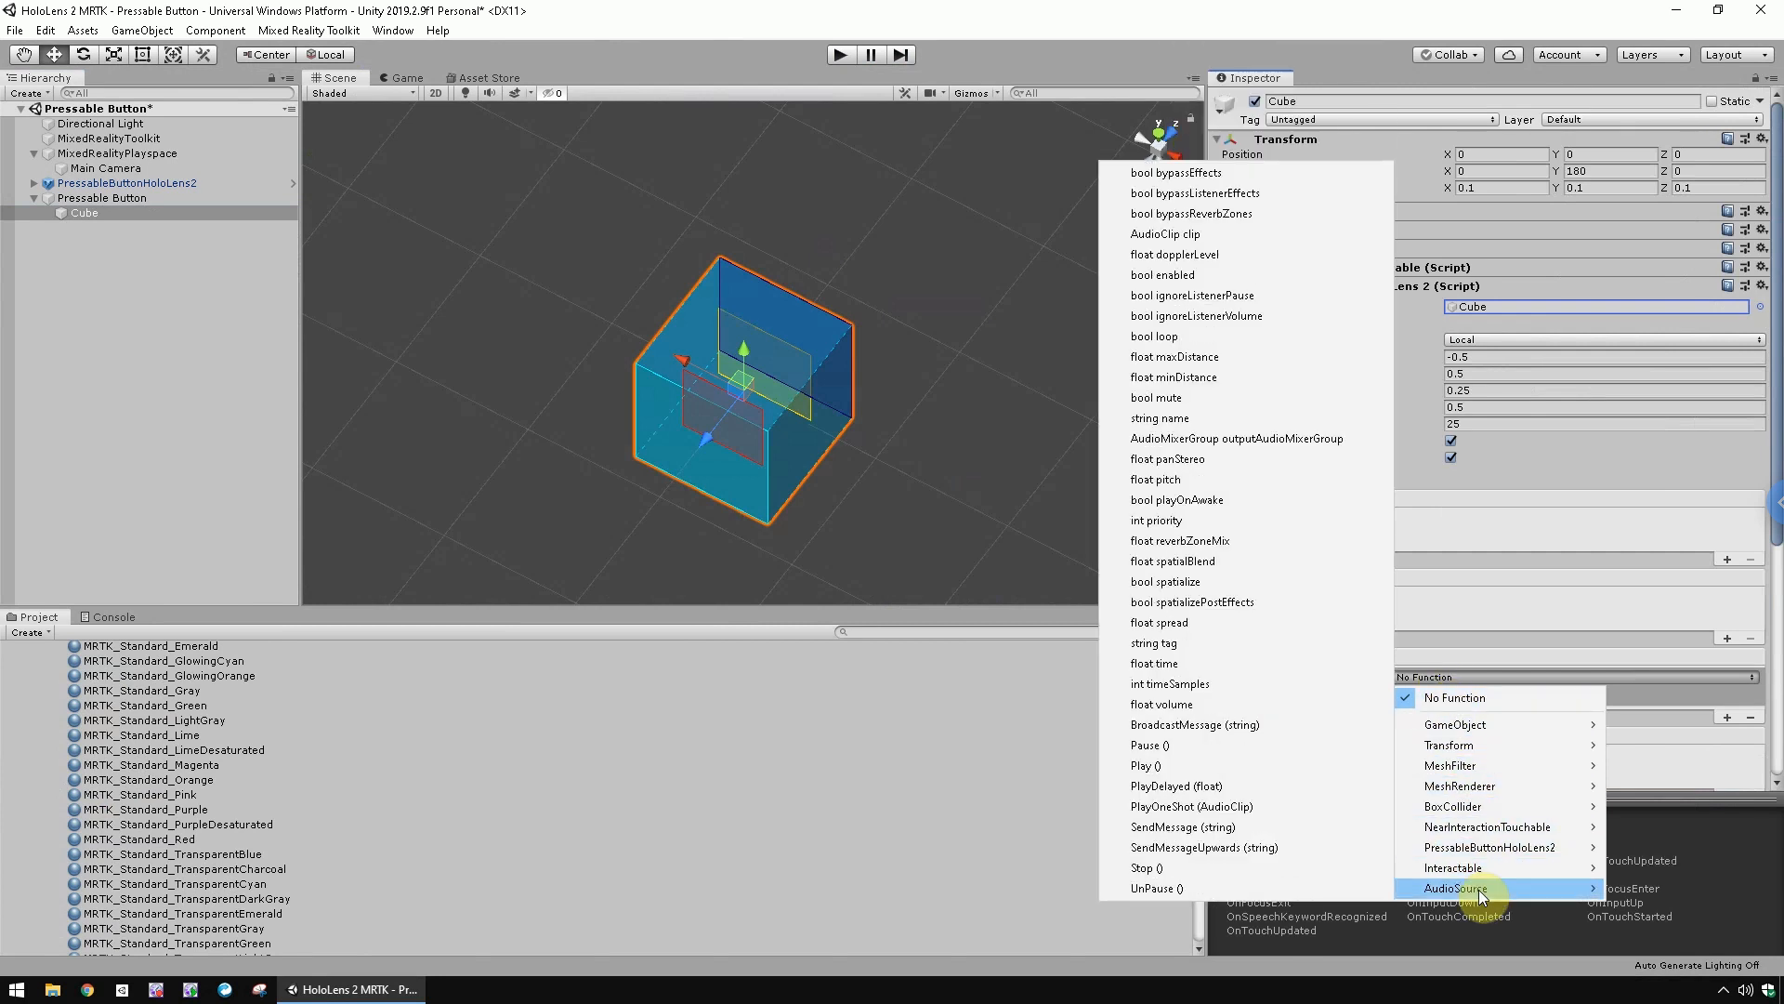
left_click(1208, 807)
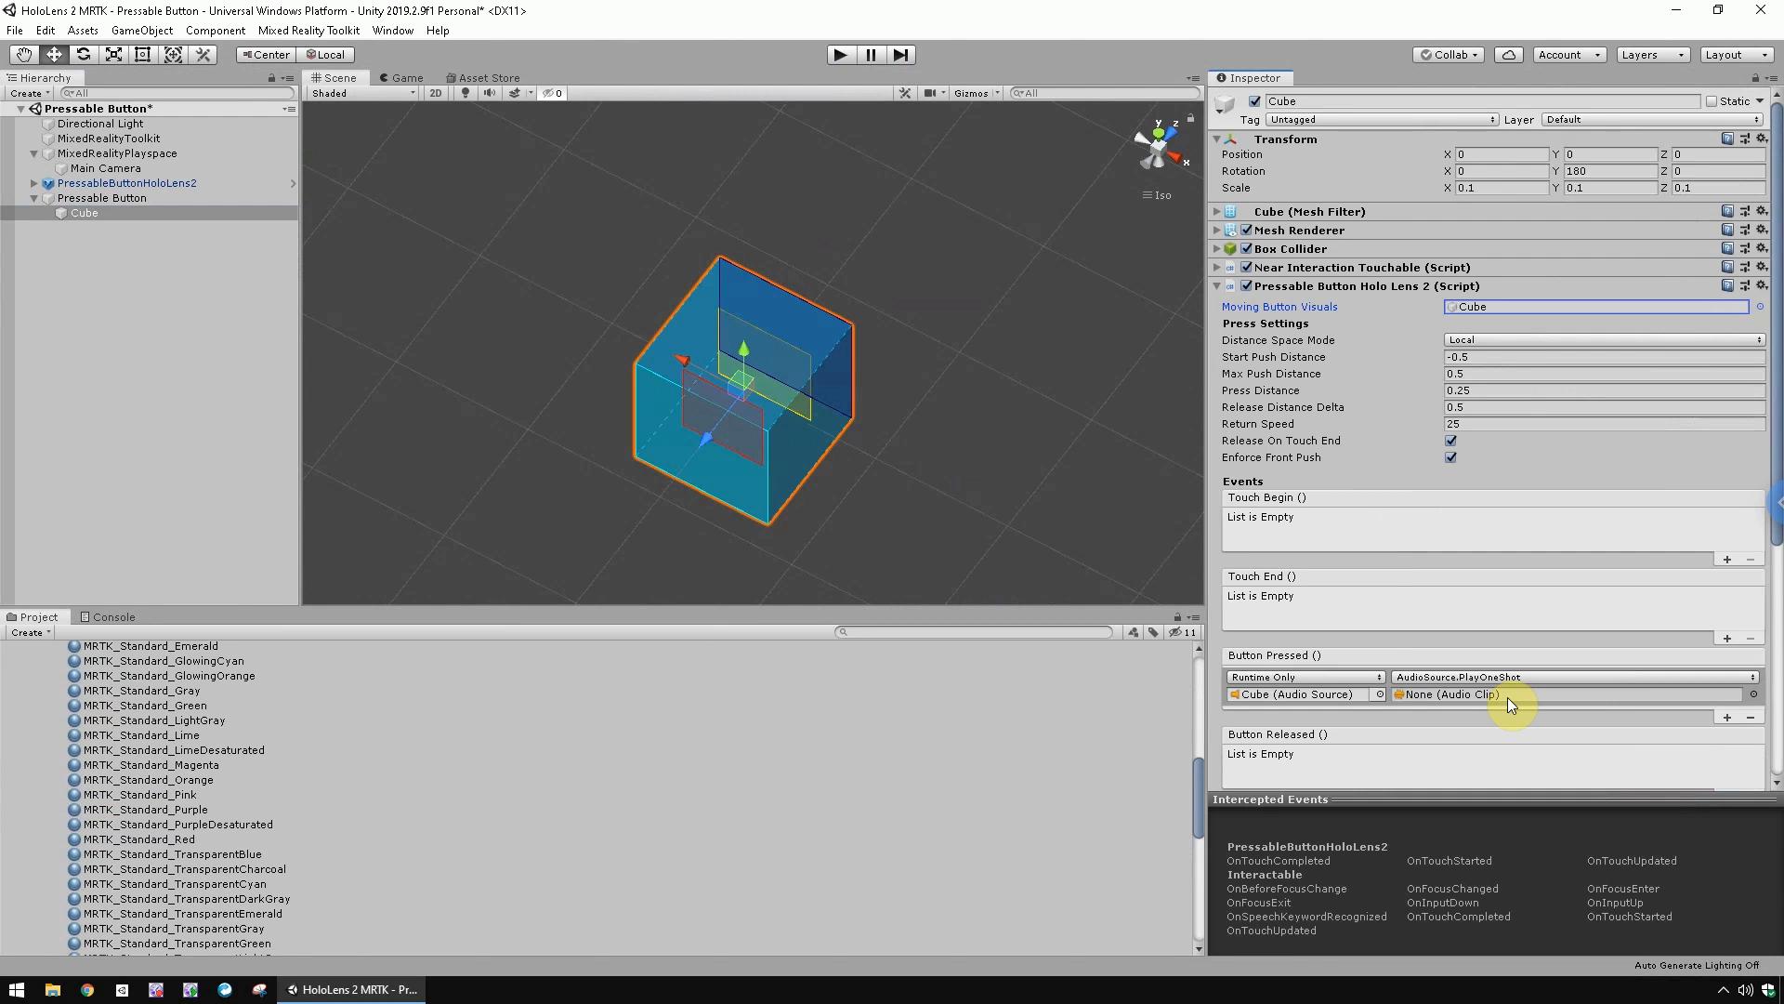
Assign the sound_Success audio clip to the Button Pressed event and collapse the Pressable Button settings
left_click(1752, 695)
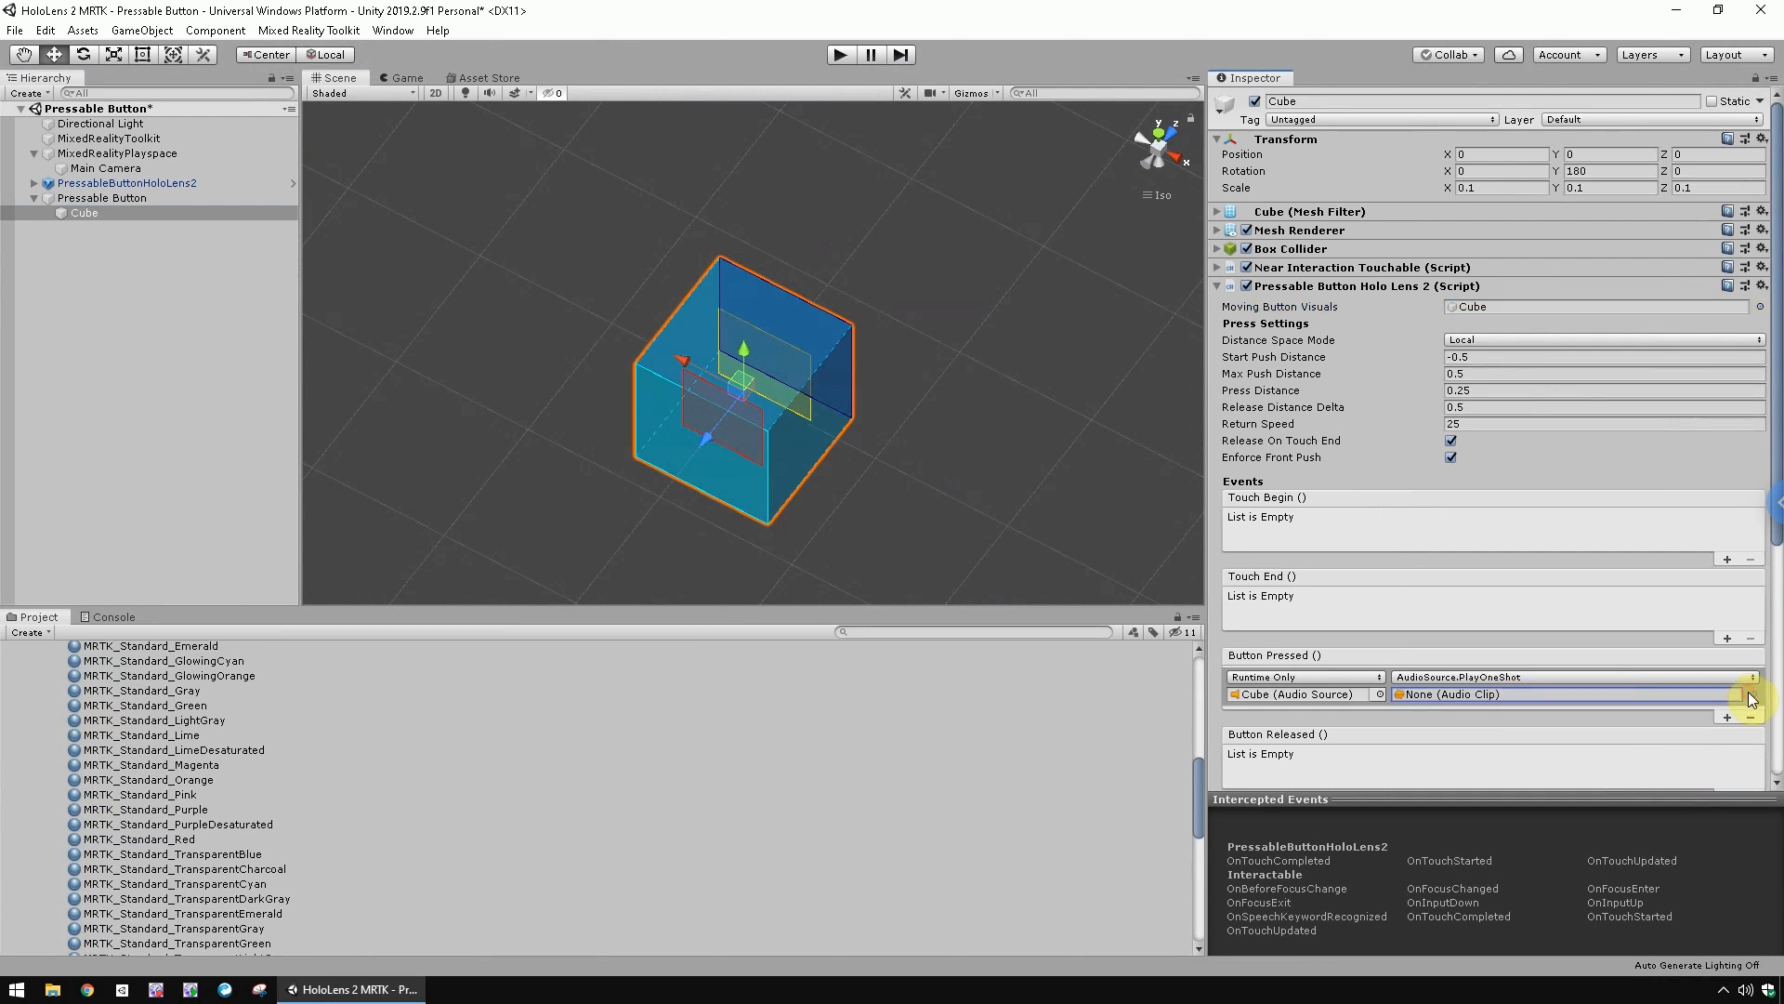
left_click(1752, 697)
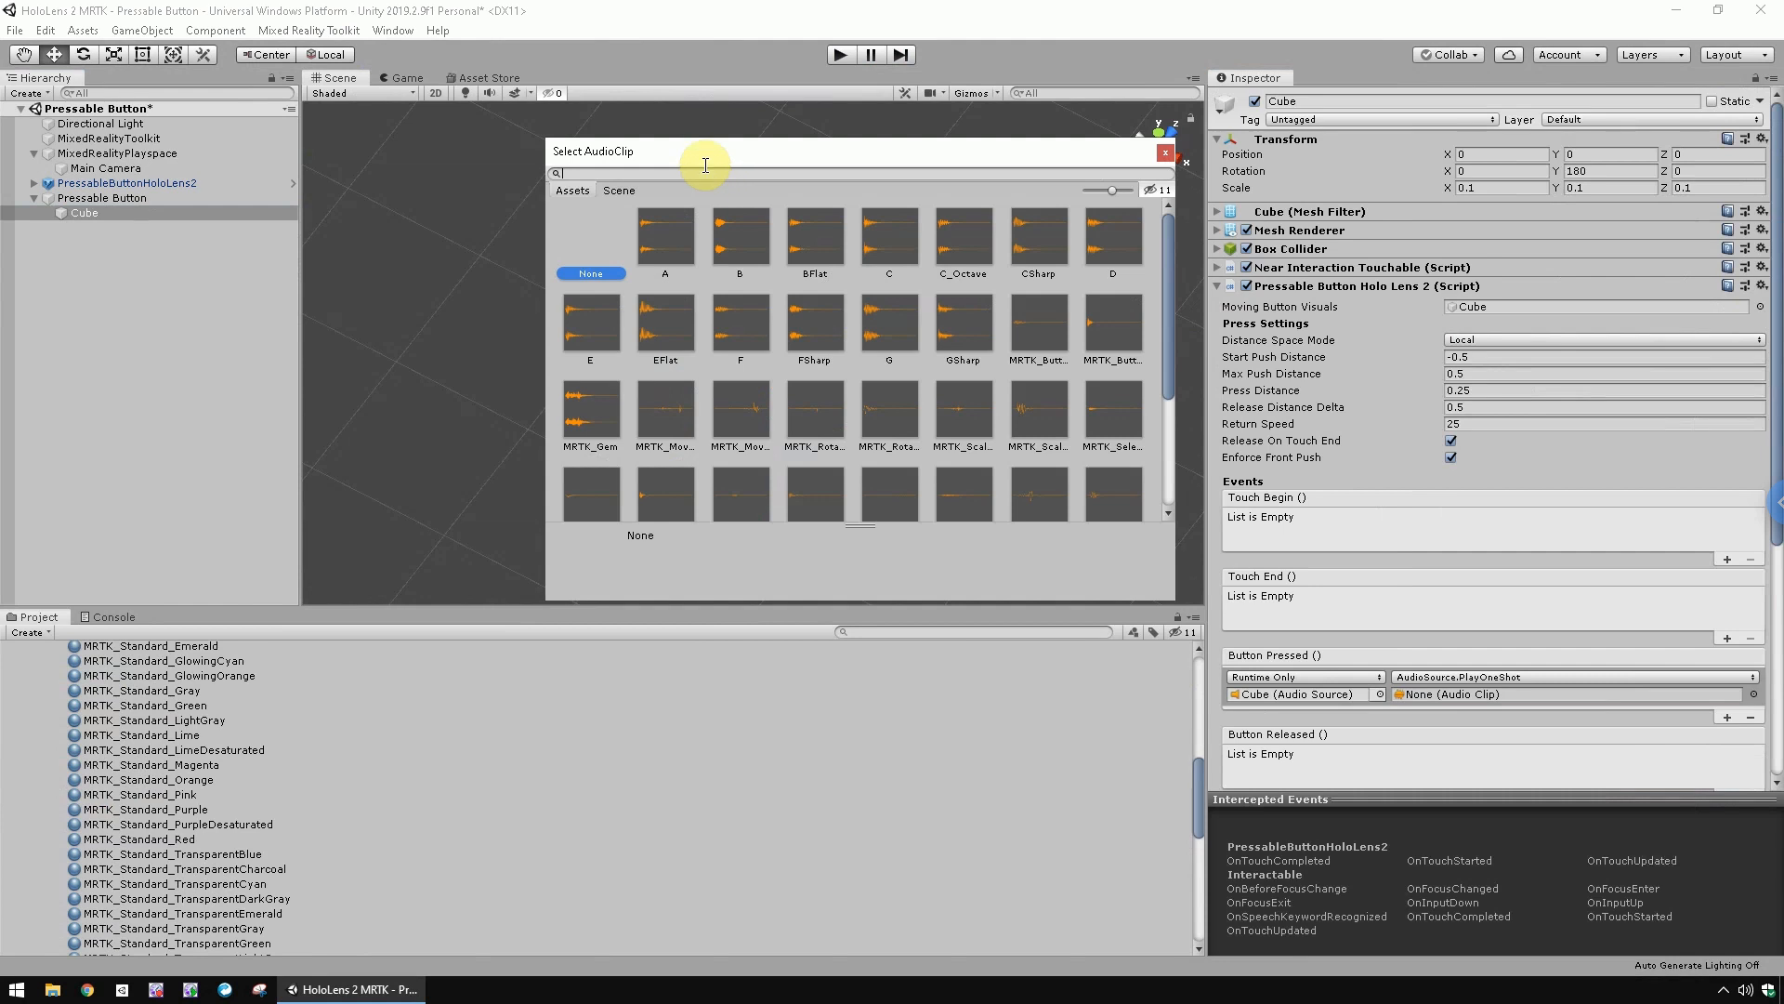
type("s")
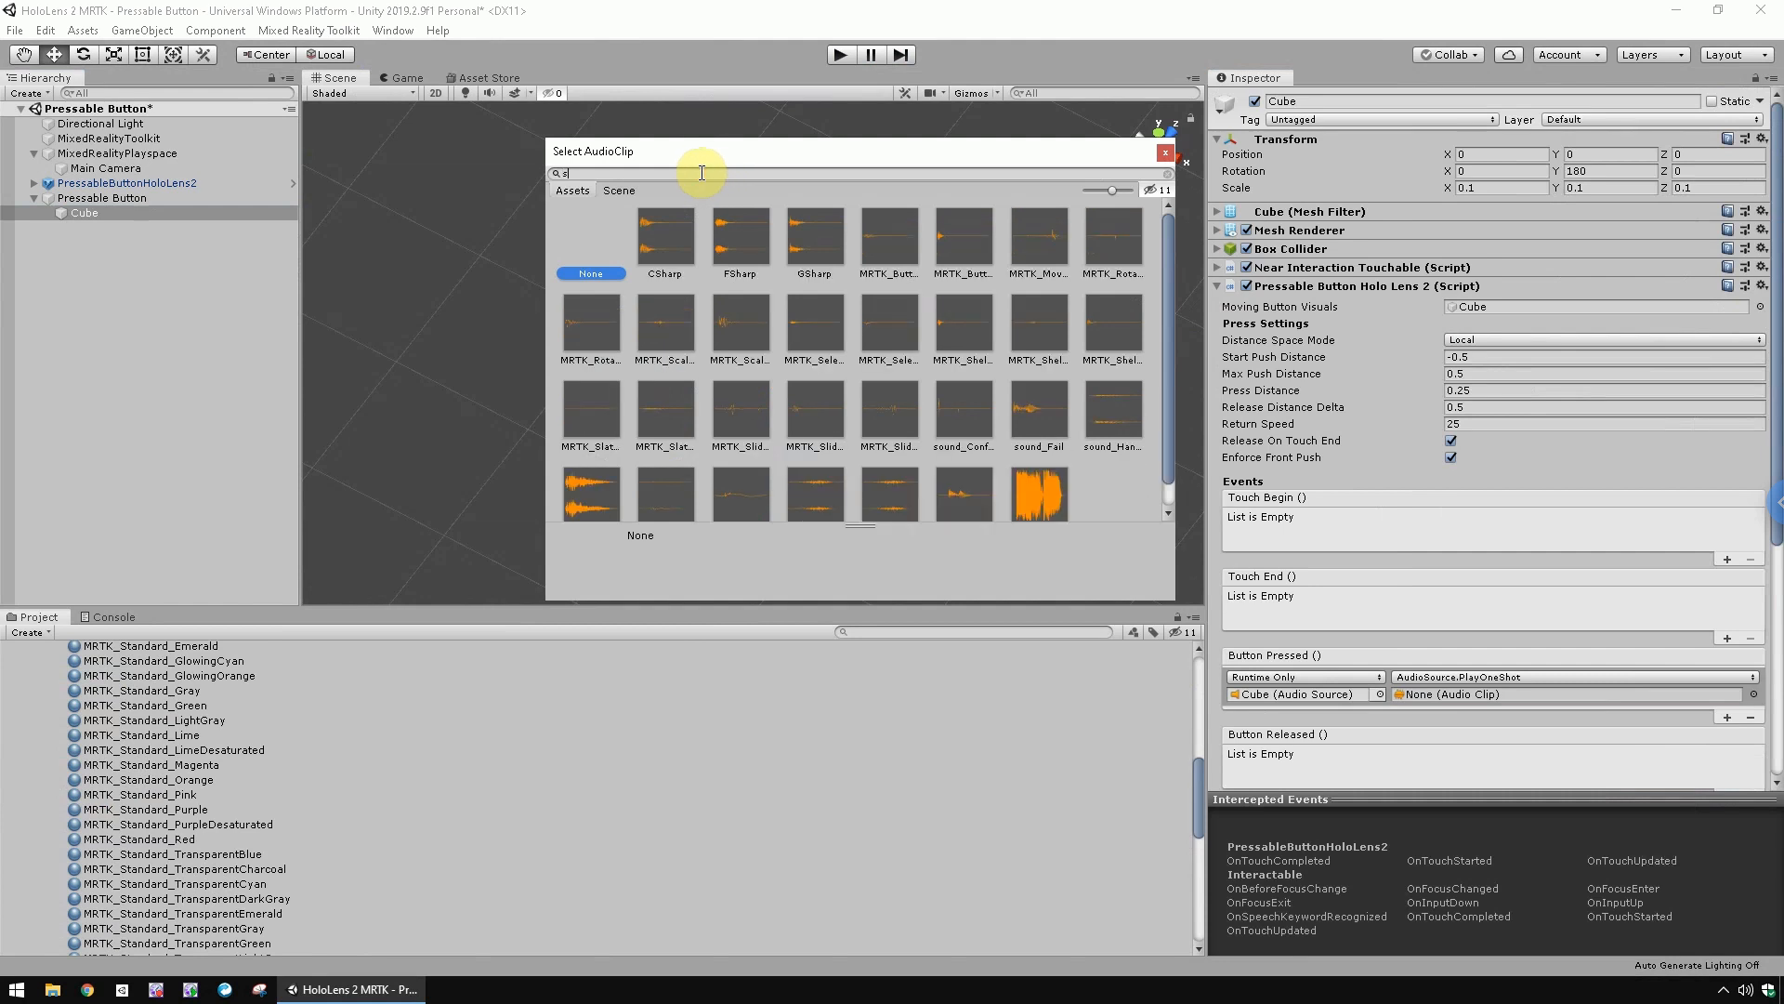
type("ound")
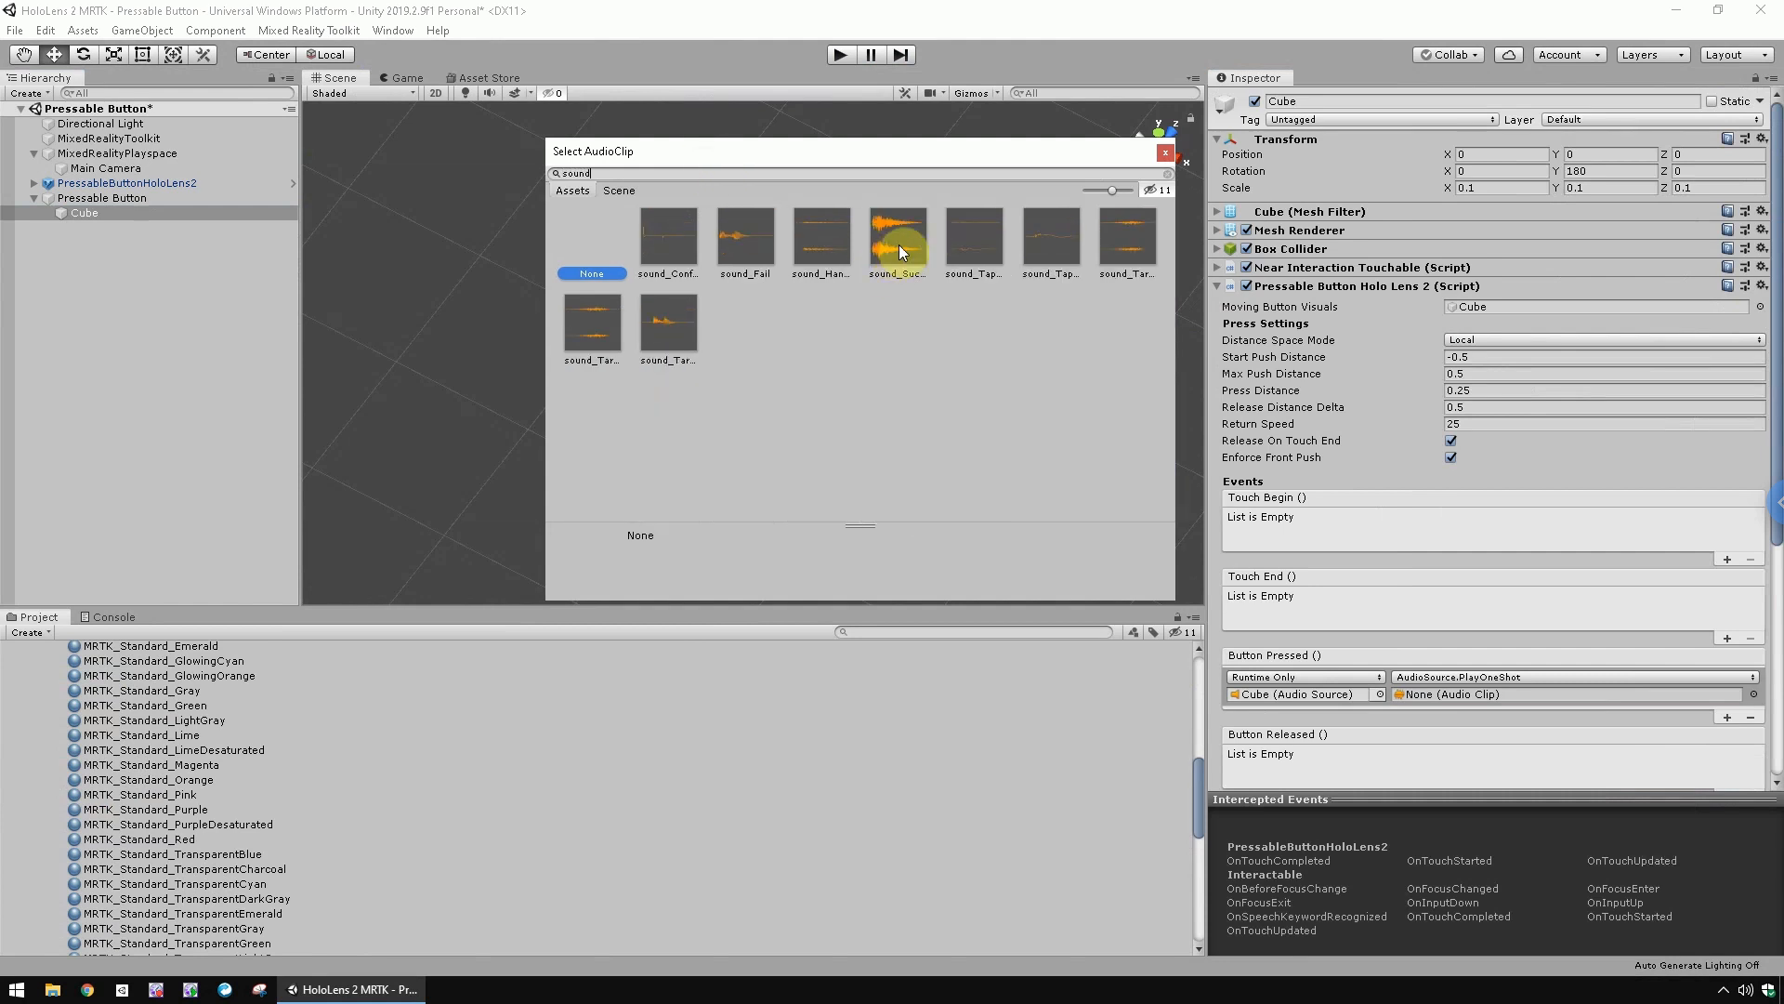
double_click(900, 251)
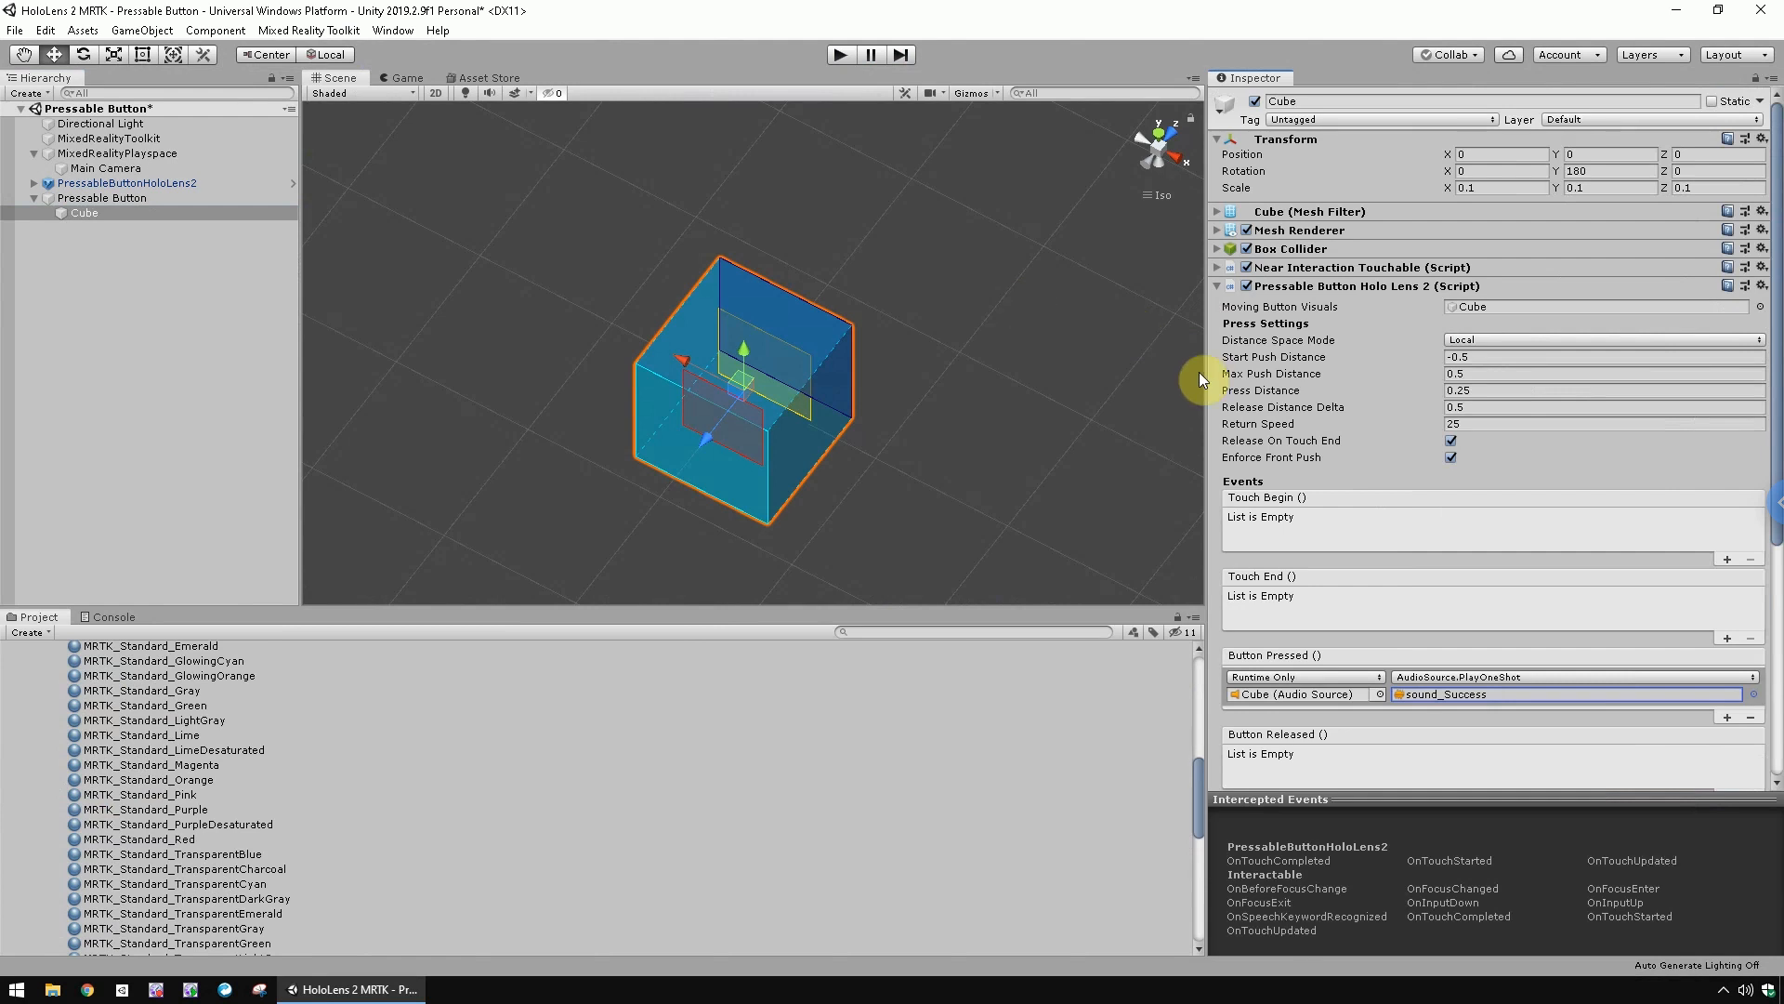
mouse_move(1256, 362)
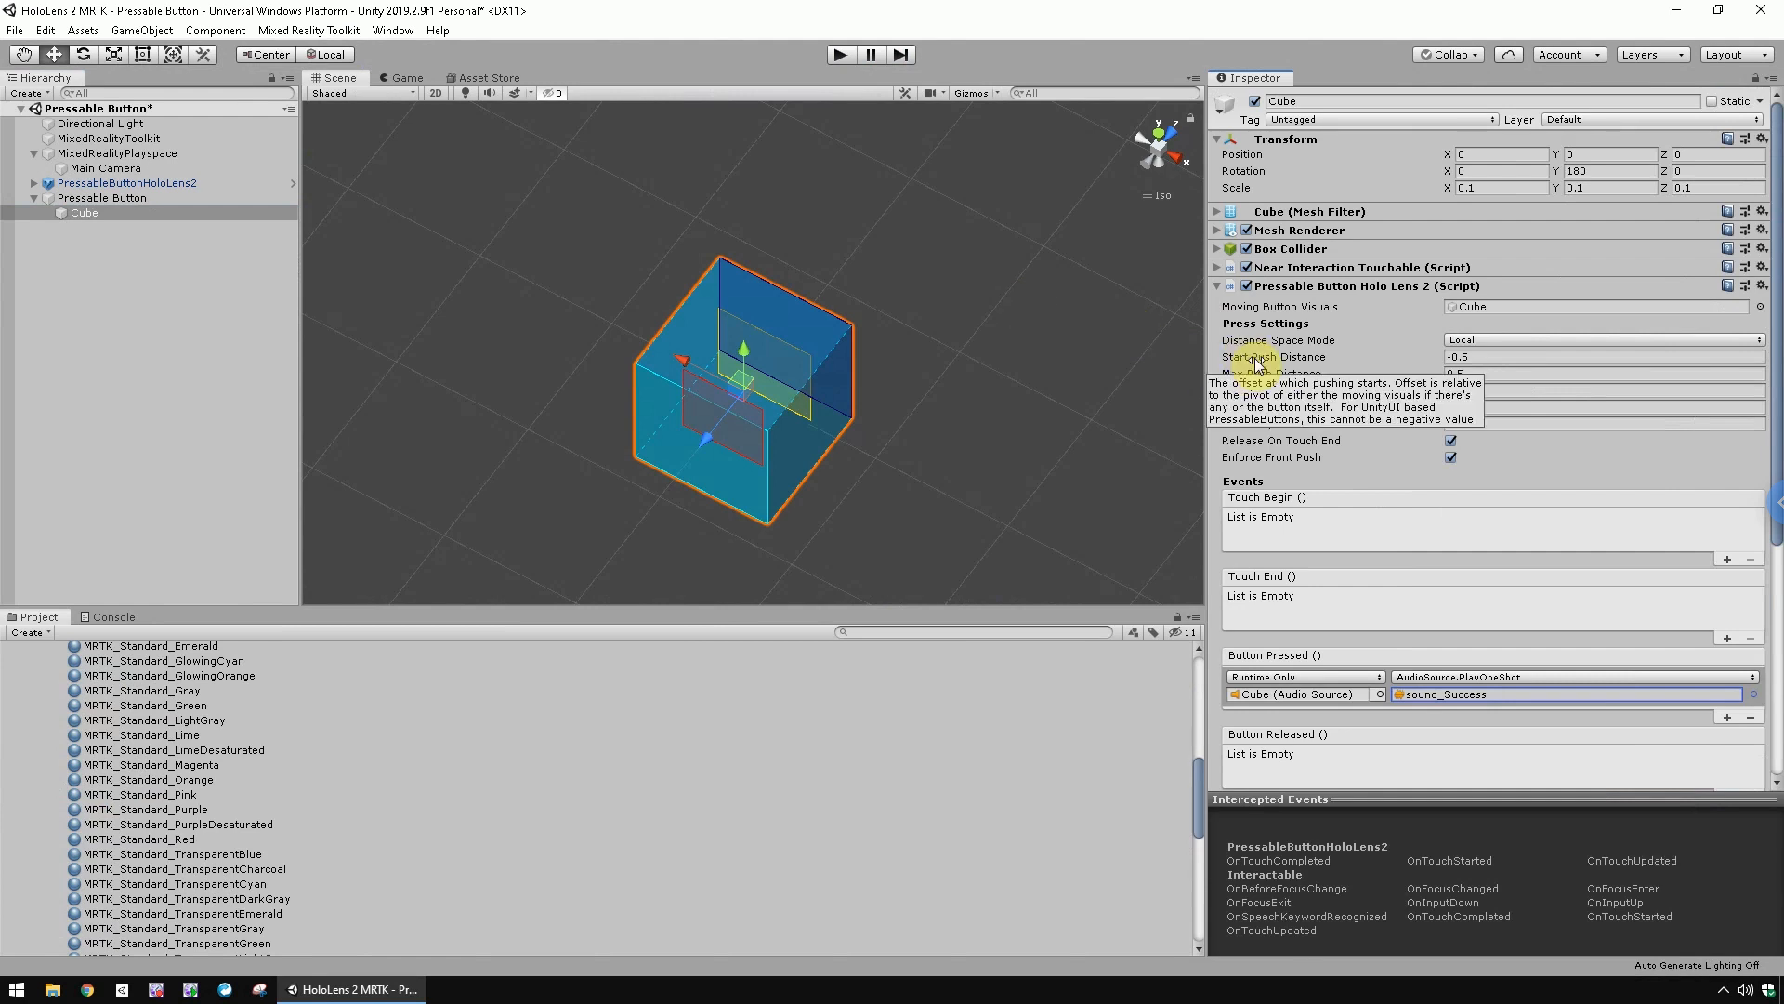
left_click(1216, 288)
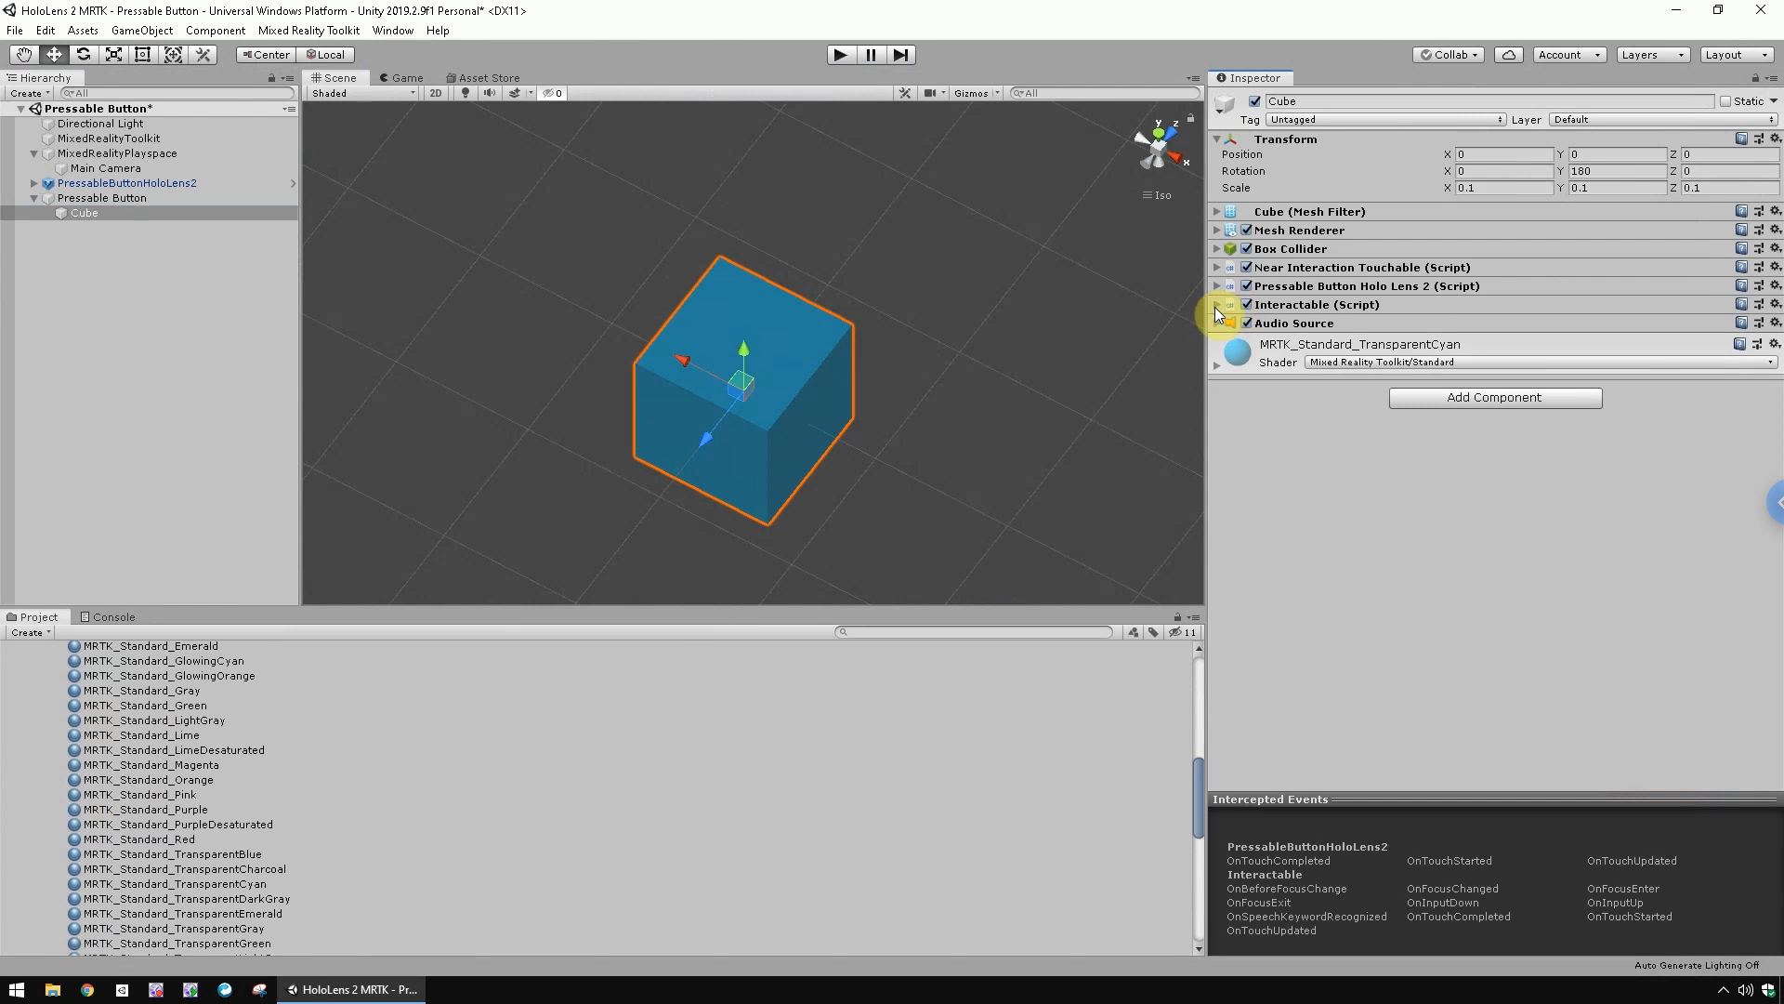
Add an OnClick event to the cube's Interactable script that calls AudioSource.PlayOneShot on the Cube
left_click(1215, 305)
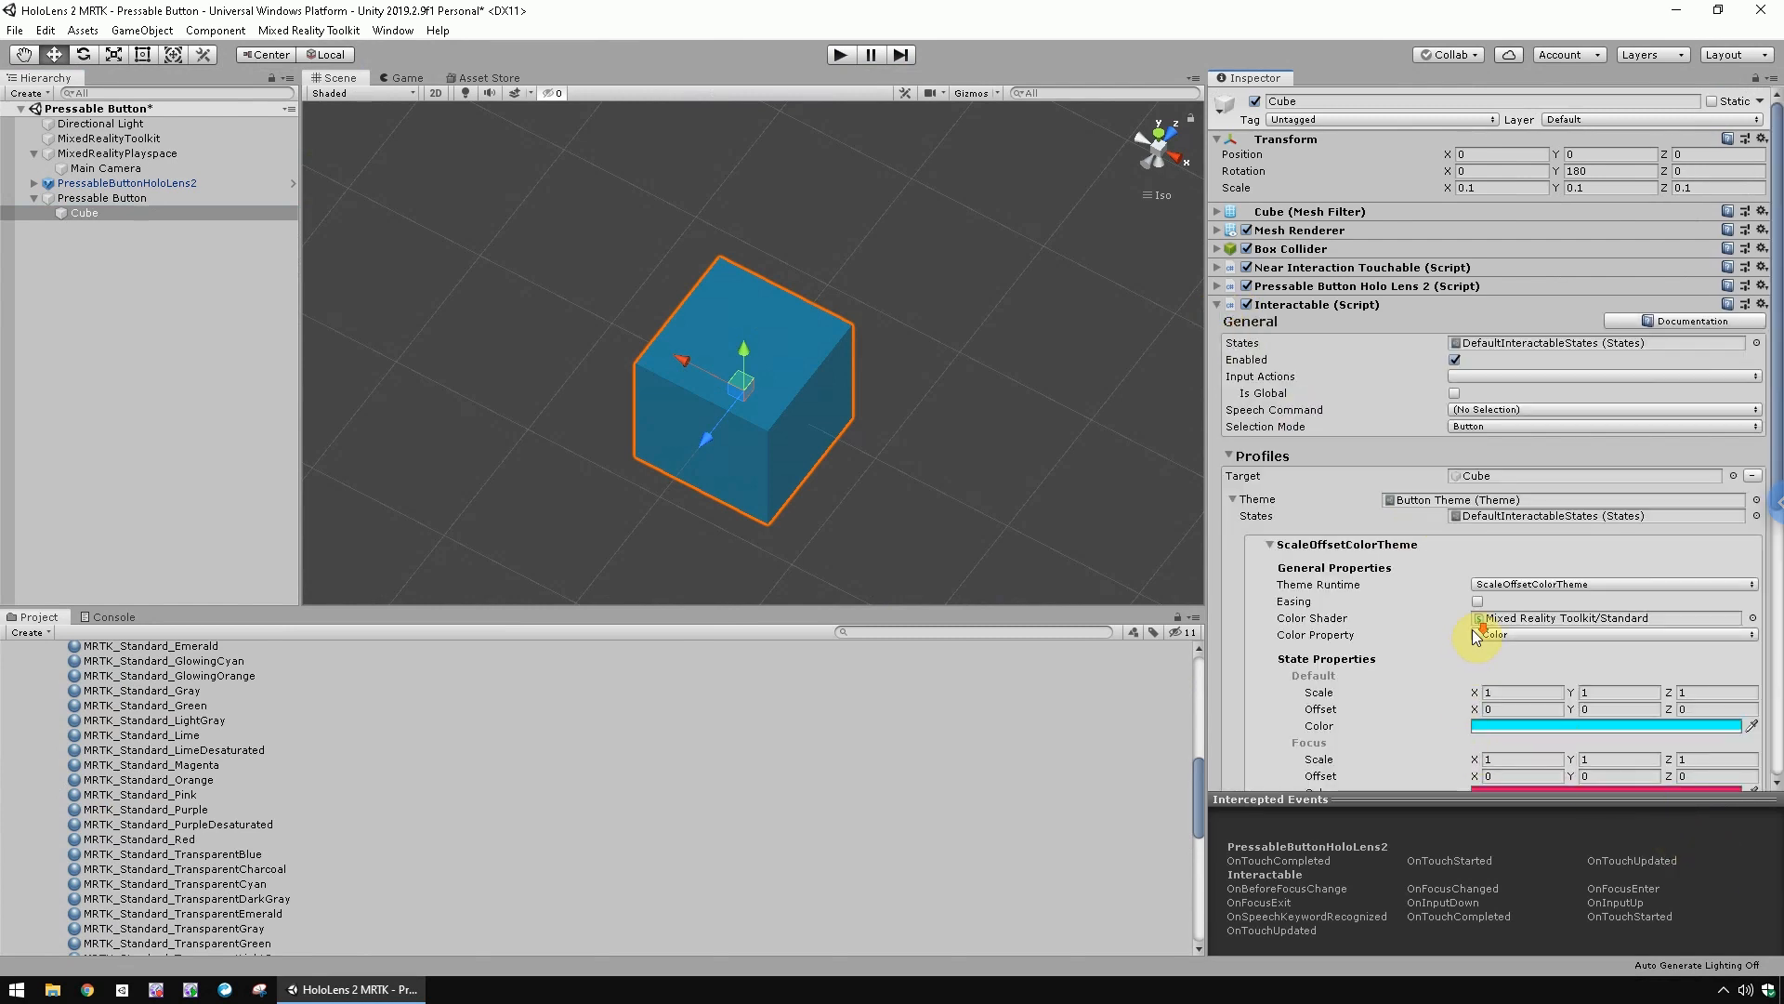
scroll(1475, 632, "down", 5)
scroll(1472, 629, "down", 3)
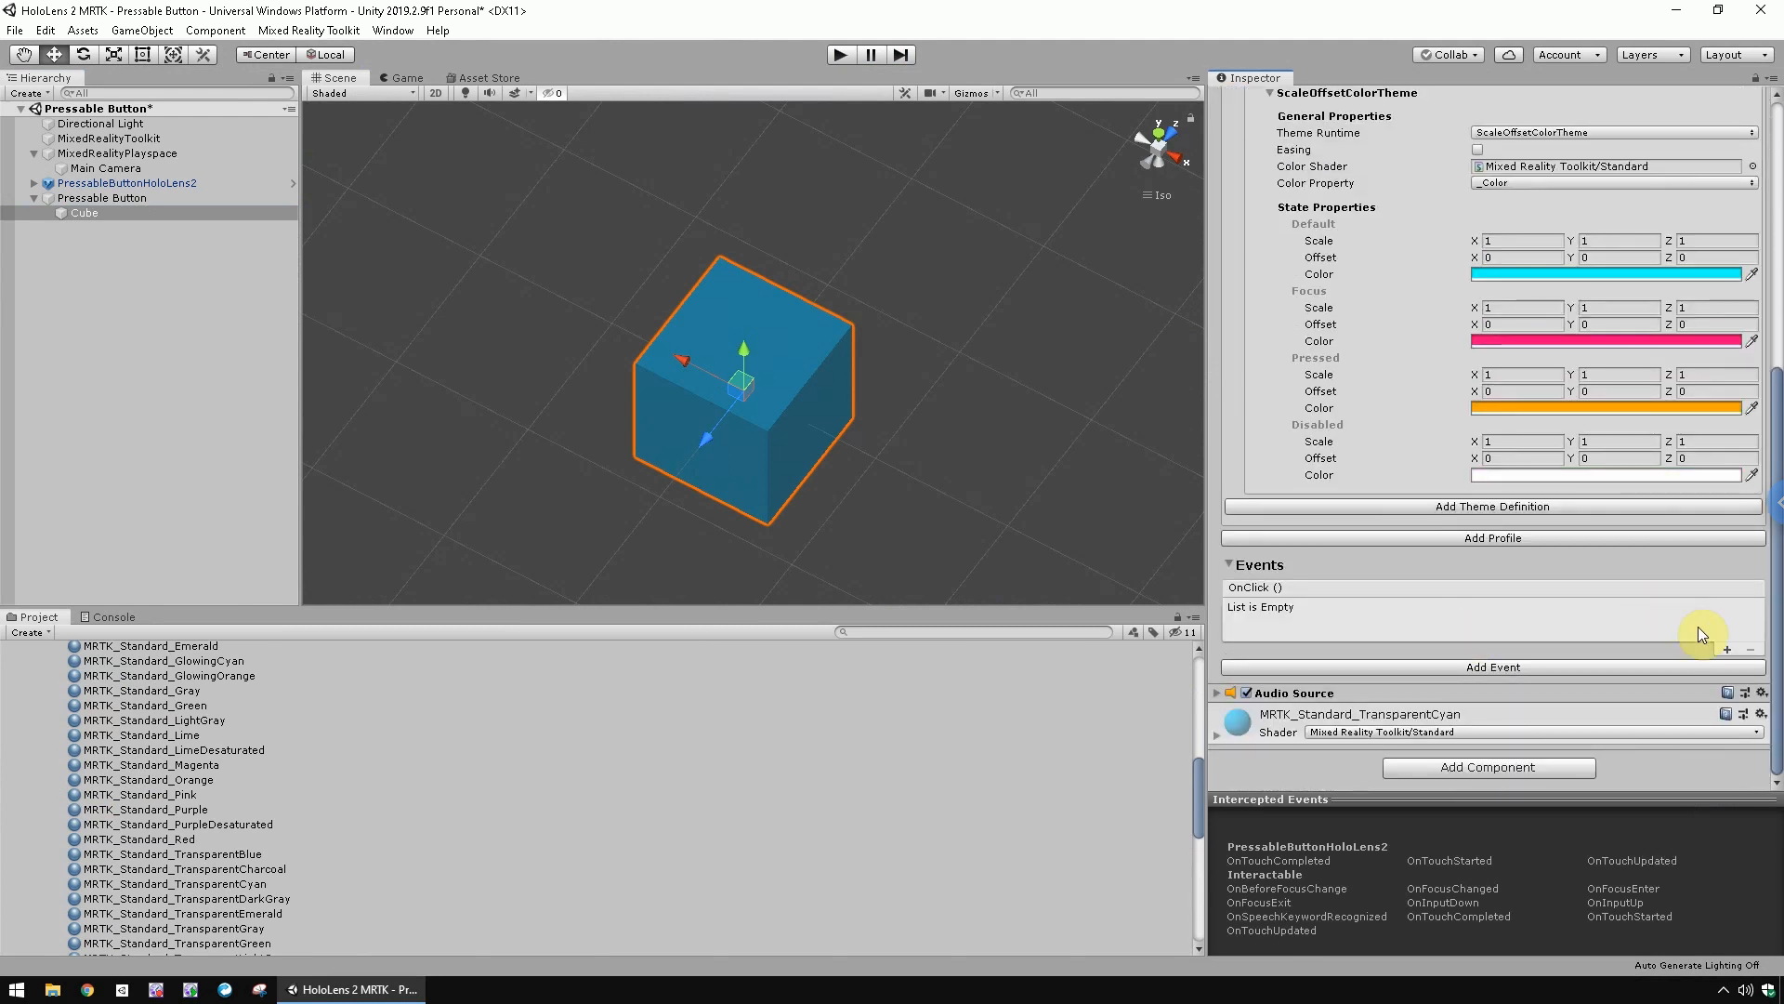
left_click(1724, 650)
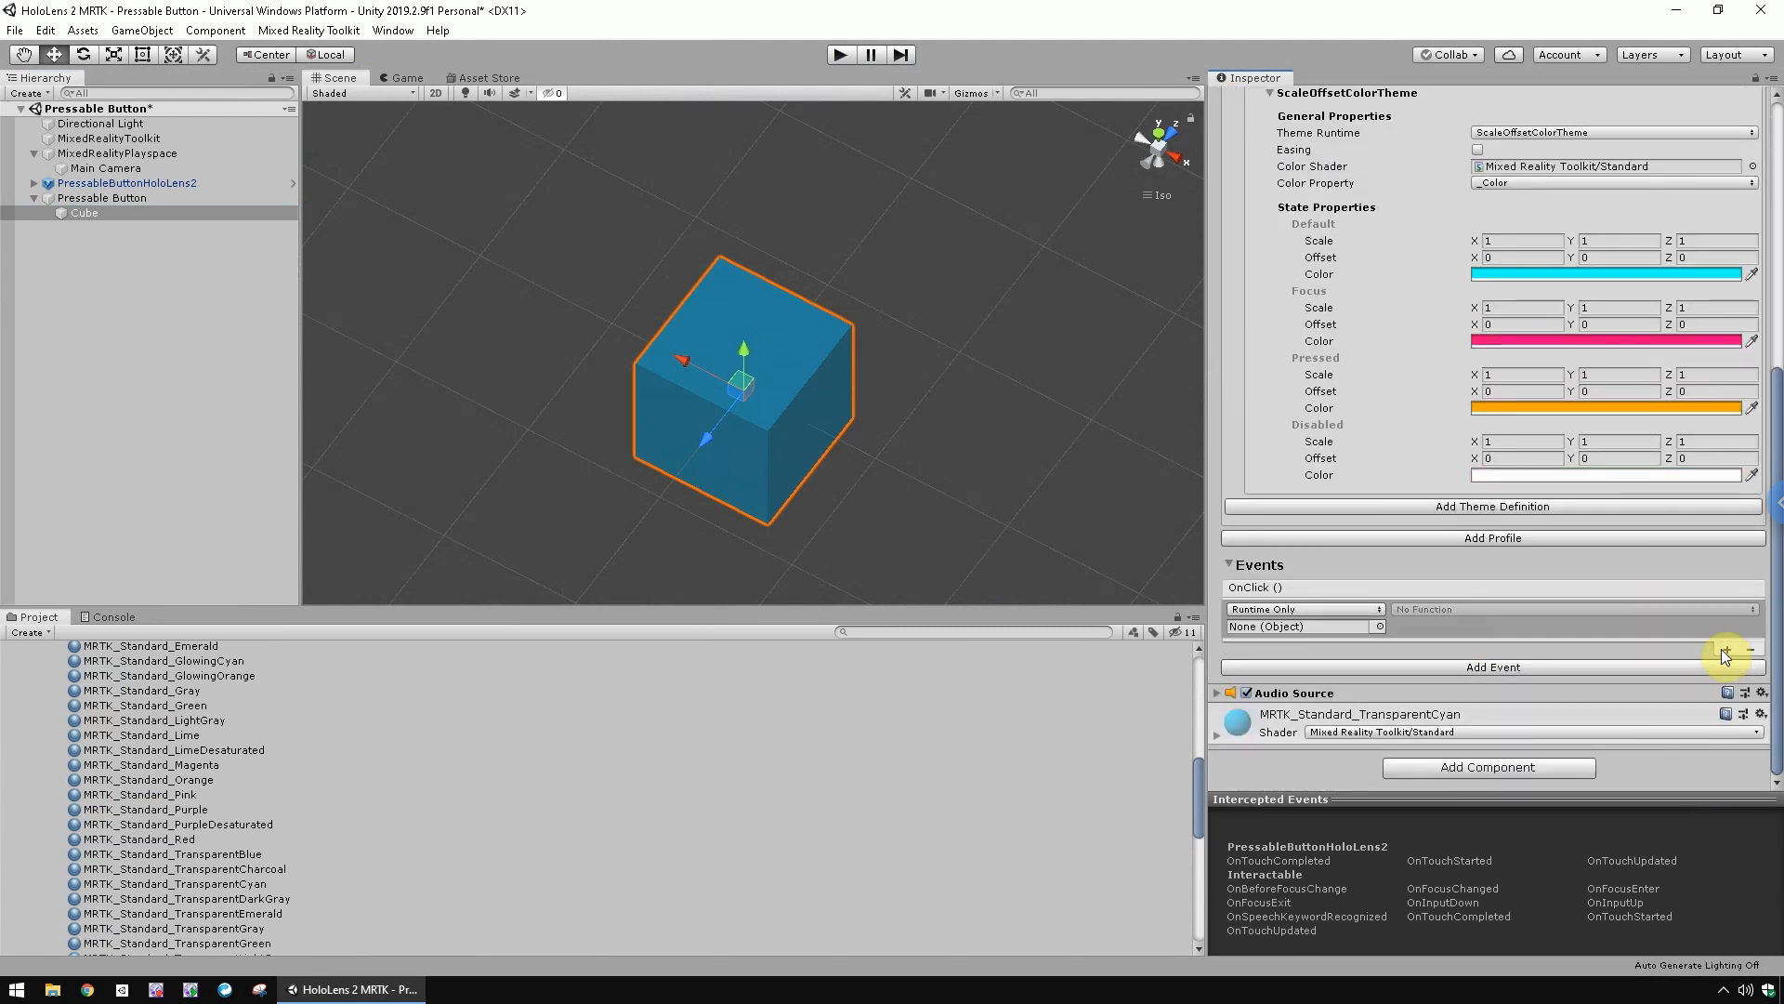
left_click_drag(73, 215, 1256, 632)
left_click(1425, 613)
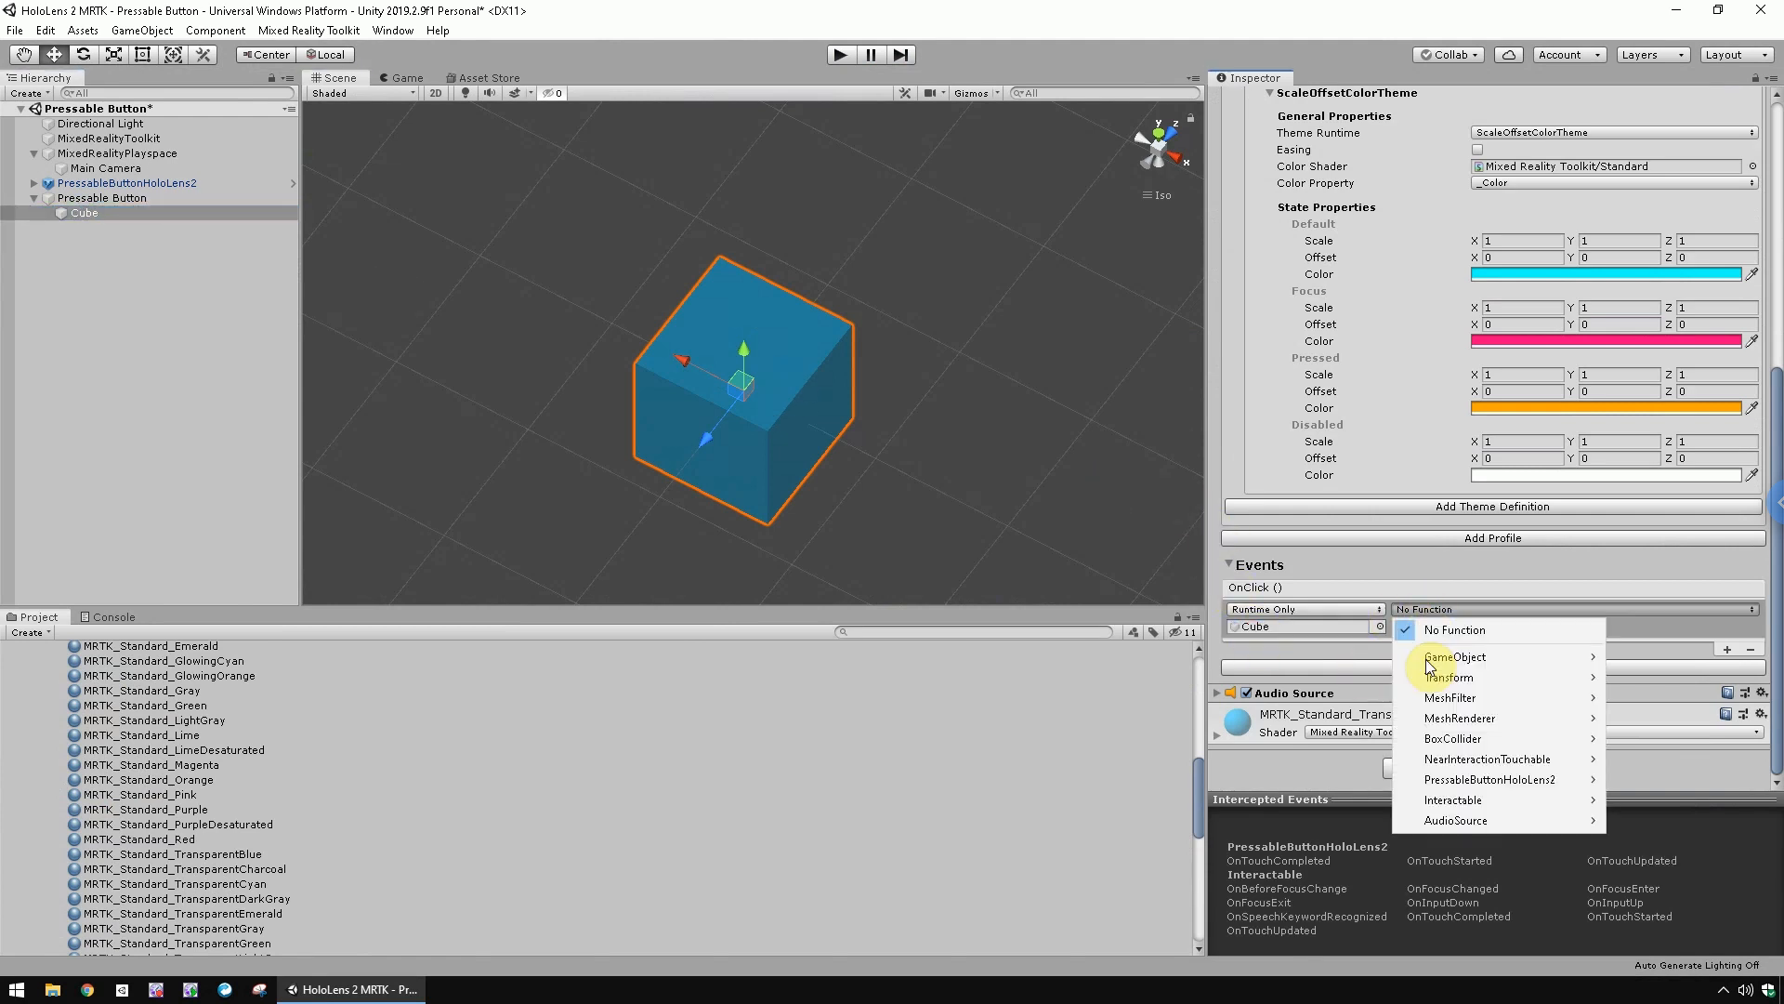
mouse_move(1436, 818)
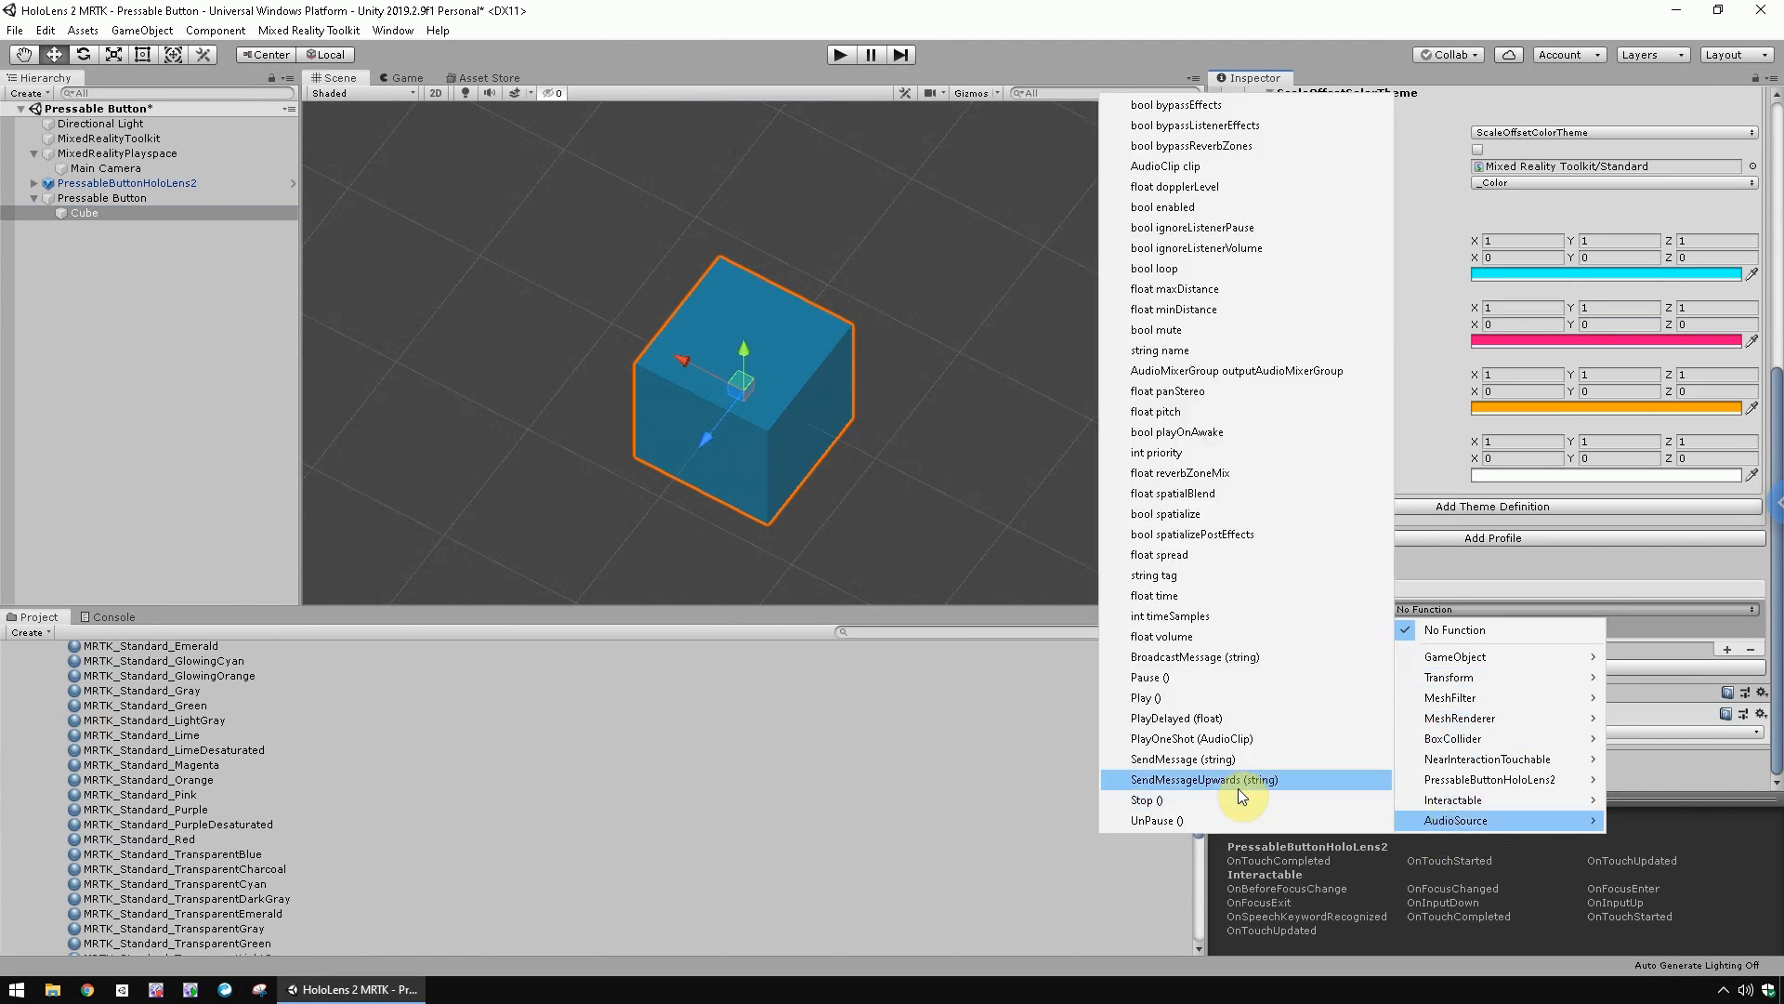
left_click(1182, 749)
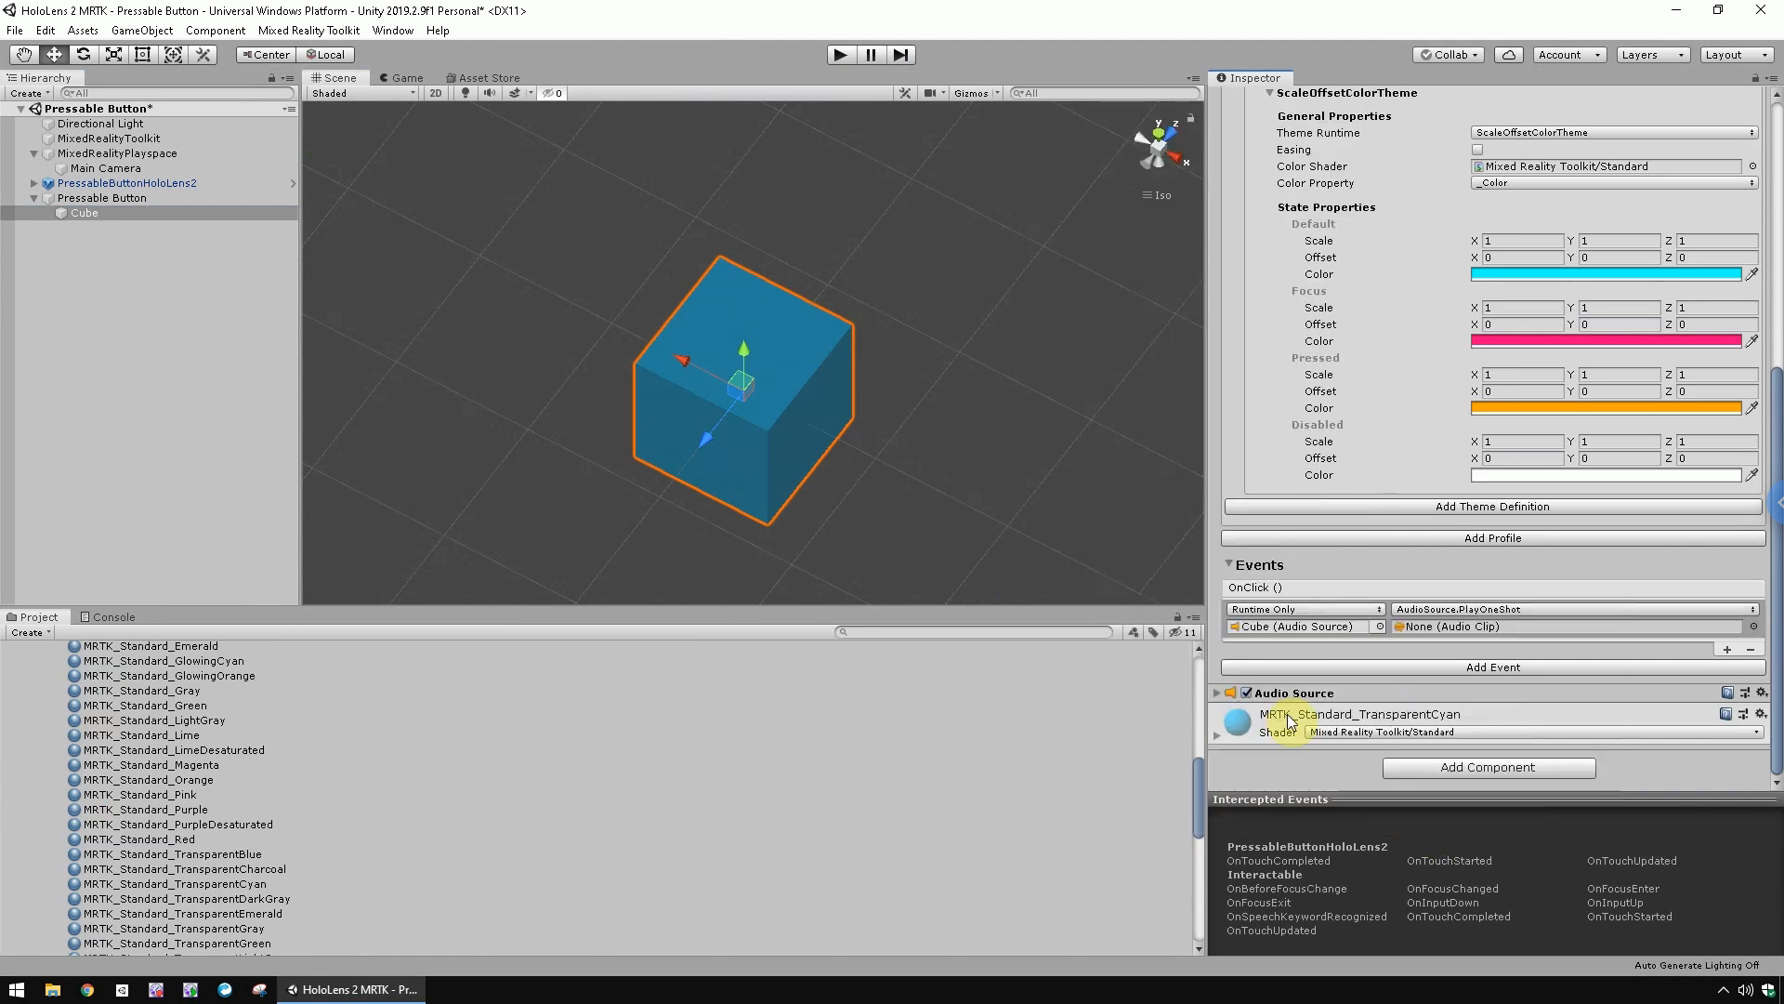
Assign the sound_Success audio clip to the Interactable's OnClick event
left_click(1755, 628)
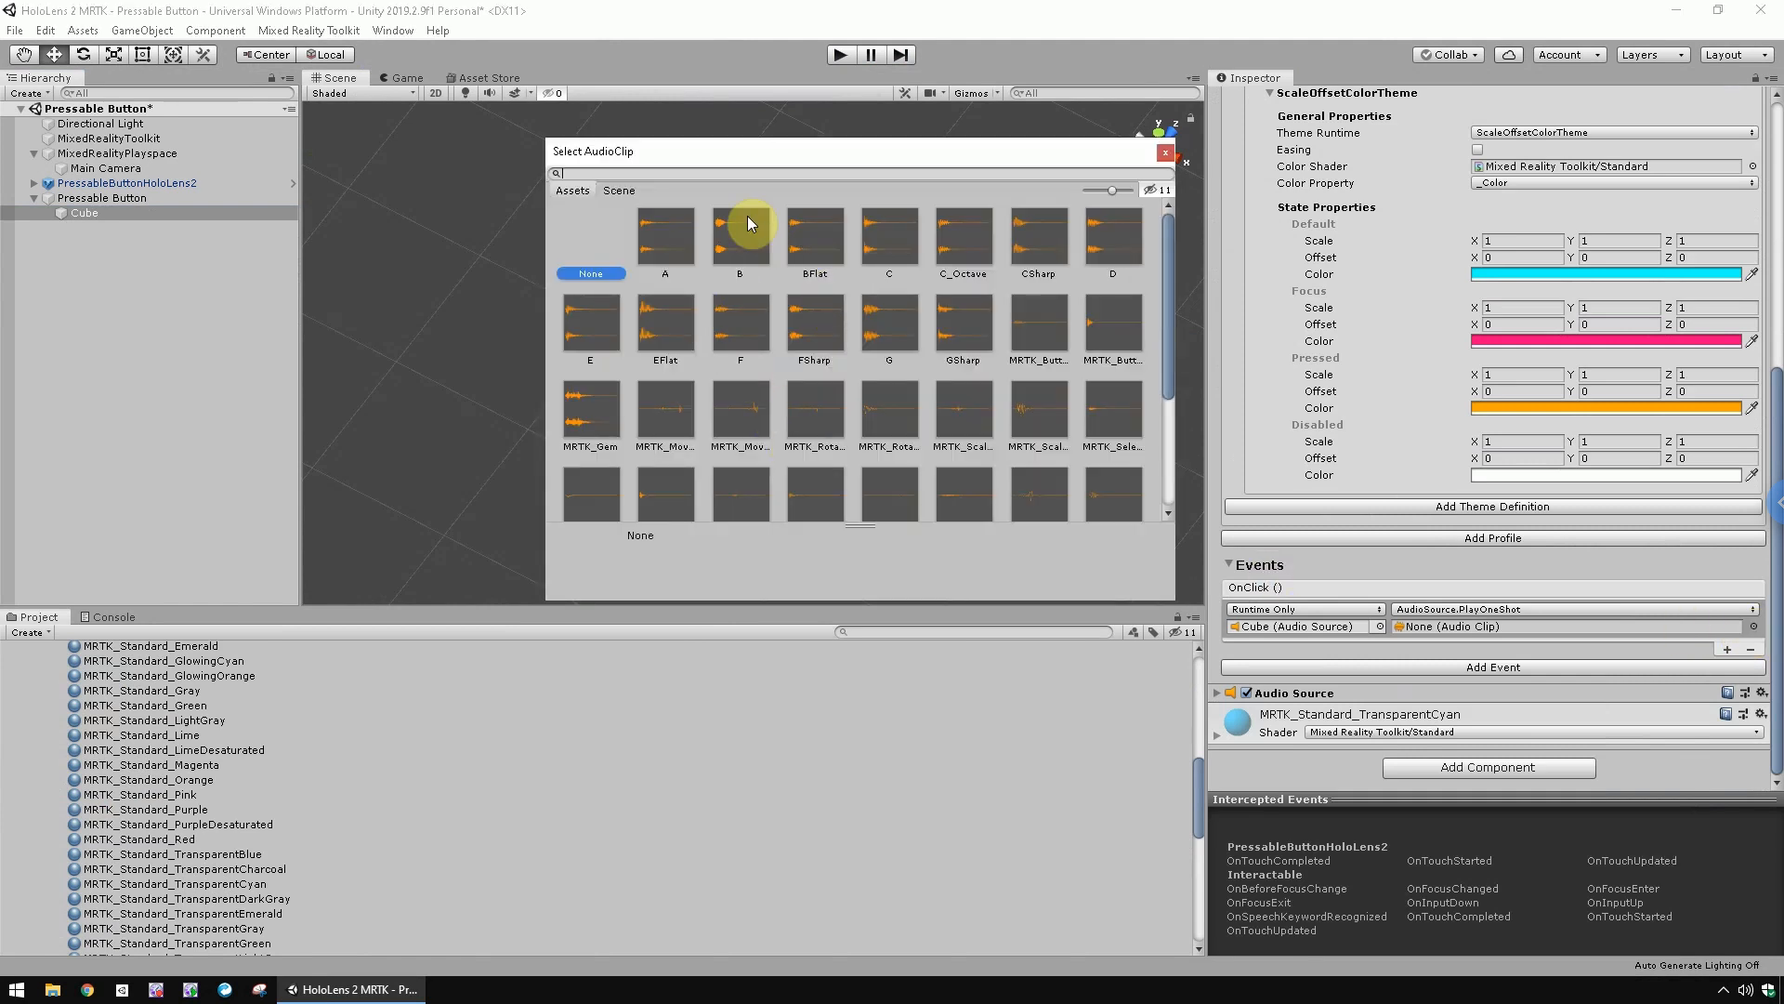
type("sound")
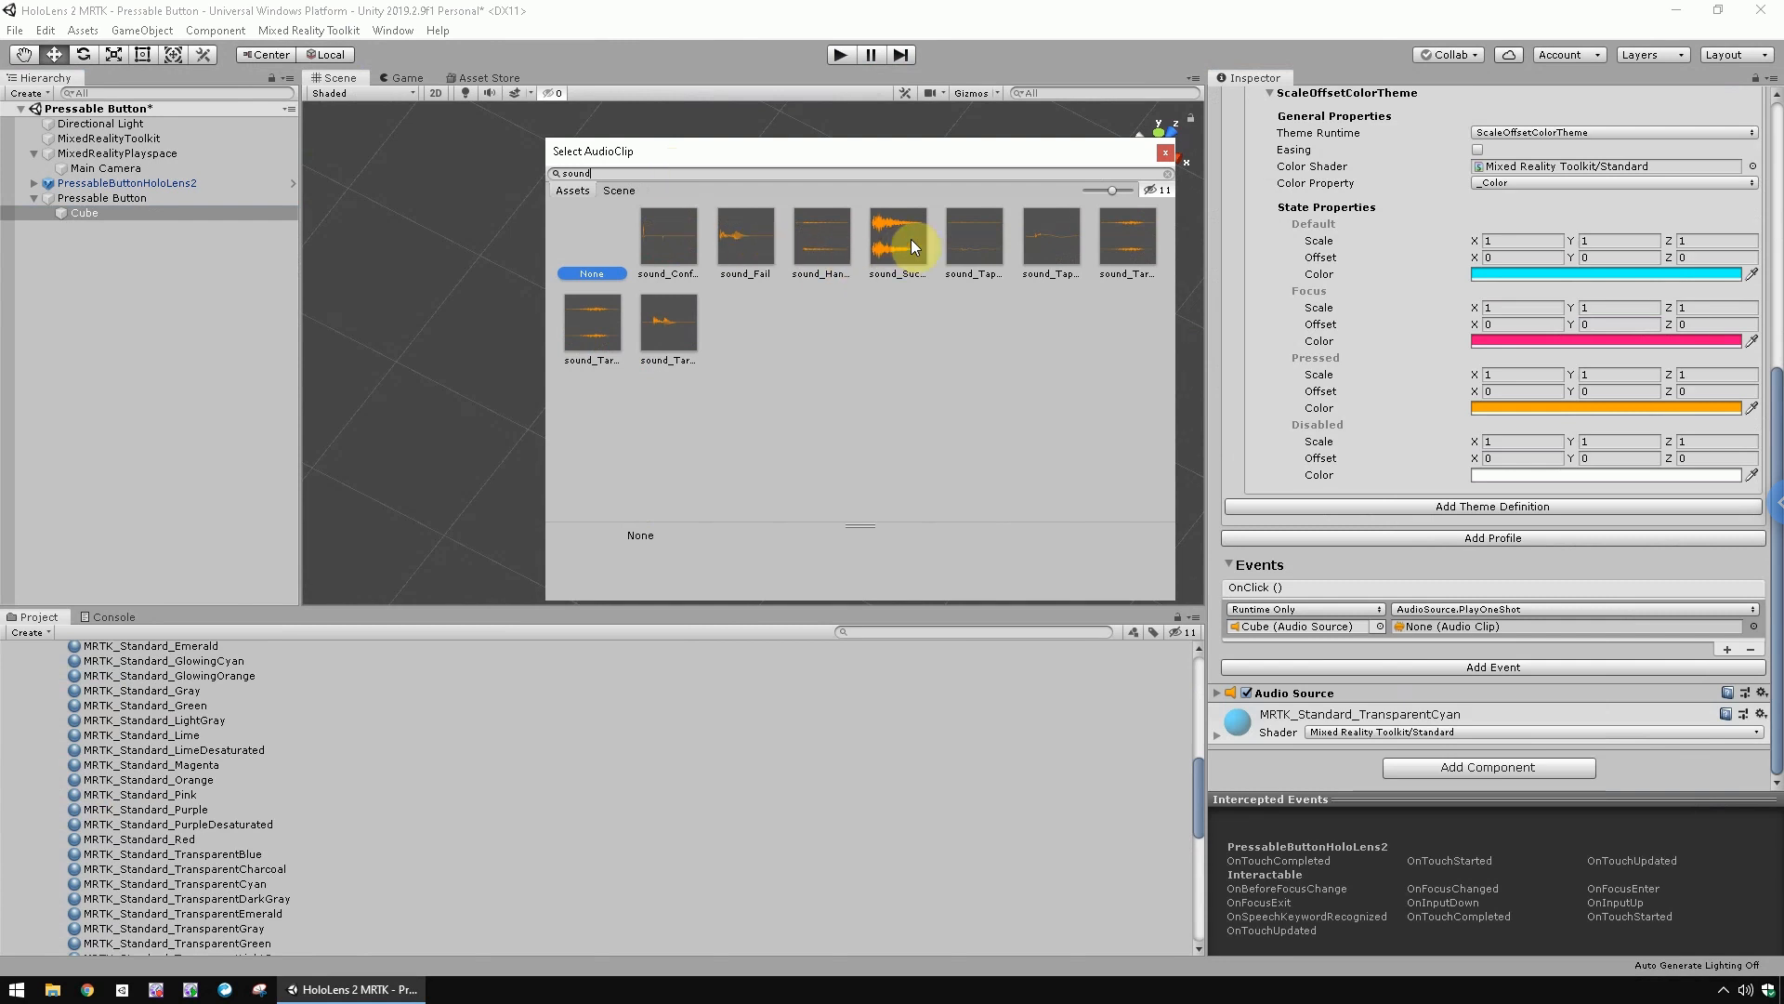
left_click(910, 247)
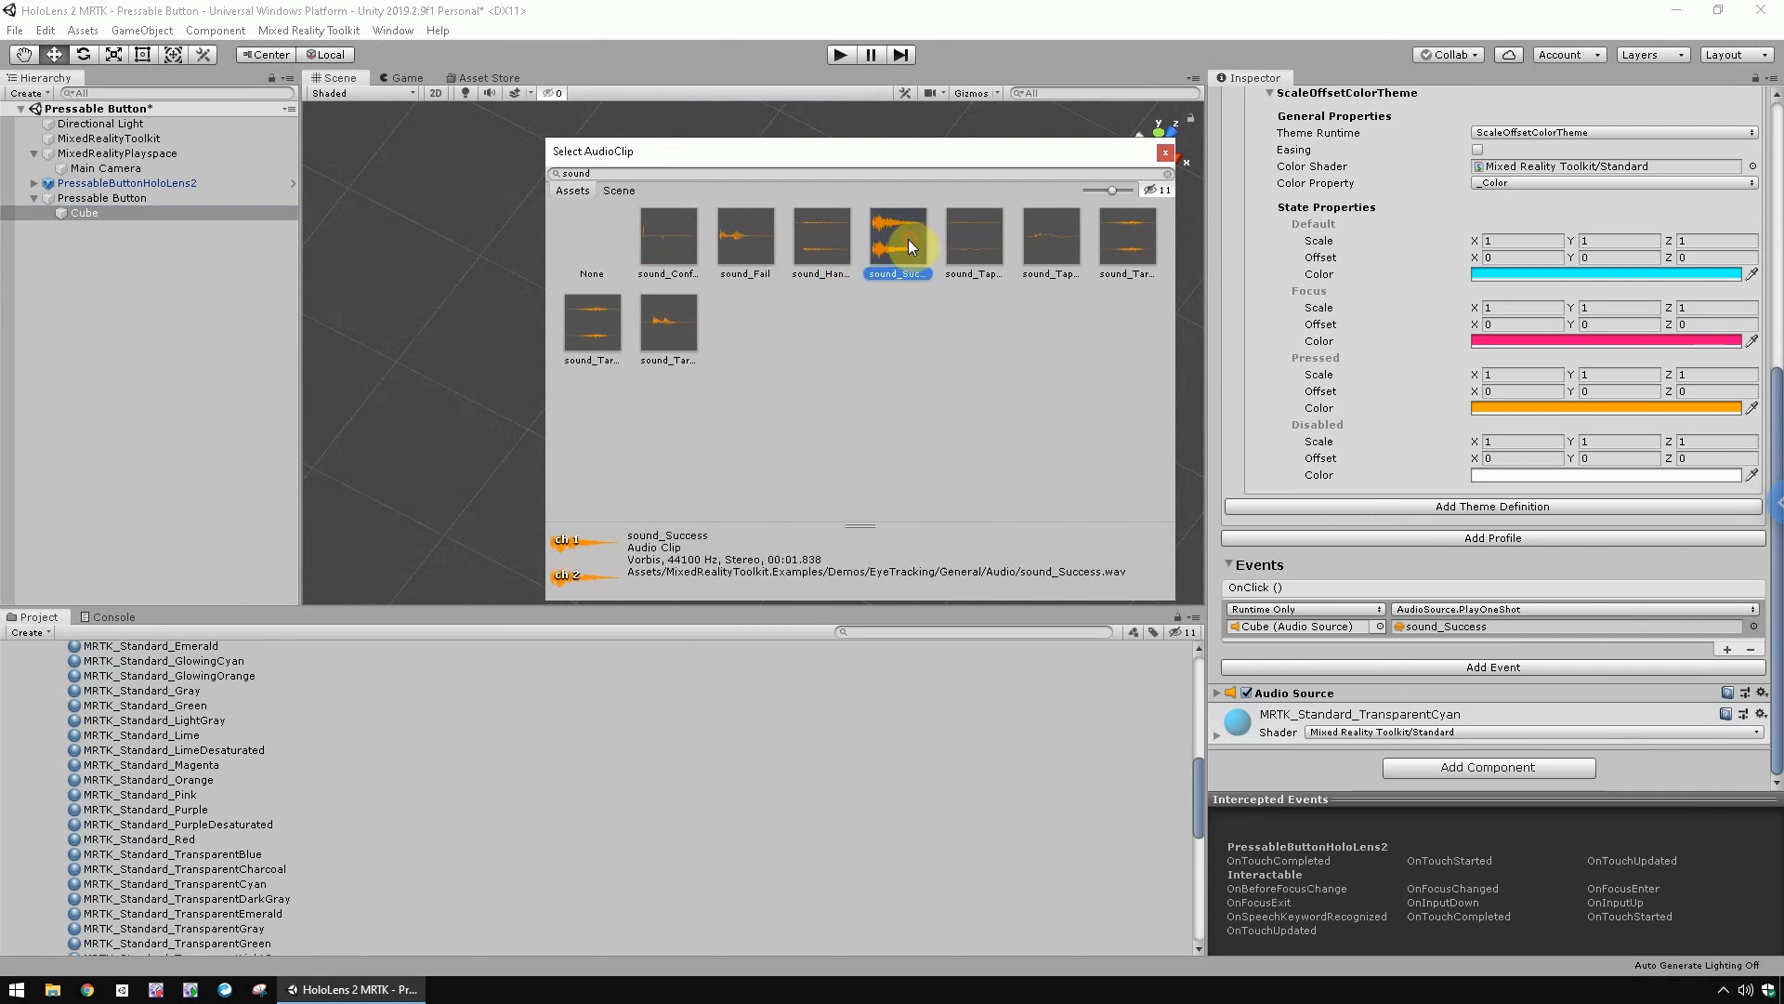
left_click(1165, 156)
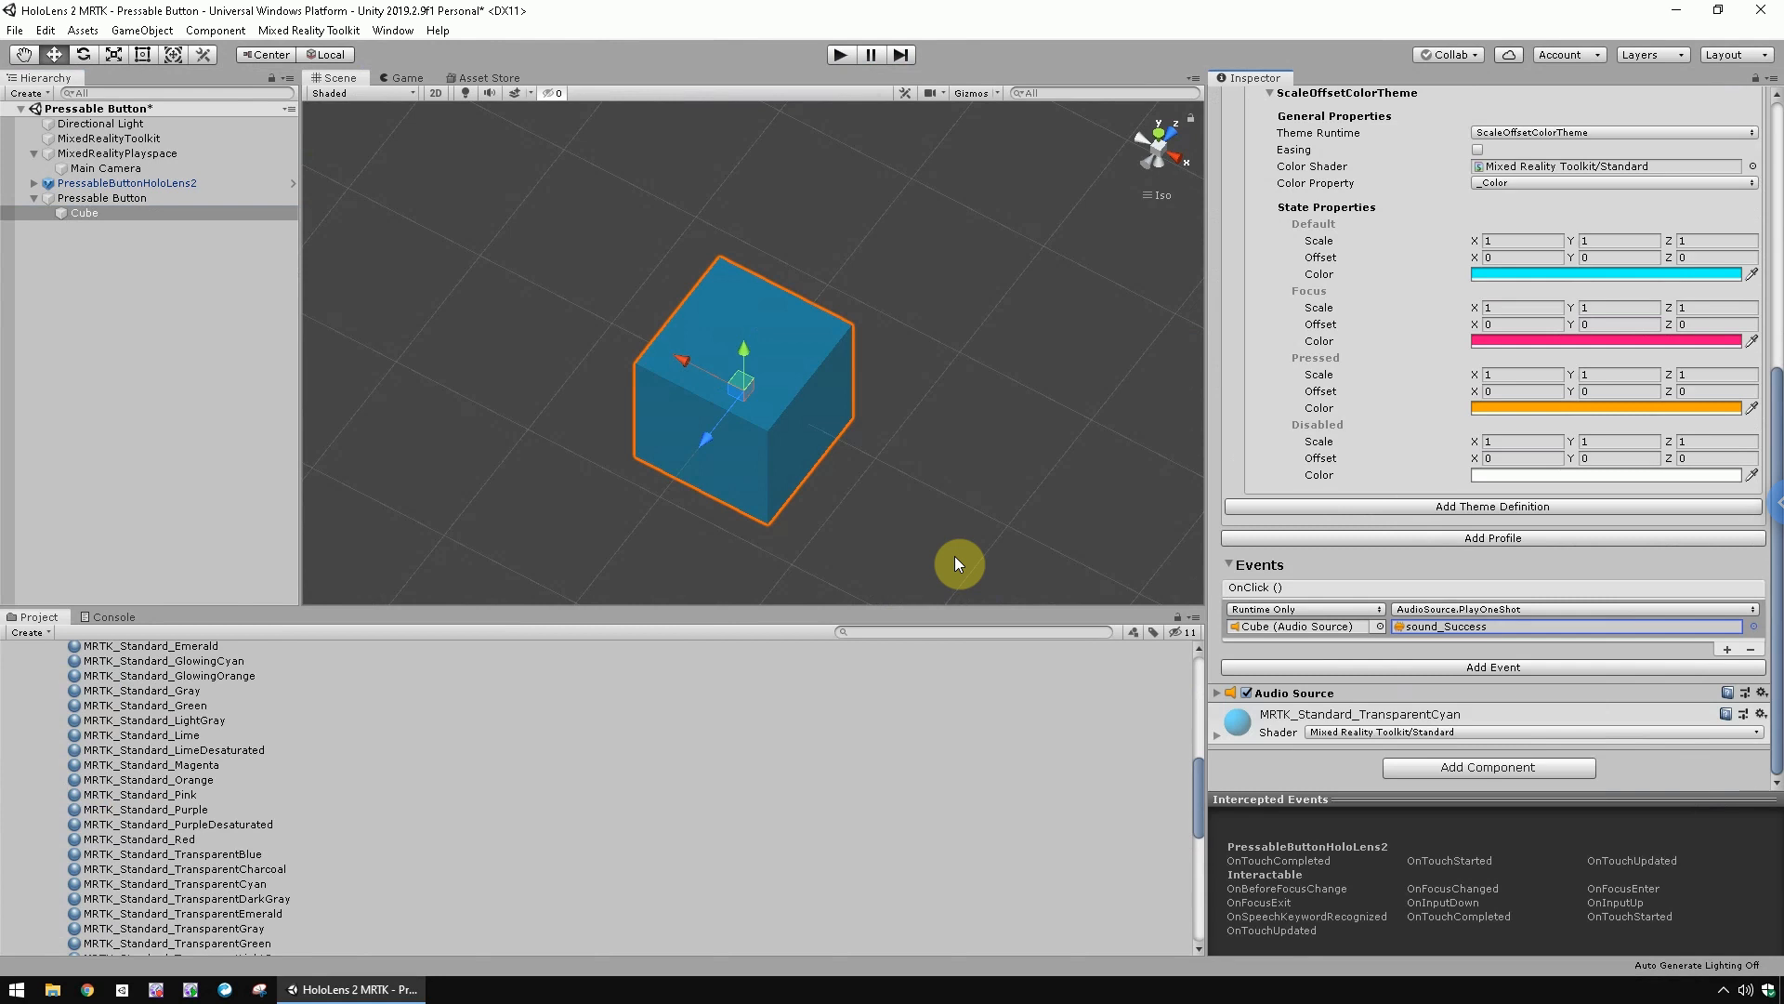
Run the scene, test the cube's sound with near presses and the far hand ray, and end the simulation
left_click(839, 56)
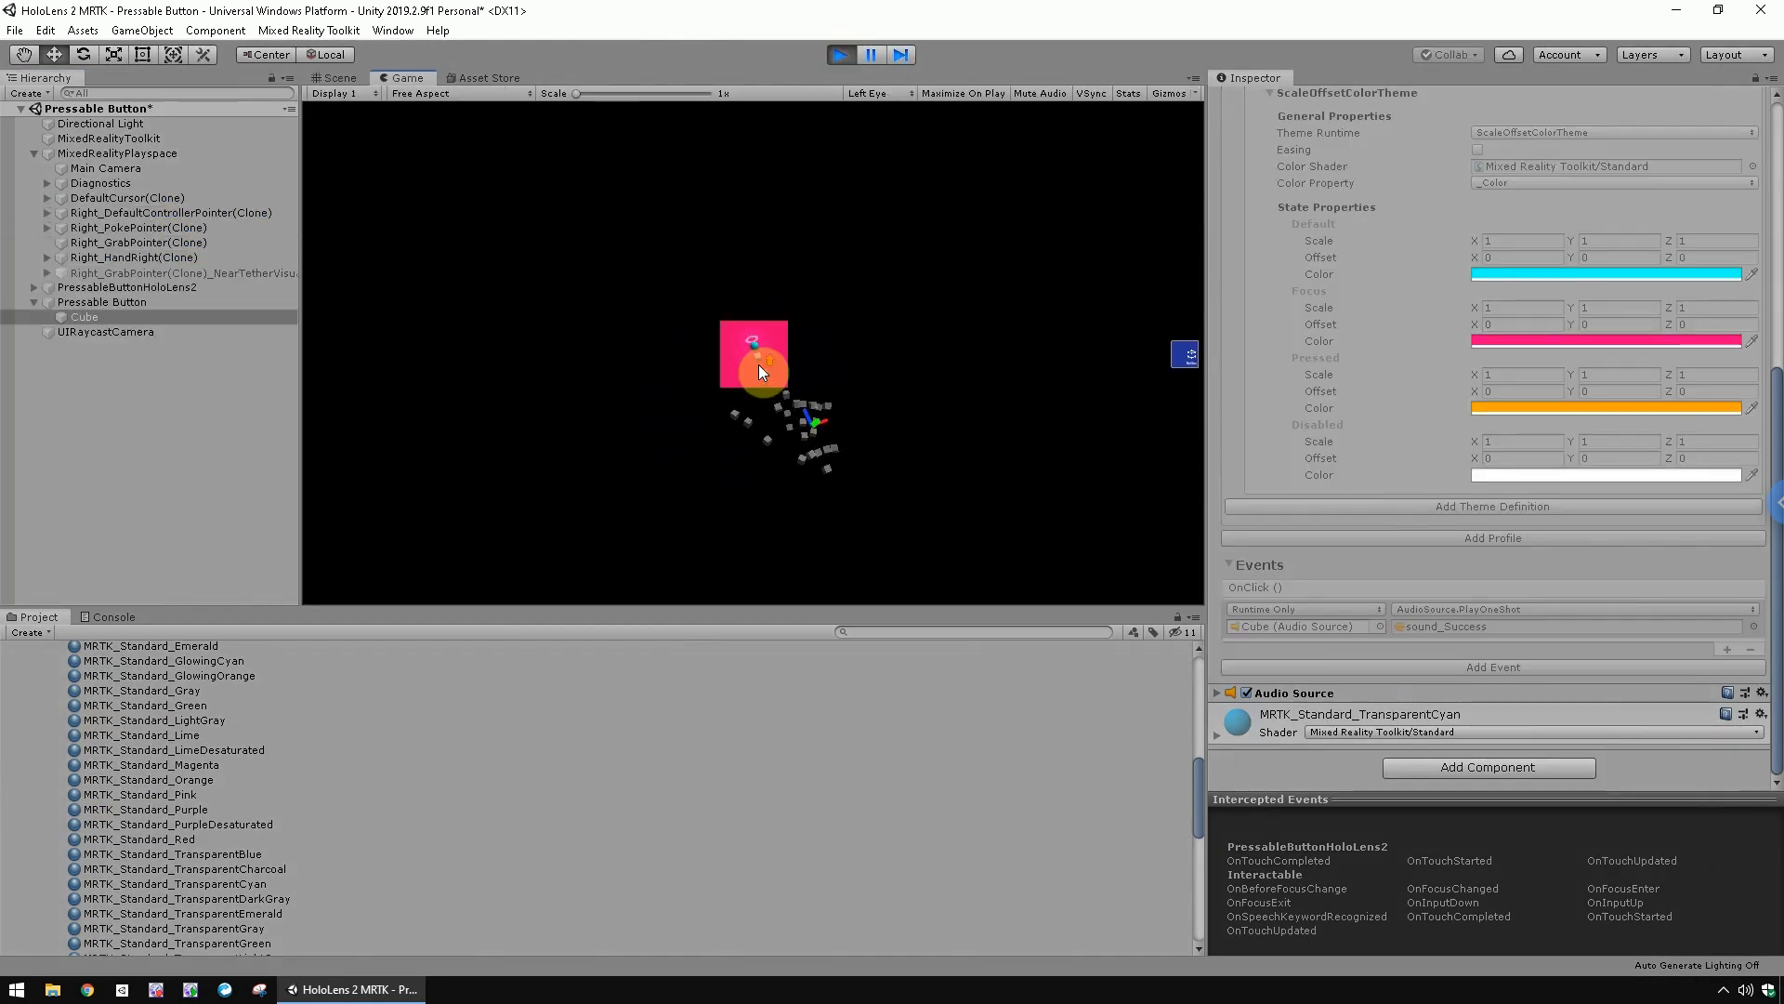
left_click(759, 365)
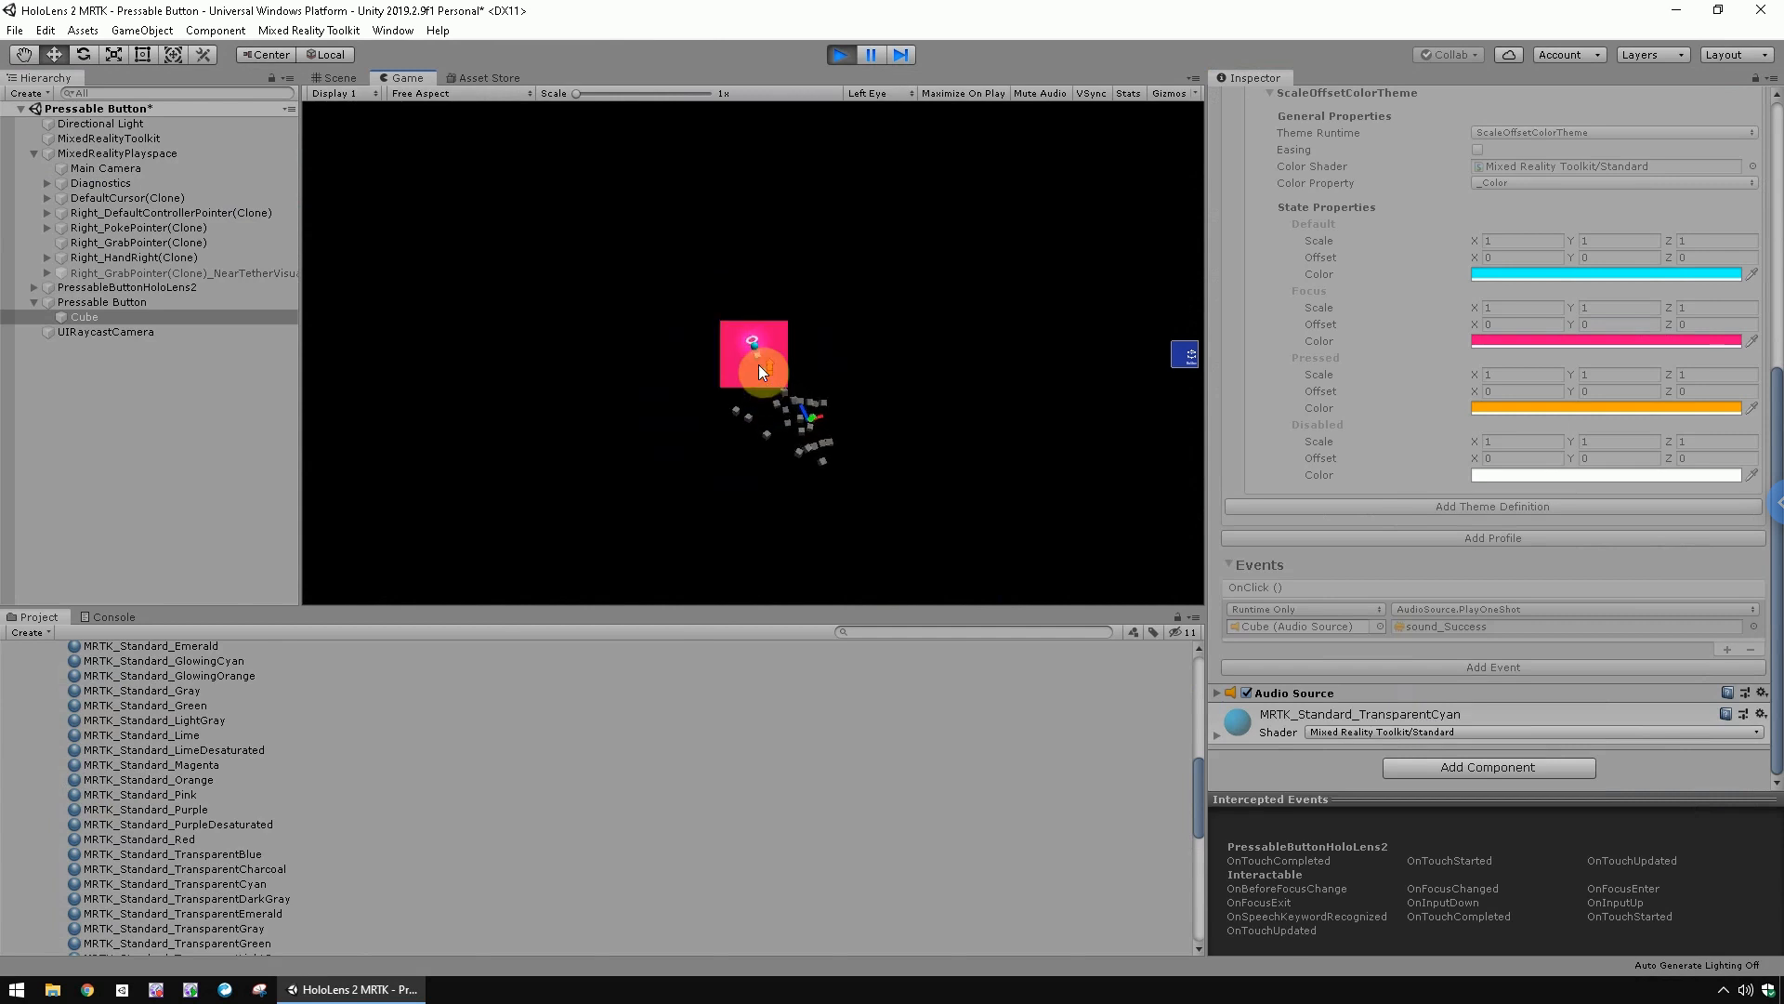
left_click(758, 370)
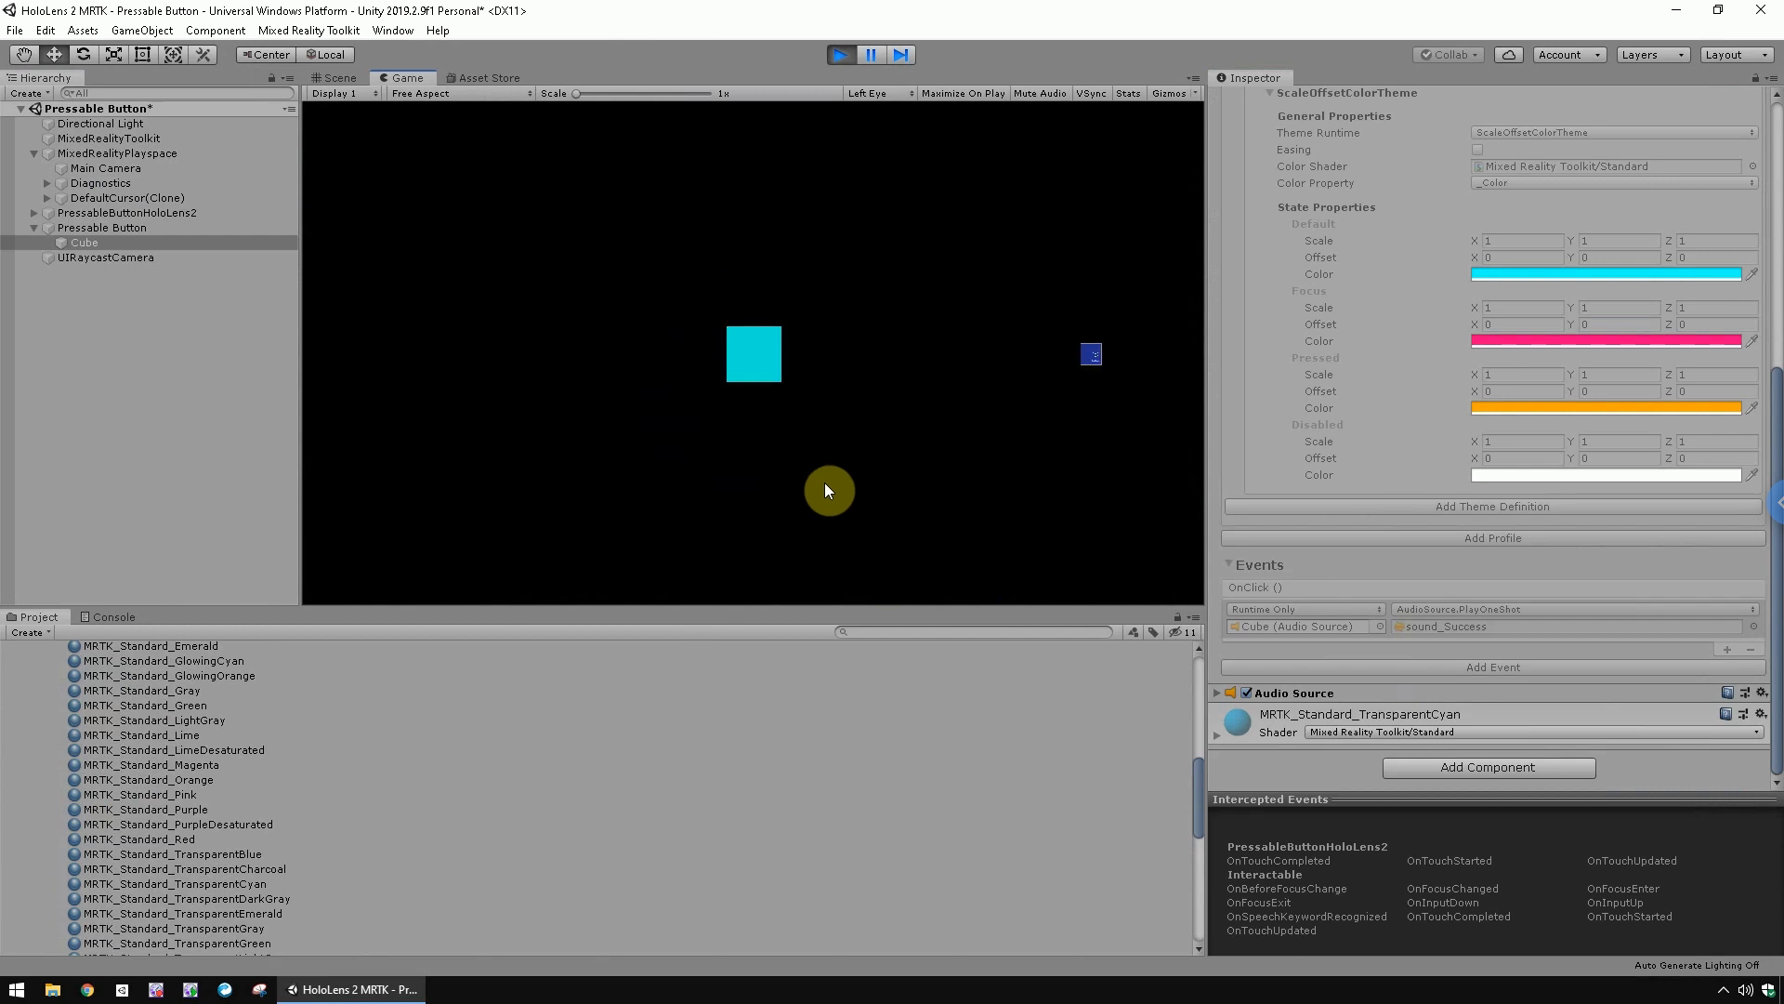
key("space")
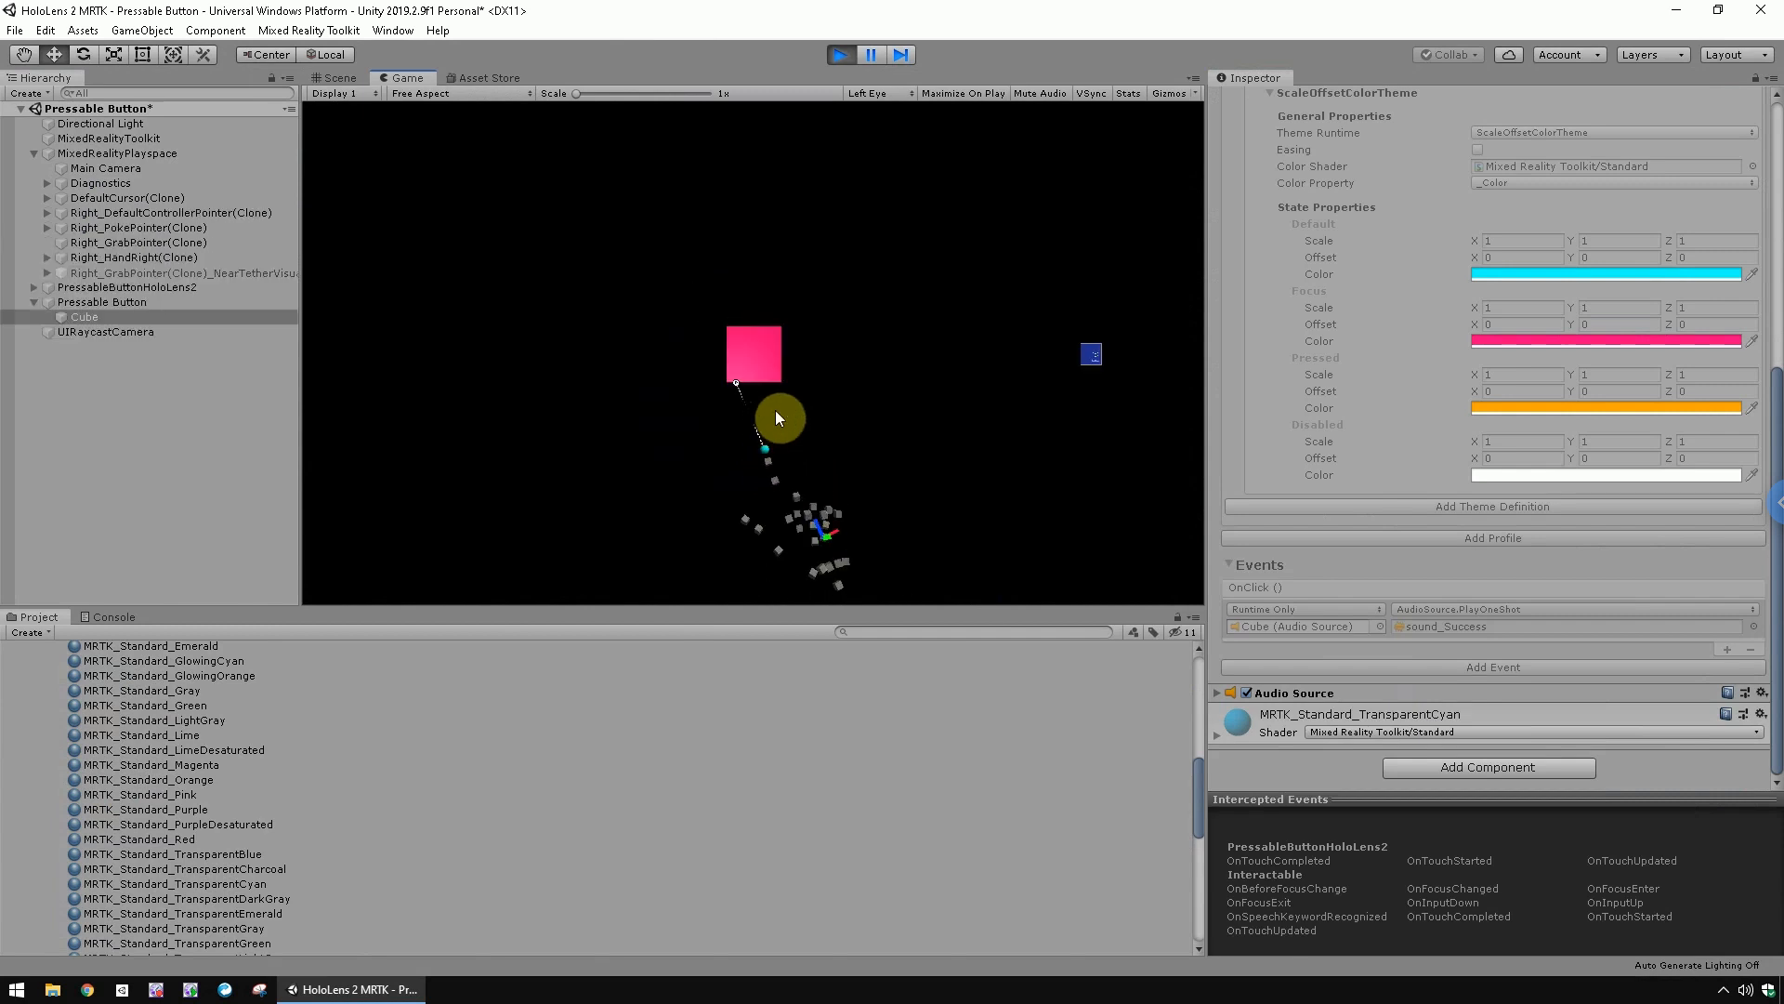
left_click(777, 409)
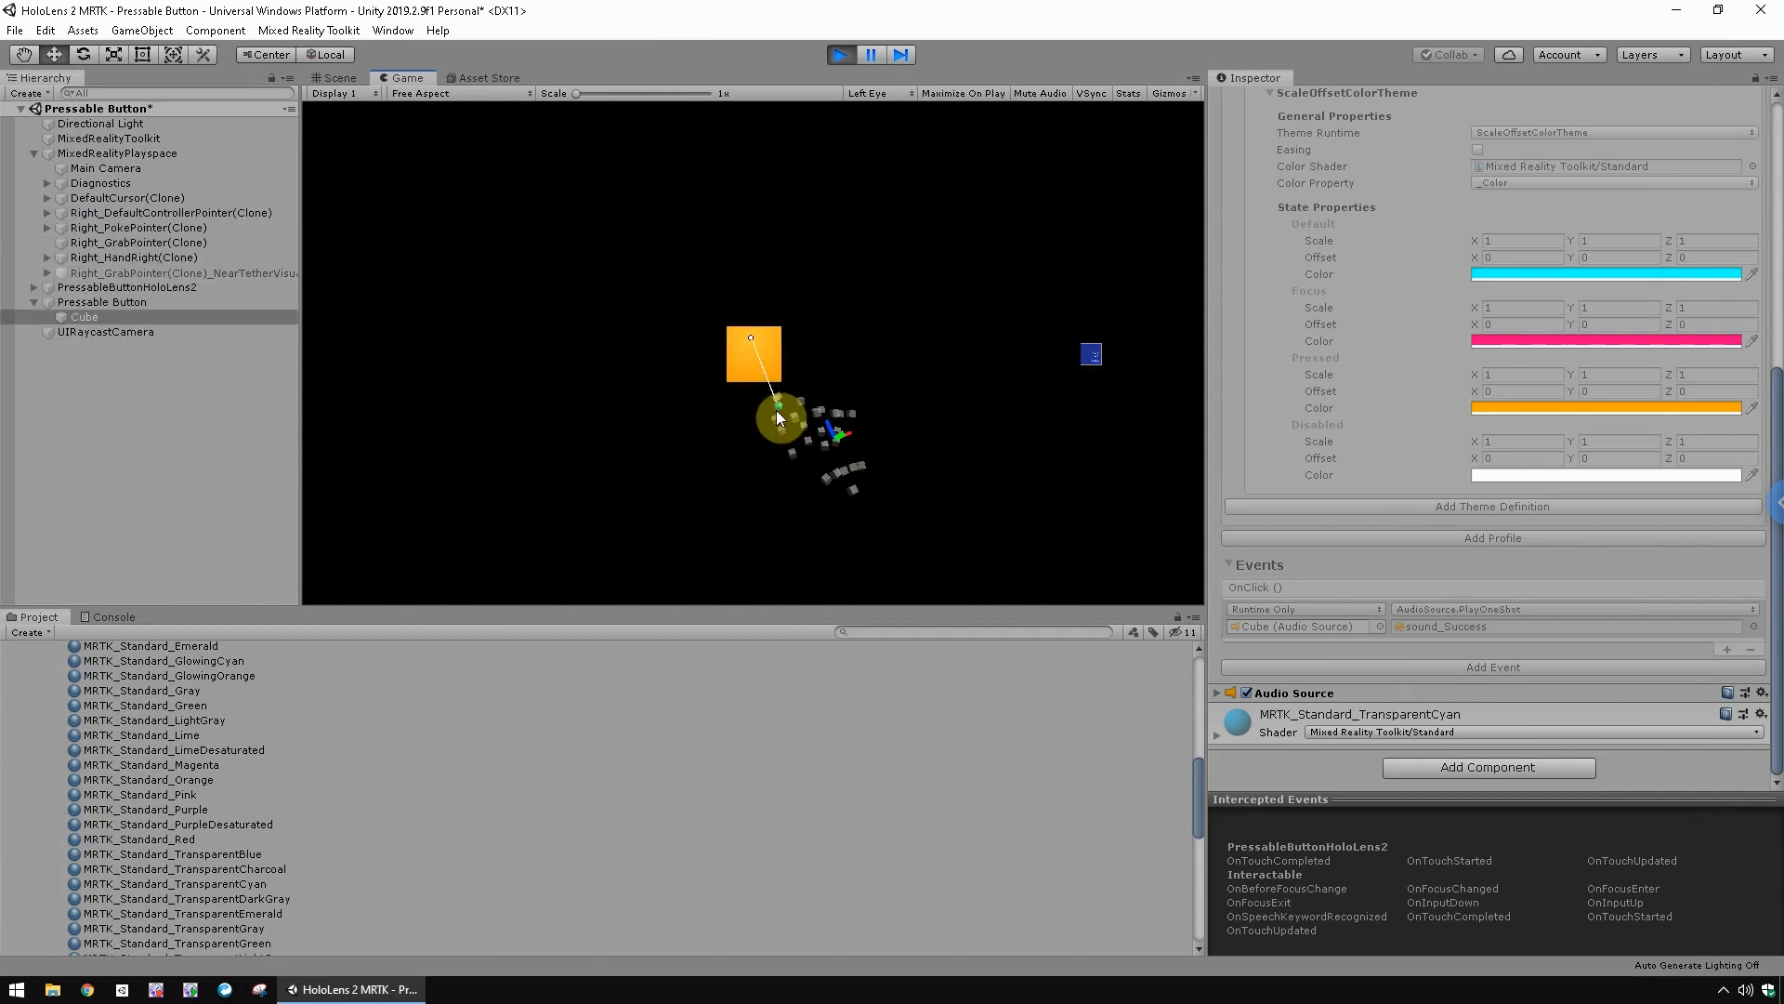
left_click(777, 410)
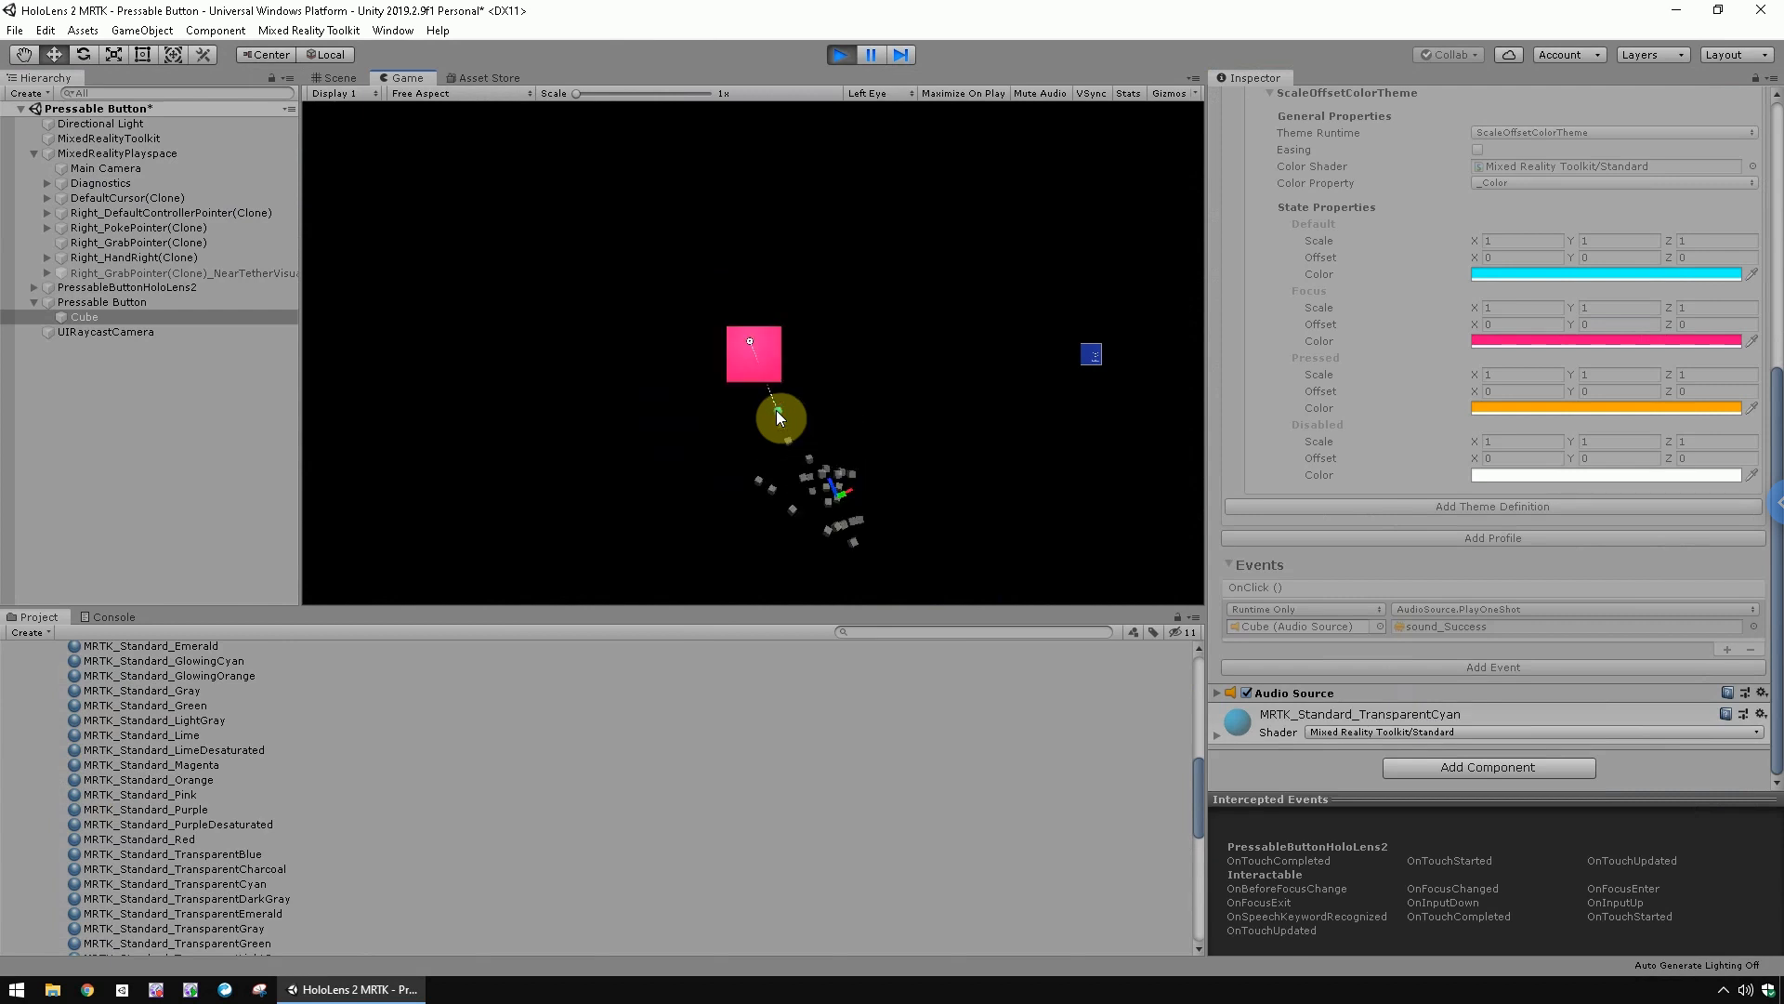
left_click(842, 56)
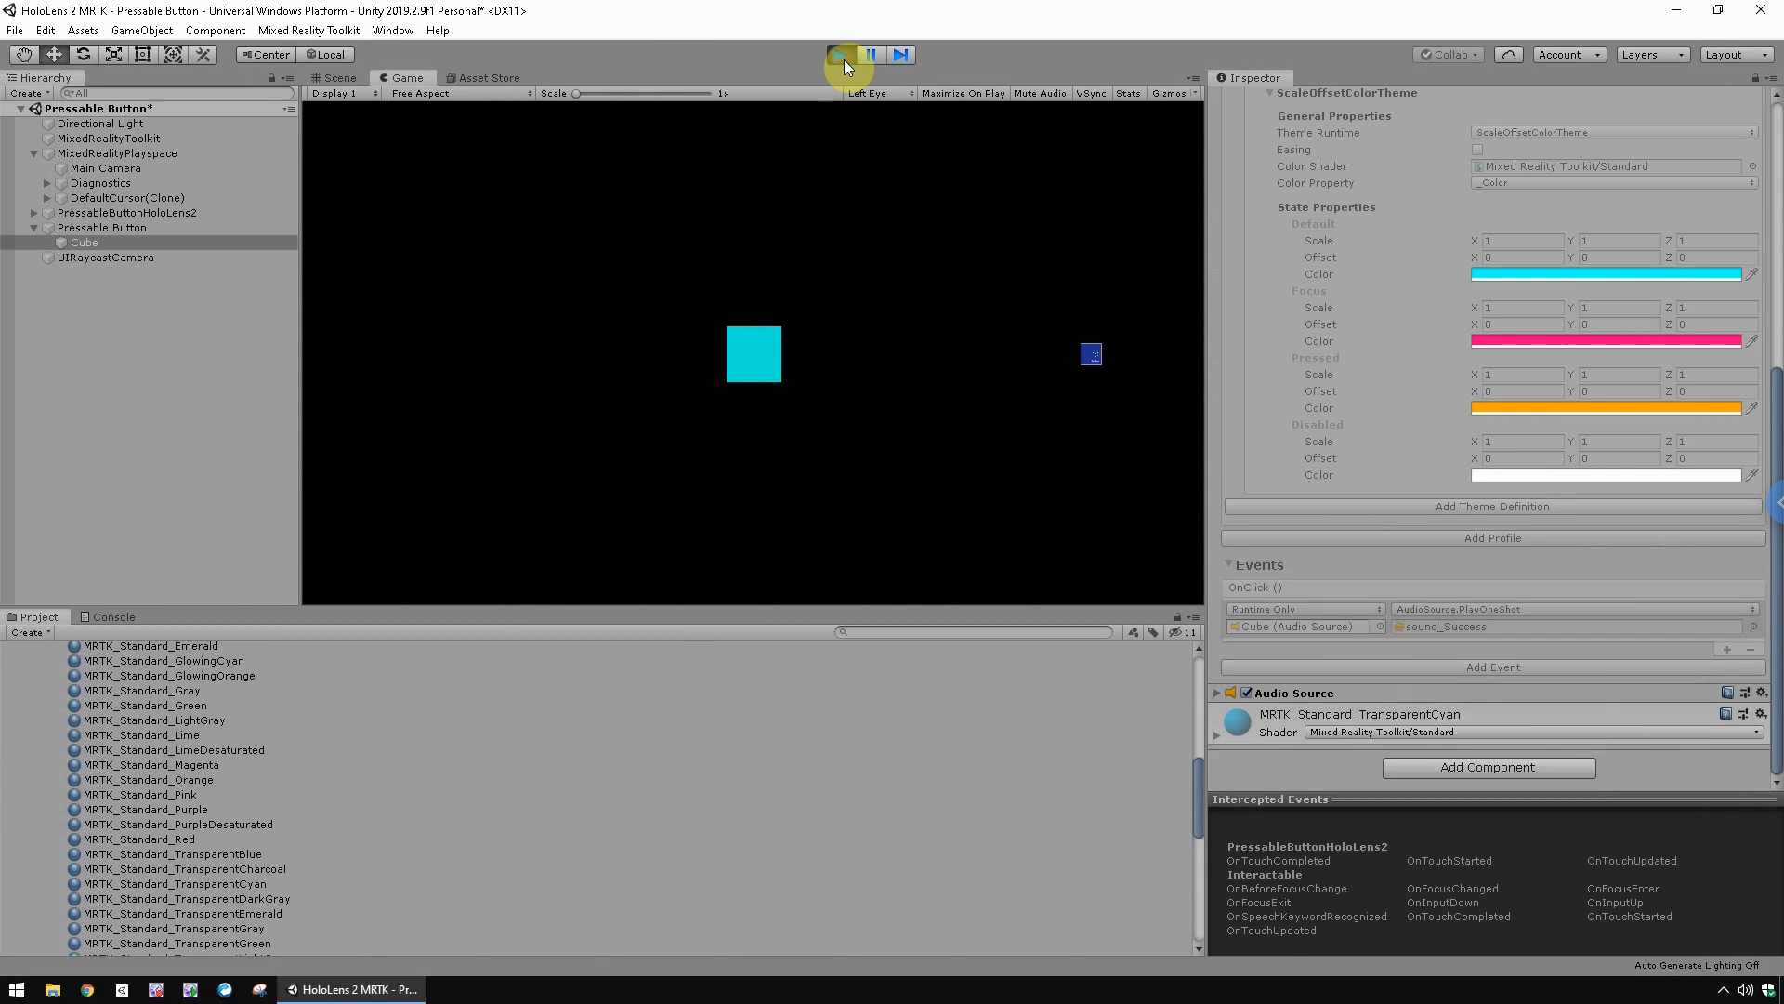